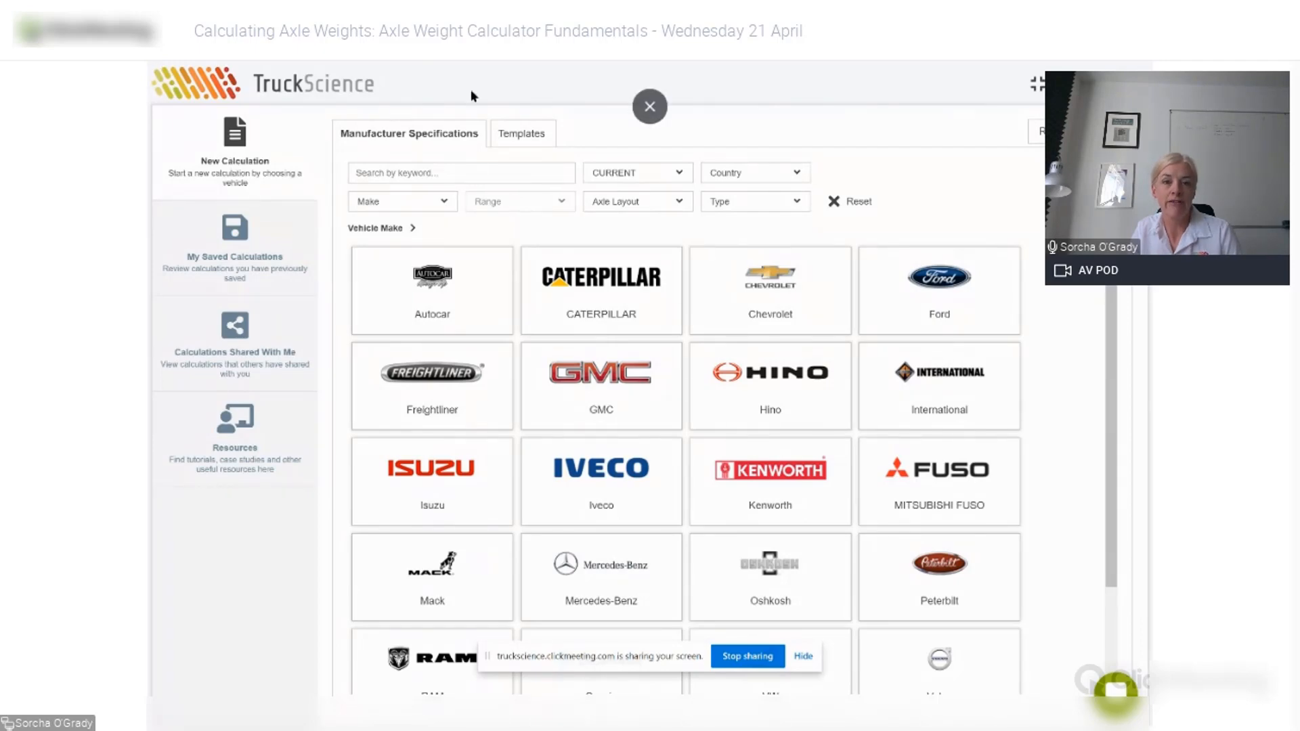
# - Narrow the manufacturer vehicle specifications to Ford Super Duty 4X4 models
pyautogui.click(531, 135)
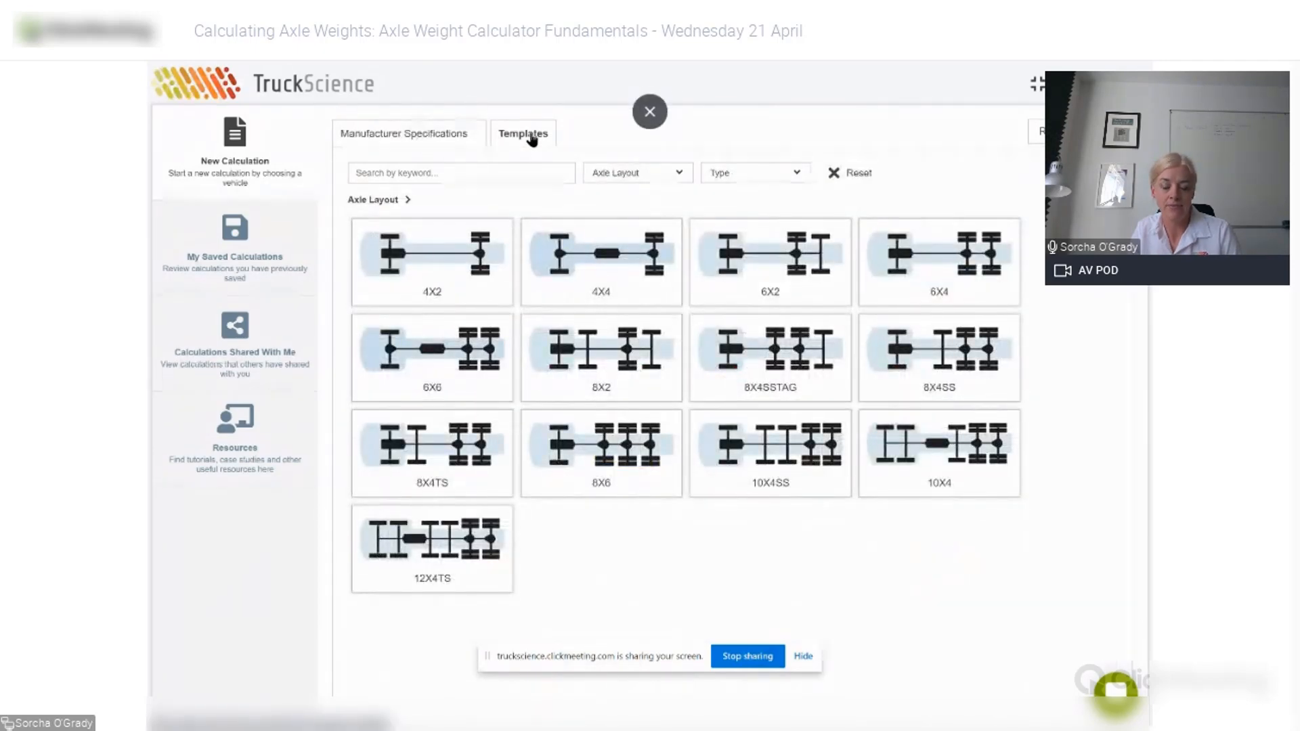
pyautogui.click(434, 135)
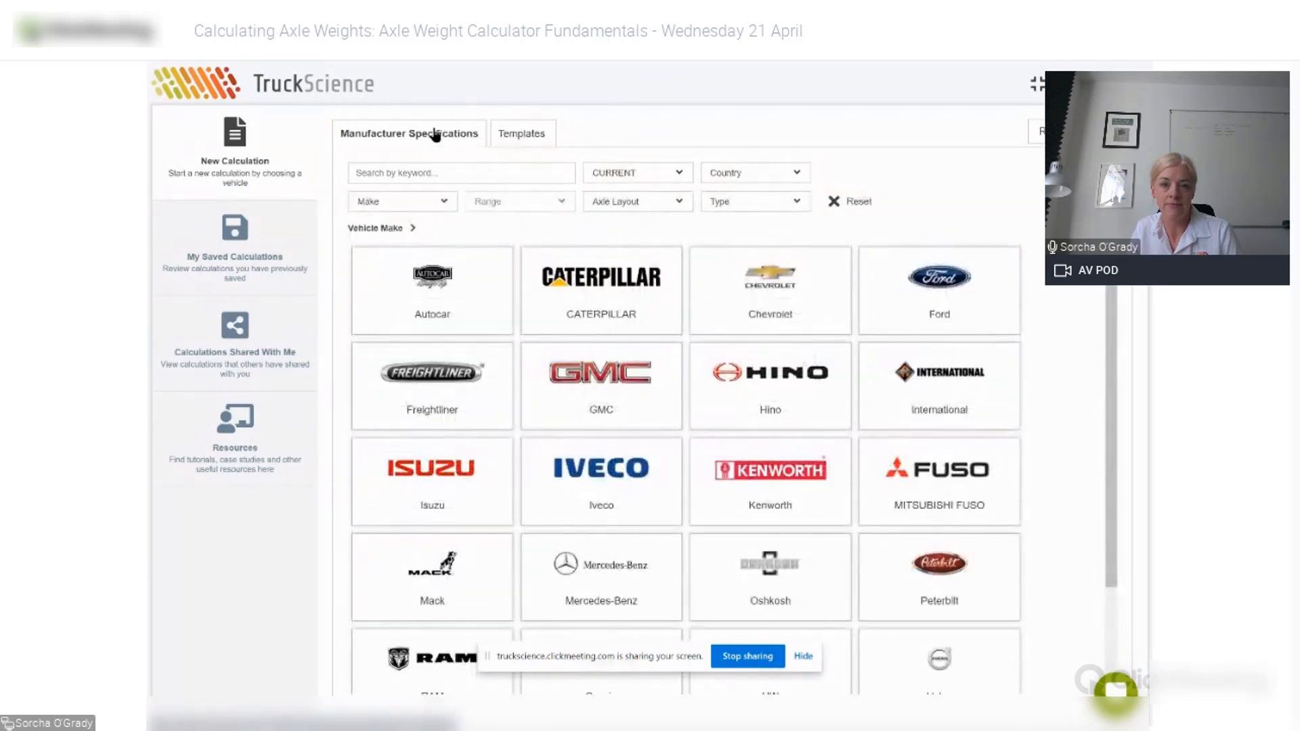
pyautogui.click(938, 291)
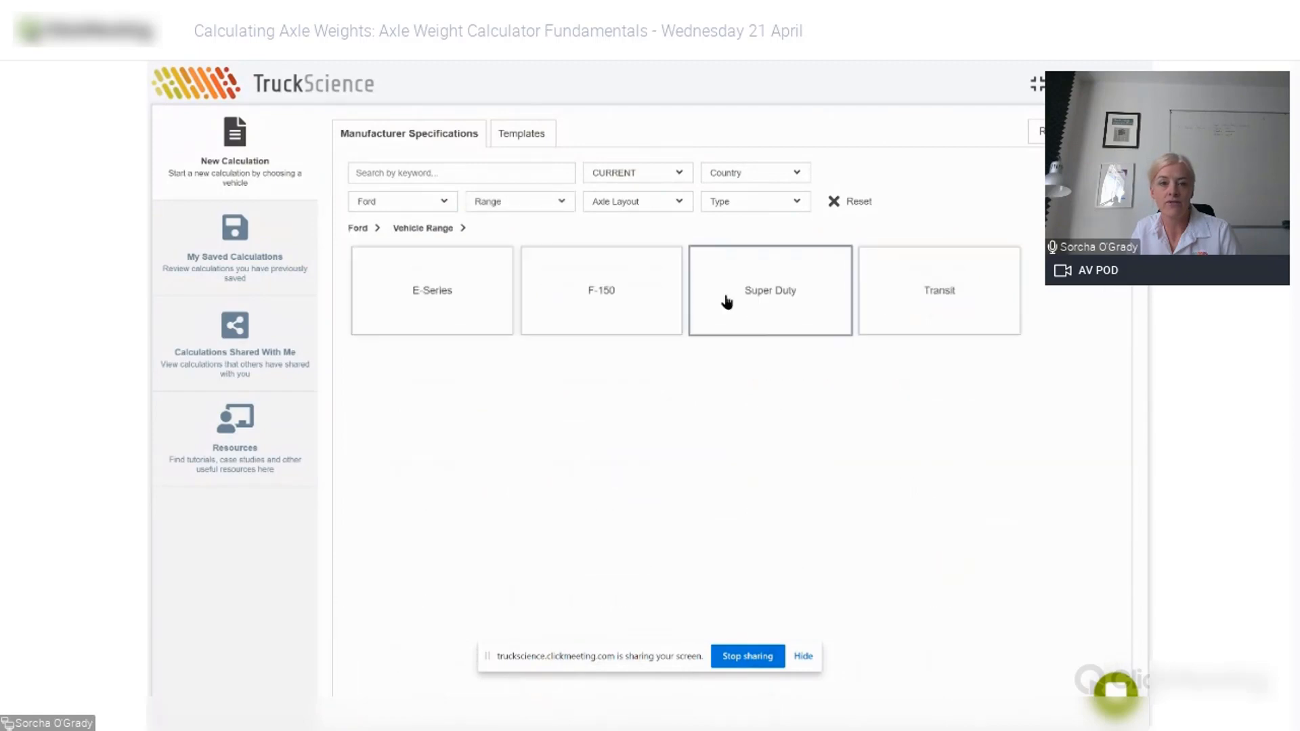
pyautogui.click(753, 301)
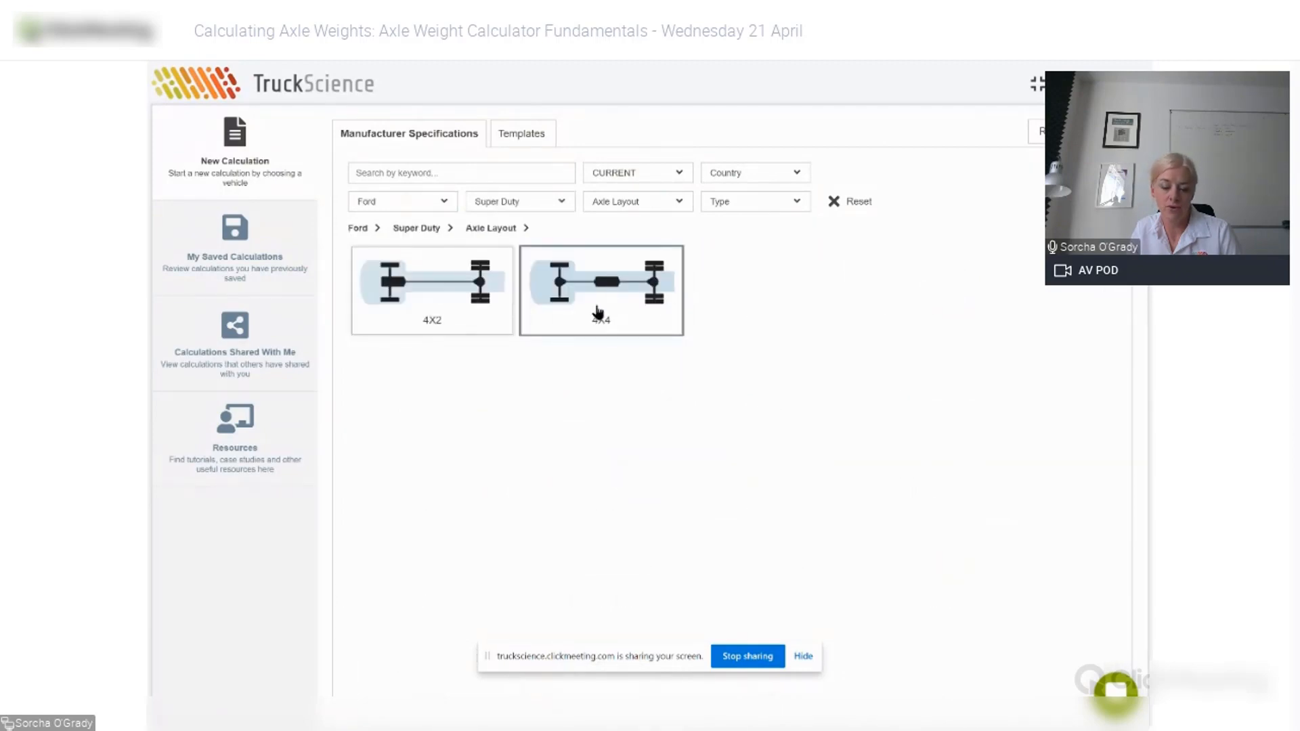
pyautogui.click(598, 311)
# - Search for '550 reg' and sort the results by CA/CT, largest first
pyautogui.click(453, 170)
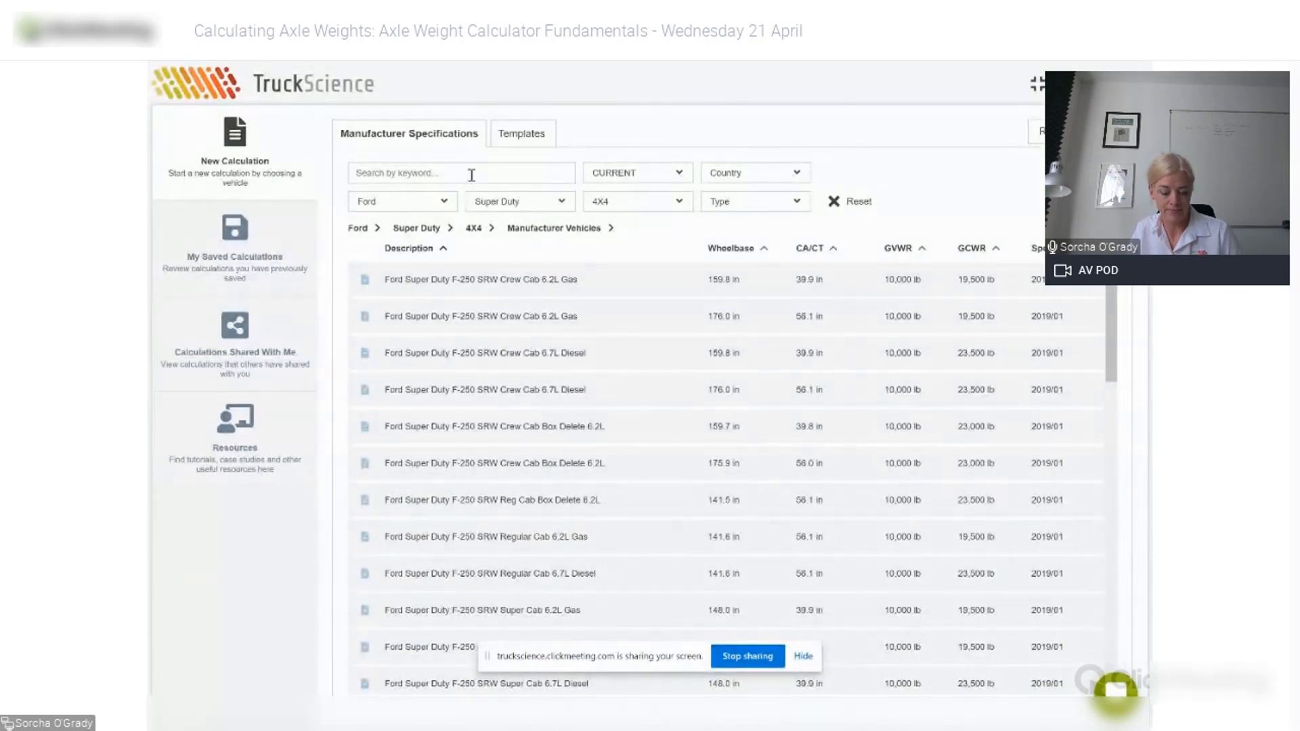
pyautogui.write('550 reg')
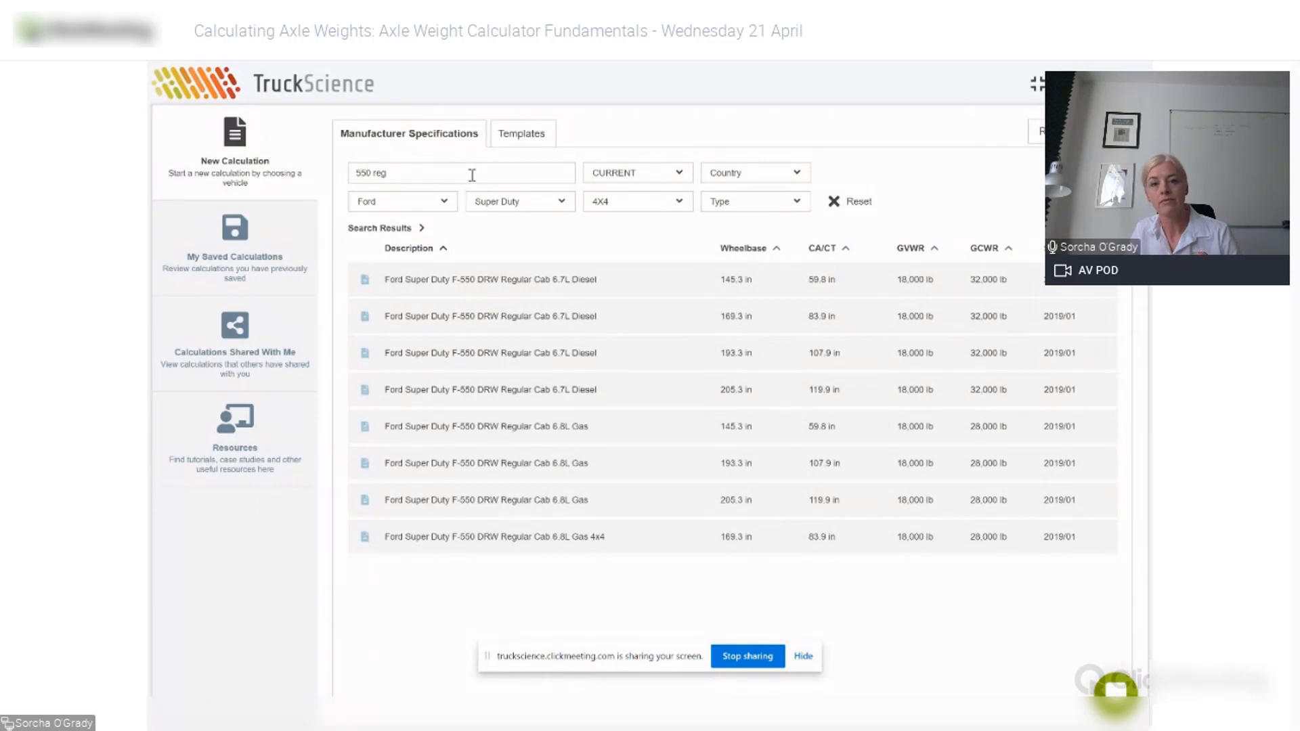
pyautogui.click(827, 250)
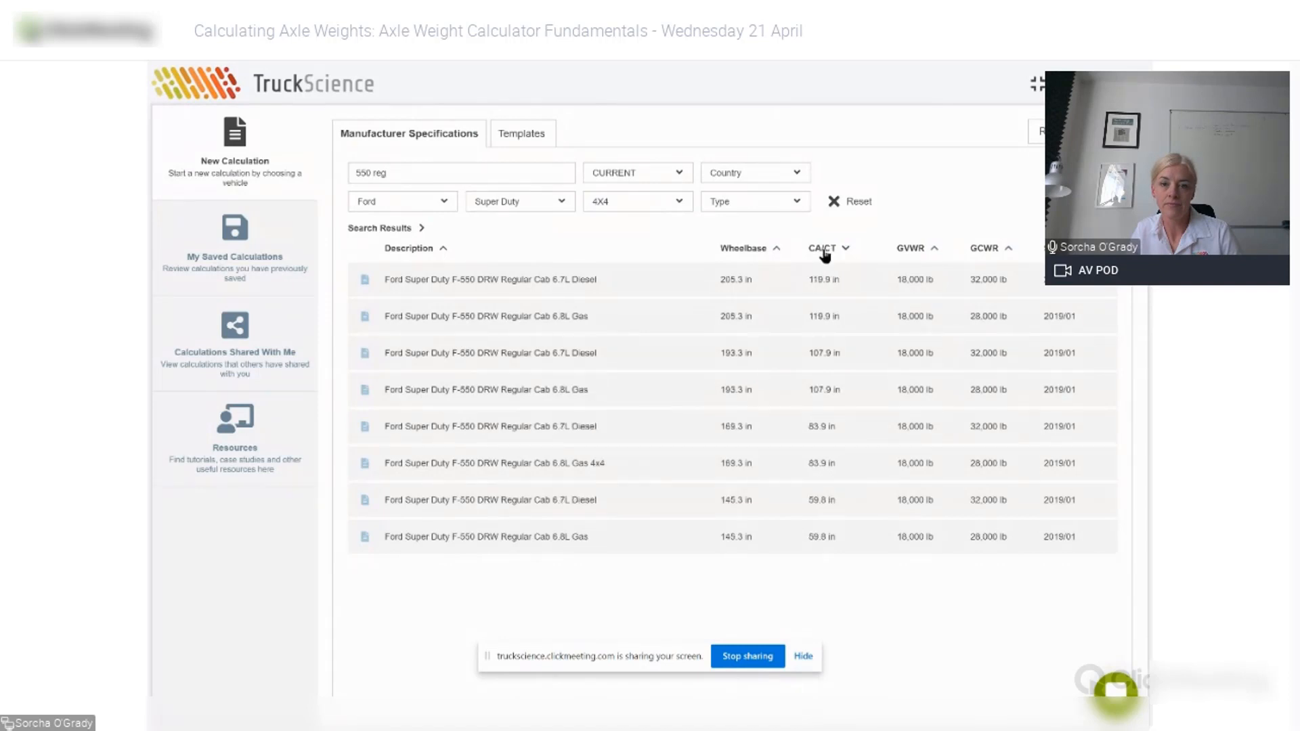
# - Open the 169.3 in wheelbase F-550 6.7L Diesel and list the body types to add
pyautogui.click(634, 428)
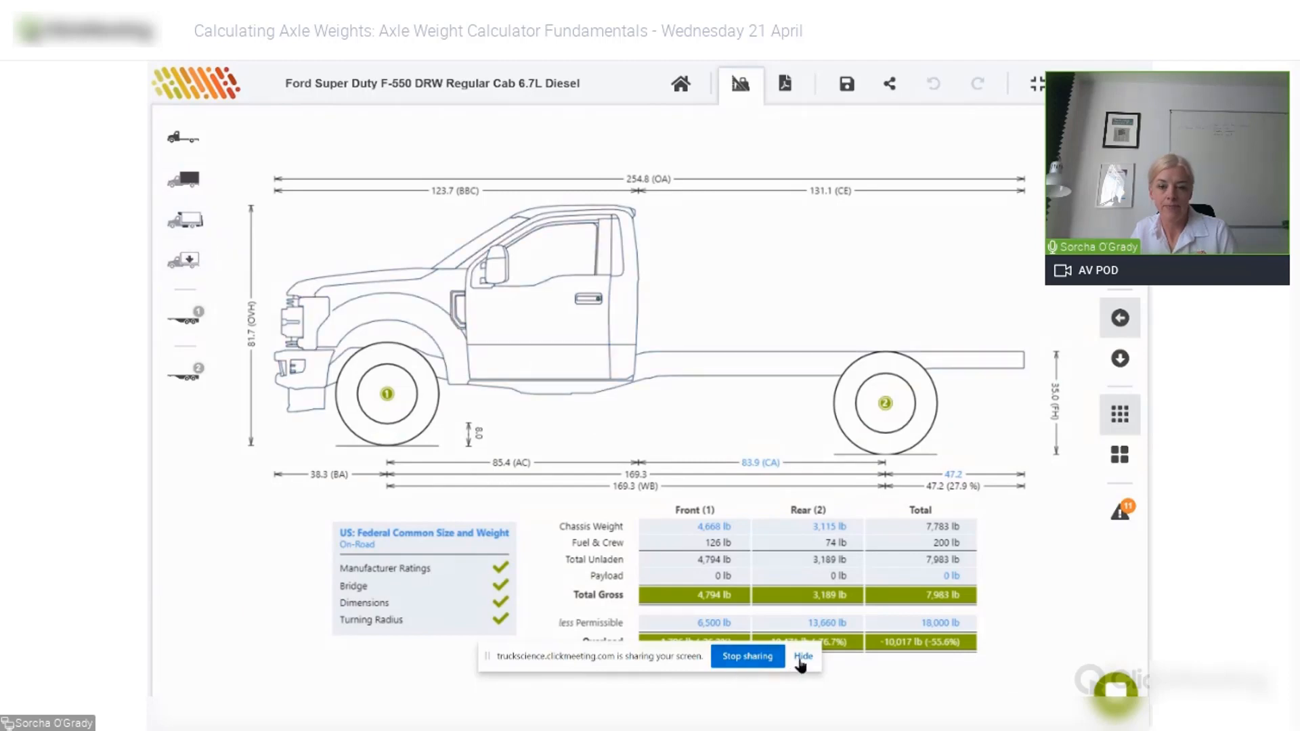
pyautogui.click(803, 657)
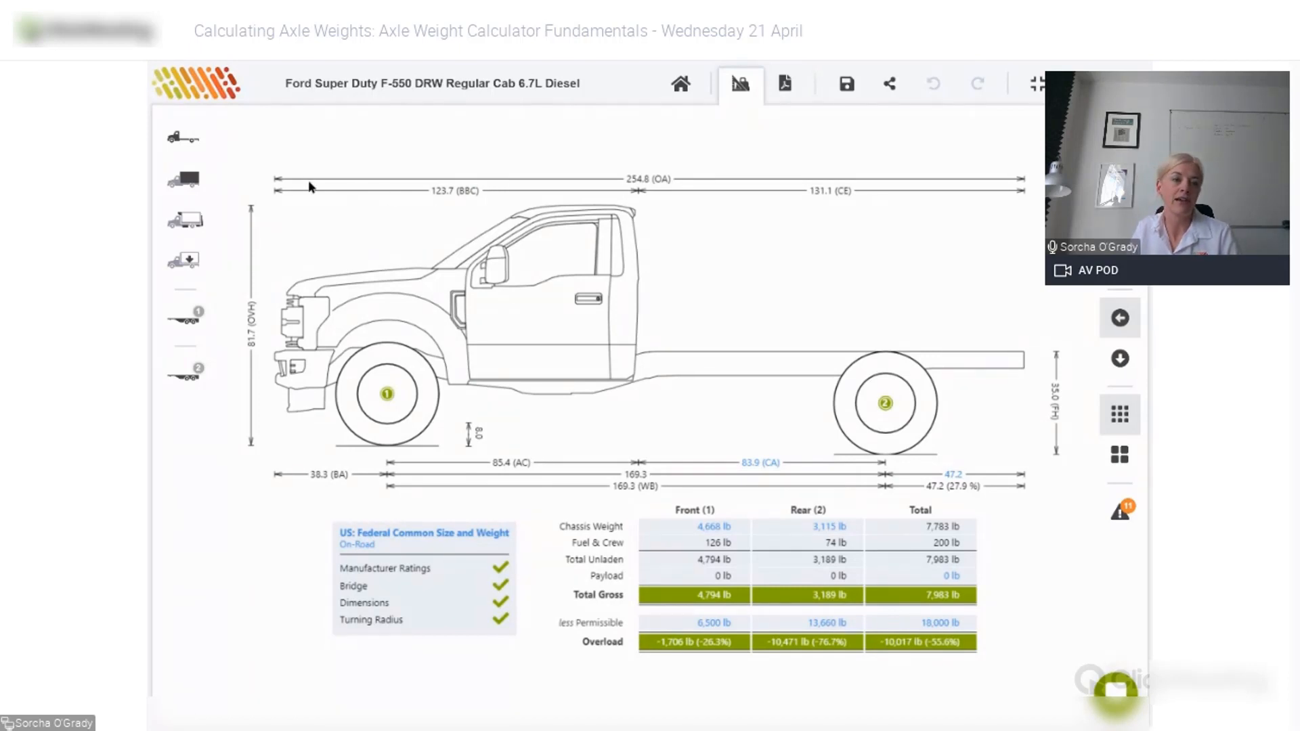
pyautogui.click(194, 185)
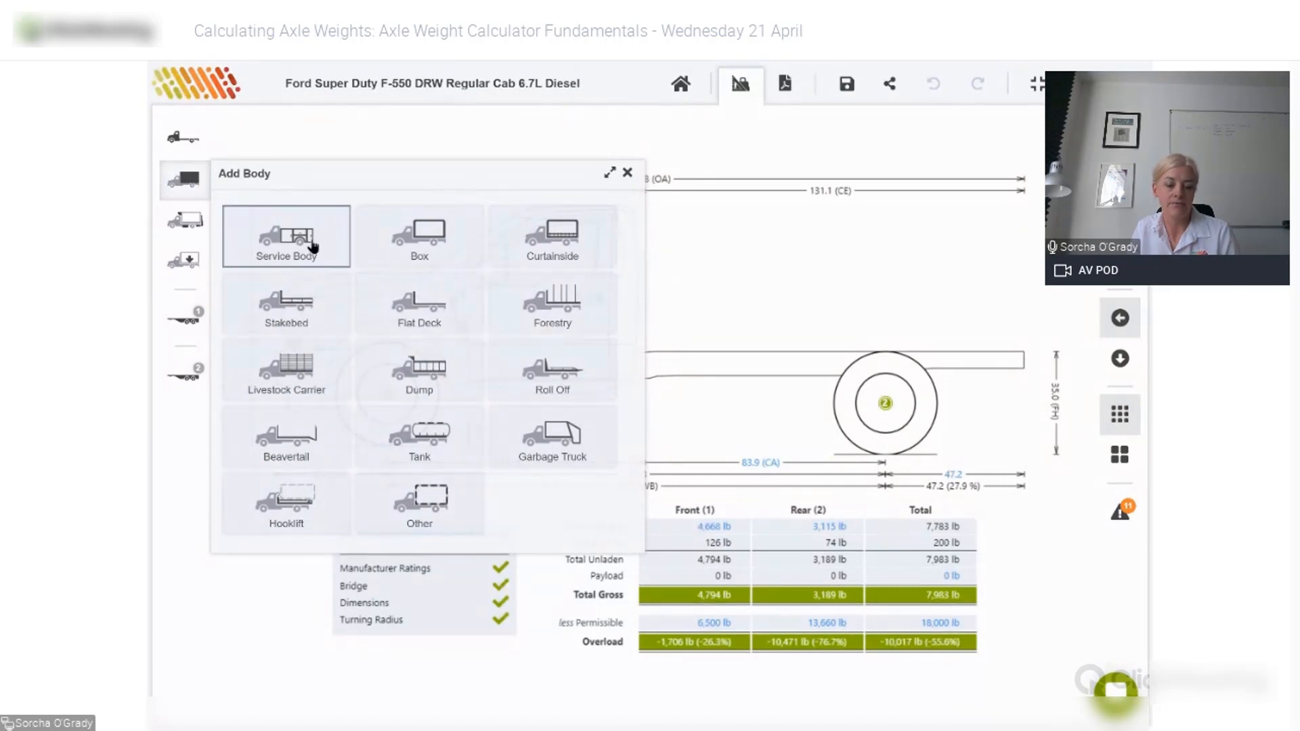
pyautogui.click(313, 247)
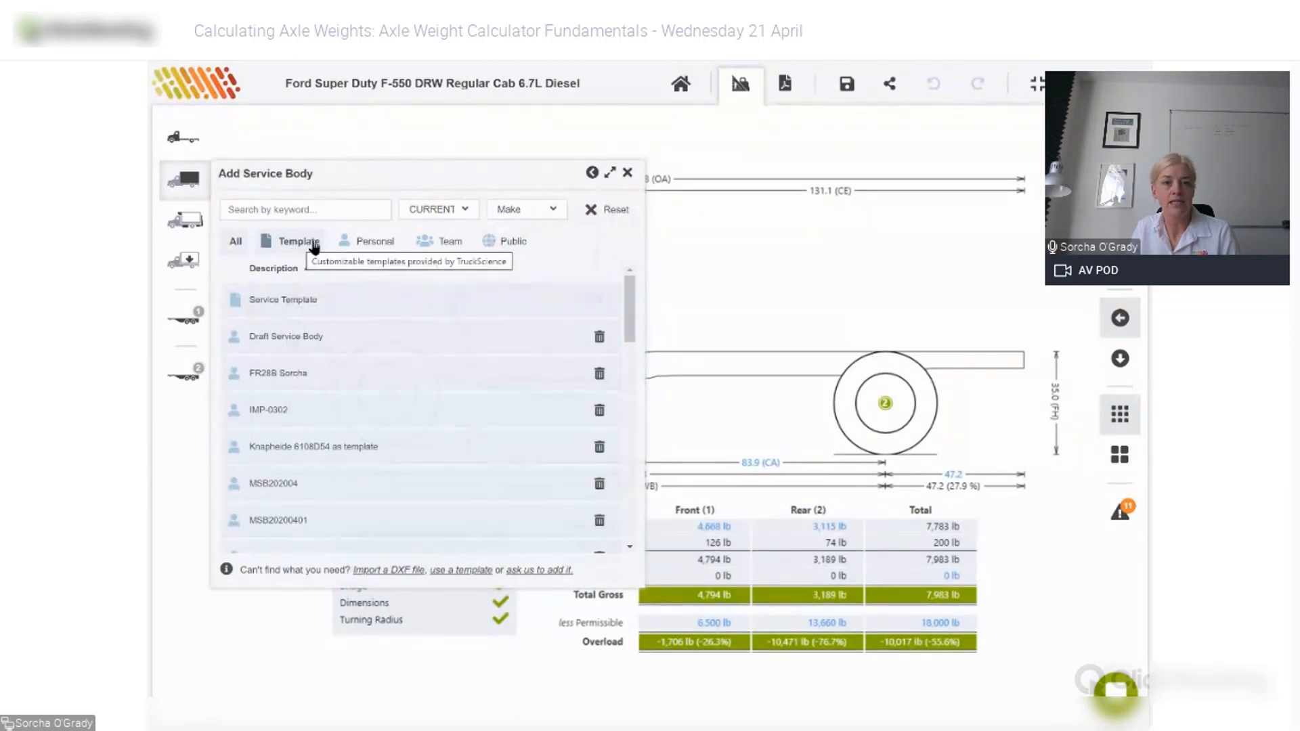
pyautogui.click(515, 243)
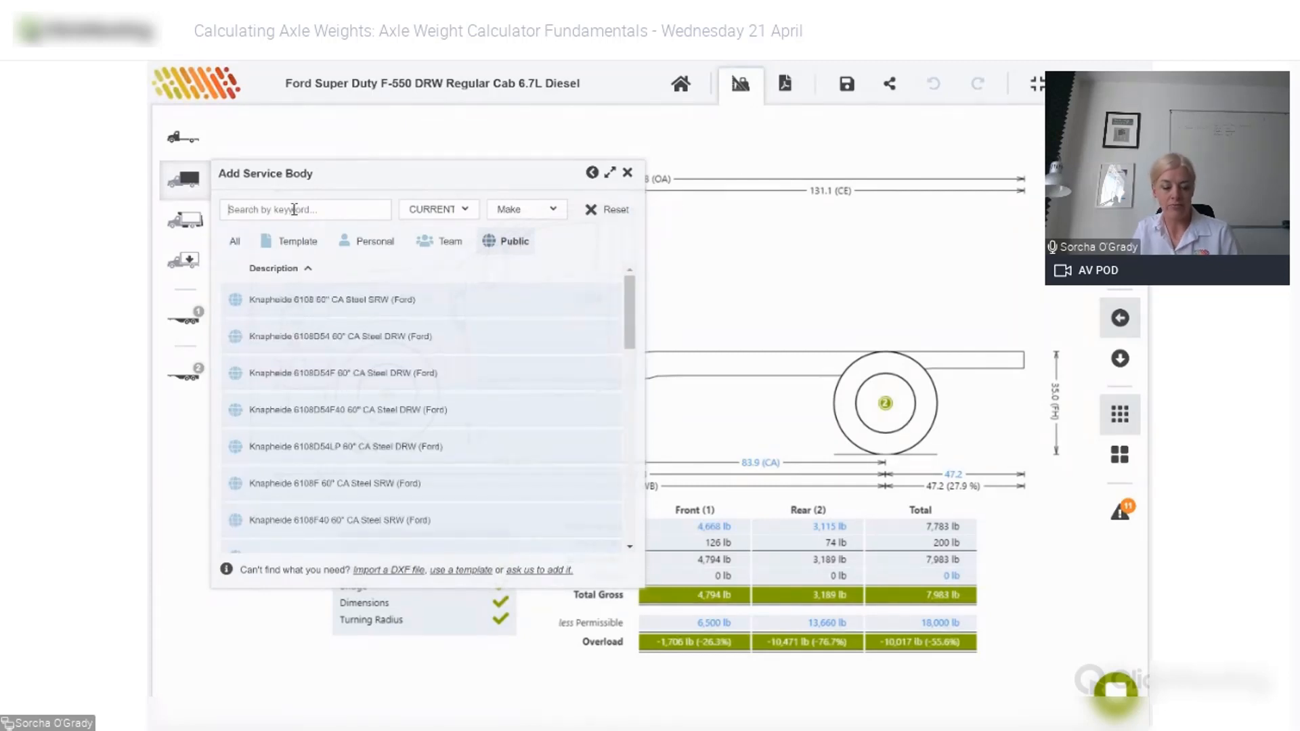
pyautogui.write('reading')
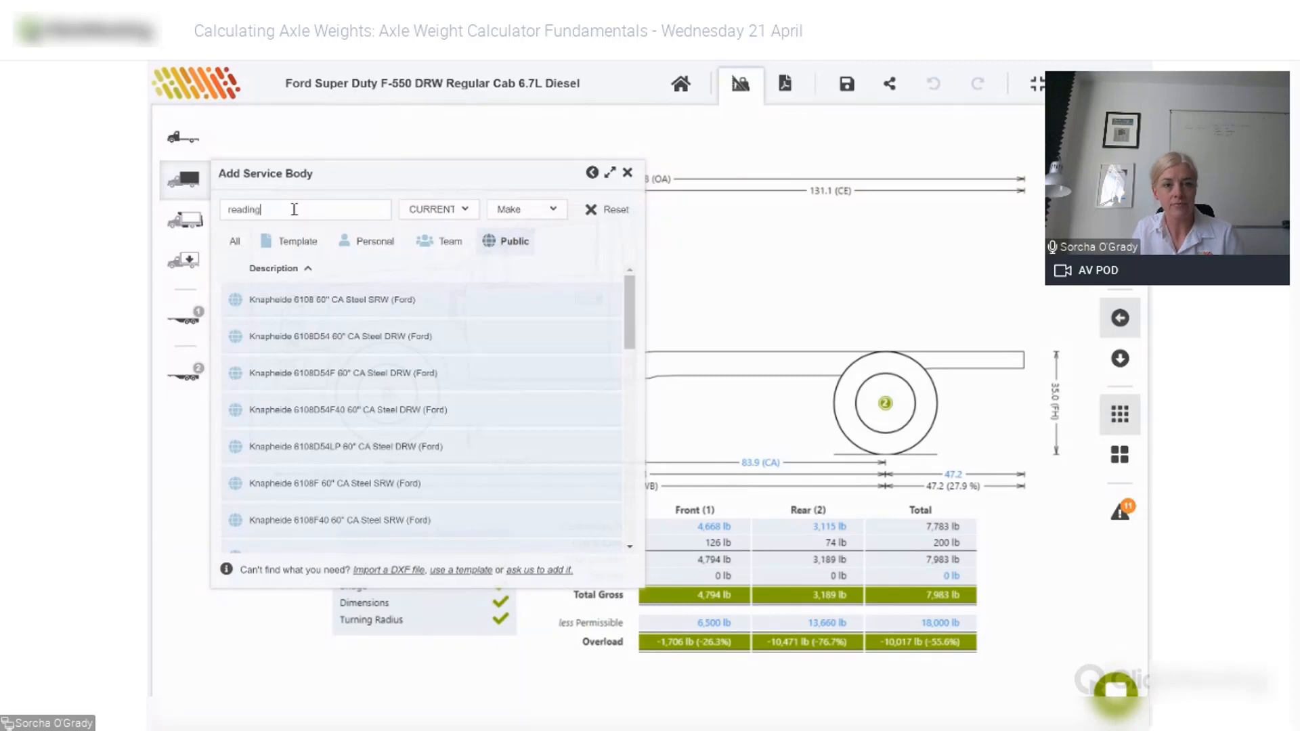
pyautogui.click(393, 301)
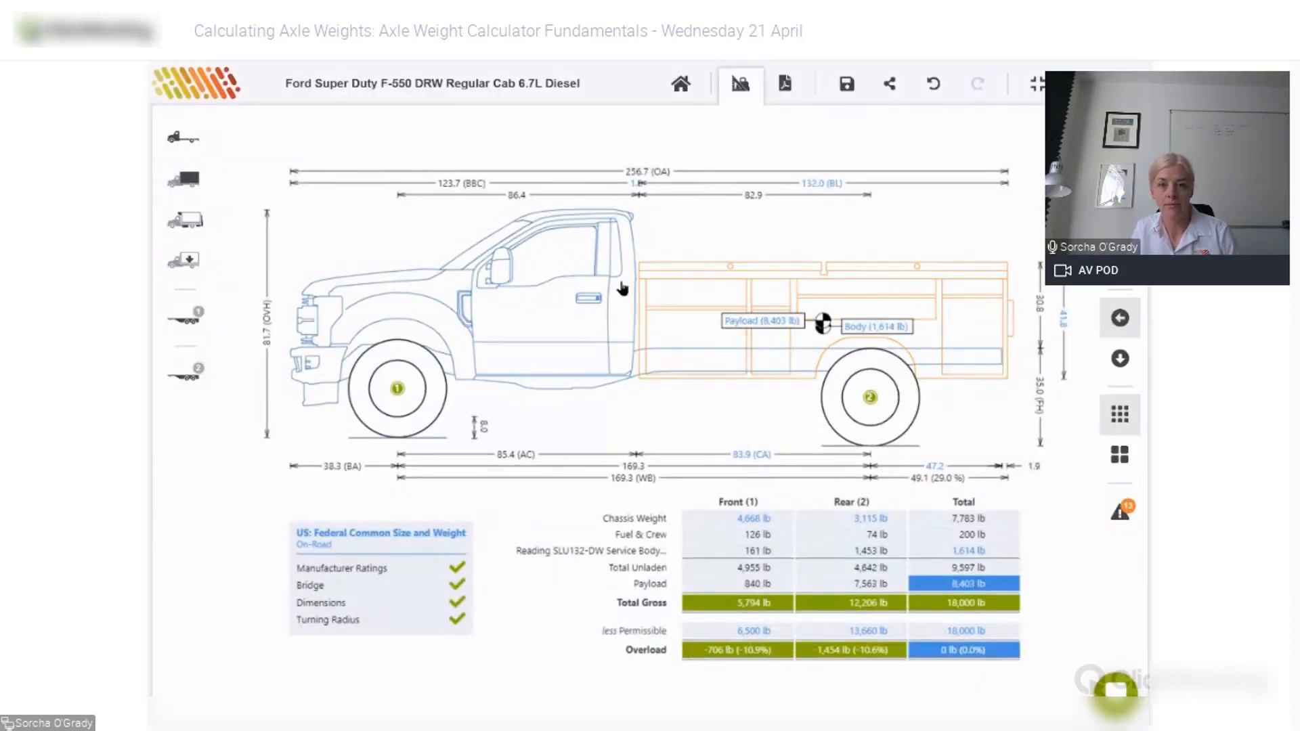
pyautogui.click(705, 285)
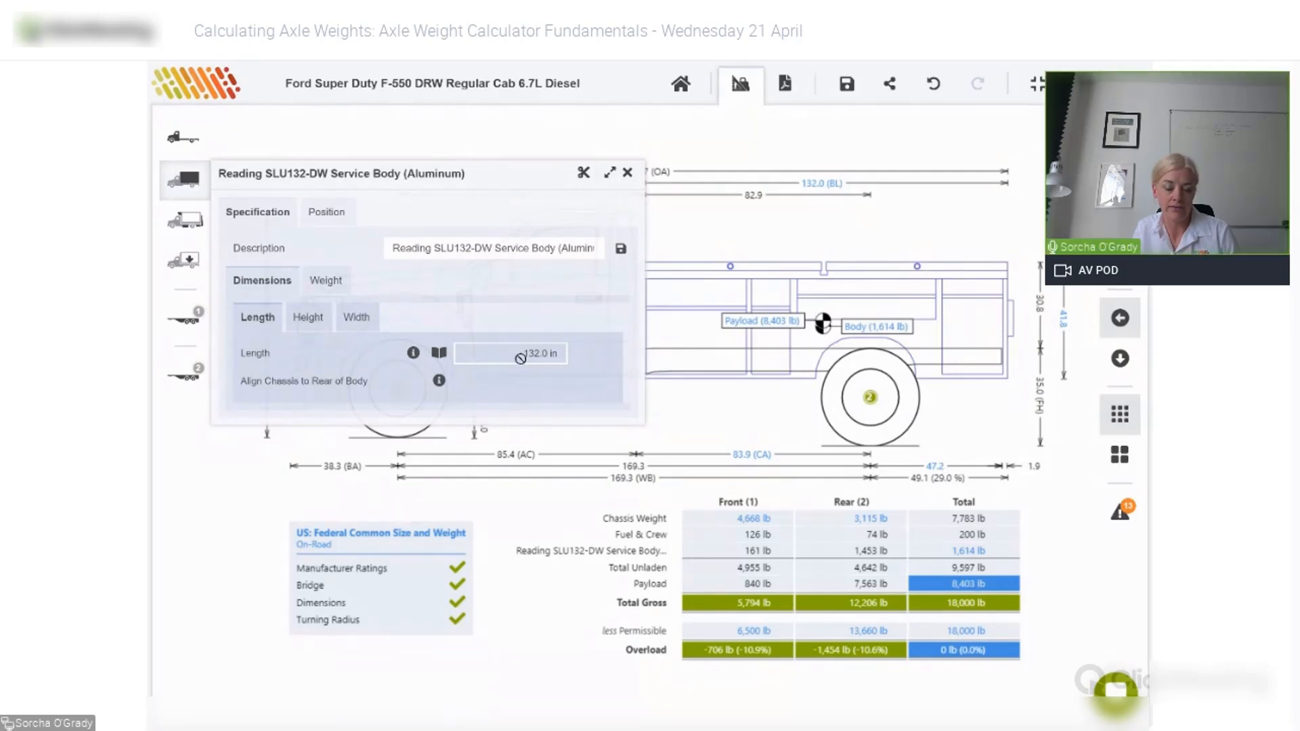
pyautogui.click(584, 175)
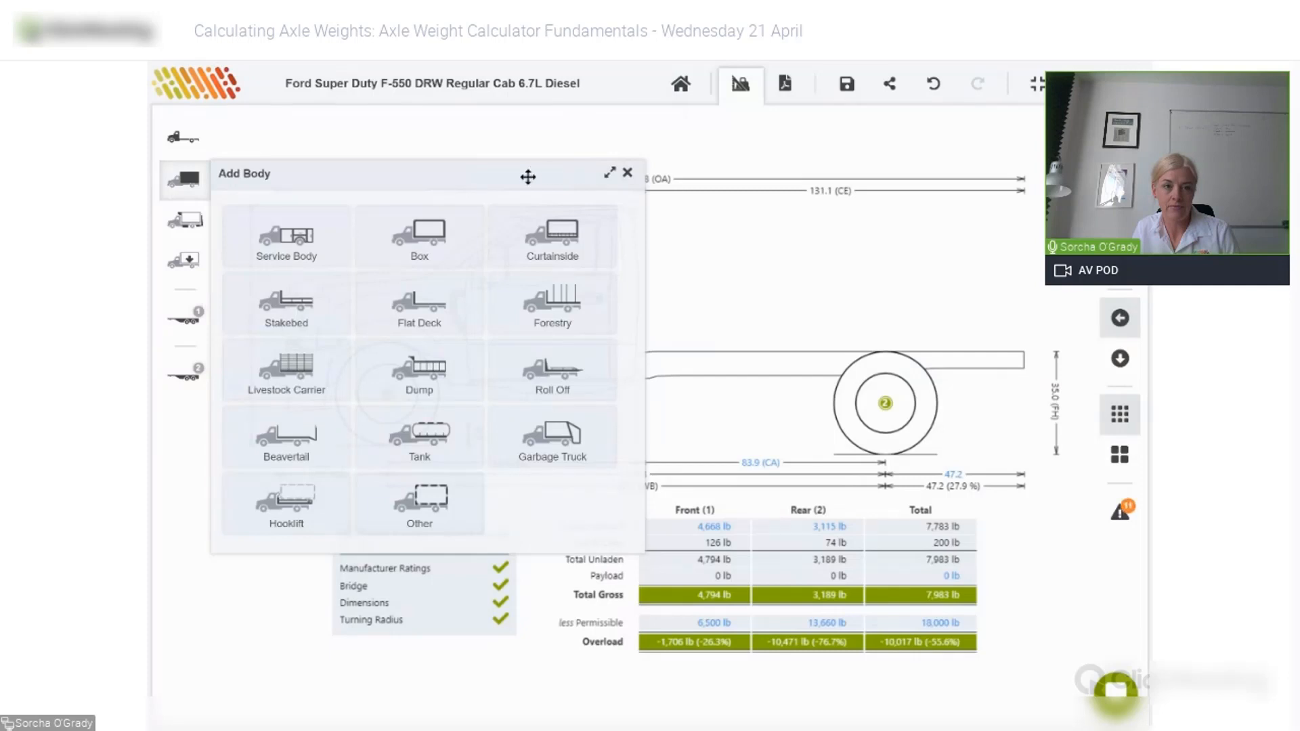
# - Fit the generic Service Template body from the service body templates
pyautogui.click(290, 251)
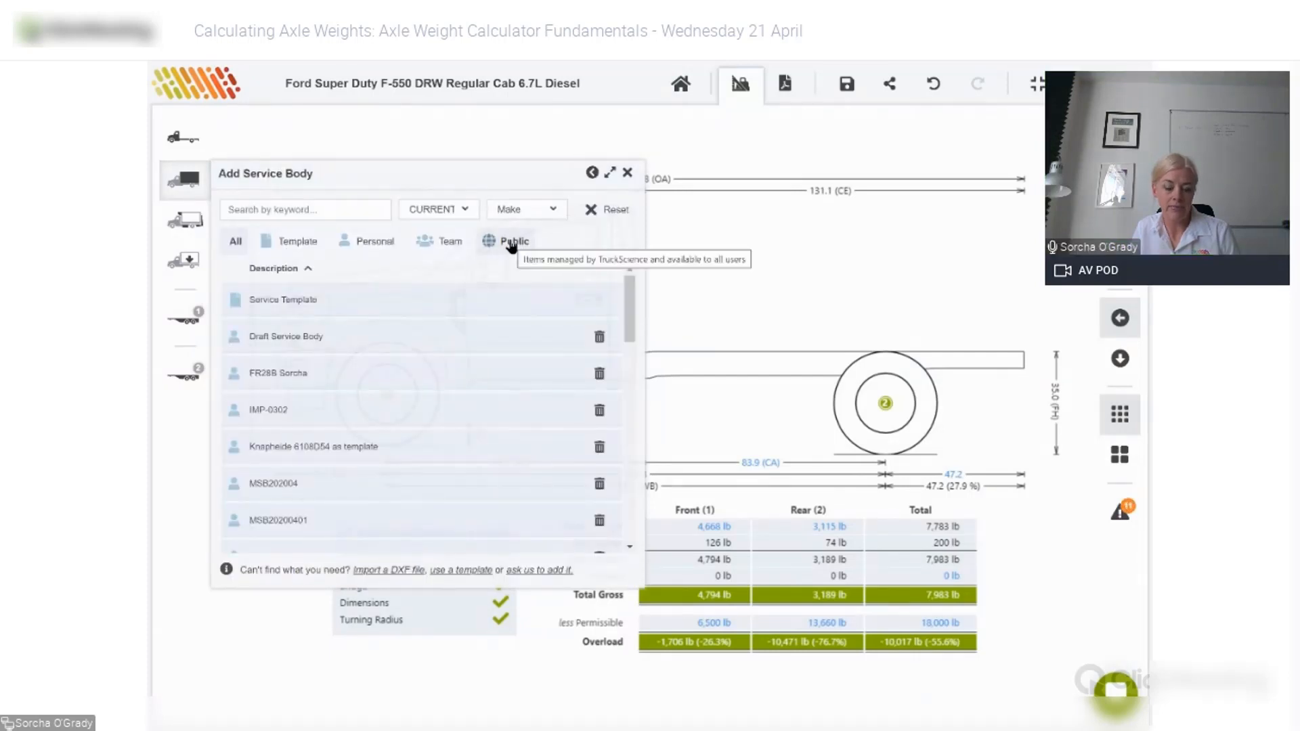
pyautogui.click(302, 242)
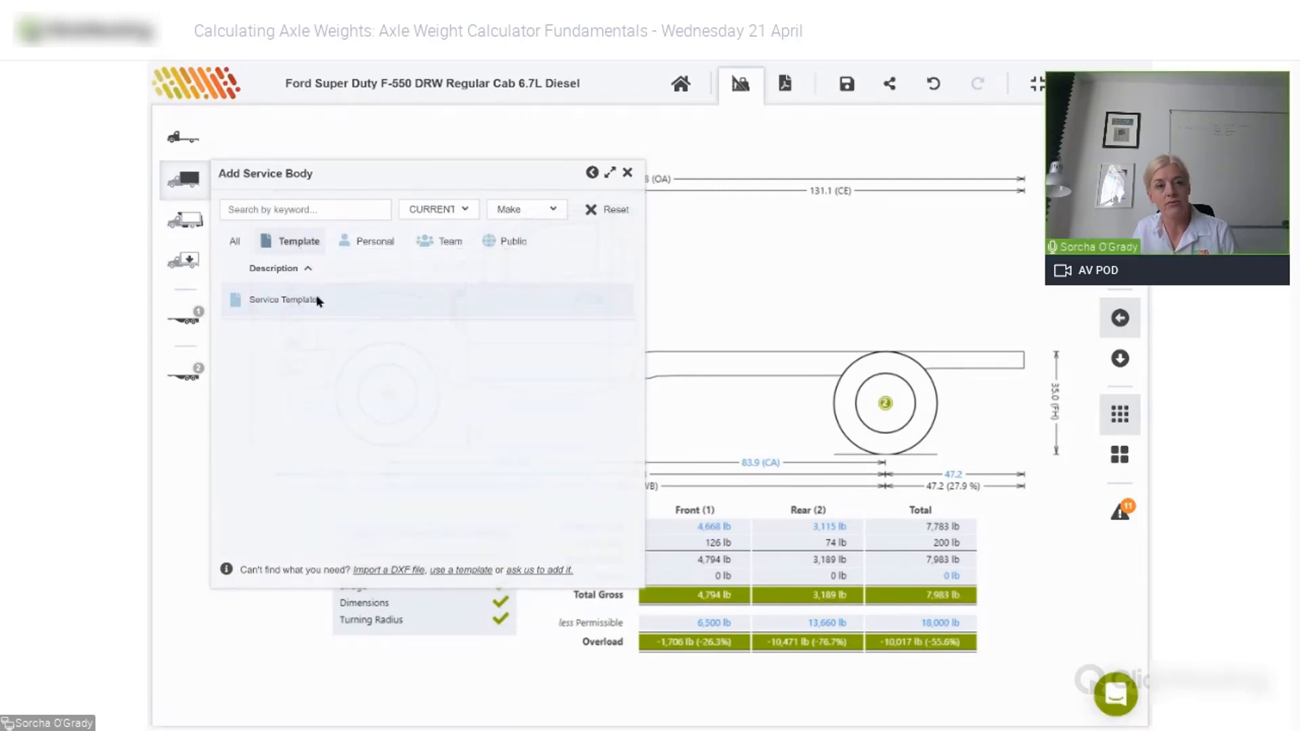
pyautogui.click(312, 302)
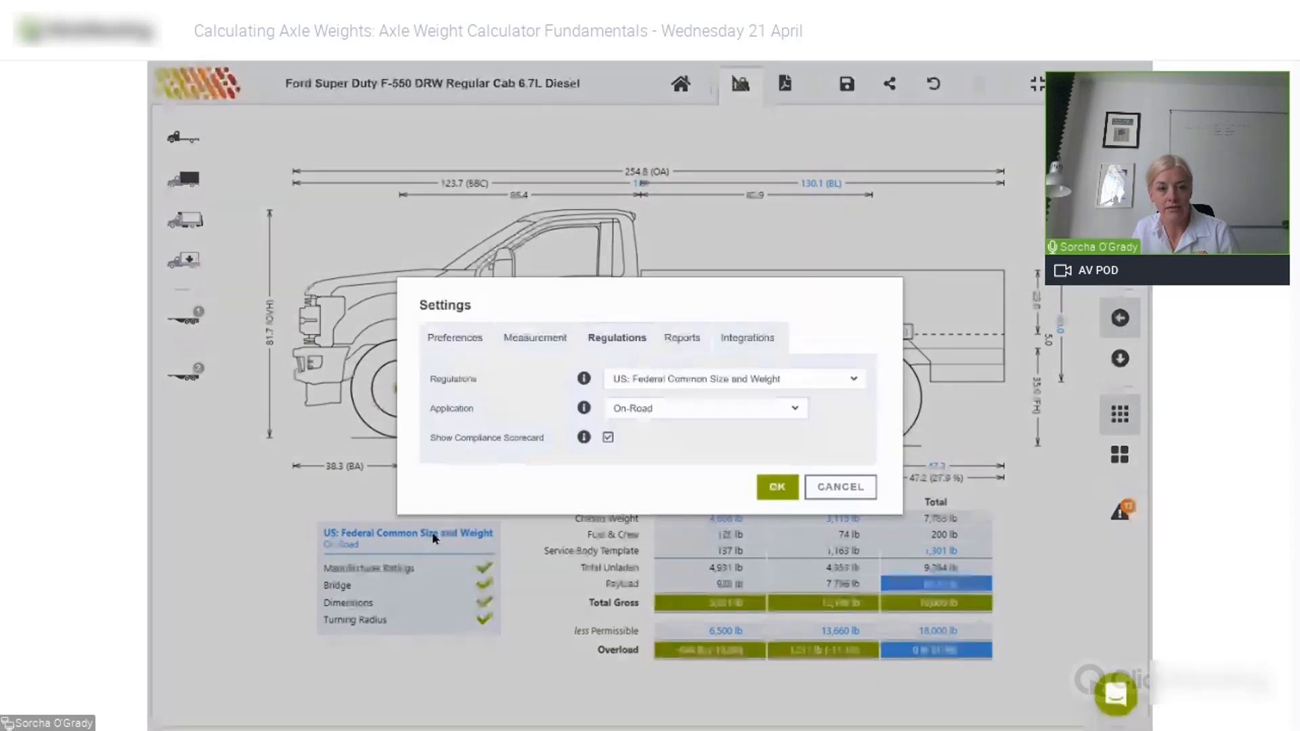
# - Switch the calculation's regulations to US: Illinois Federal and apply
pyautogui.click(675, 379)
pyautogui.click(666, 518)
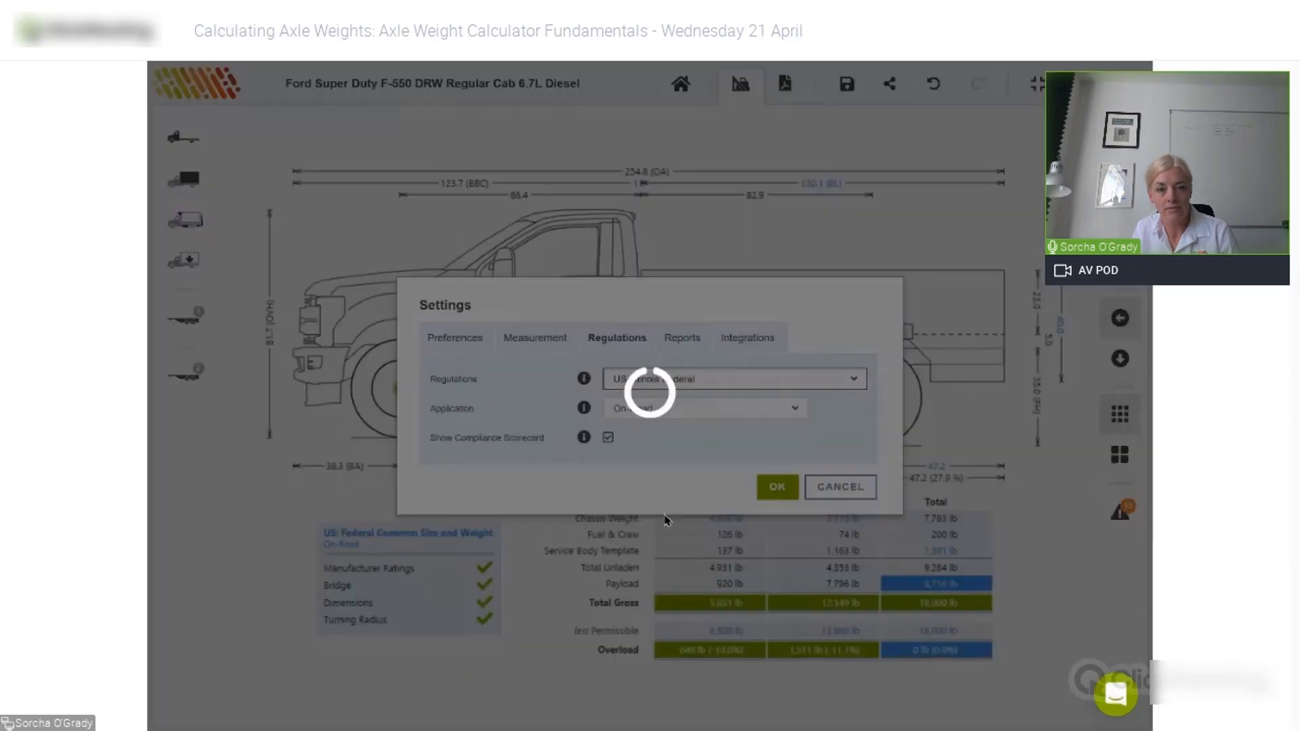
pyautogui.click(776, 487)
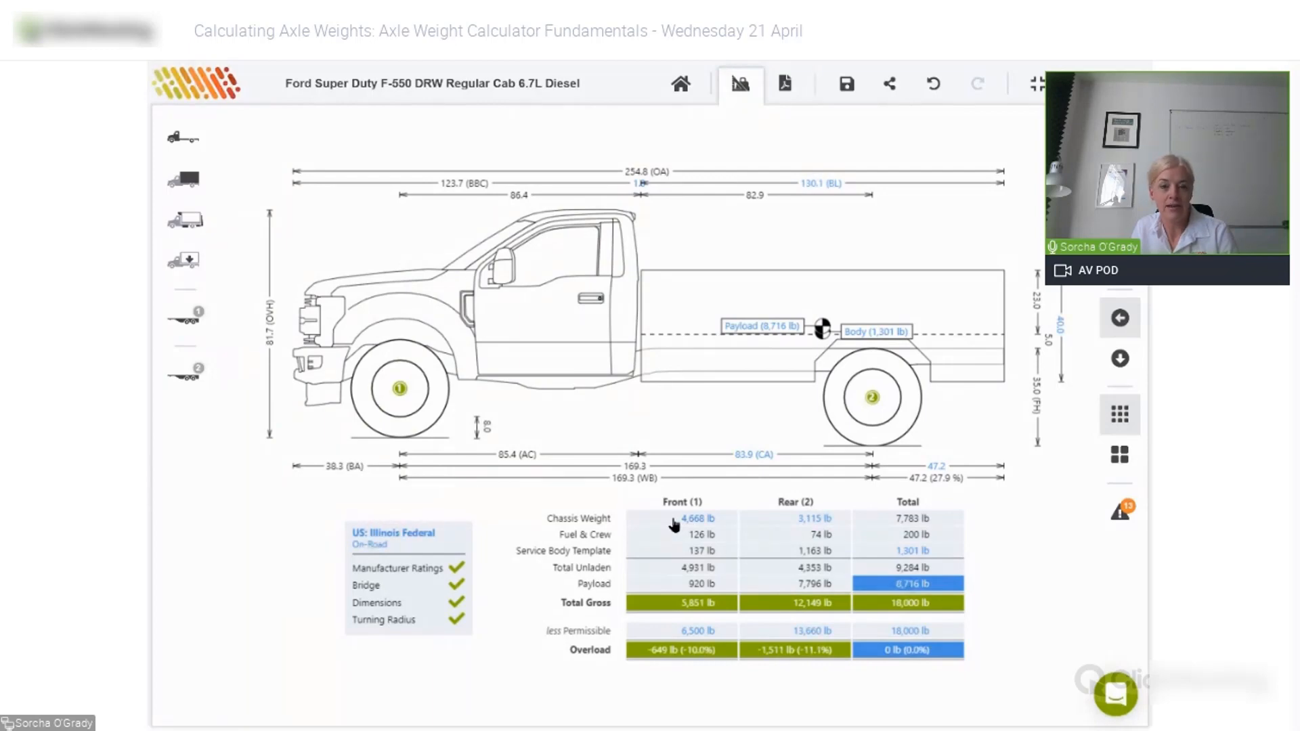
# - Expand the Service Body Template's settings to its full details view
pyautogui.click(694, 520)
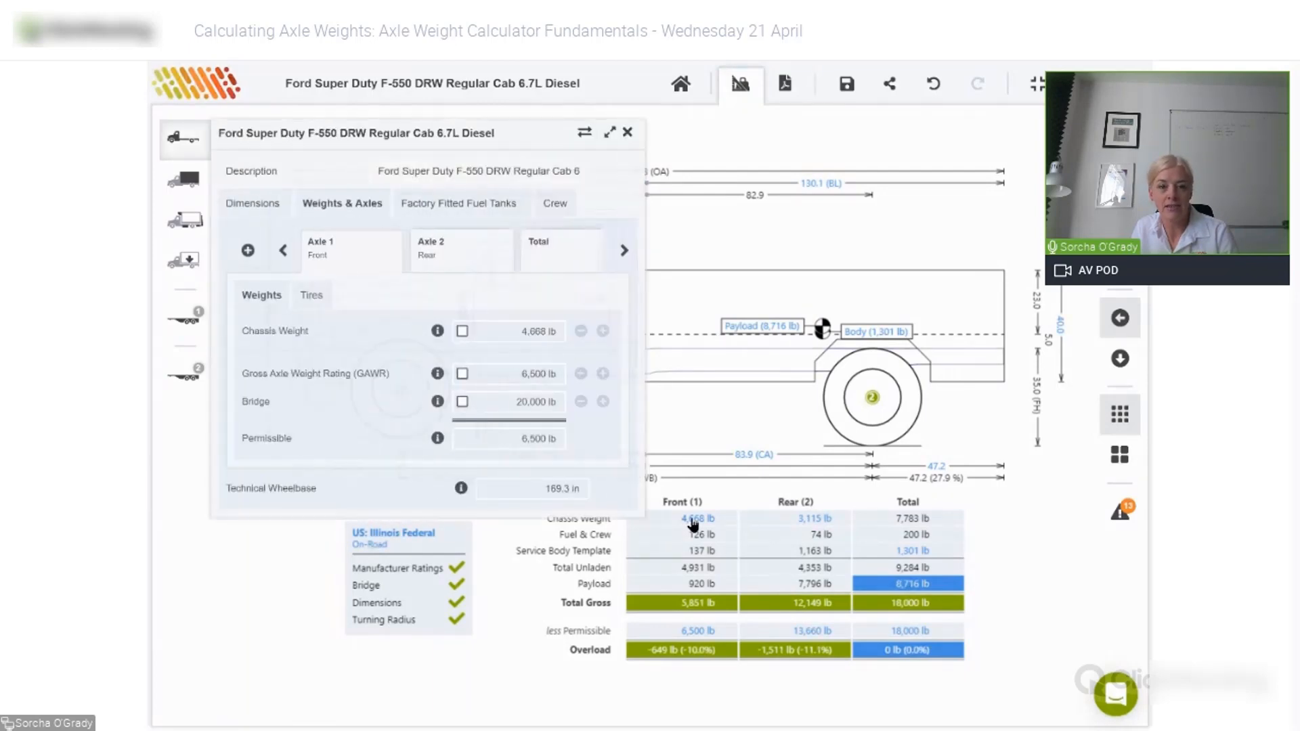
pyautogui.click(831, 185)
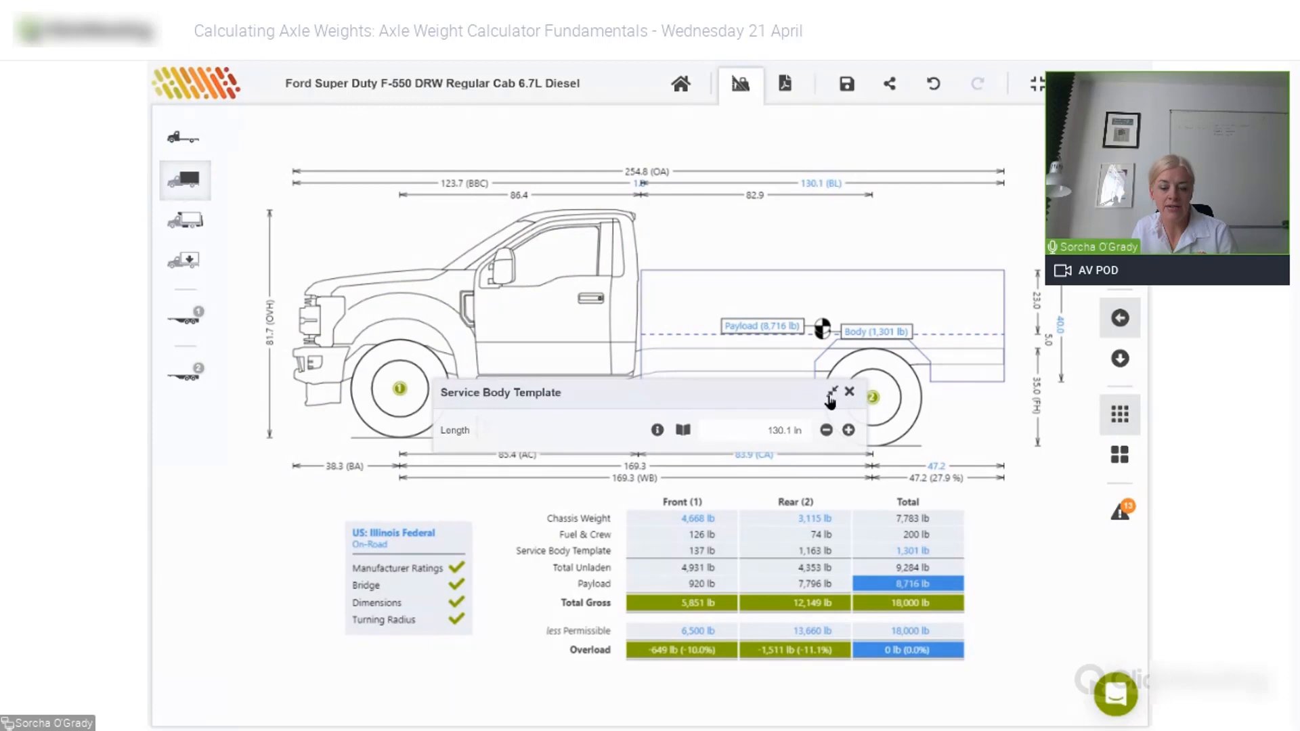
pyautogui.click(832, 395)
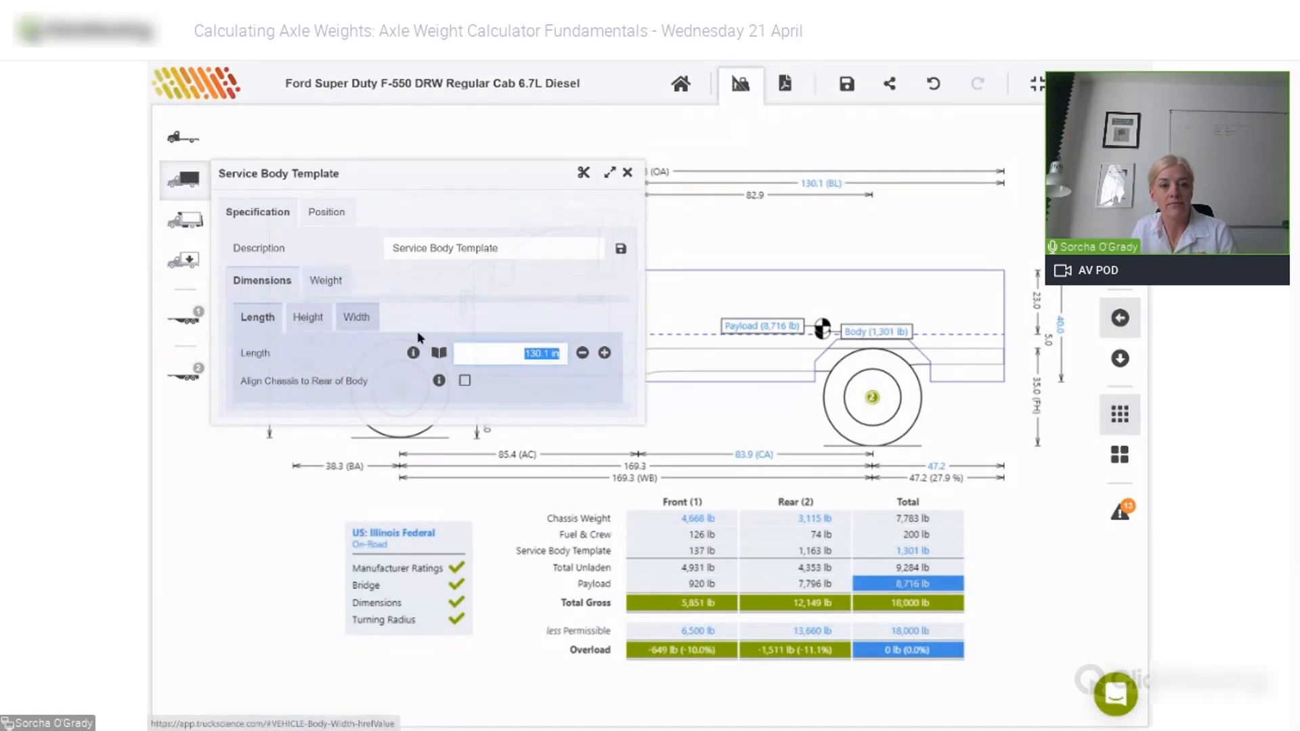
# - Set the service body to 133.0 in long, 38.0 in high and 91.0 lb/ft
pyautogui.write('133')
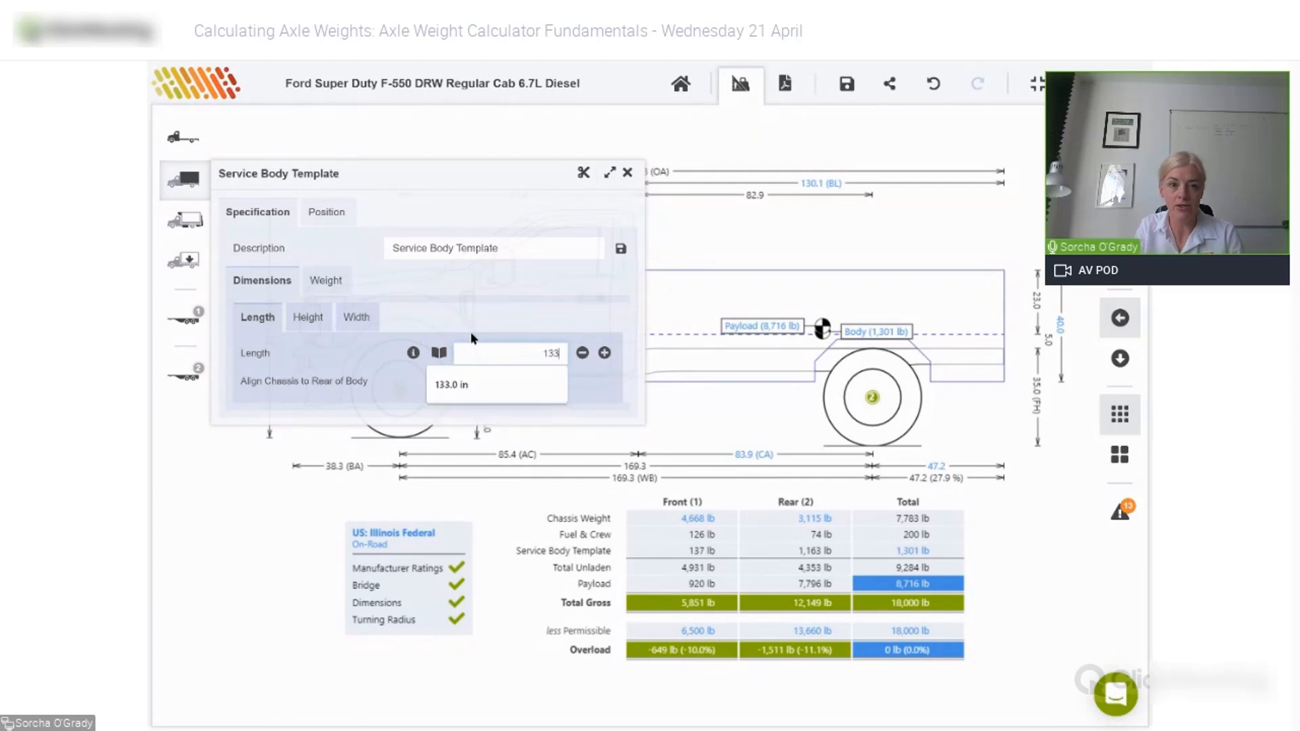
pyautogui.press('Return')
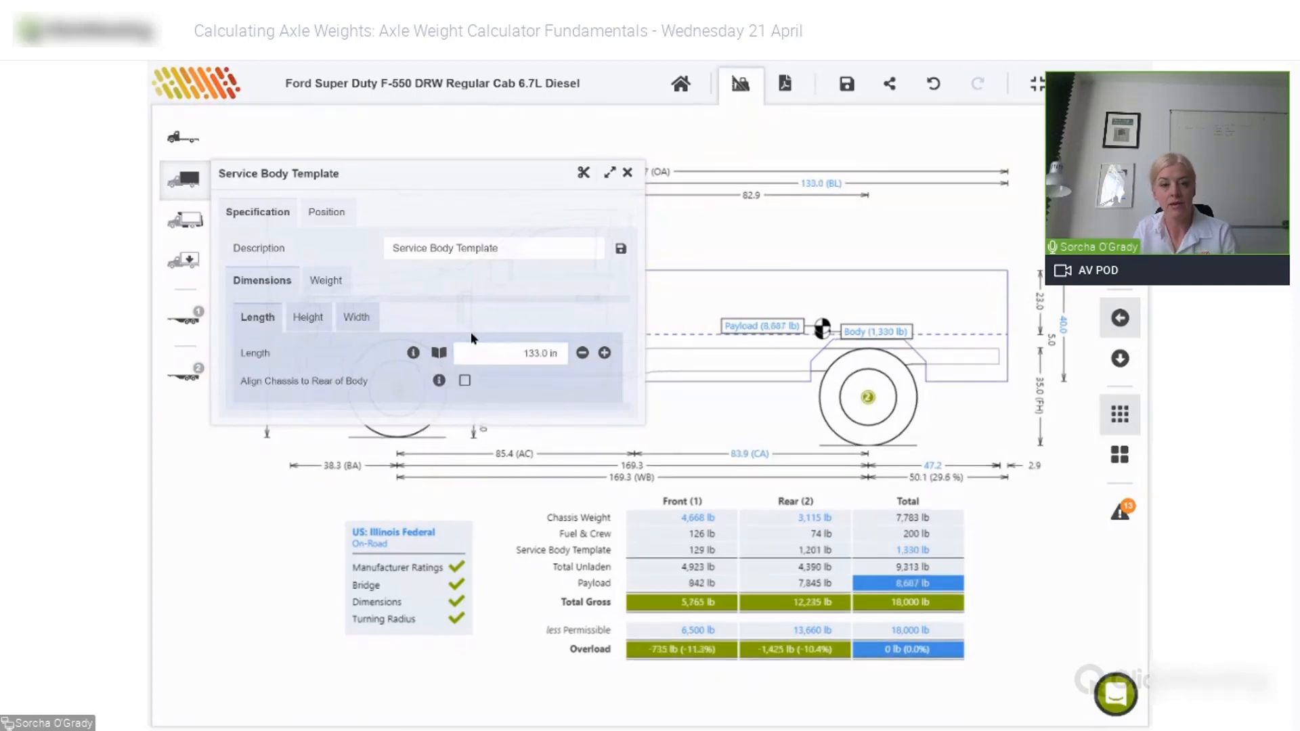
pyautogui.click(308, 317)
pyautogui.click(517, 380)
pyautogui.write('38')
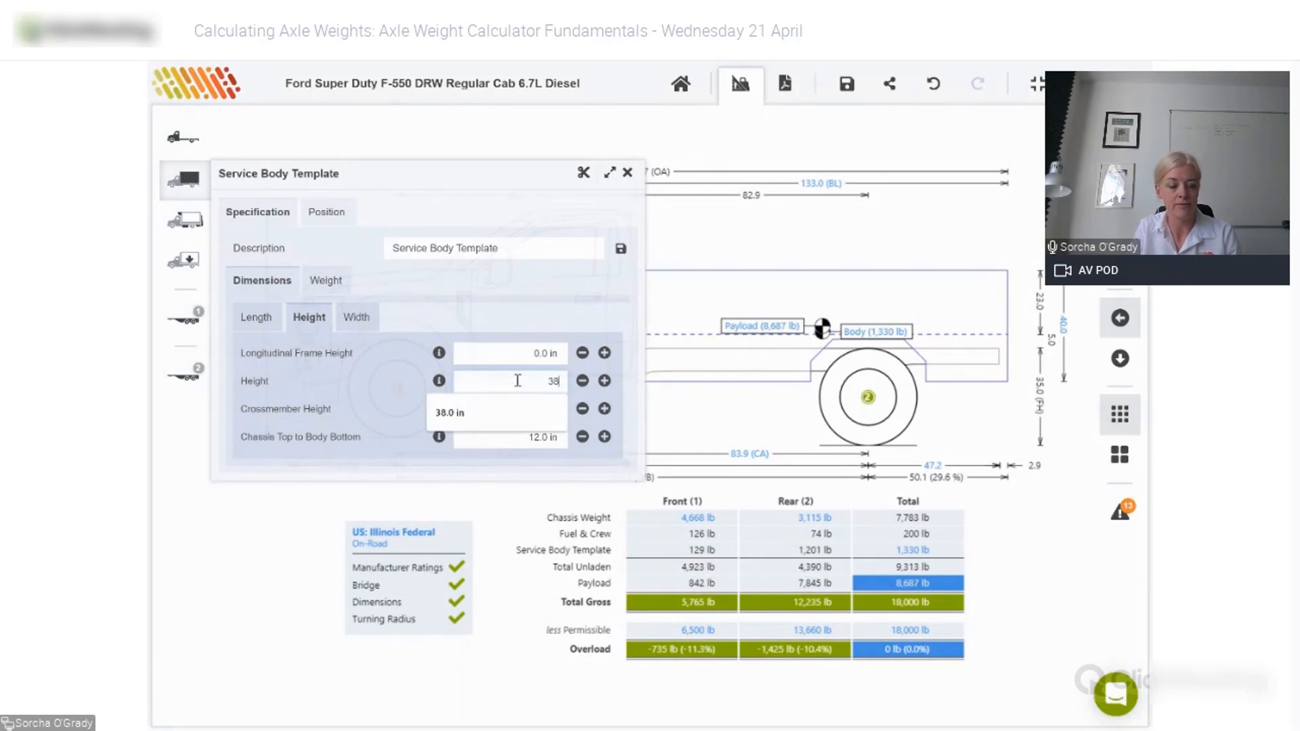
pyautogui.press('Tab')
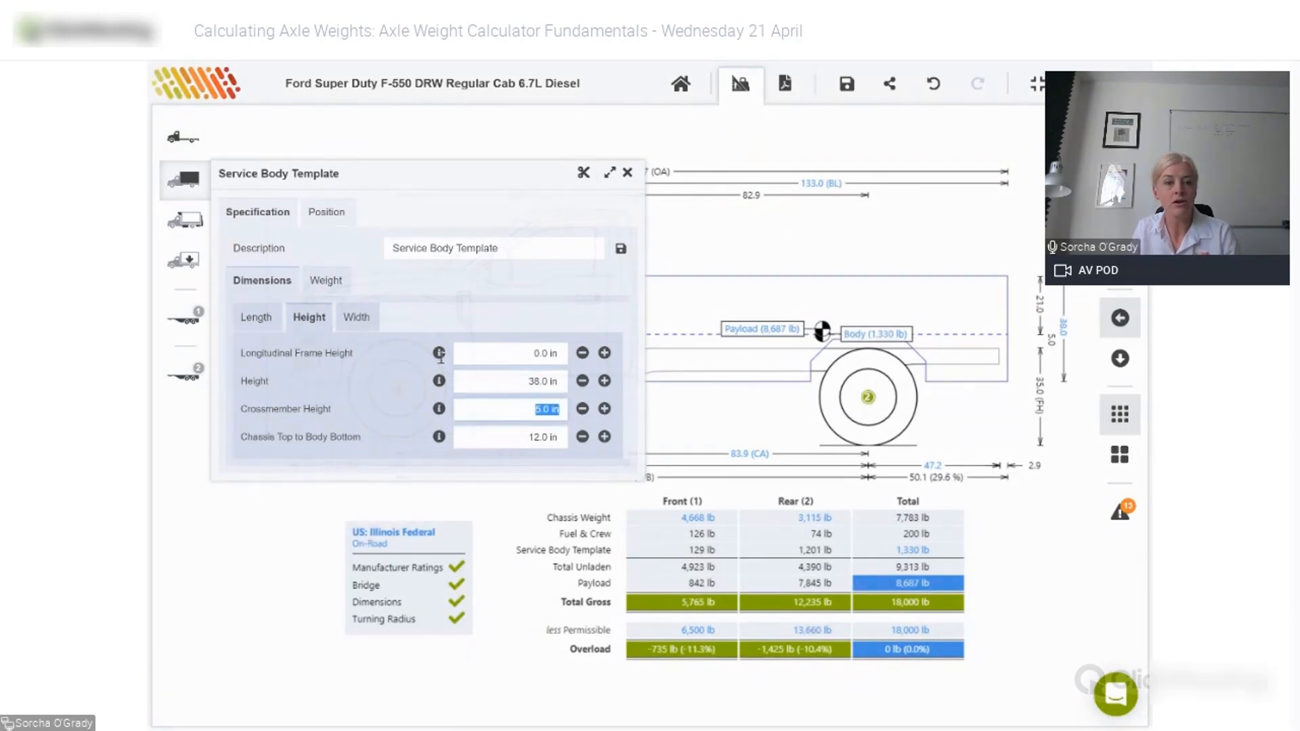
pyautogui.click(326, 280)
pyautogui.click(485, 315)
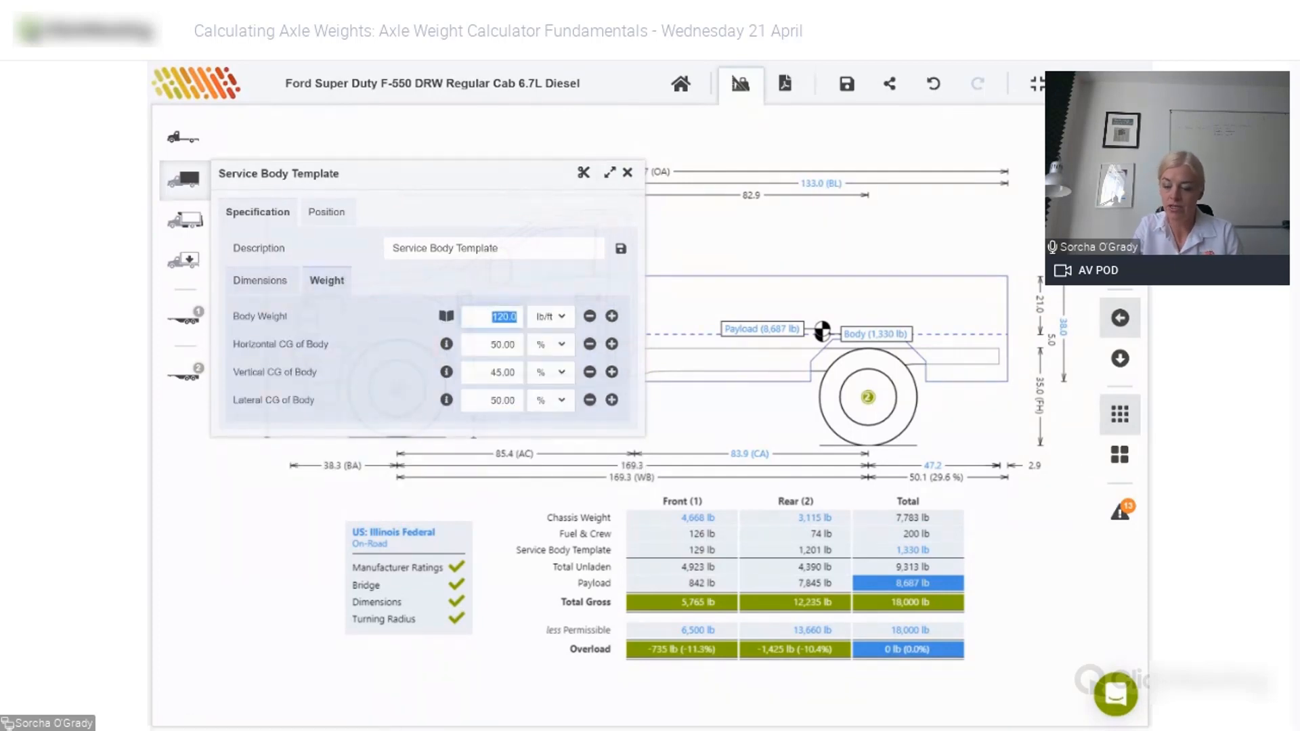
pyautogui.write('91')
pyautogui.press('Return')
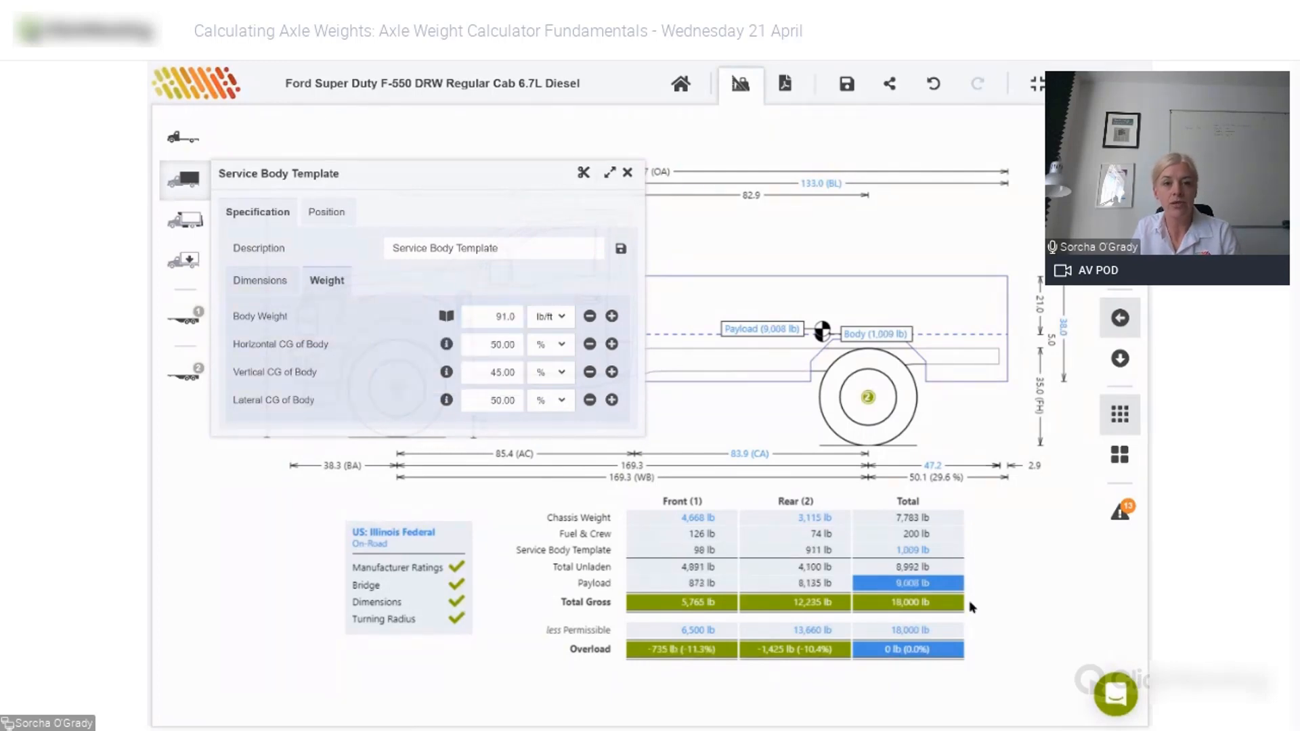
# - Show body weight in lb, try 709 lb, then undo back to 1,009 lb
pyautogui.click(555, 324)
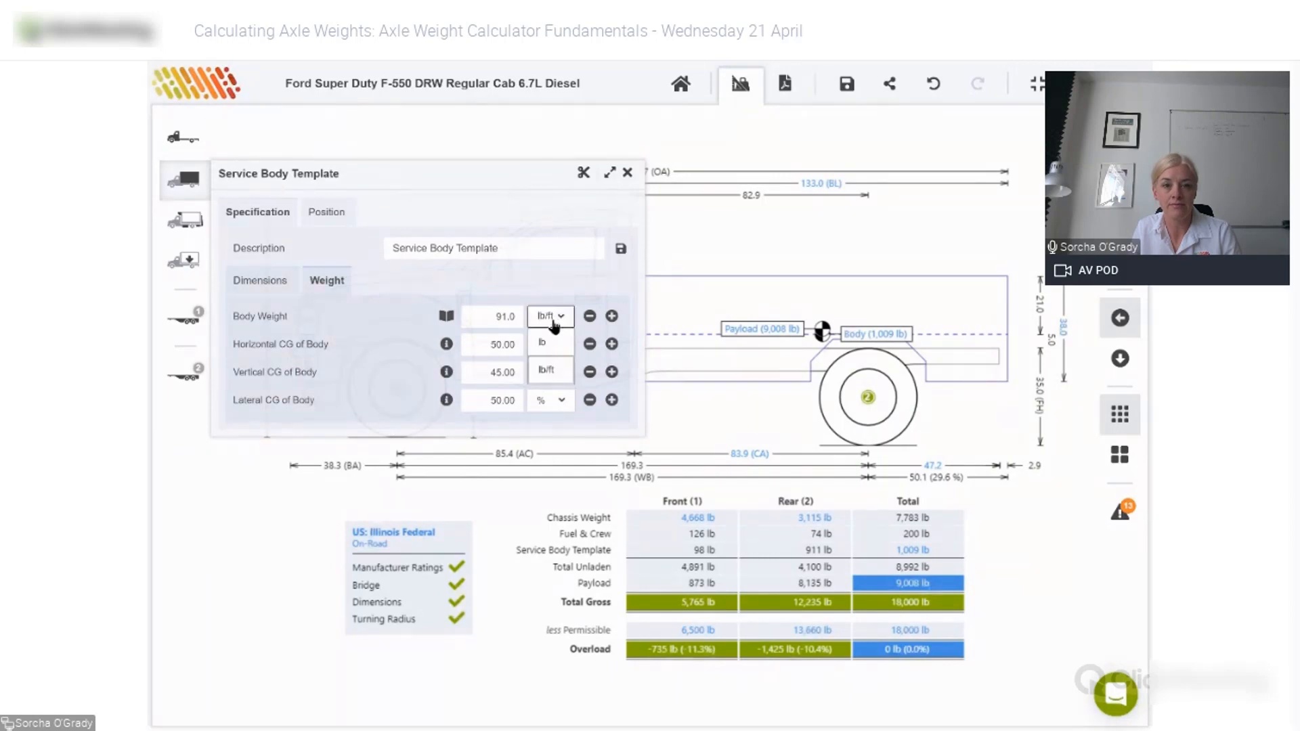
pyautogui.click(545, 344)
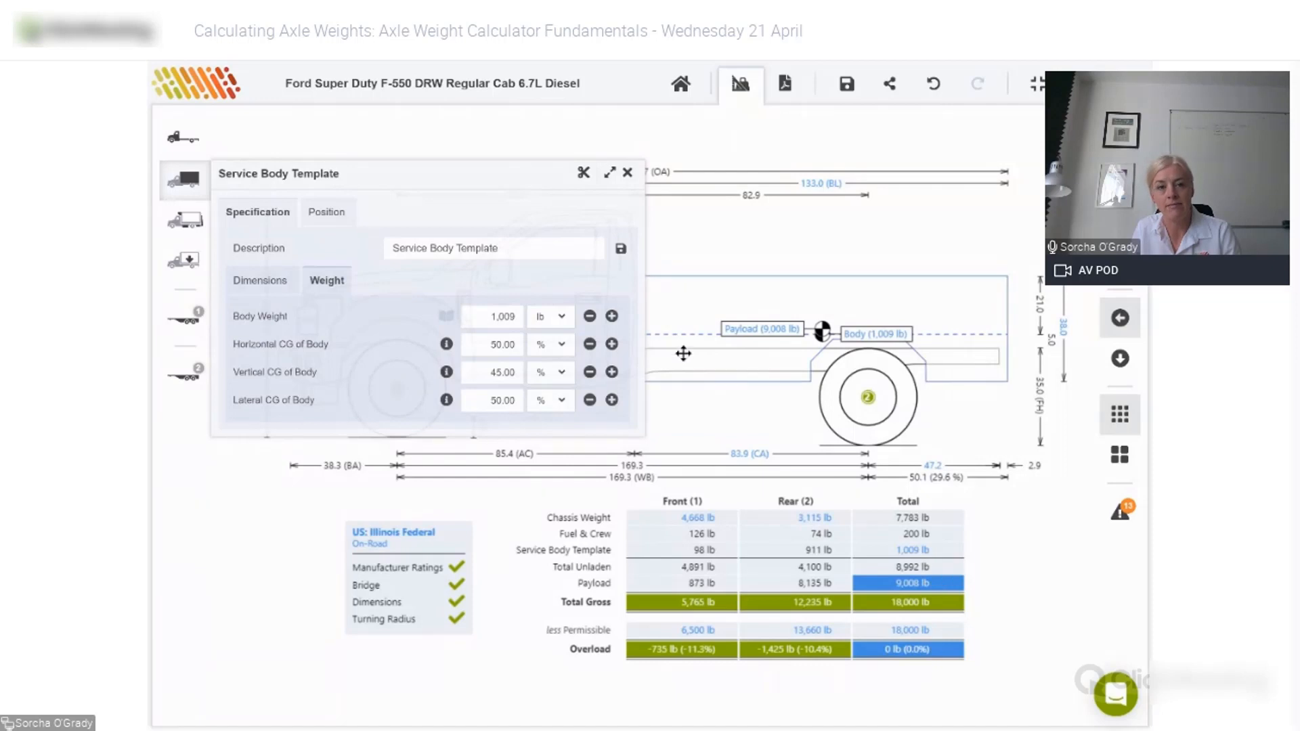
pyautogui.click(590, 317)
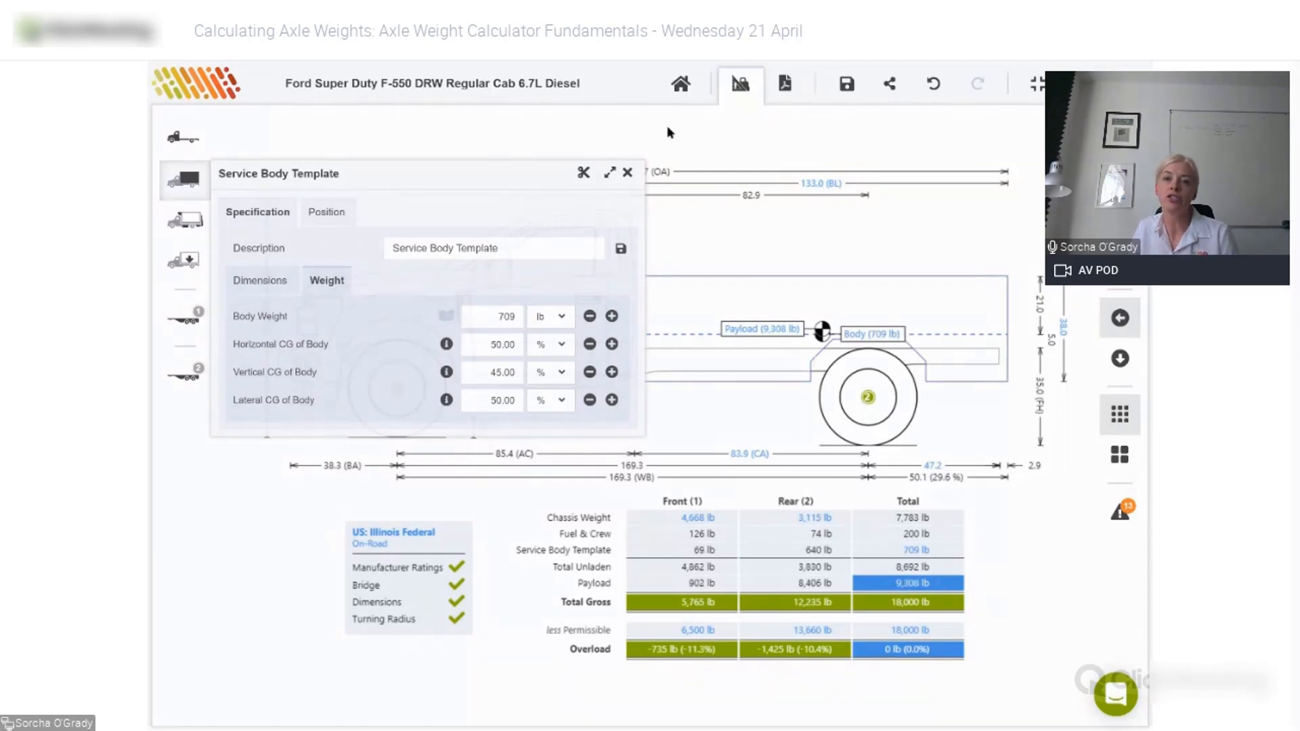
pyautogui.click(928, 88)
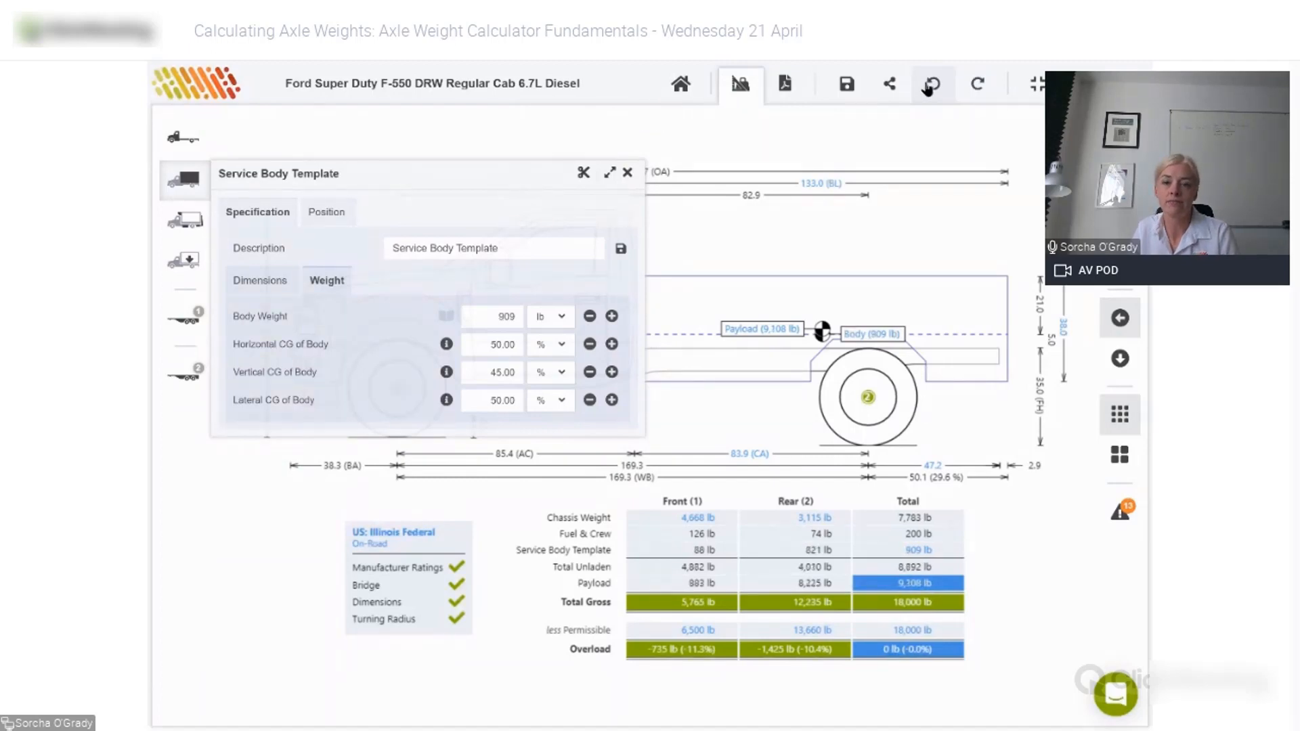
pyautogui.click(928, 88)
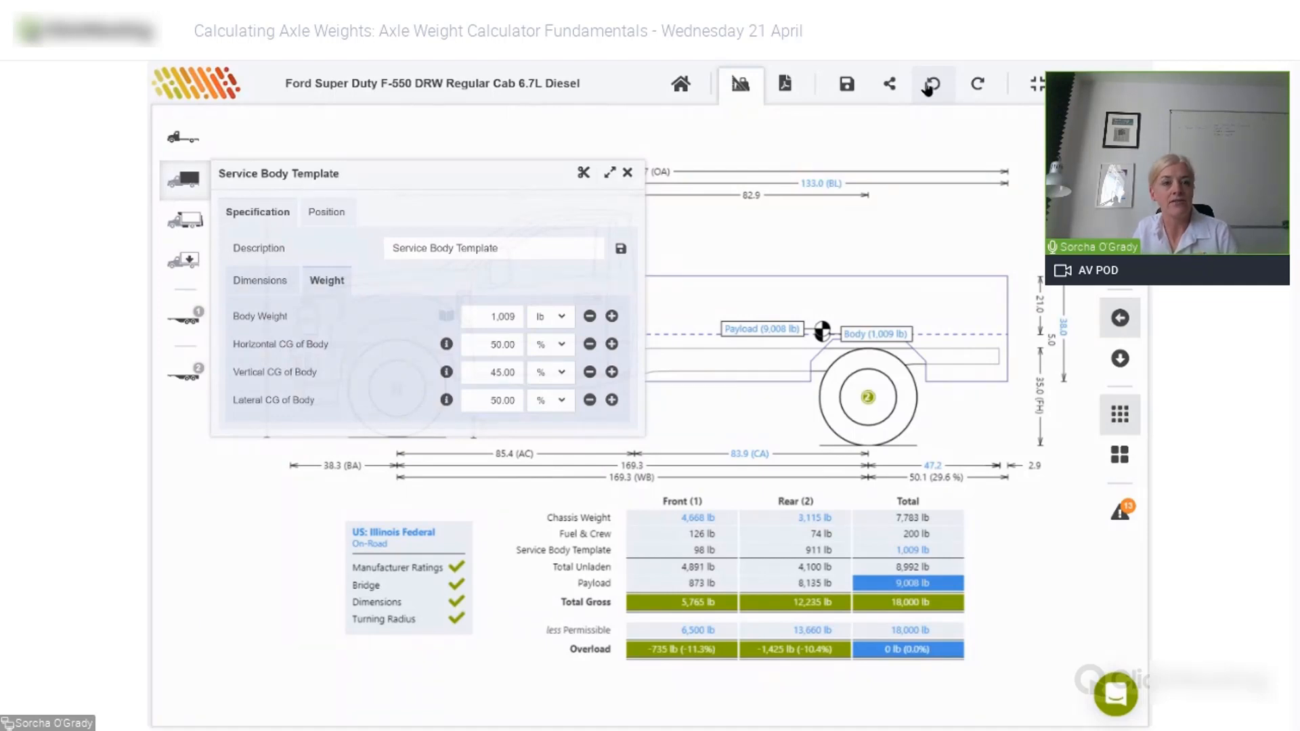
pyautogui.click(176, 227)
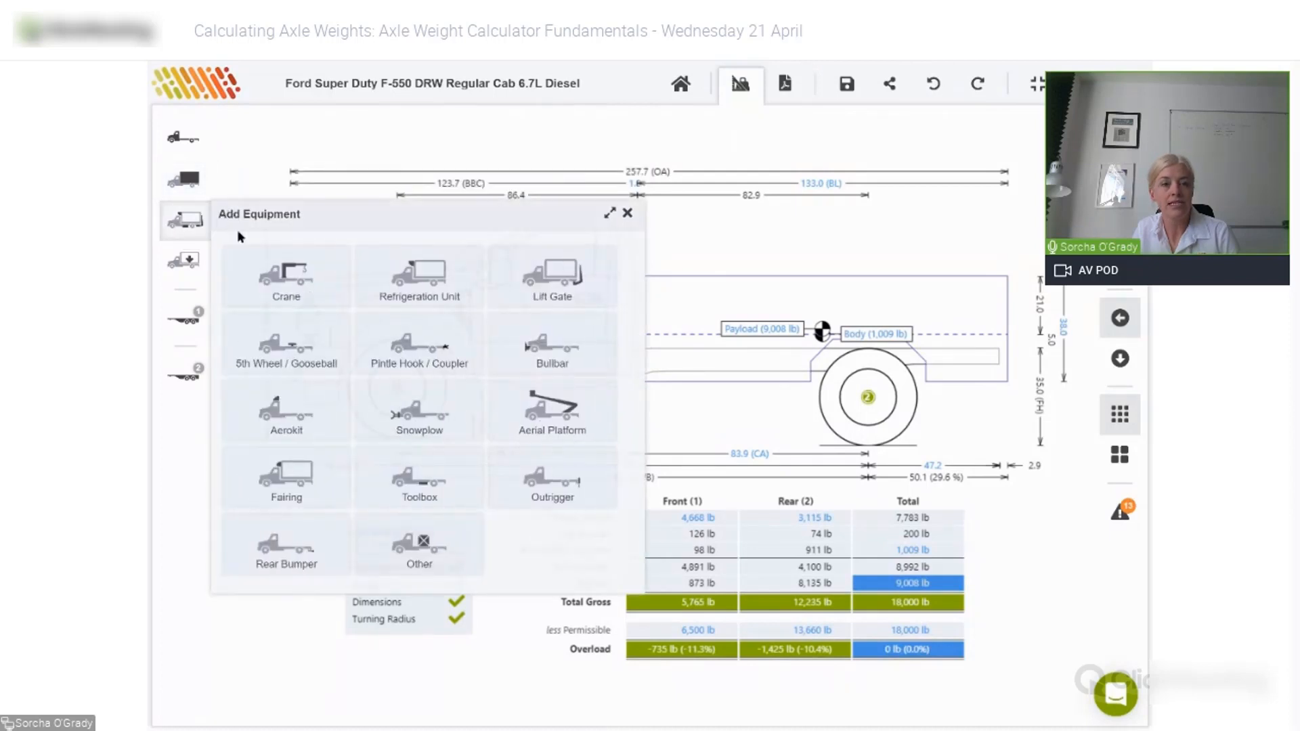
# - Mount the public Liftmoore 2010REE Crane, found by searching 'liftmoore'
pyautogui.click(308, 285)
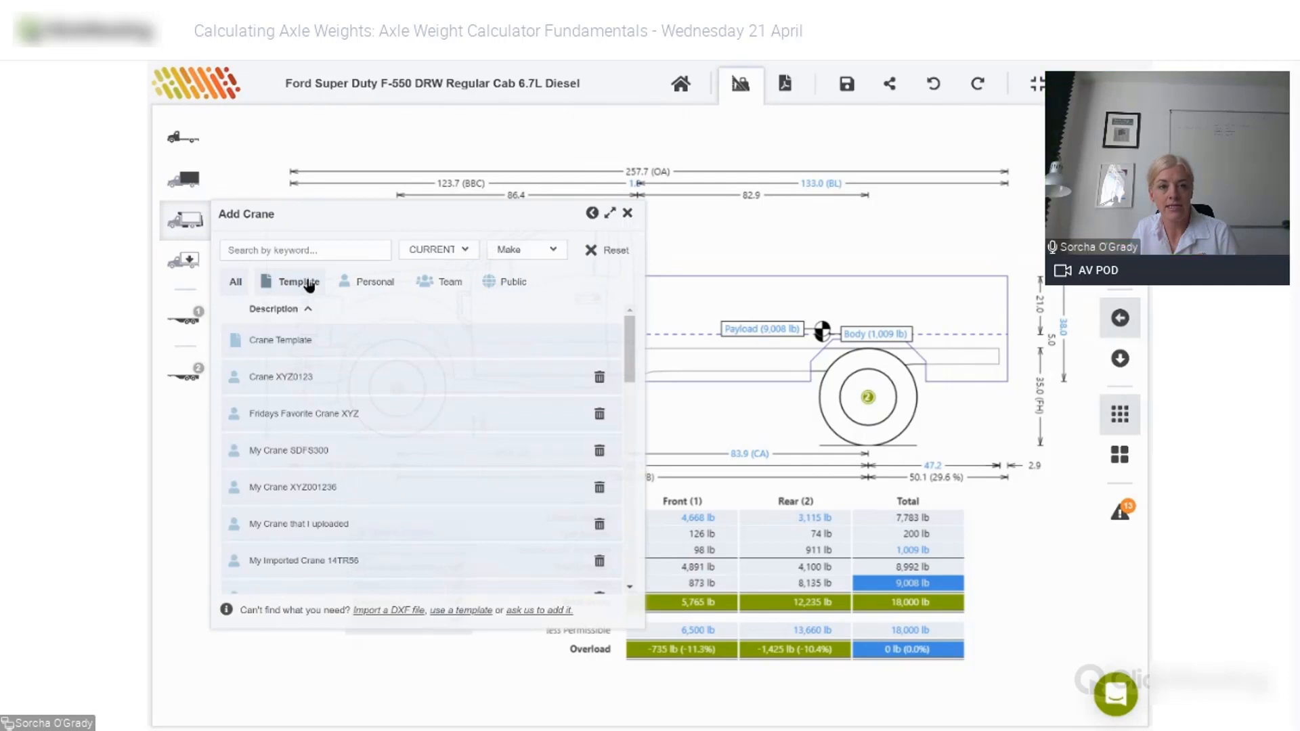
pyautogui.click(510, 283)
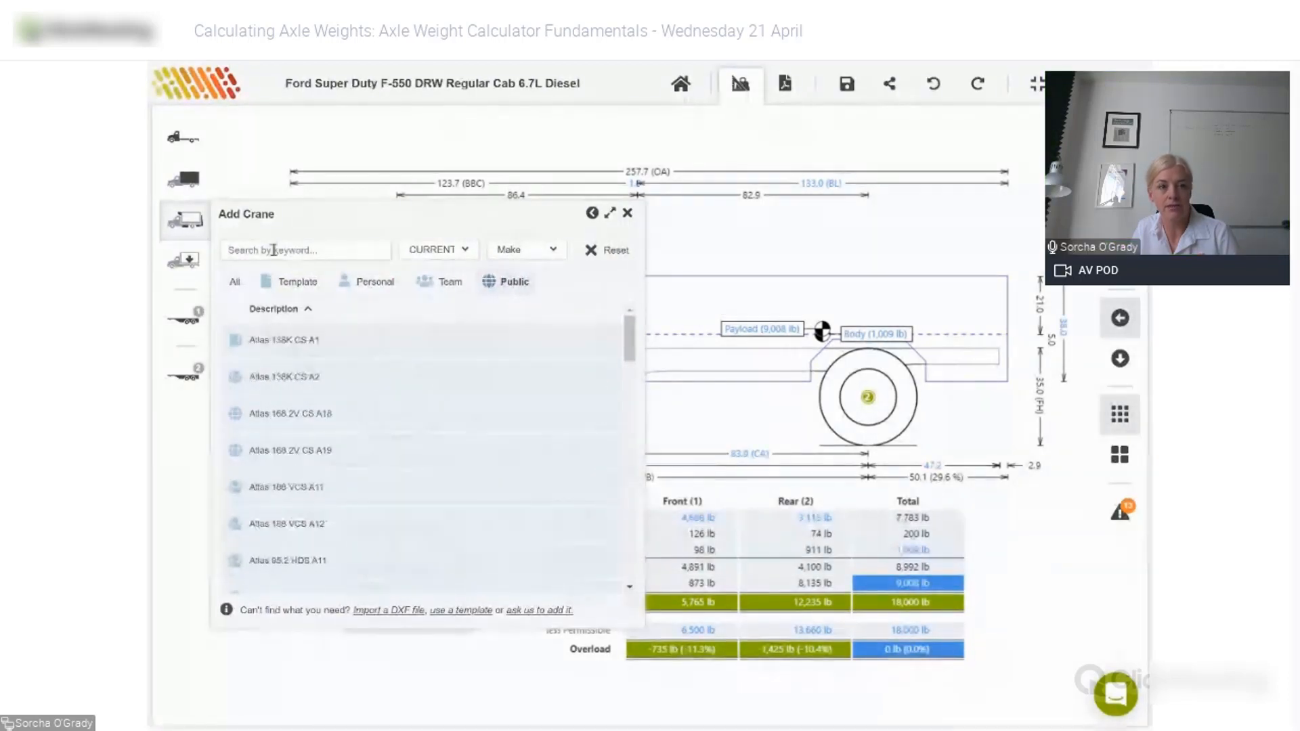
pyautogui.click(275, 253)
pyautogui.write('liftmoore')
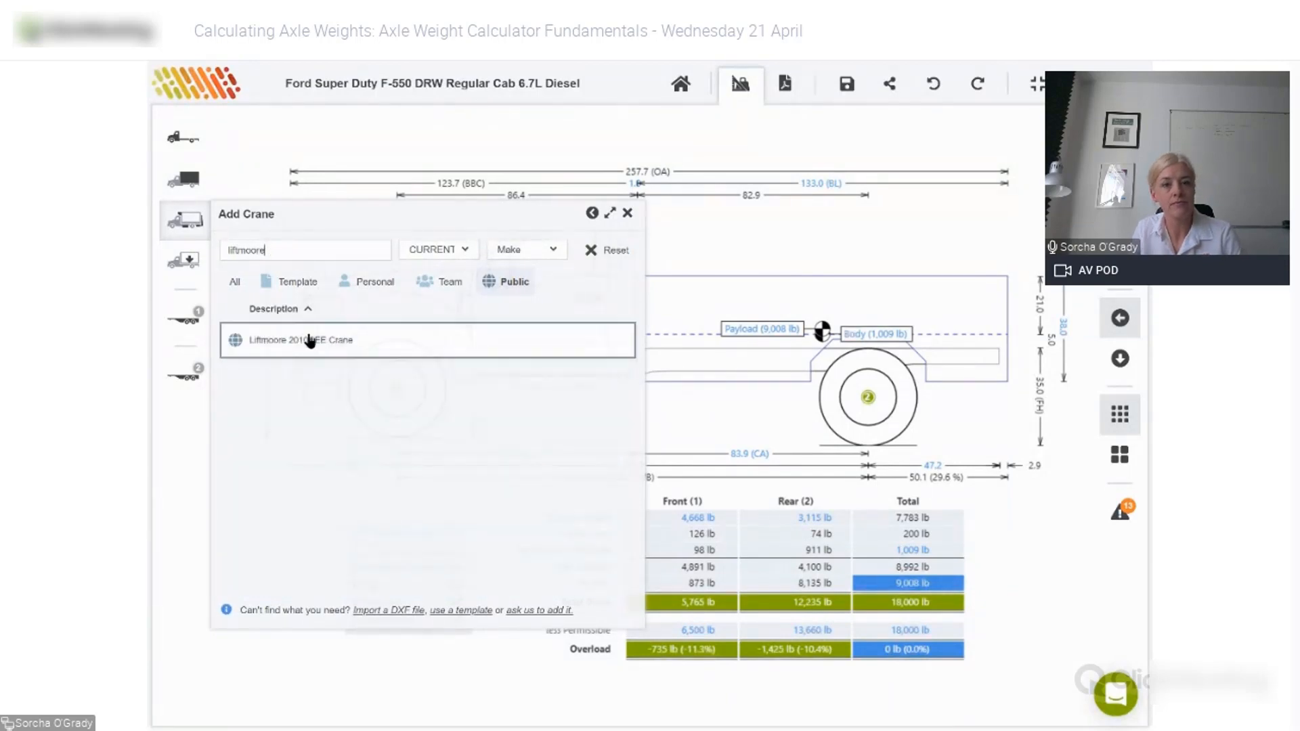
pyautogui.click(310, 340)
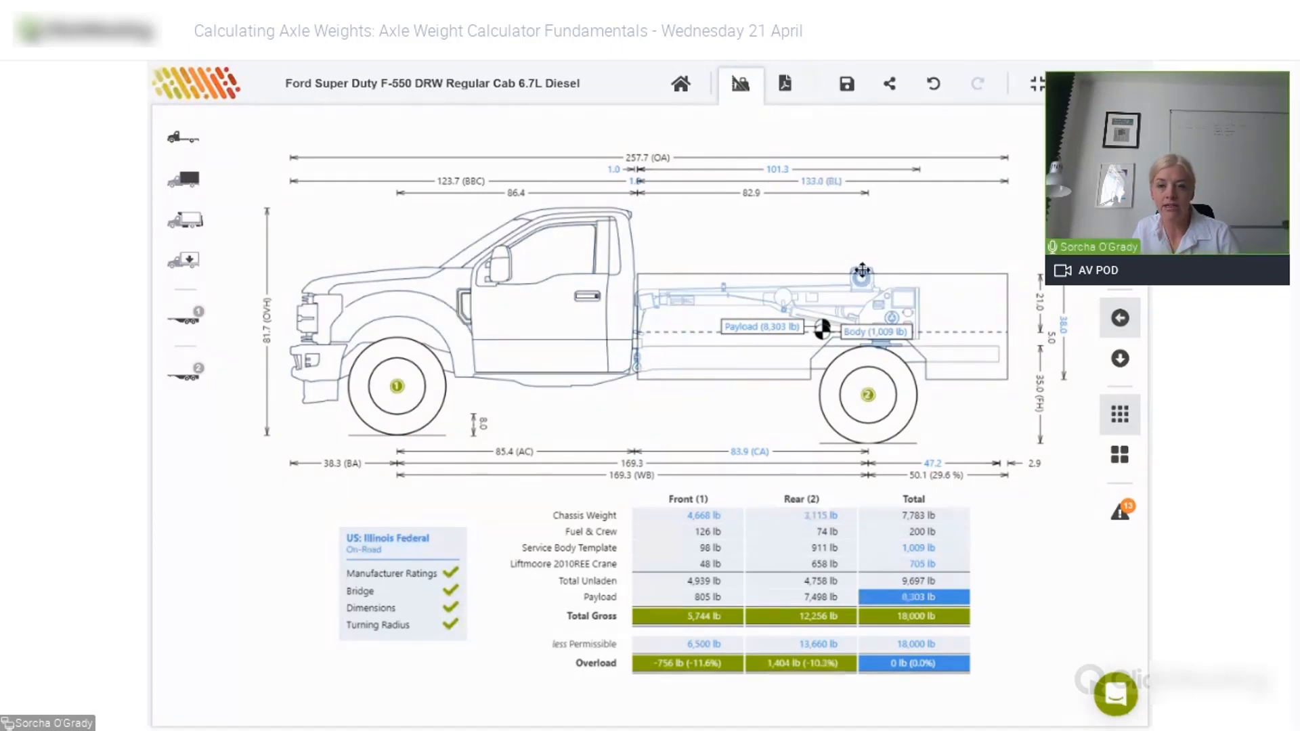
# - Move the crane up and rearward, then search Other equipment for 'generat'
pyautogui.moveTo(862, 271); pyautogui.dragTo(939, 197)
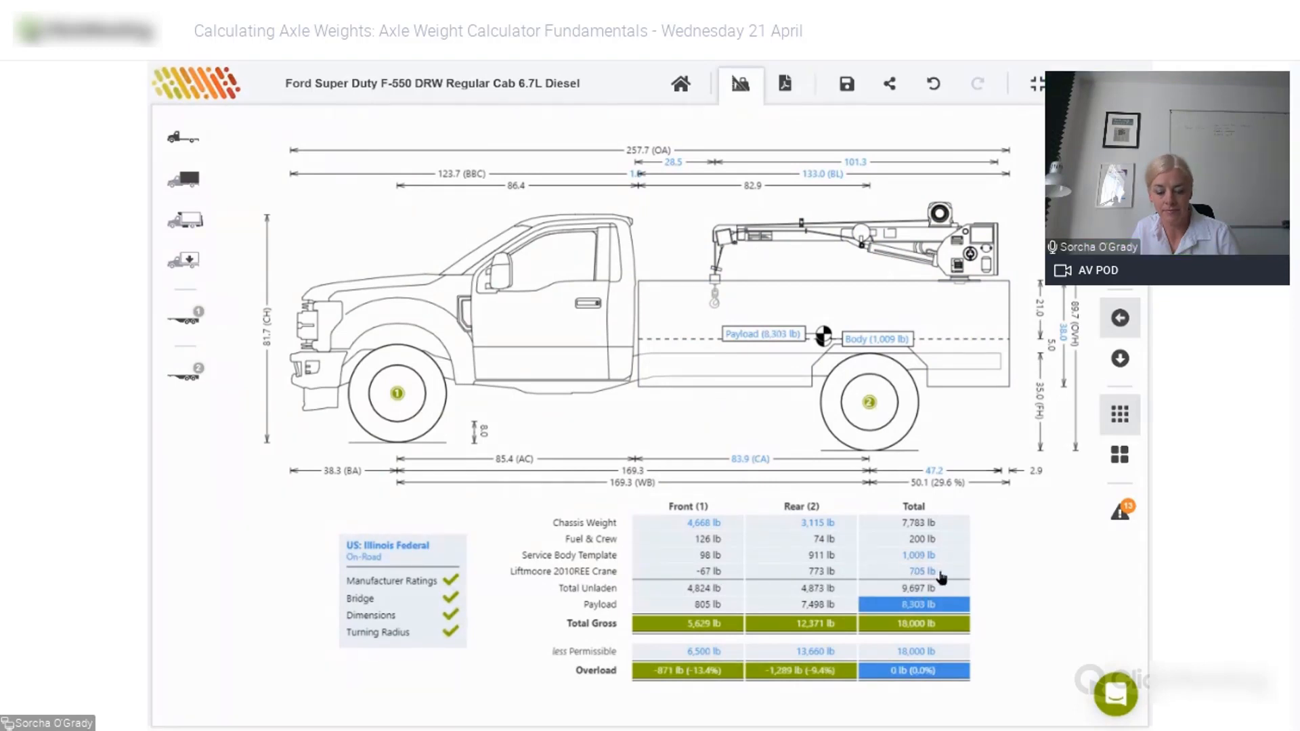
pyautogui.click(188, 223)
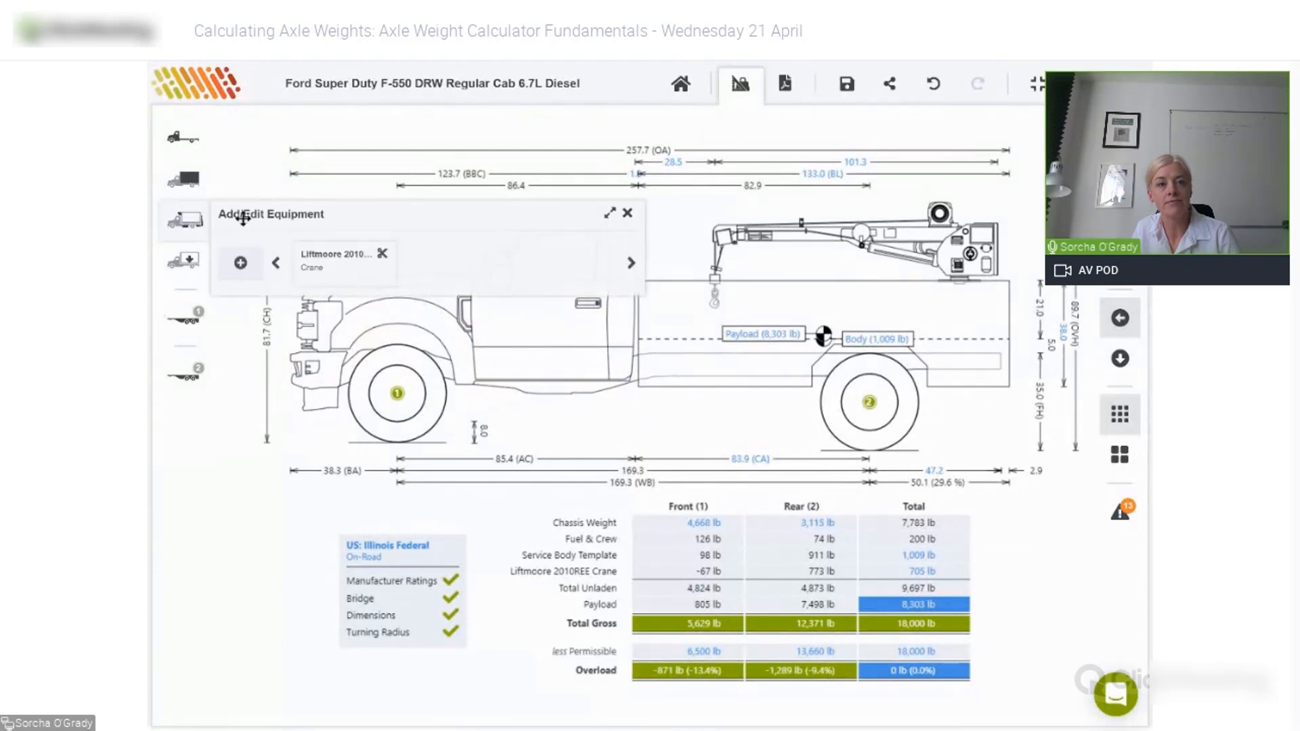
pyautogui.click(245, 268)
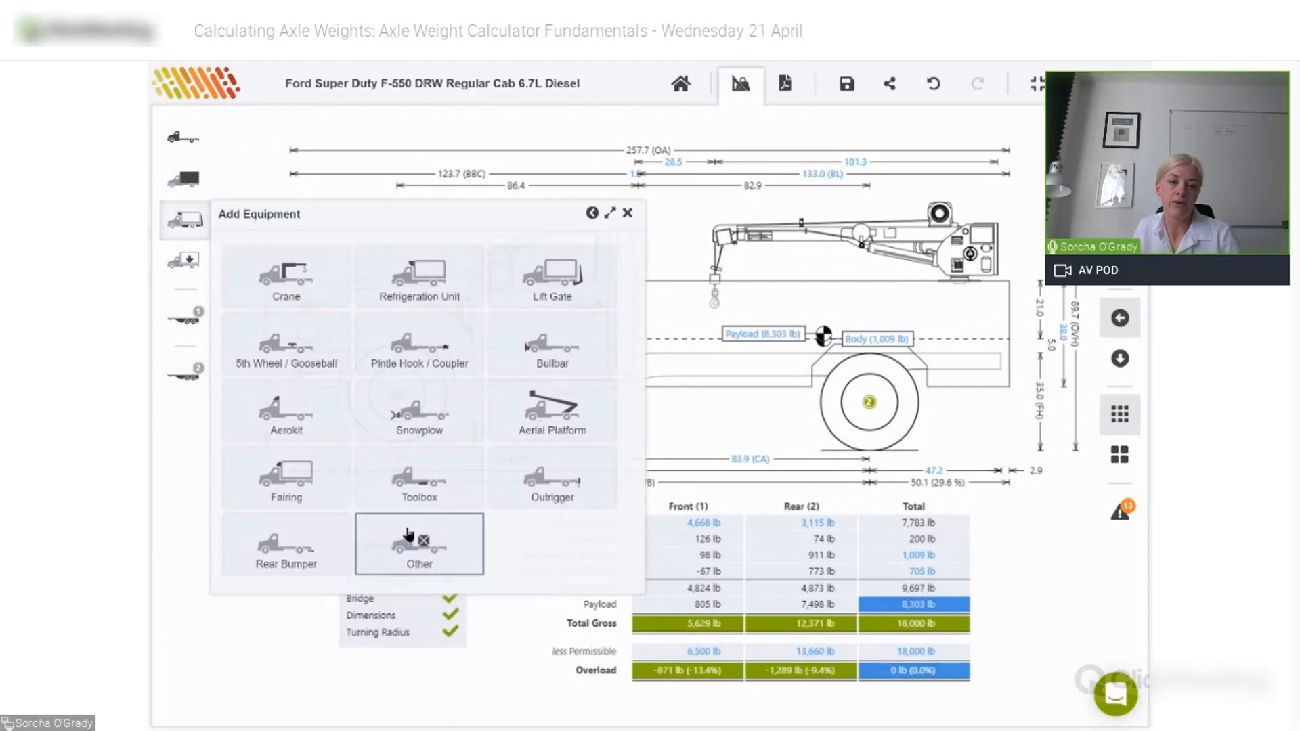
pyautogui.click(431, 554)
pyautogui.click(286, 246)
pyautogui.write('ge')
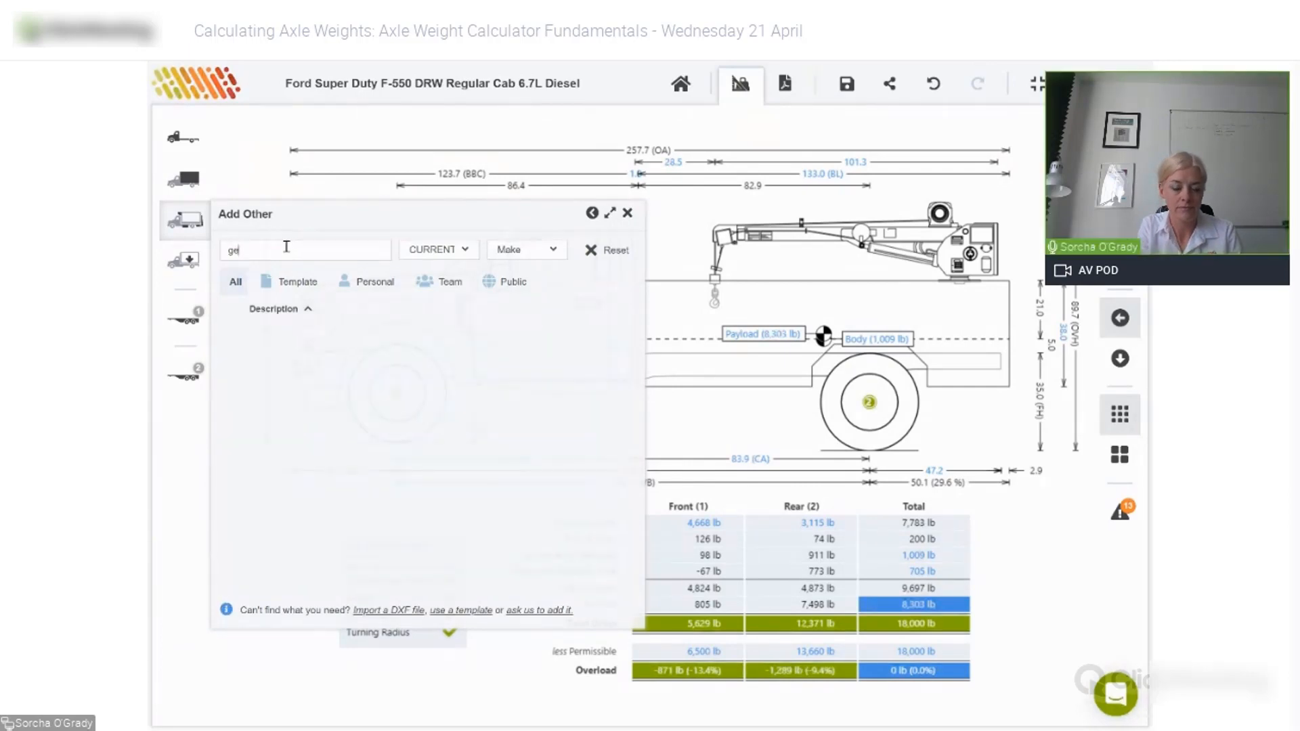
pyautogui.write('nerat')
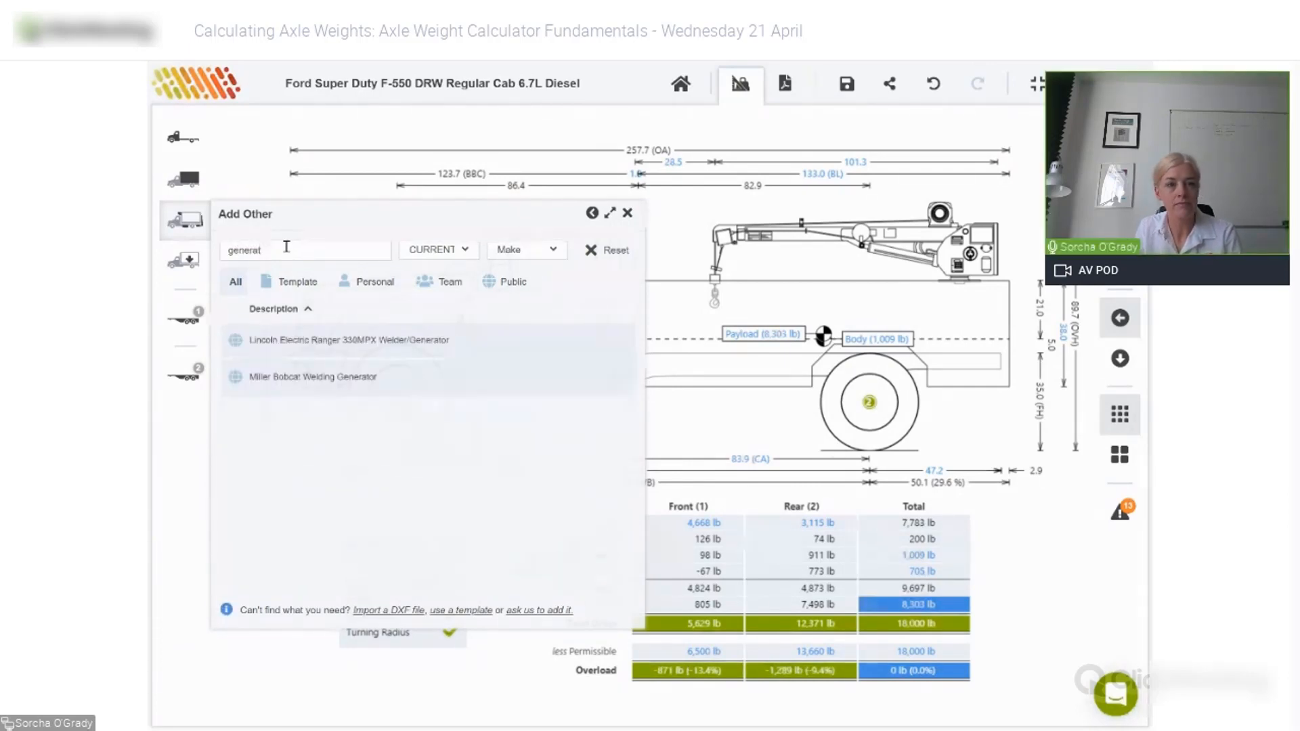
# - Add the Lincoln Electric Ranger welder/generator and bring up its position settings
pyautogui.click(330, 338)
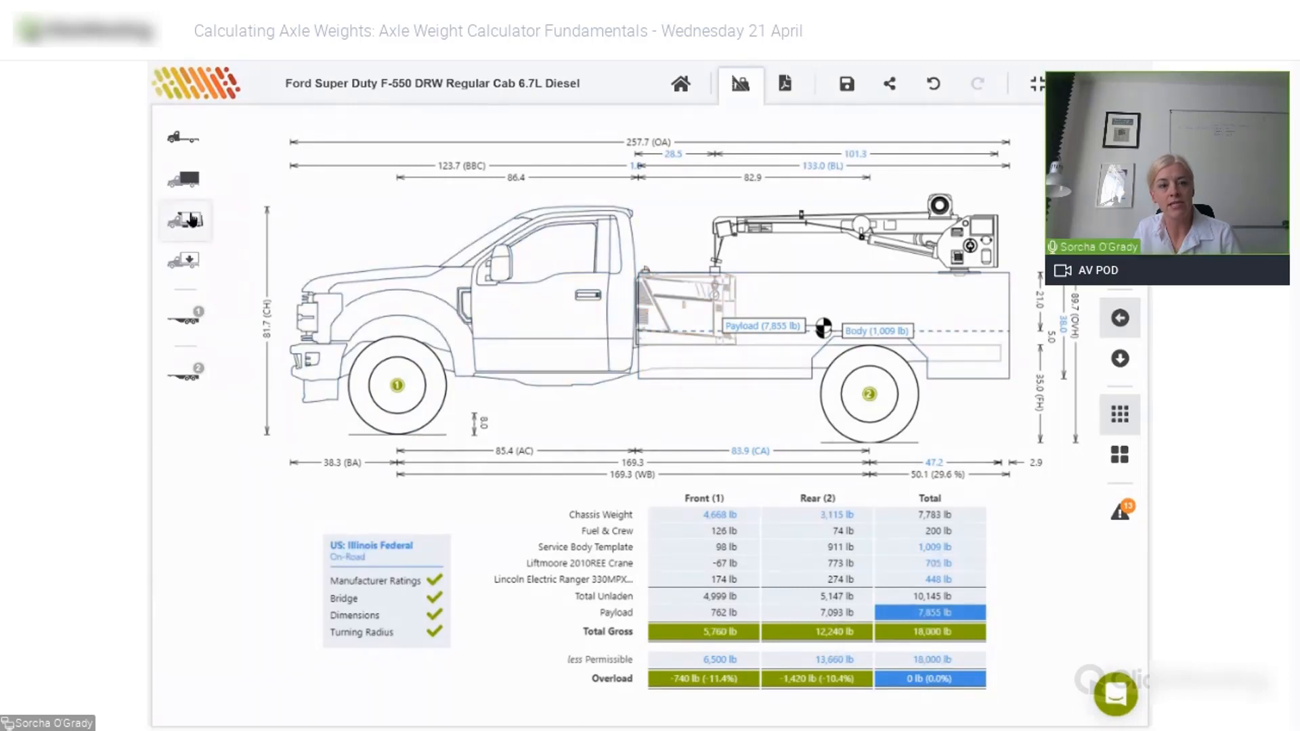
pyautogui.click(193, 219)
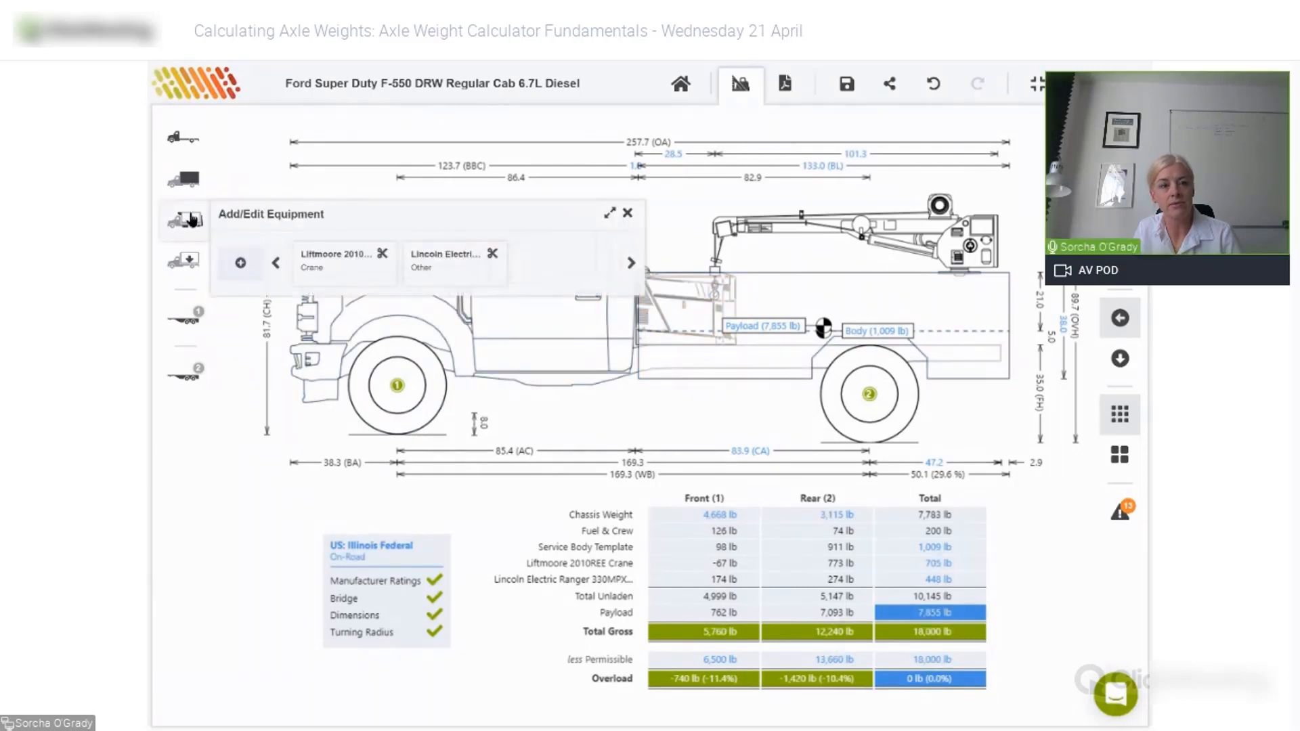
pyautogui.click(461, 263)
pyautogui.click(343, 304)
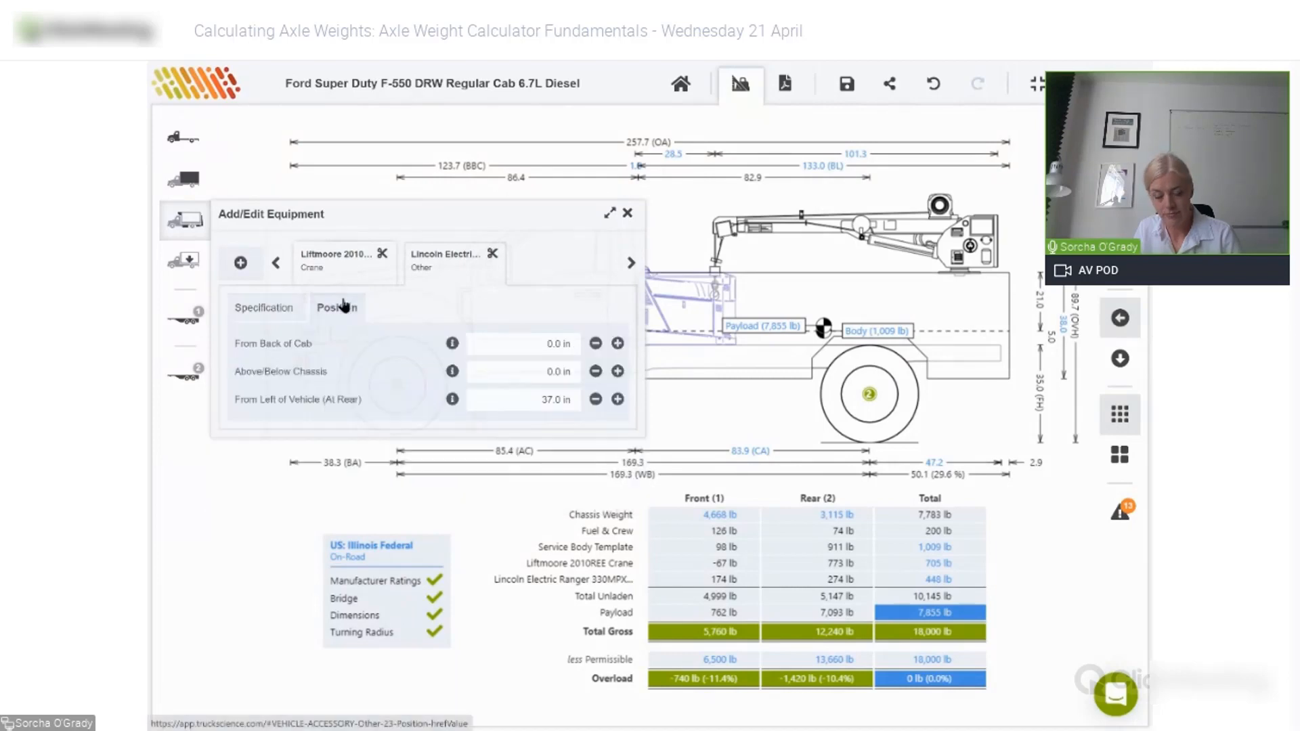
# - Place the generator 4.0 in behind the cab and 26.0 in above the chassis
pyautogui.click(557, 344)
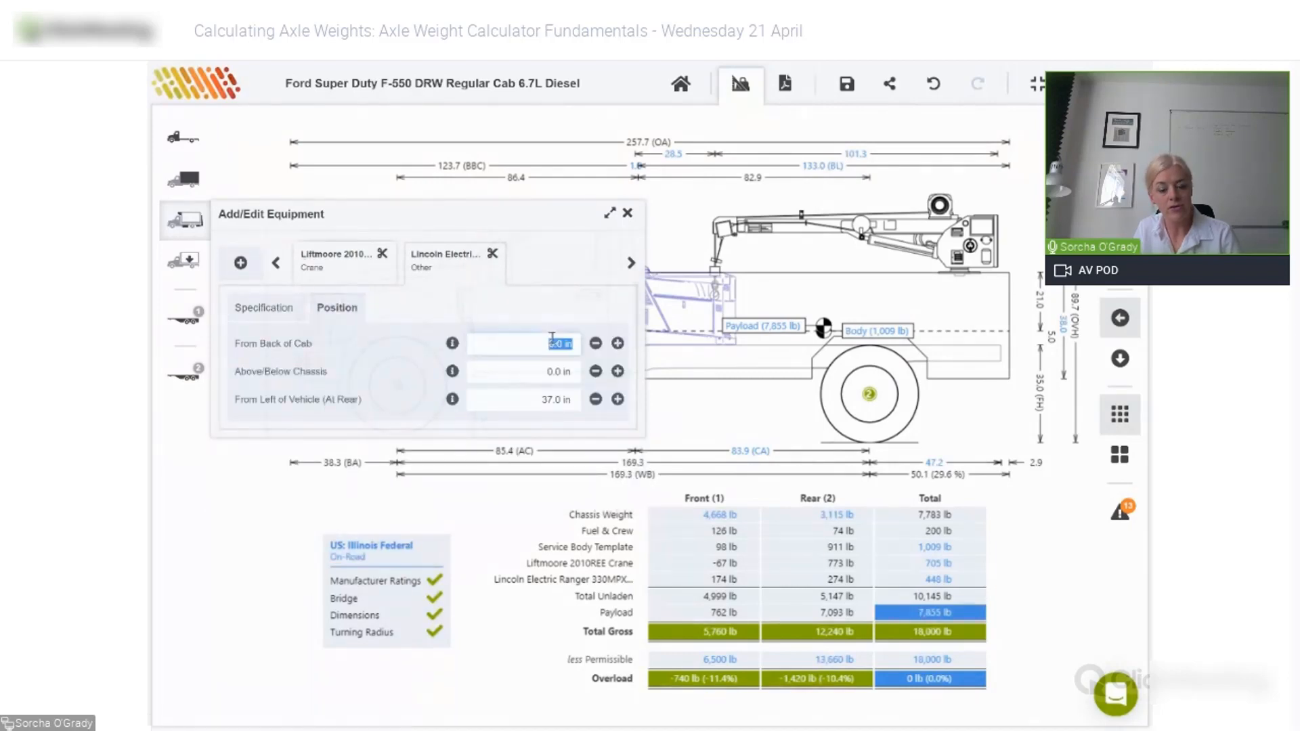
pyautogui.write('4')
pyautogui.press('Tab')
pyautogui.write('26')
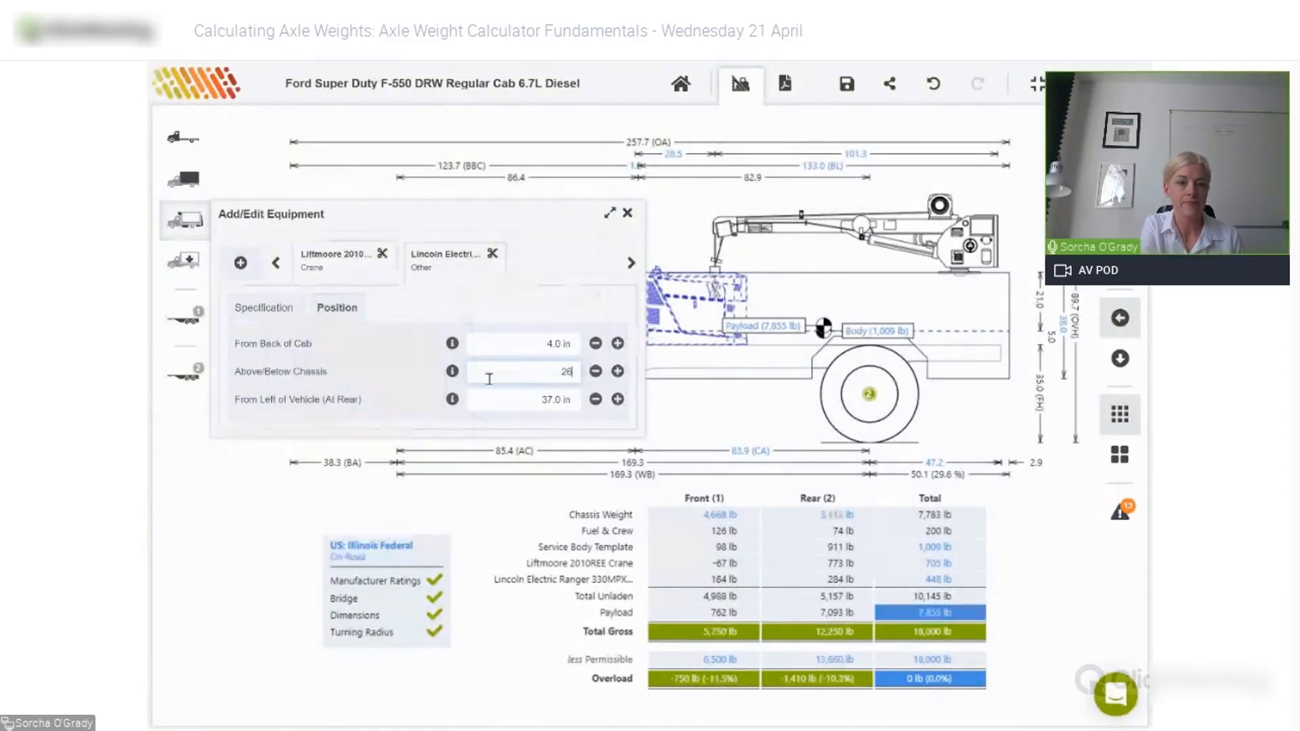
pyautogui.press('Tab')
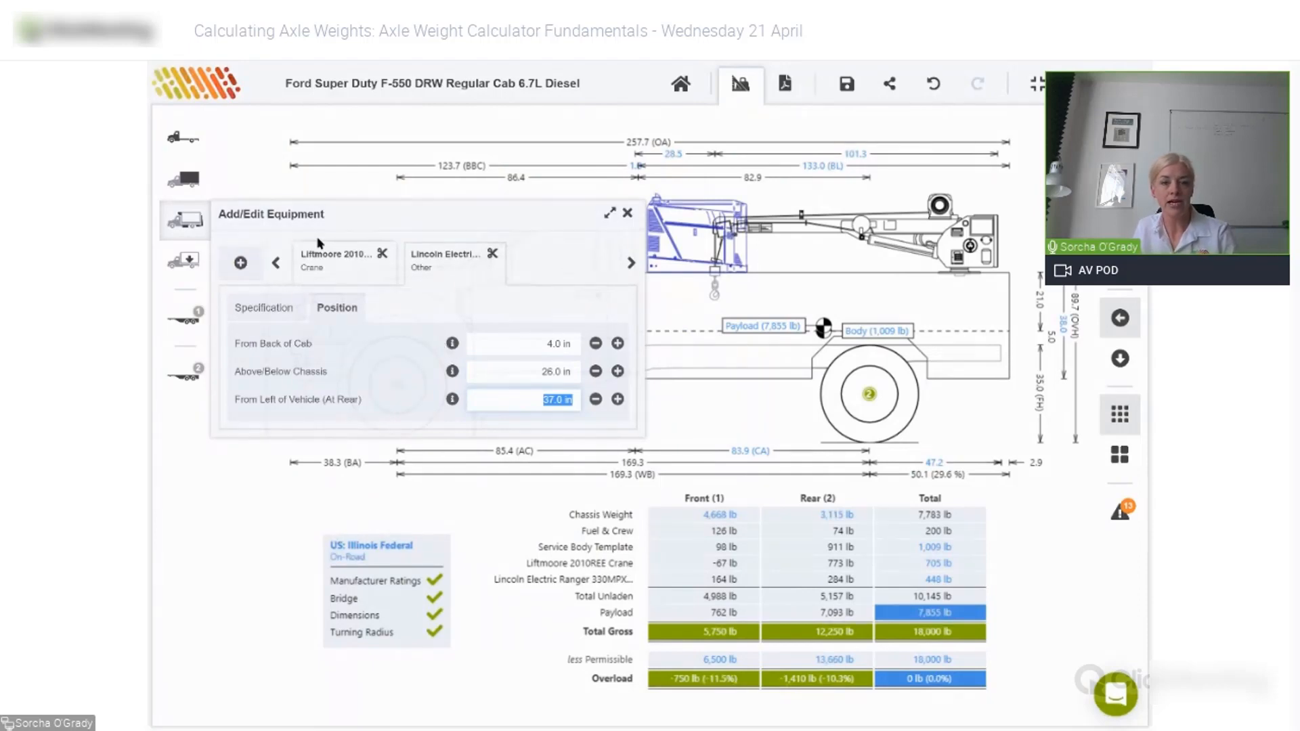
pyautogui.click(239, 264)
# - Add the Sample Rear Step/Bumper by searching Other equipment for 'step'
pyautogui.click(413, 539)
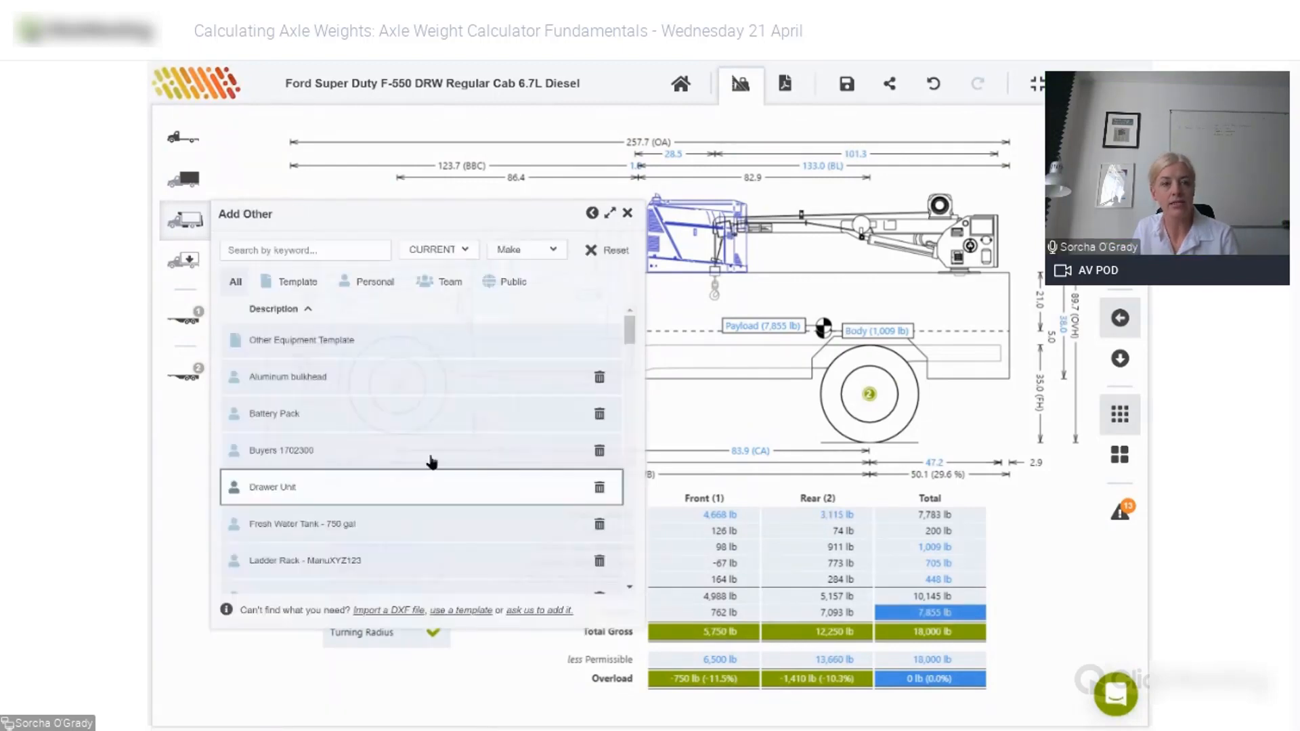
pyautogui.click(335, 250)
pyautogui.write('step')
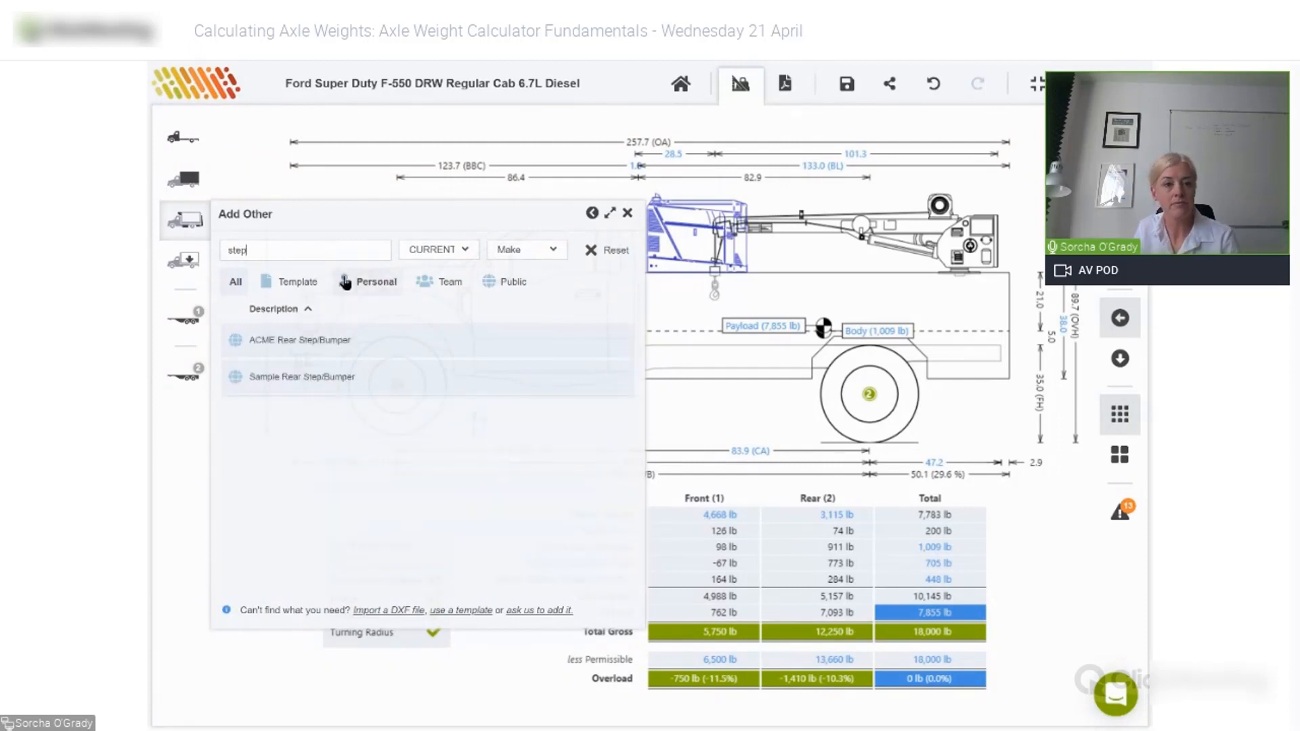
pyautogui.click(369, 378)
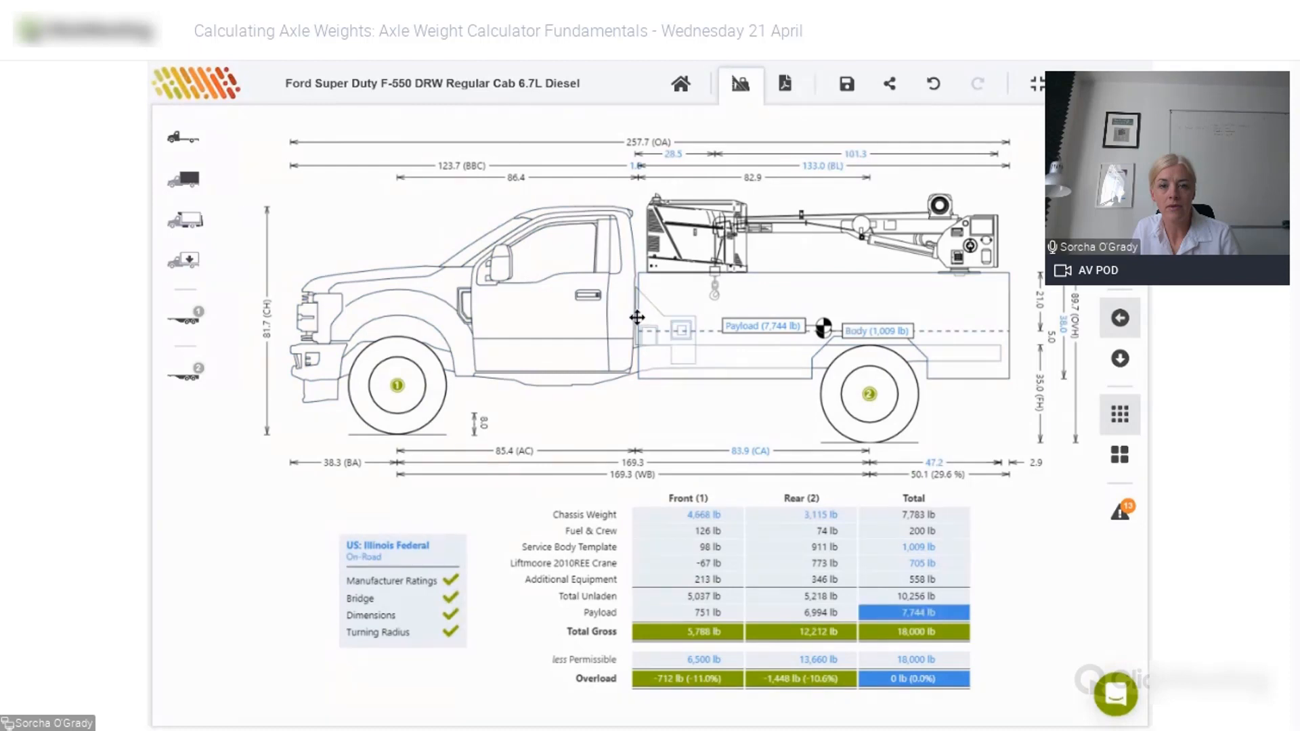
# - Move the rear step/bumper to the back, positioned 134.0 in from the cab and -12.0 in below chassis
pyautogui.moveTo(637, 317); pyautogui.dragTo(1010, 352)
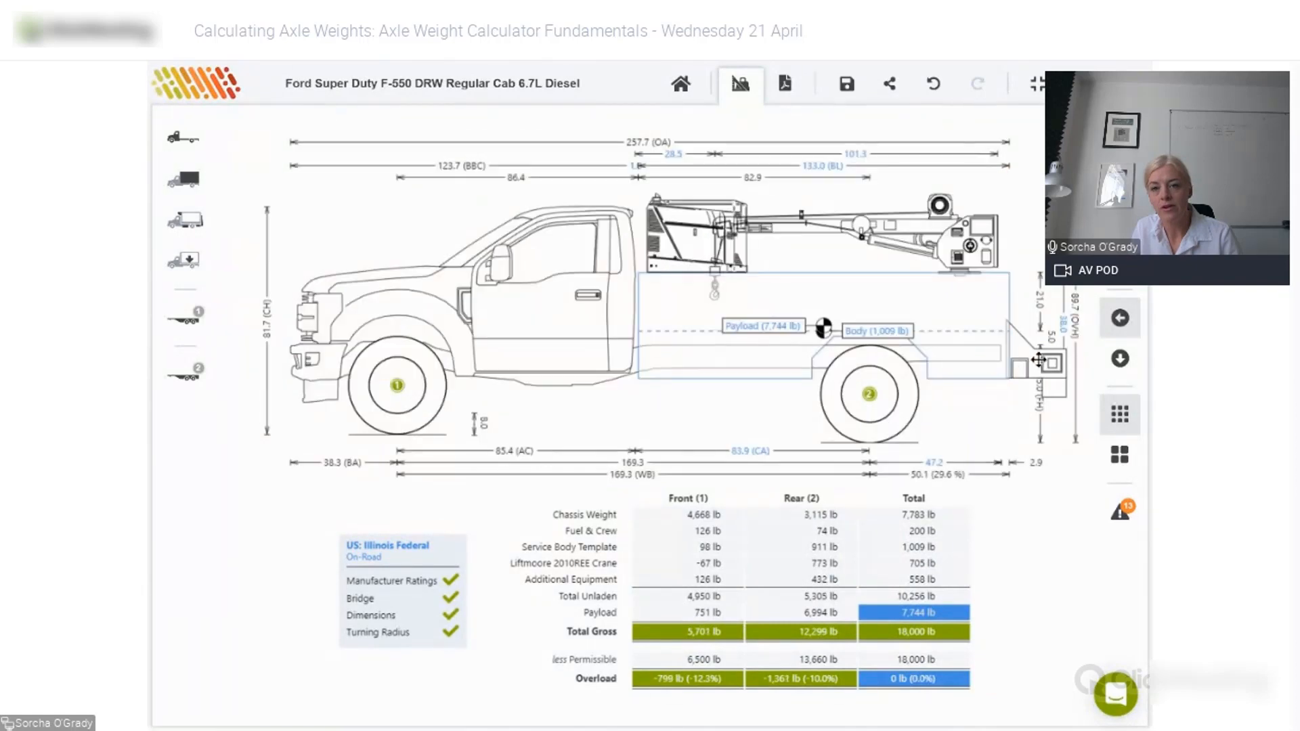
pyautogui.doubleClick(985, 363)
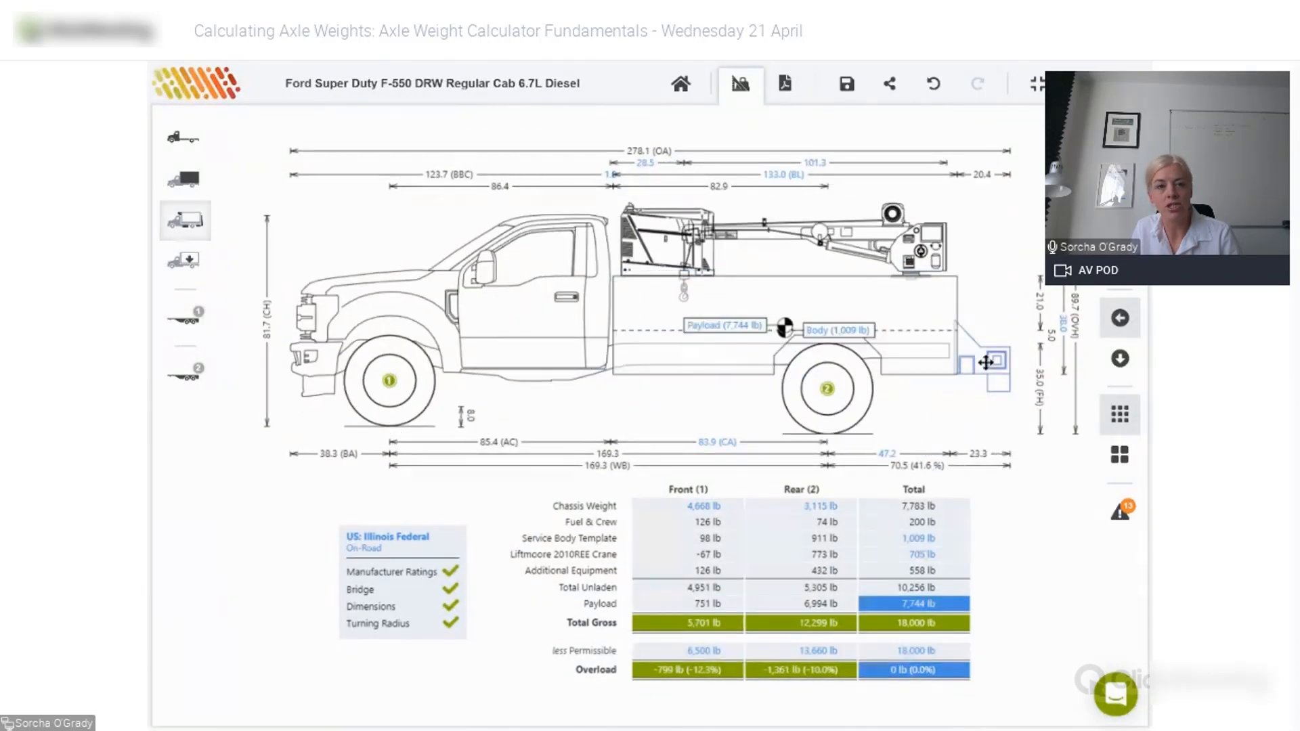
pyautogui.click(335, 308)
pyautogui.click(542, 344)
pyautogui.write('134')
pyautogui.press('Tab')
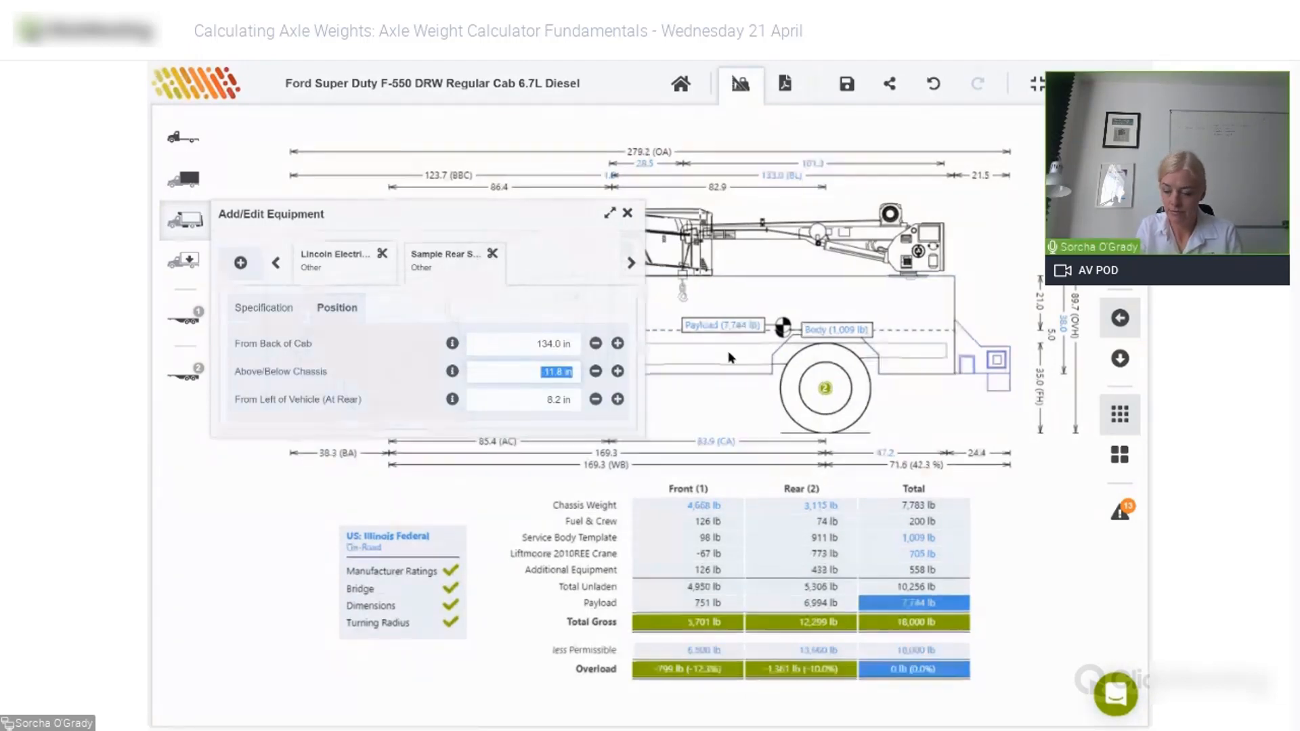
pyautogui.write('-12')
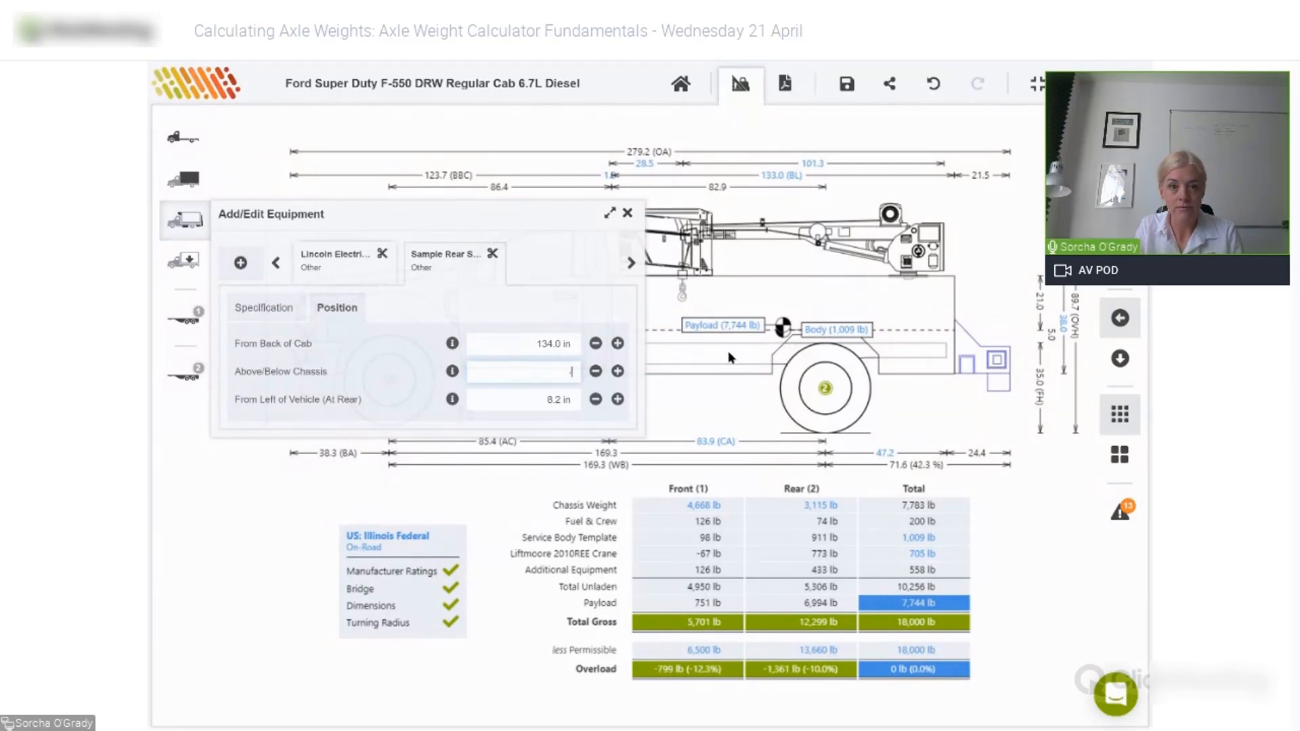
pyautogui.press('Tab')
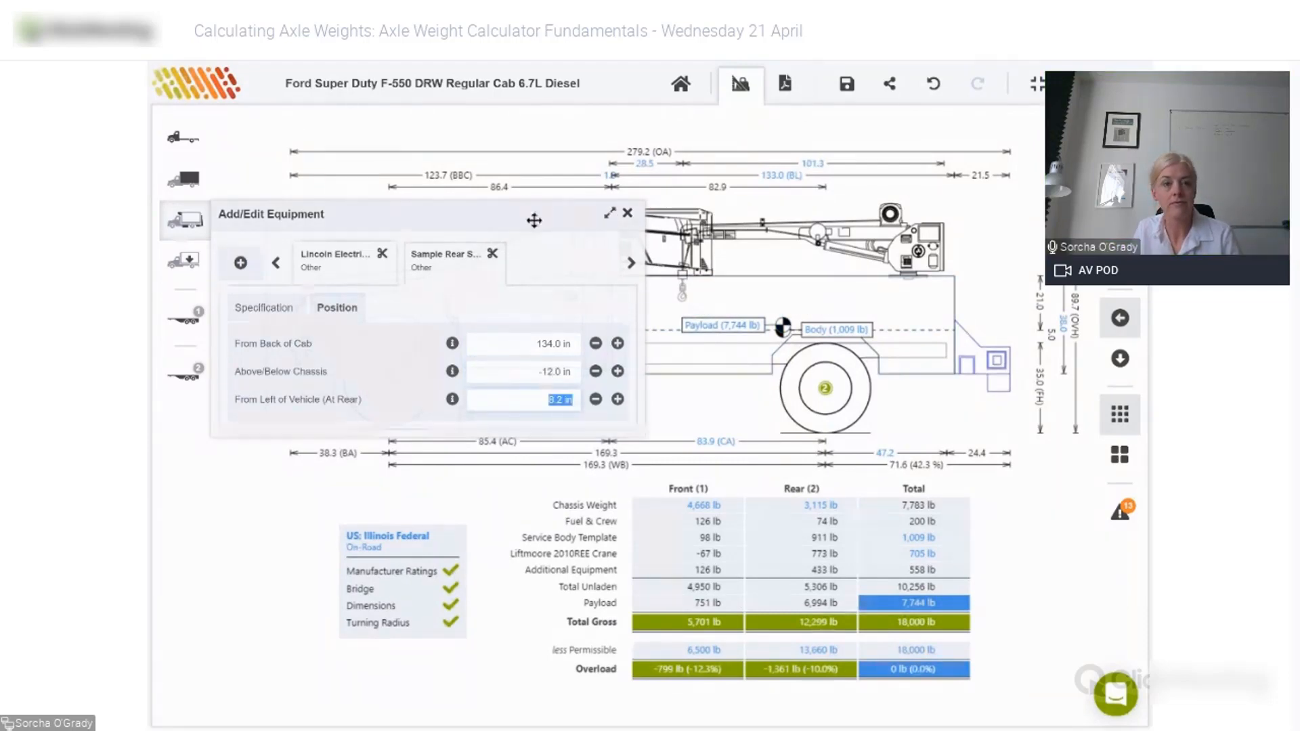
pyautogui.click(241, 310)
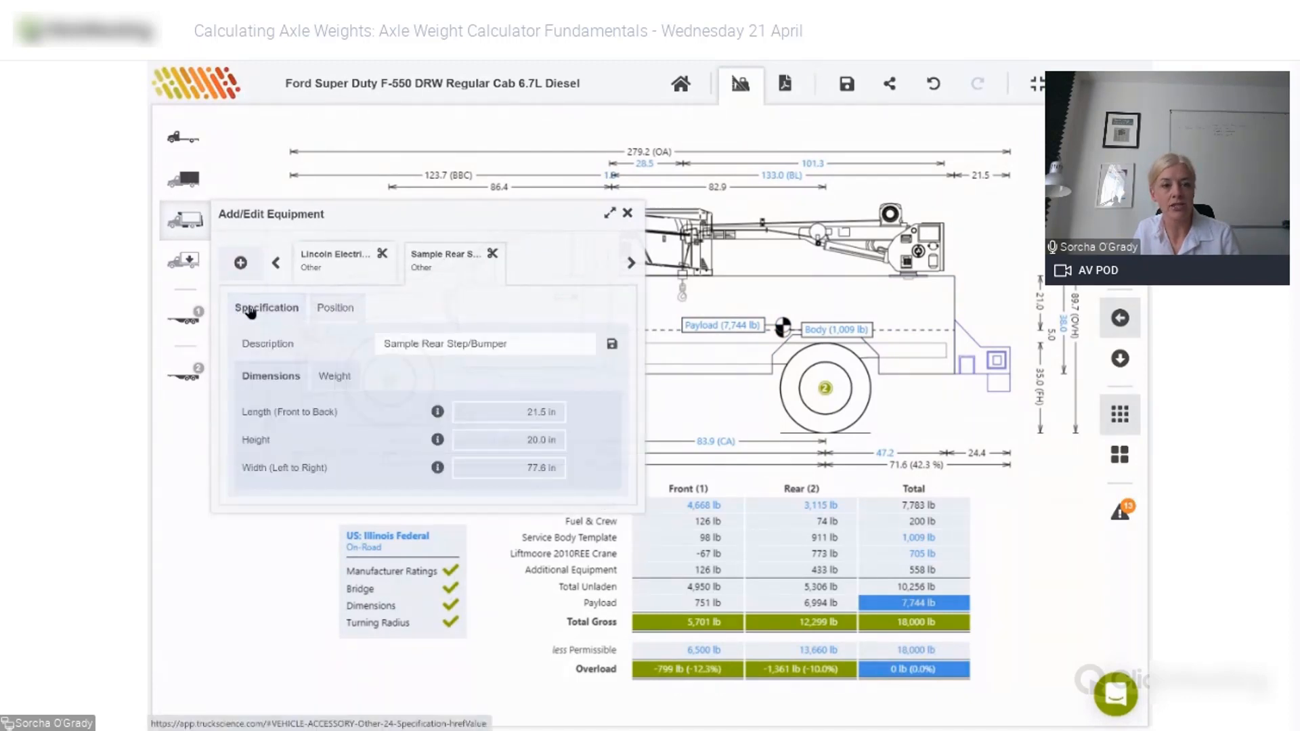
# - Override the rear step/bumper's weight to 120 lb
pyautogui.click(326, 377)
pyautogui.click(462, 412)
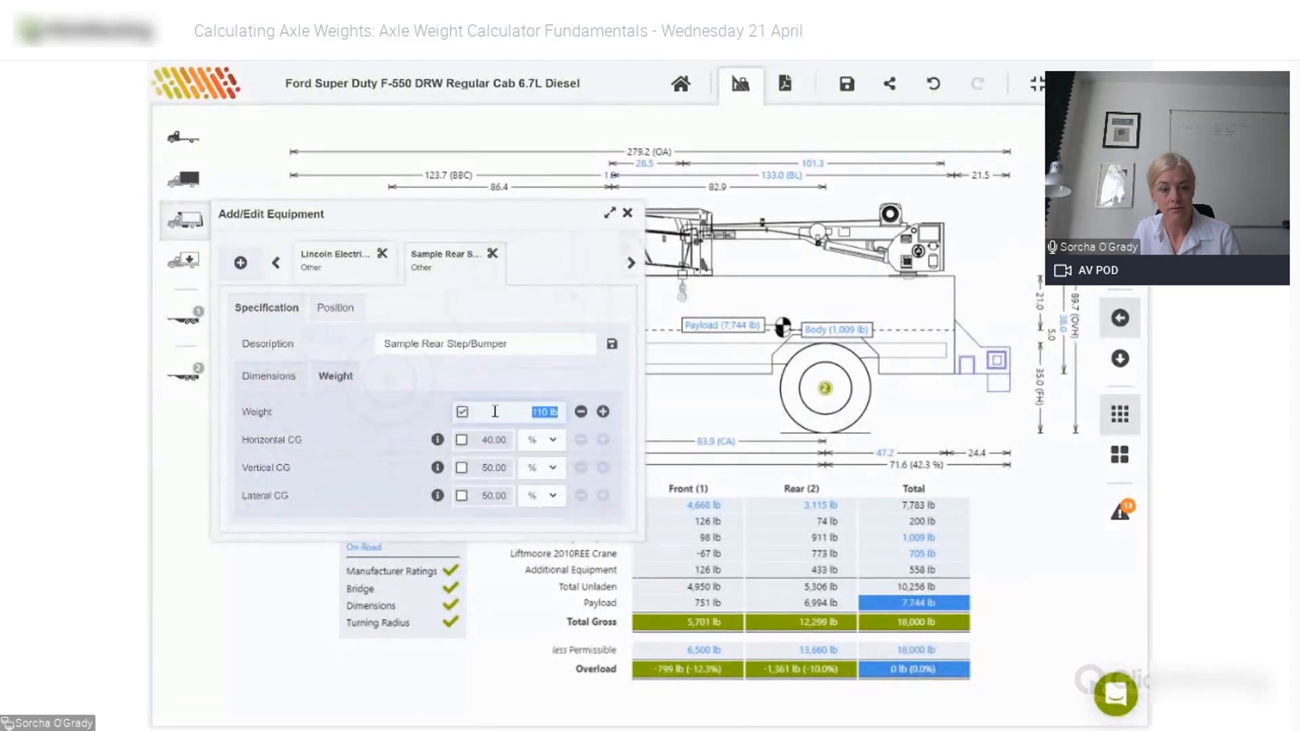
pyautogui.write('120')
pyautogui.press('Return')
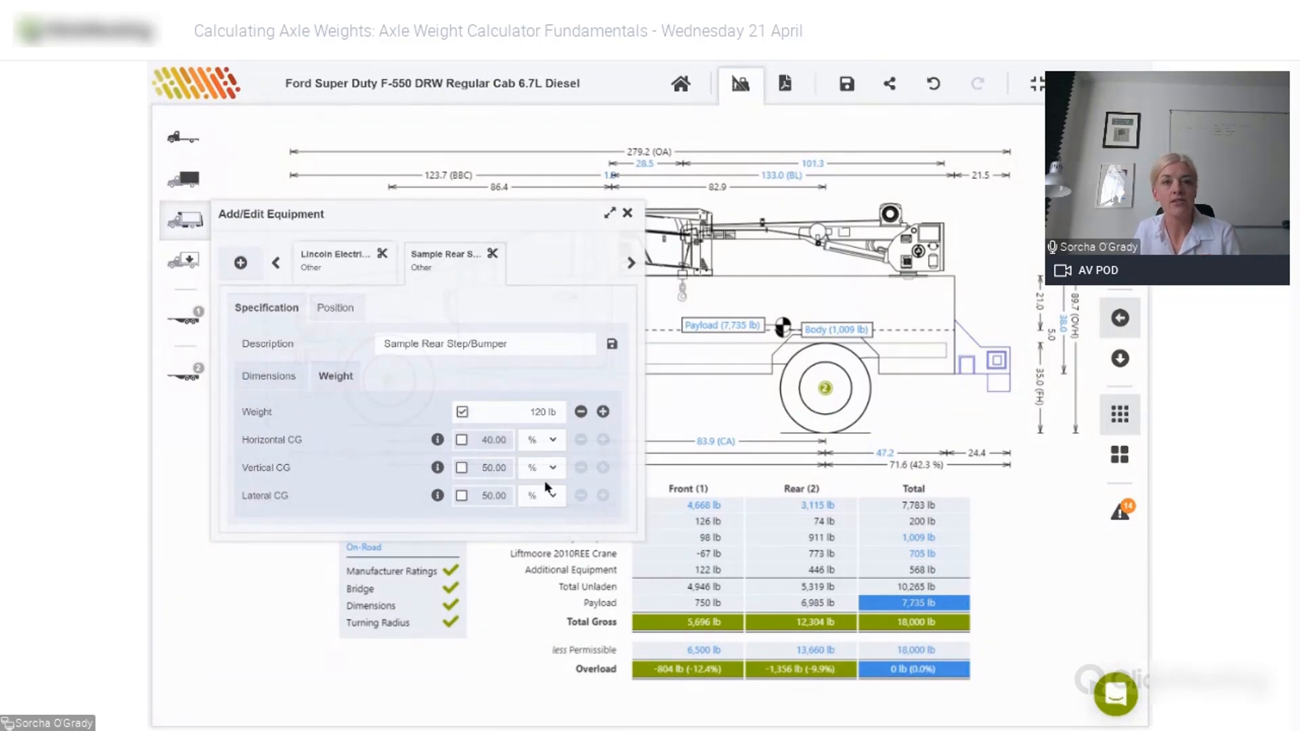
# - Override the rear step's horizontal CG to 45%, shown in inches (9.7 in), and close the editor
pyautogui.click(438, 441)
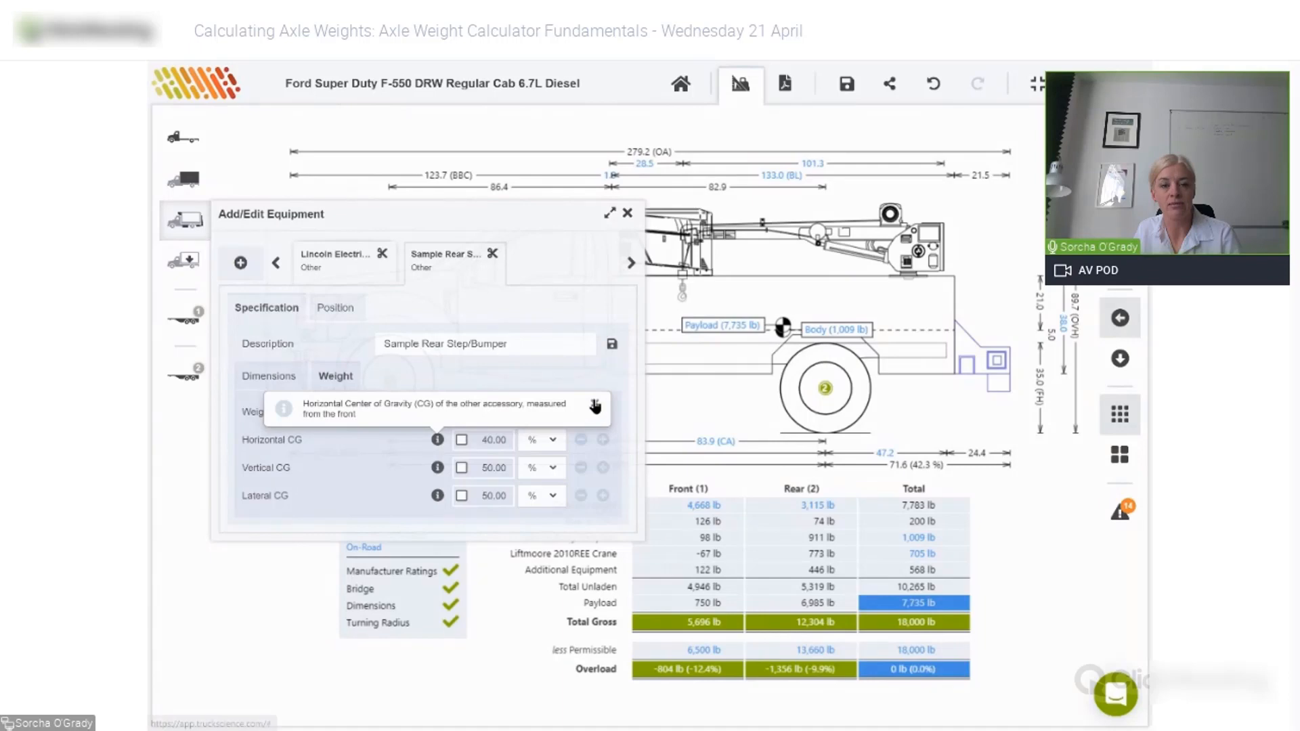
pyautogui.click(593, 405)
pyautogui.click(461, 440)
pyautogui.moveTo(481, 441); pyautogui.dragTo(511, 441)
pyautogui.write('45')
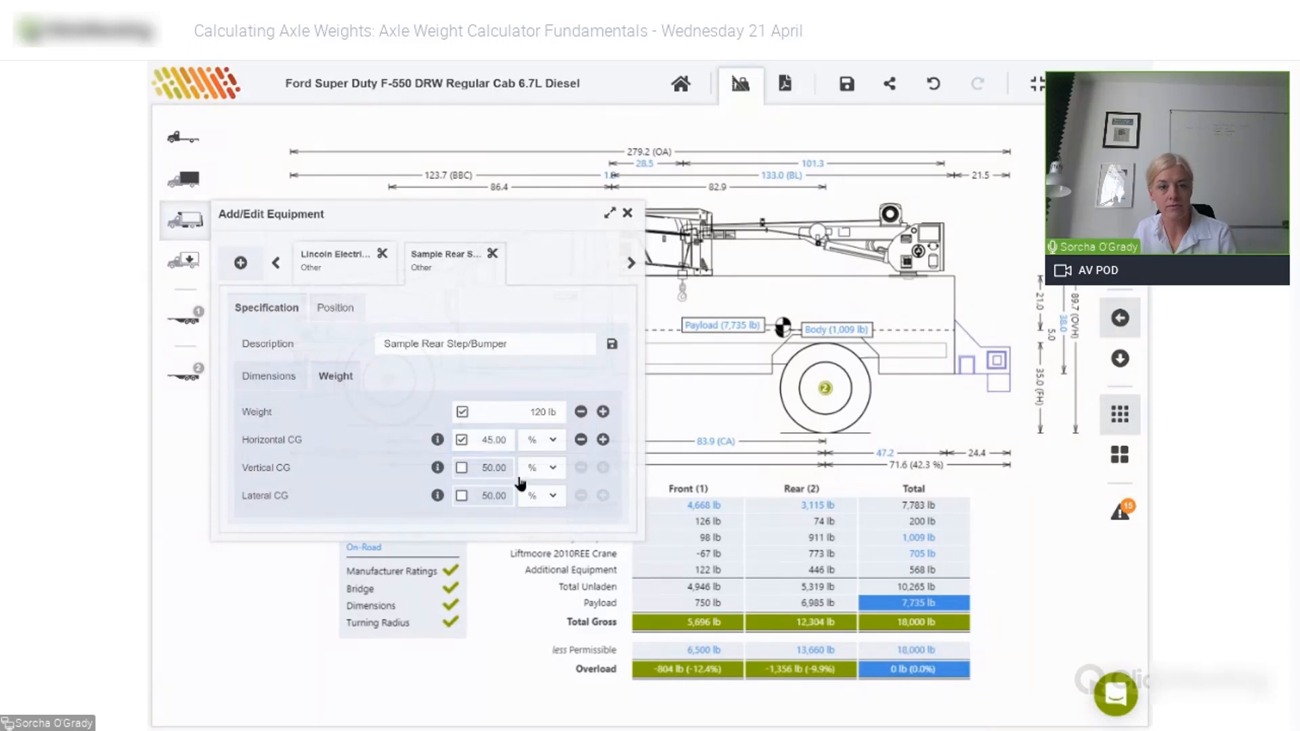
pyautogui.click(553, 443)
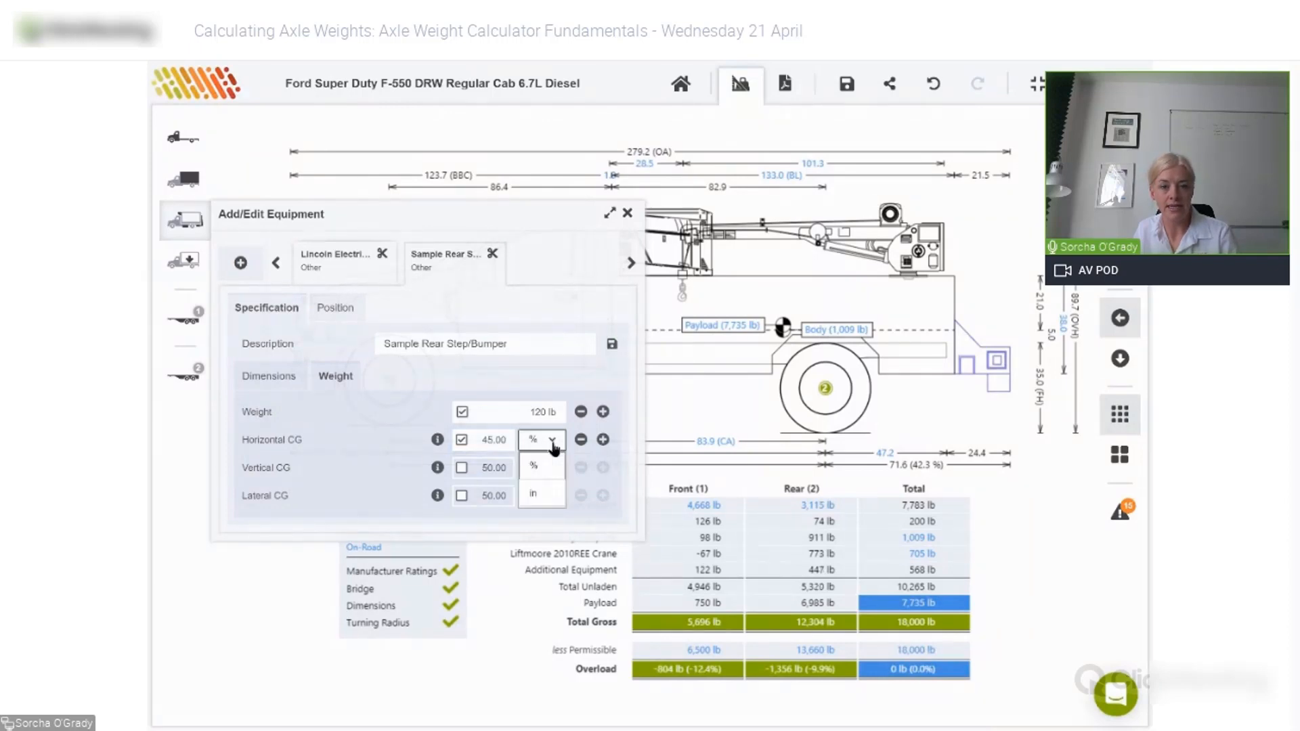
pyautogui.click(538, 497)
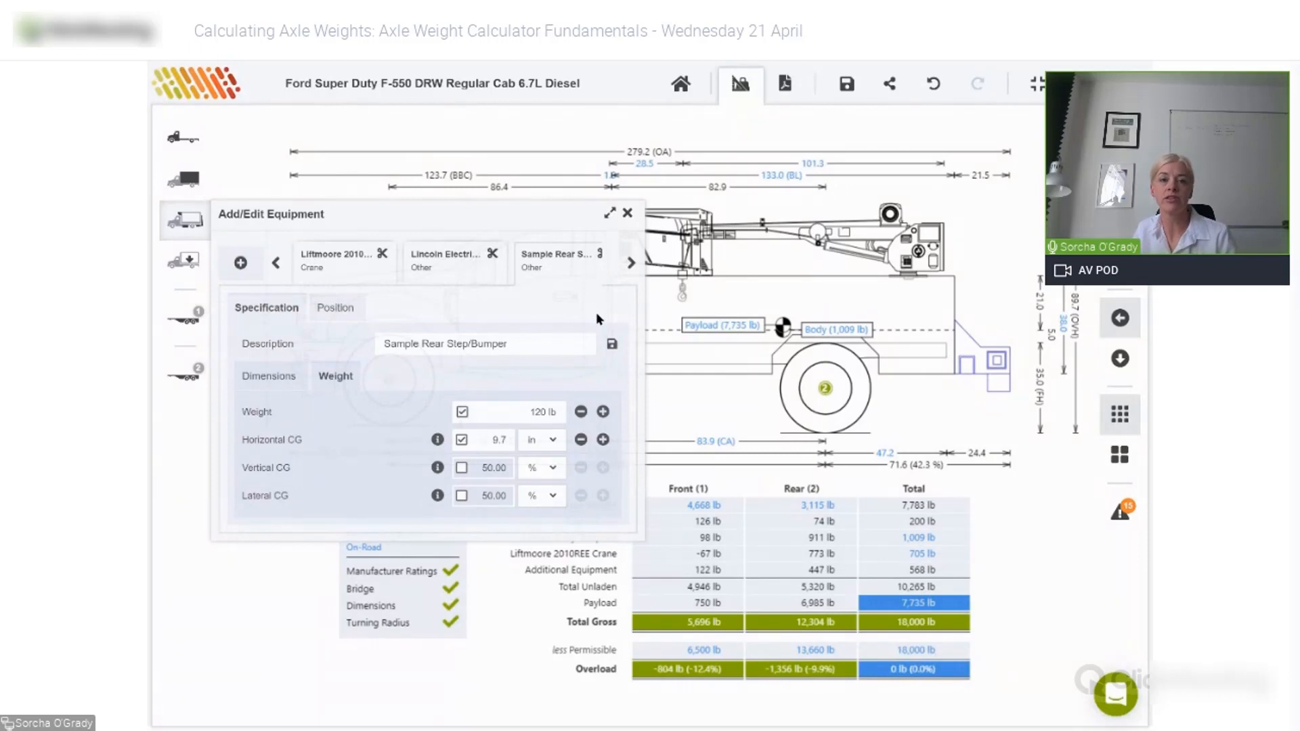
pyautogui.click(628, 212)
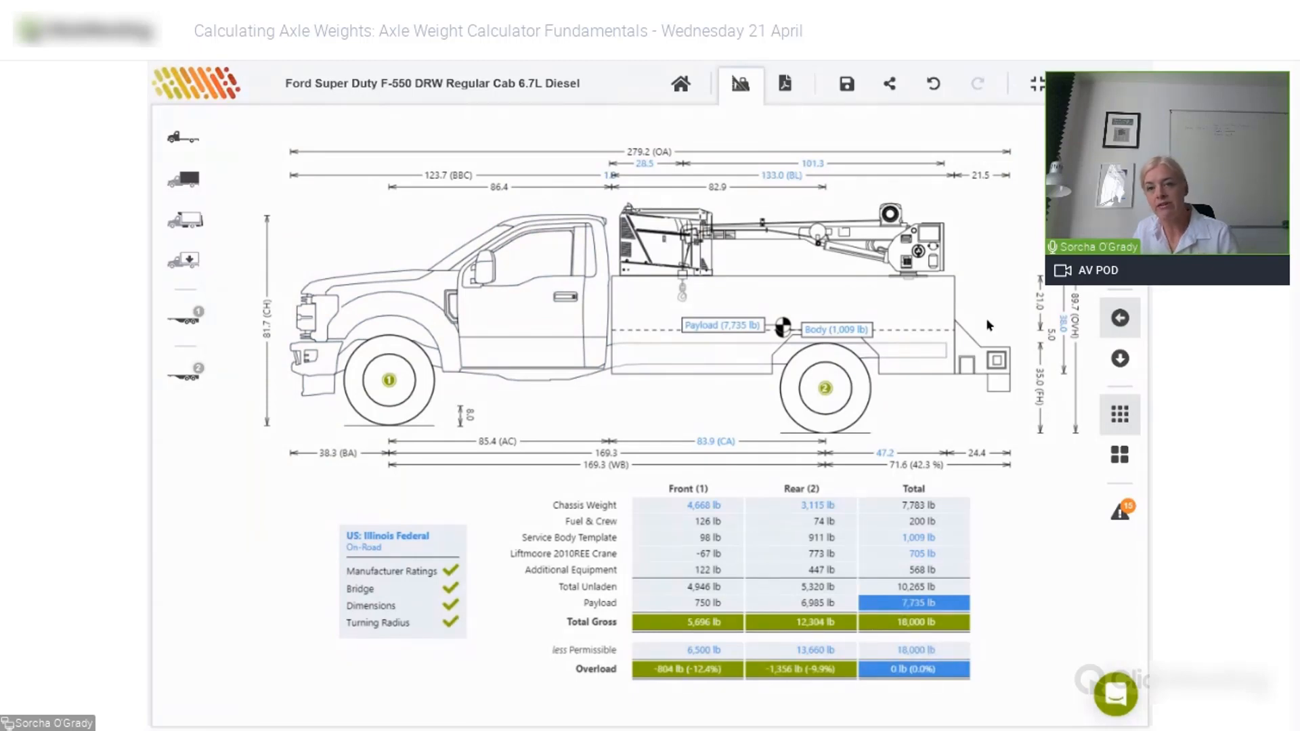
# - In top view, set the service body's left and right compartment depths to 25.0 in
pyautogui.click(1120, 360)
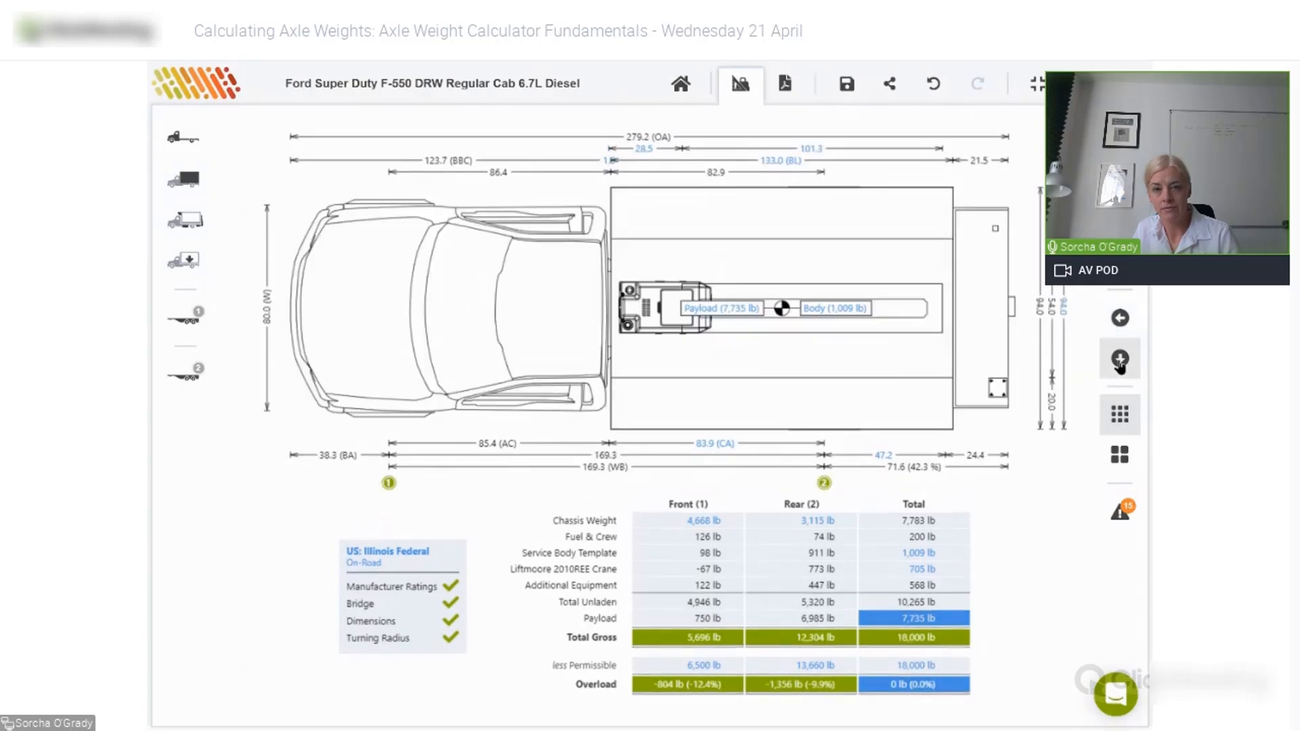
pyautogui.click(809, 406)
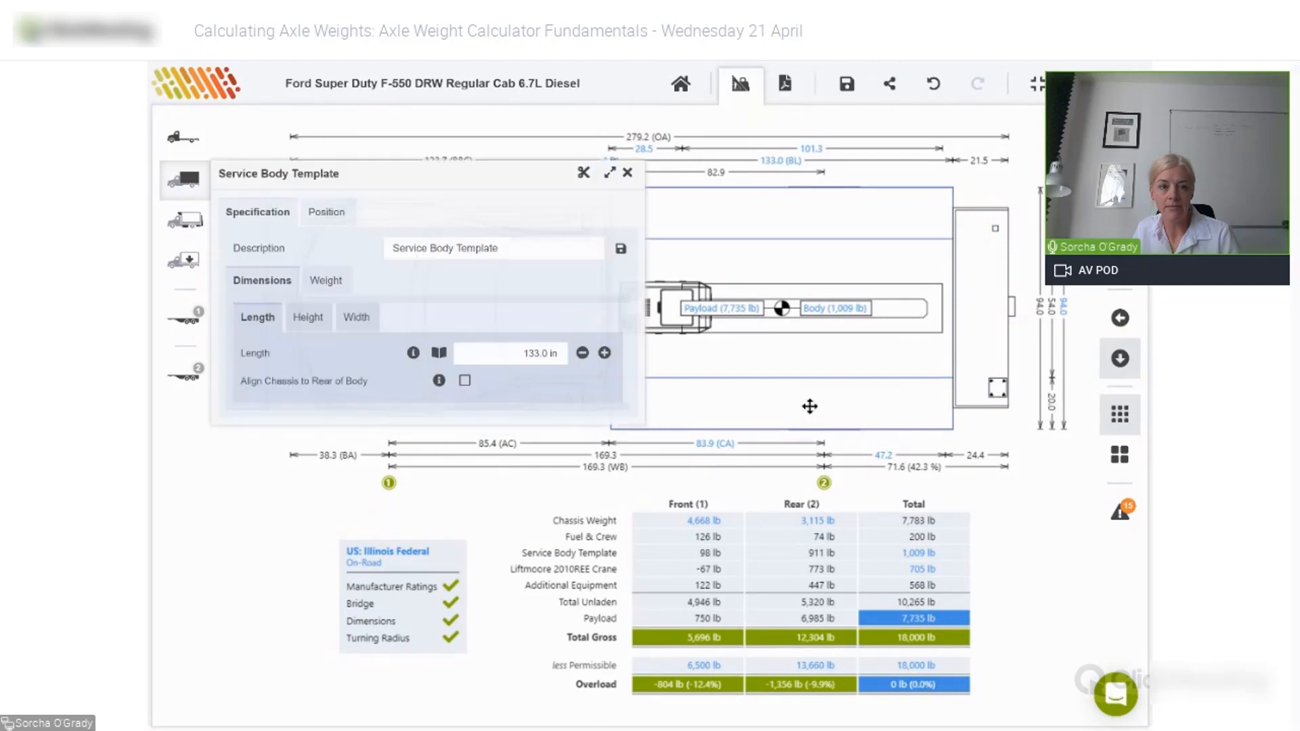
pyautogui.click(348, 321)
pyautogui.click(535, 386)
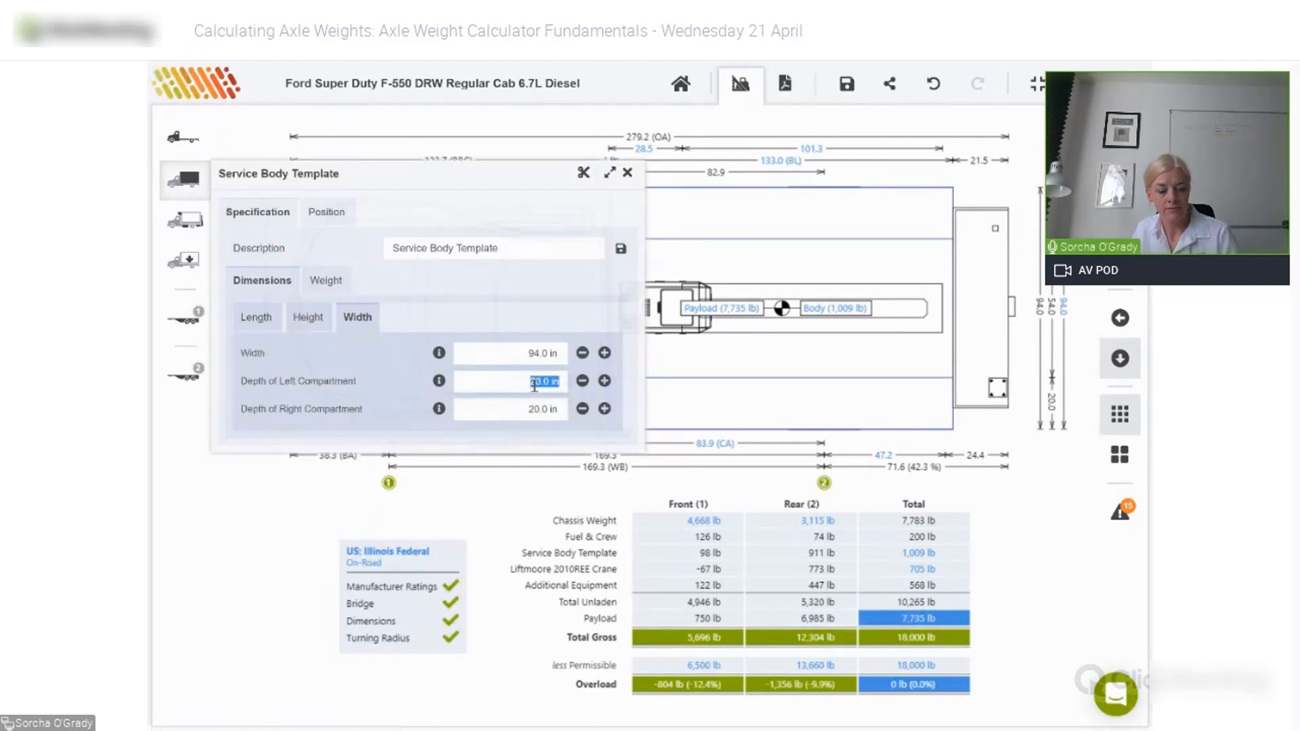
pyautogui.write('25')
pyautogui.press('Tab')
pyautogui.write('25')
pyautogui.press('Tab')
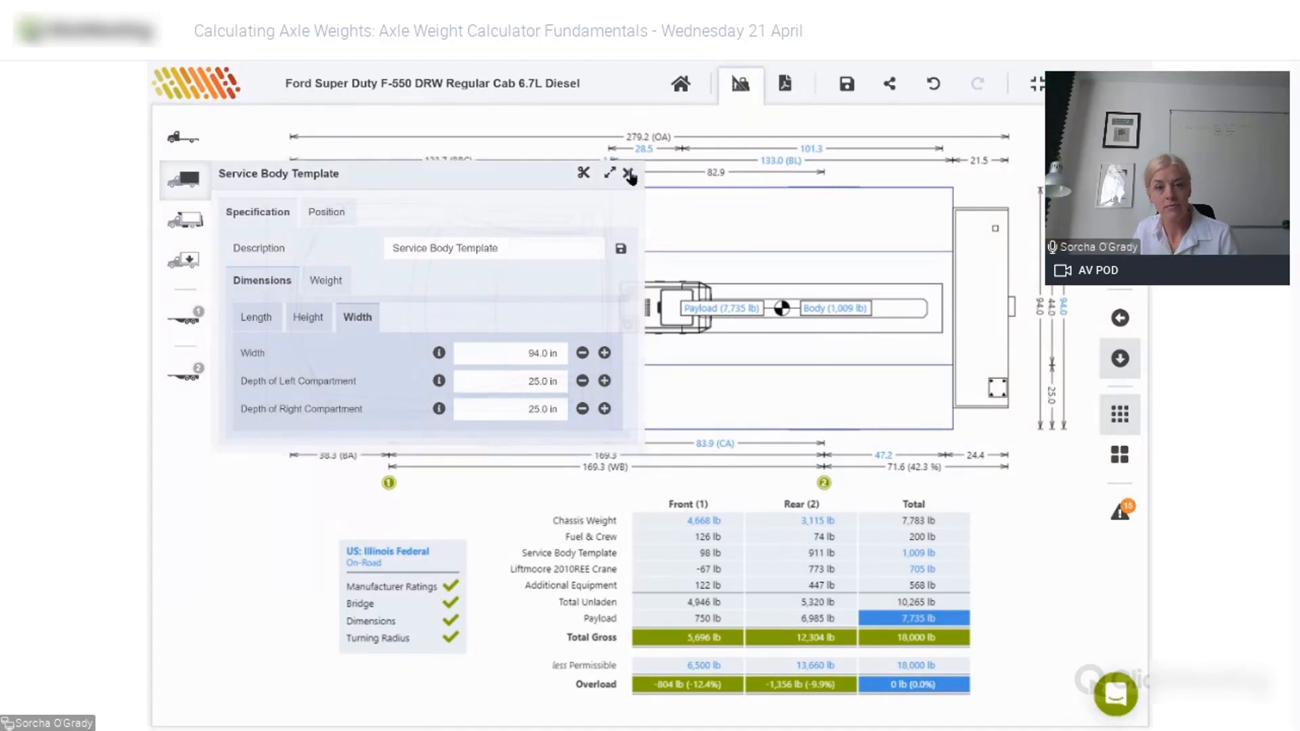
# - Move the crane sideways to the top side of the bed
pyautogui.click(629, 175)
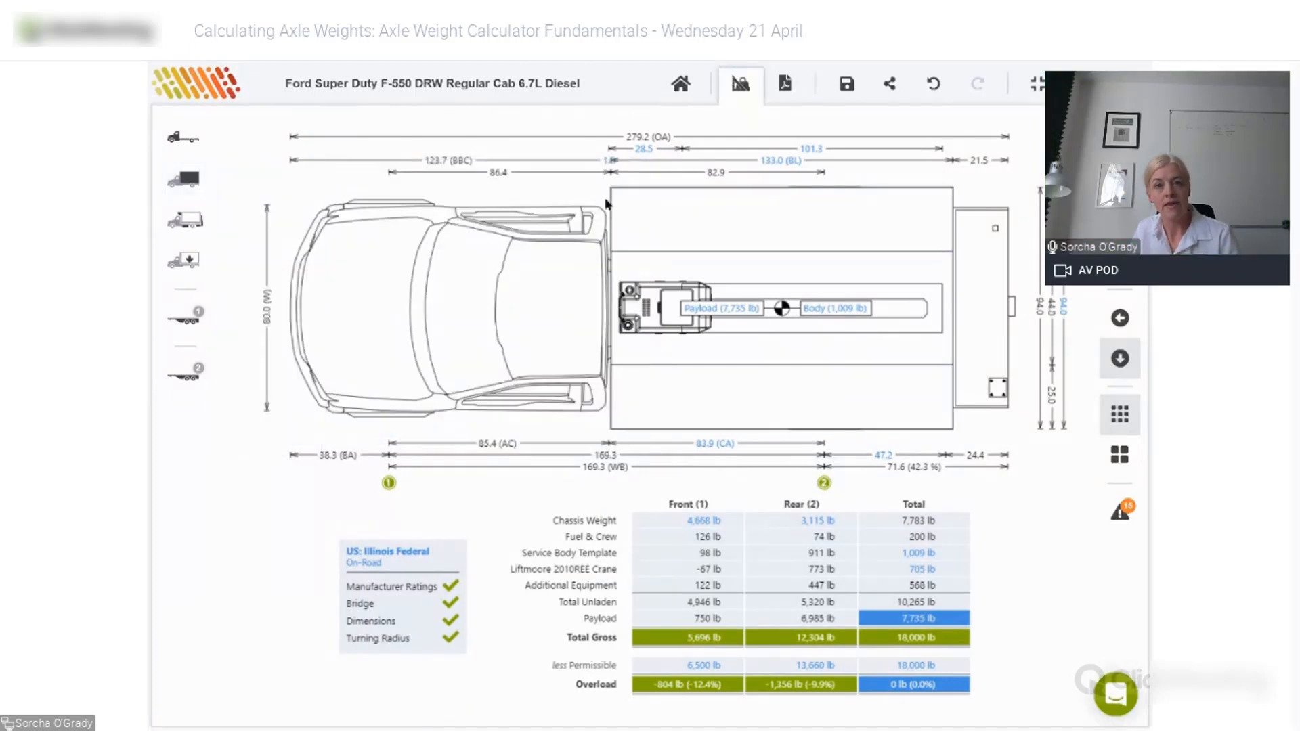
pyautogui.click(900, 313)
pyautogui.moveTo(900, 313); pyautogui.dragTo(897, 226)
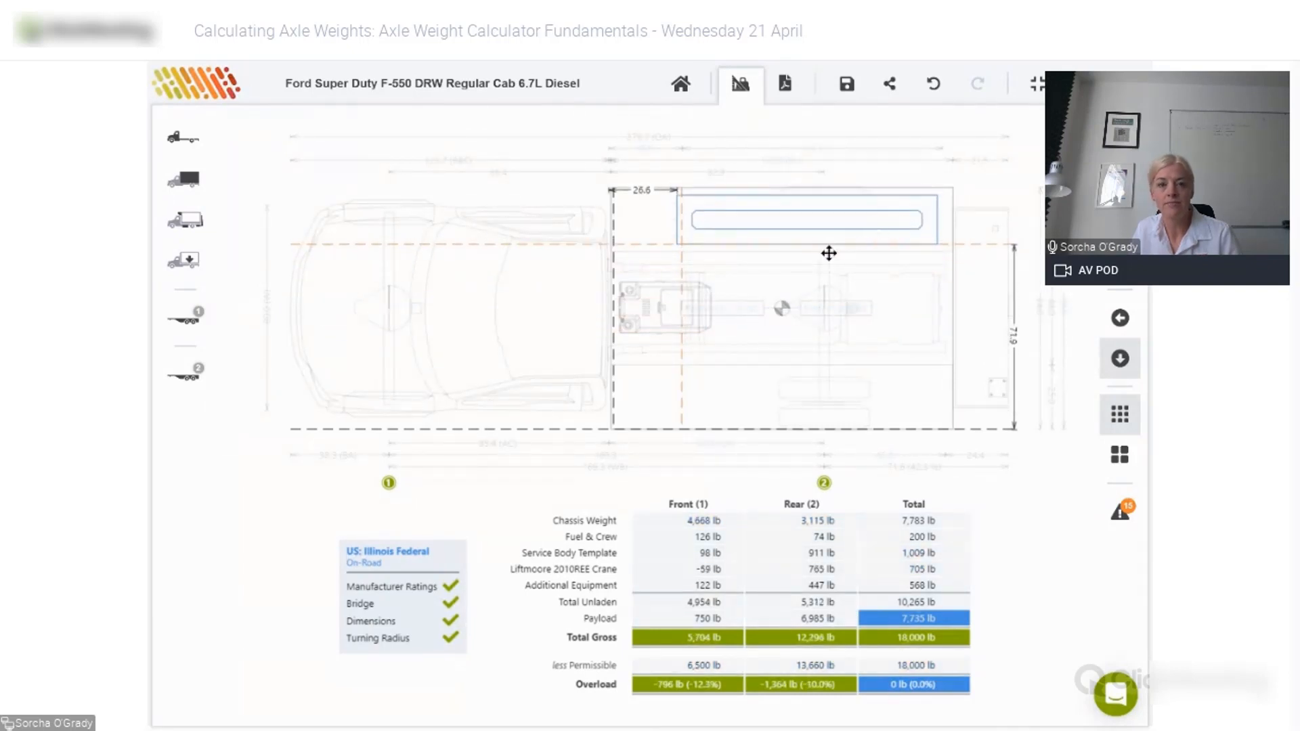
# - Move the box-shaped equipment unit to the bed's lower side, then return to side view
pyautogui.moveTo(665, 308); pyautogui.dragTo(661, 398)
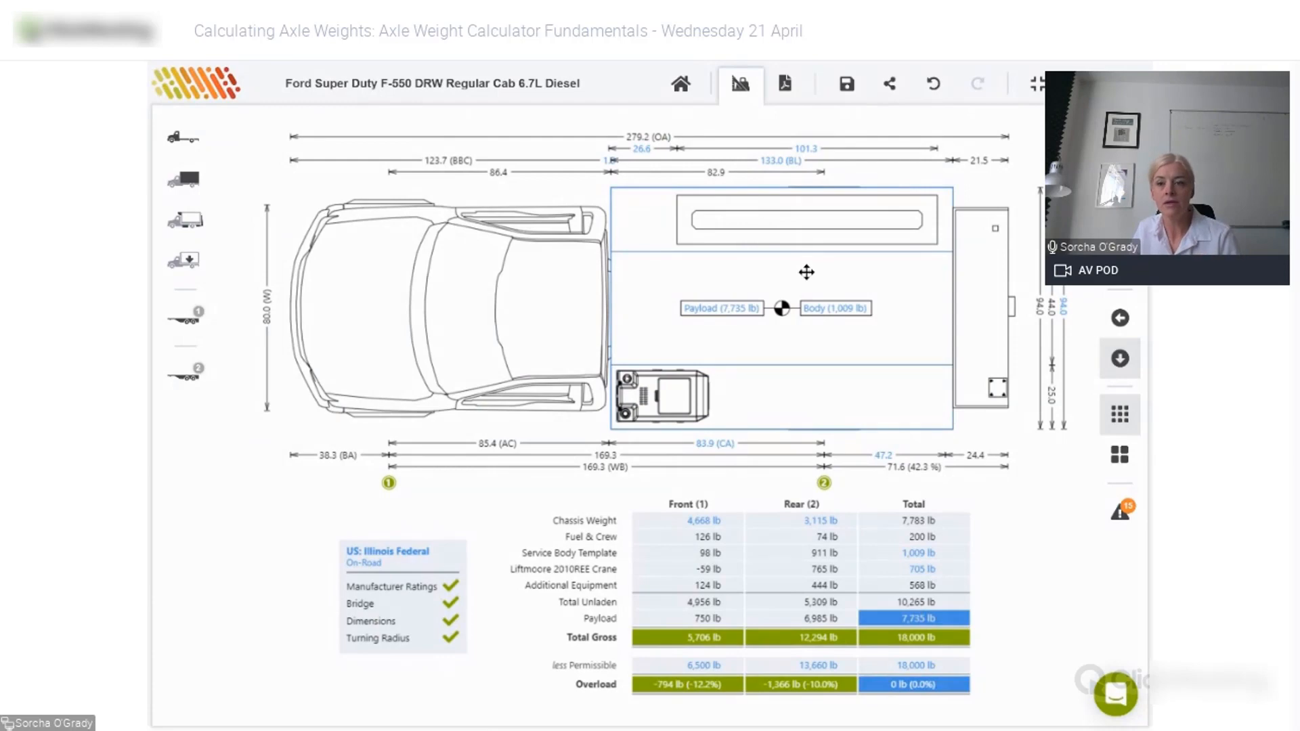
pyautogui.click(1121, 318)
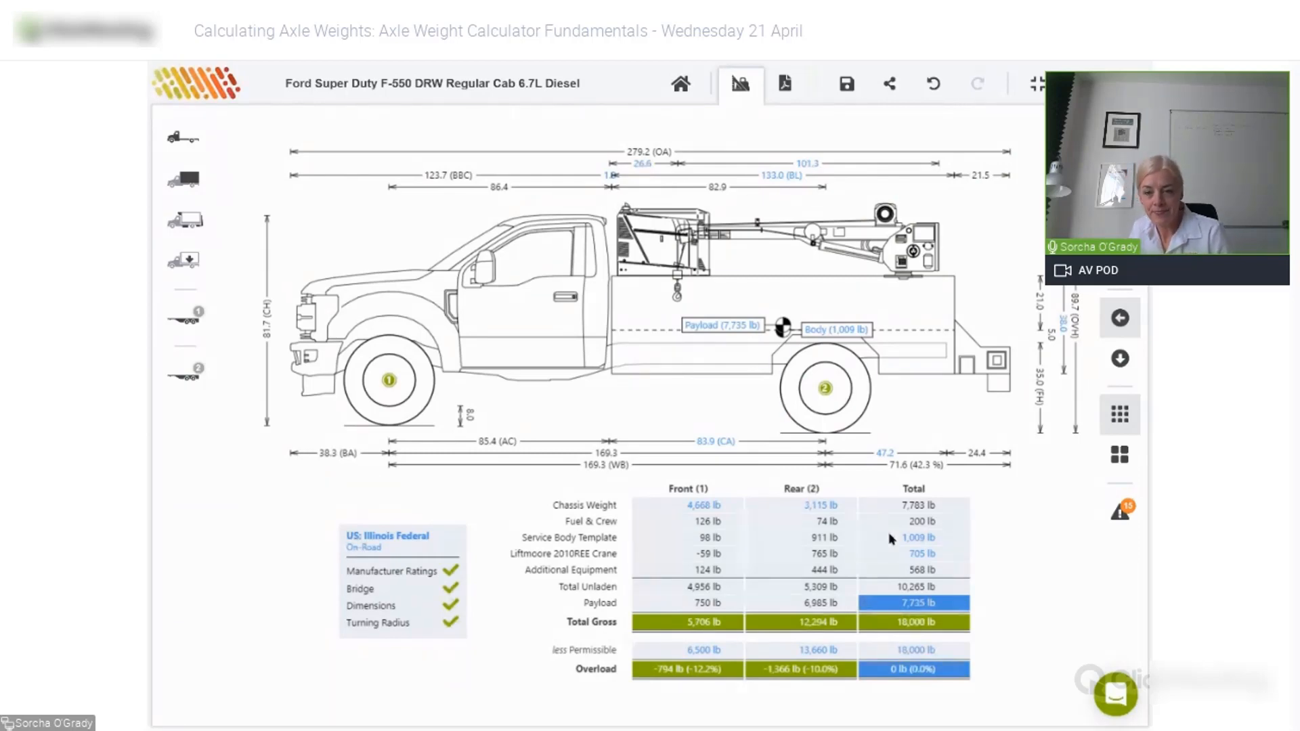
pyautogui.click(914, 651)
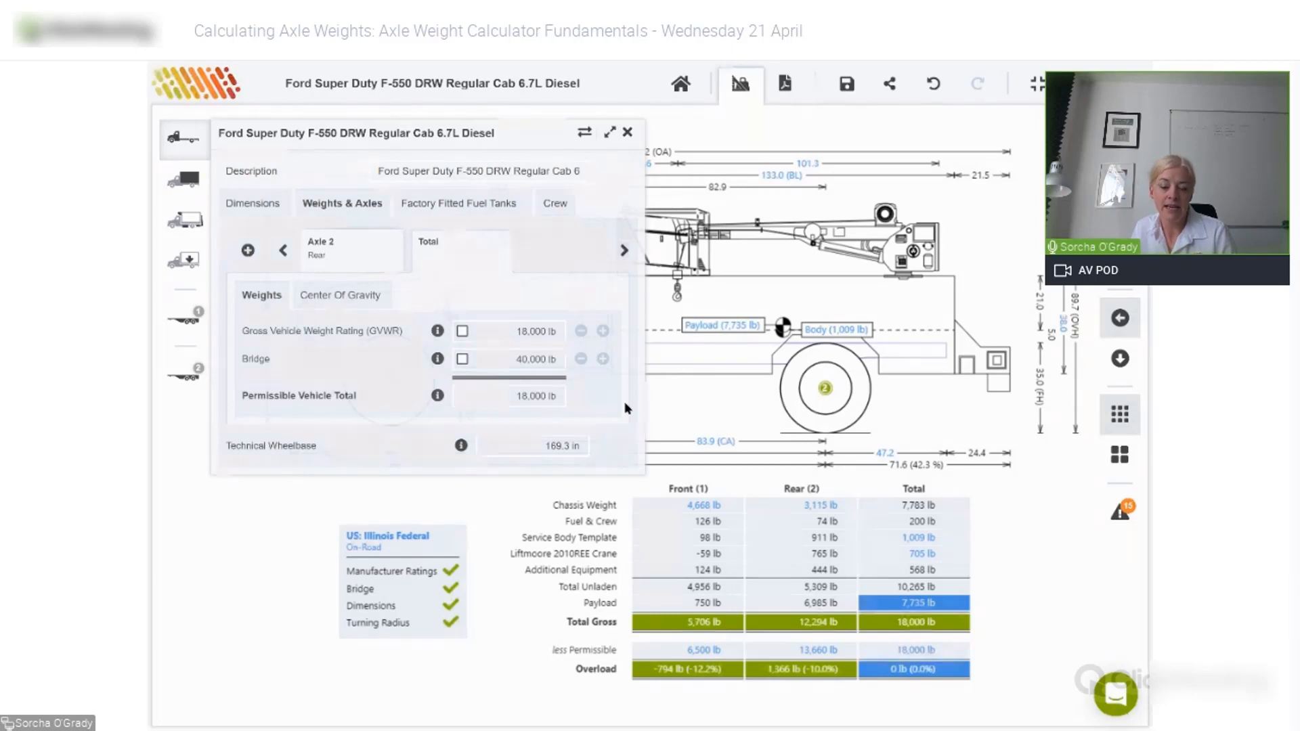
pyautogui.click(284, 252)
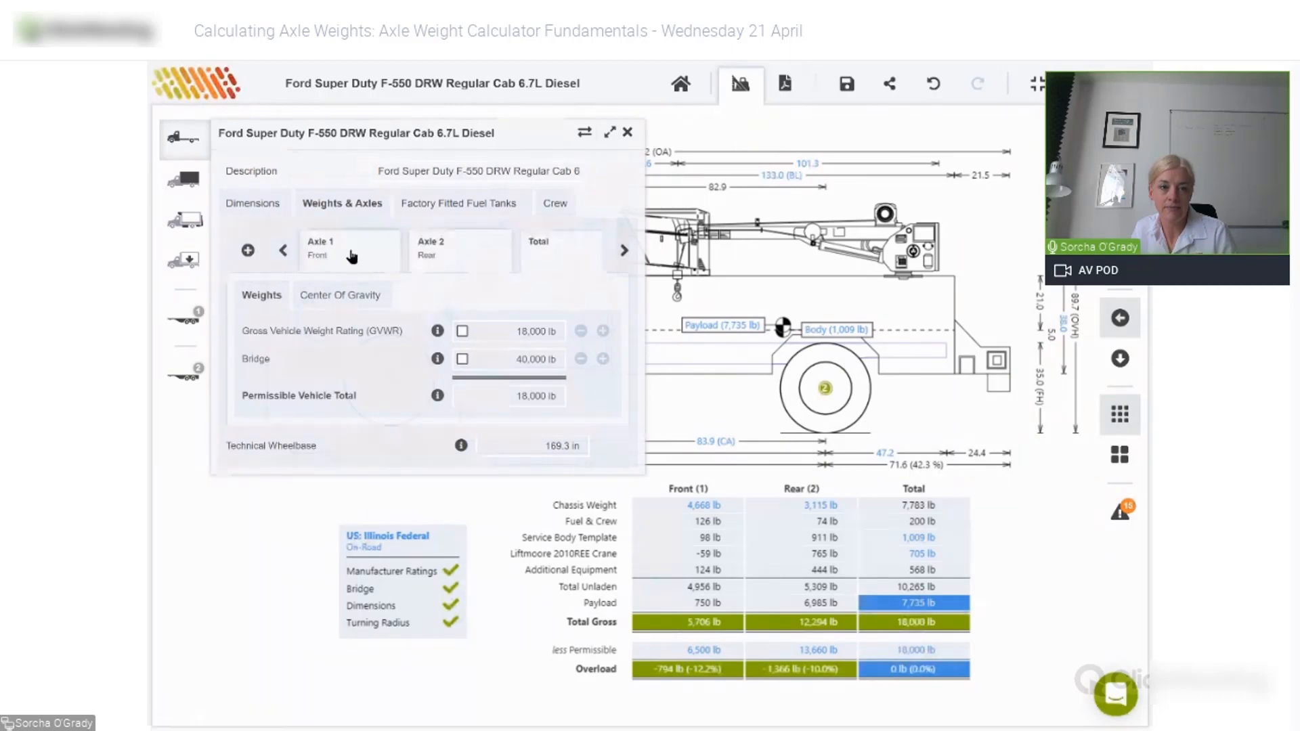
pyautogui.click(349, 256)
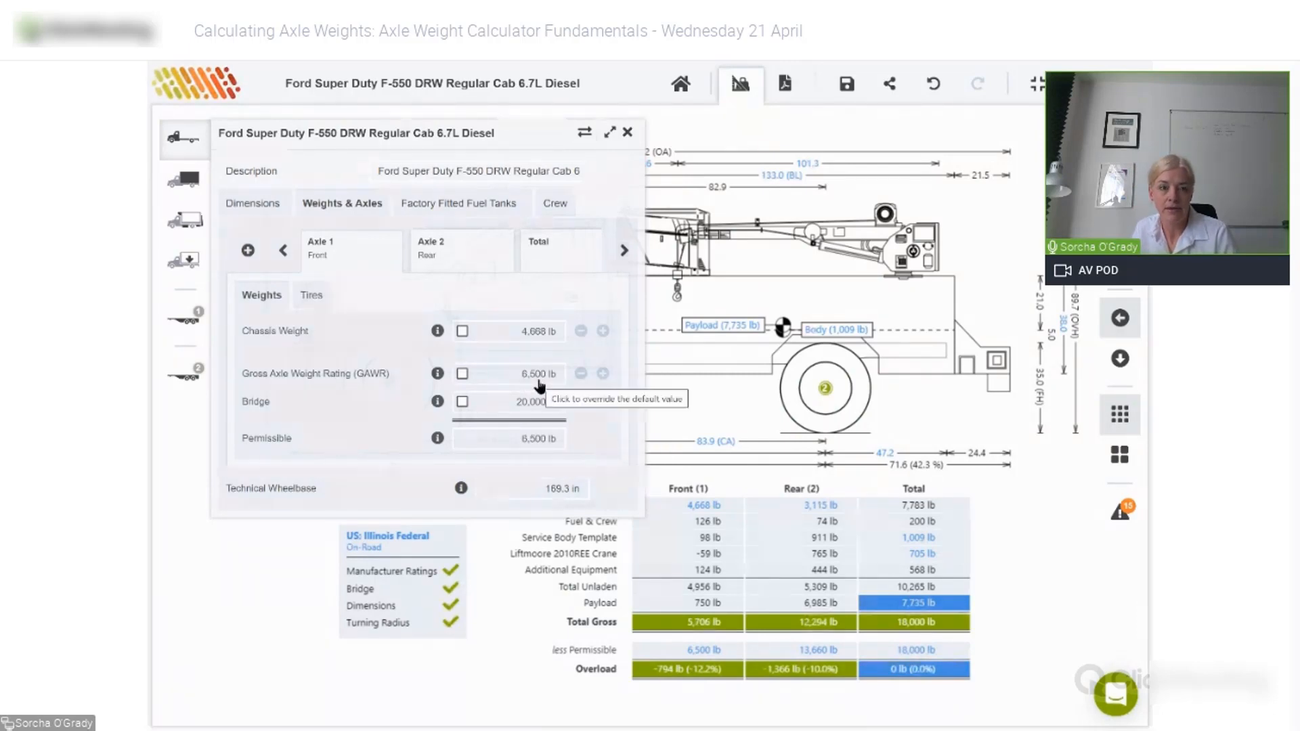
pyautogui.click(431, 249)
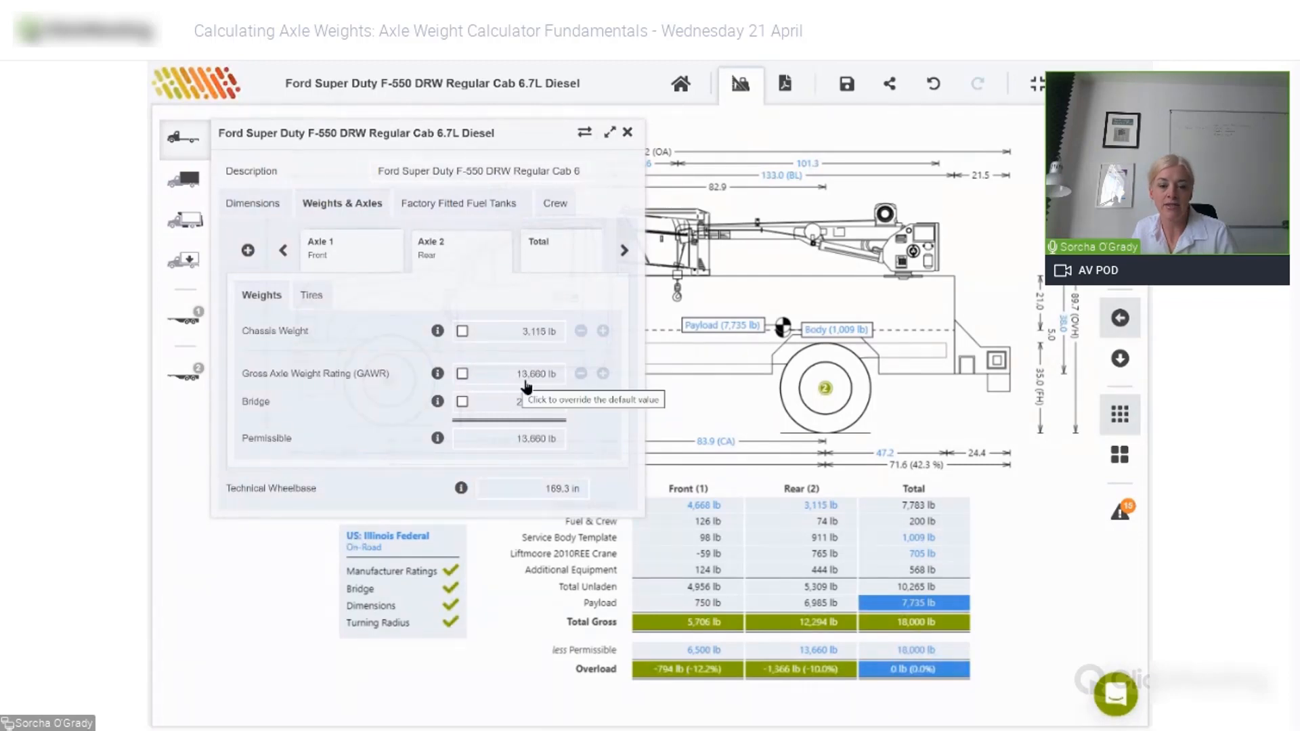
pyautogui.click(556, 261)
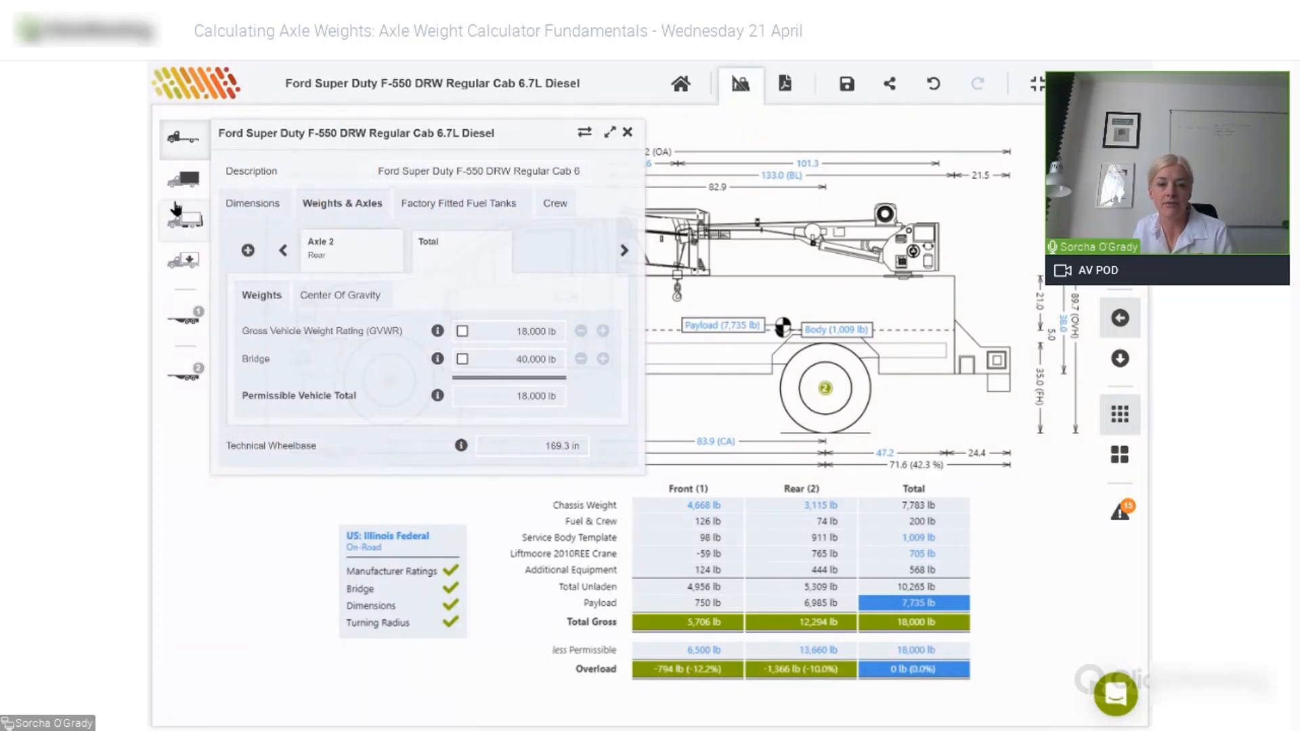
pyautogui.click(627, 132)
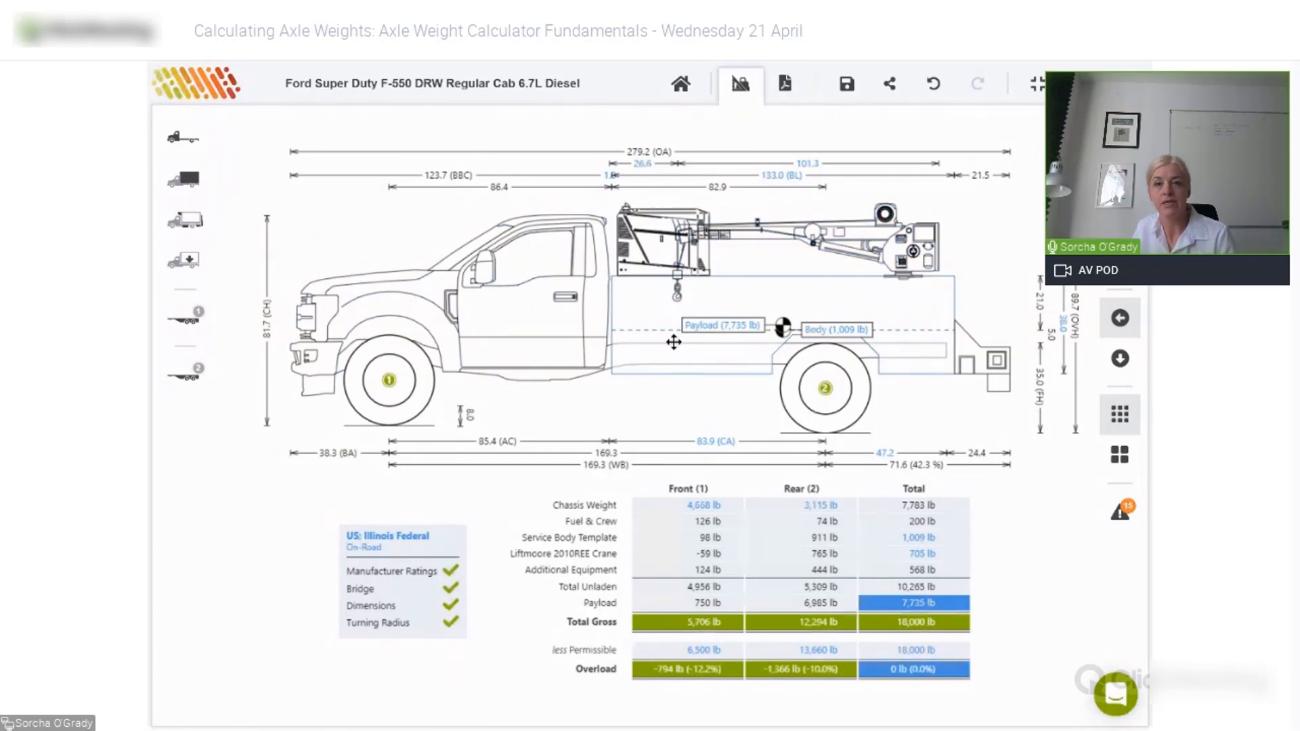
# - Save the calculation under the new description 'NTEA Webinar April 2021'
pyautogui.click(846, 86)
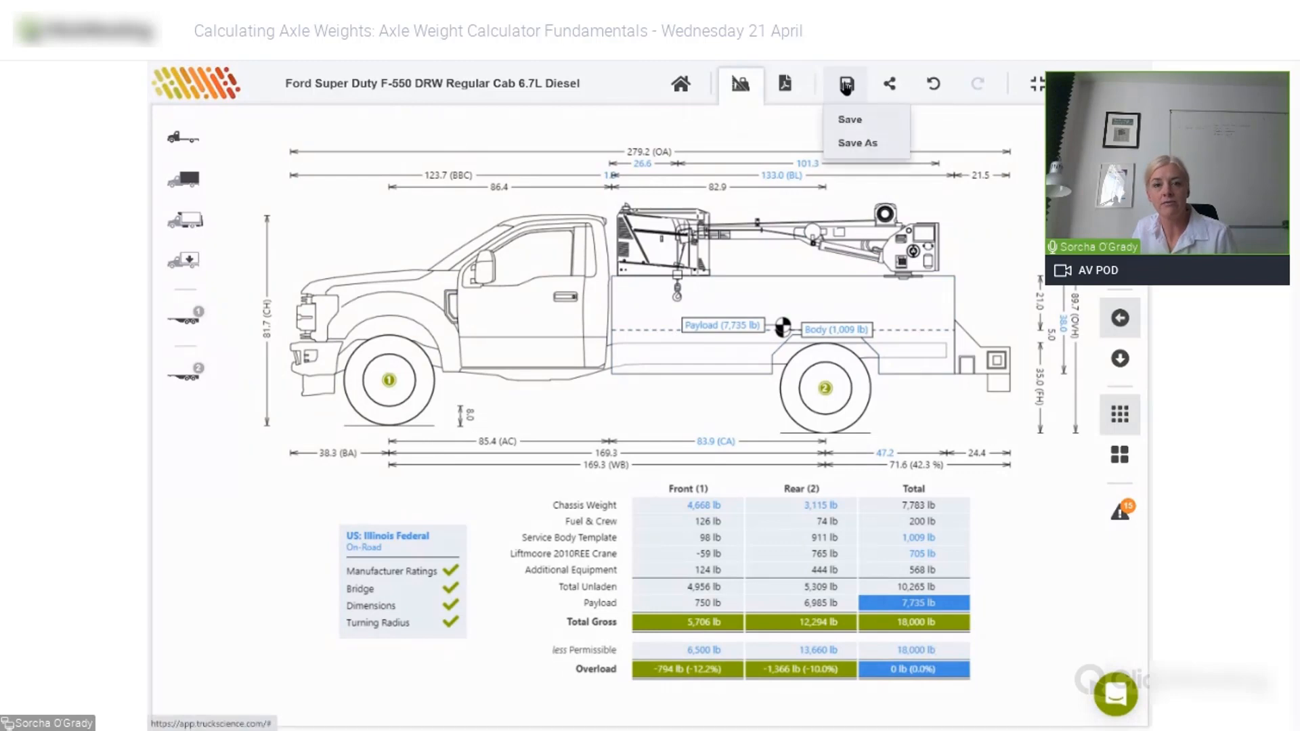
pyautogui.click(852, 145)
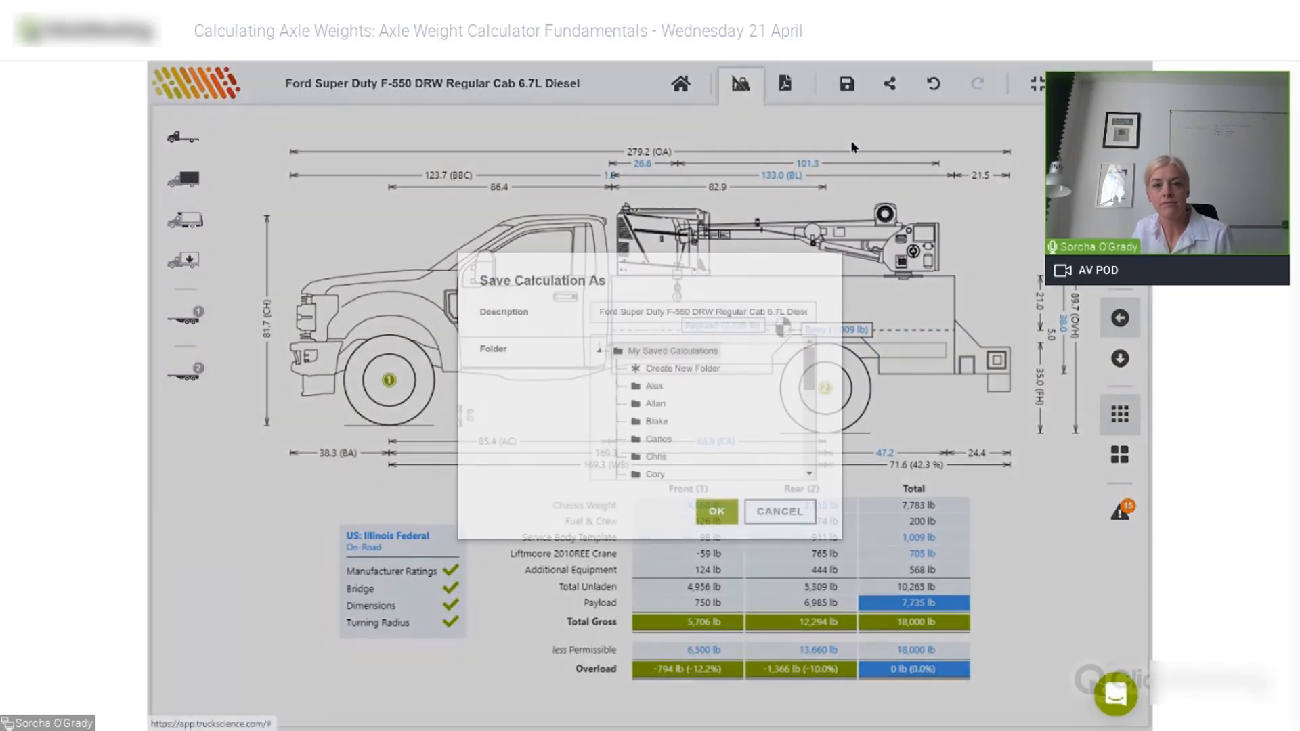
pyautogui.tripleClick(662, 311)
pyautogui.write('NTEA Webinar April 30')
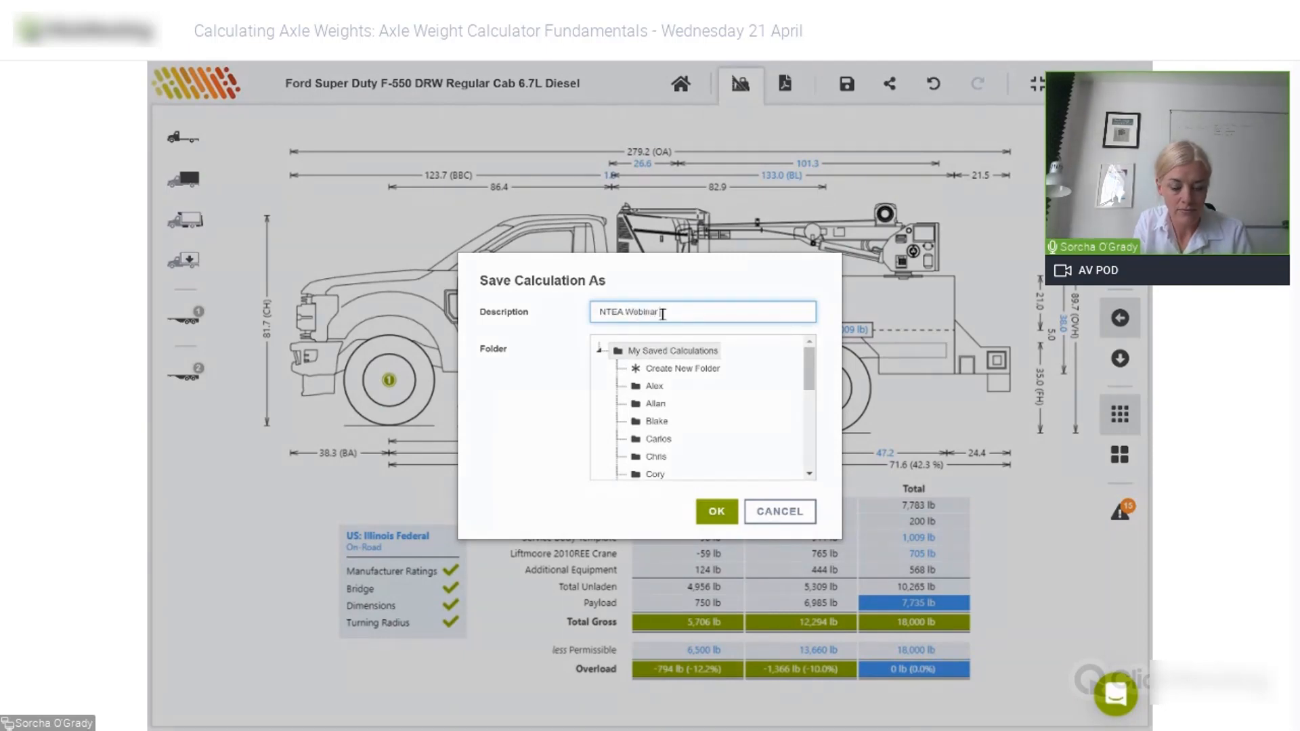
pyautogui.write('21')
pyautogui.click(724, 515)
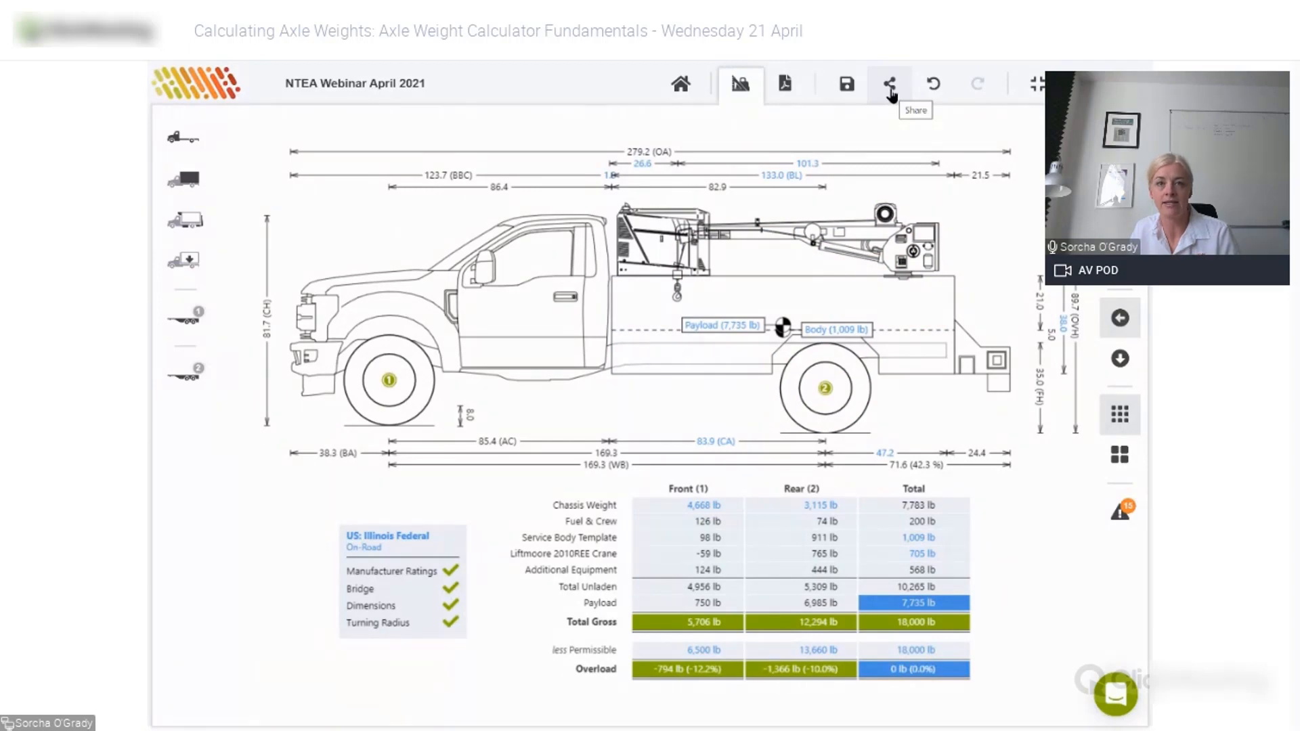
# - Share the calculation by inviting the draftsman colleague's e-mail address to view it
pyautogui.click(889, 85)
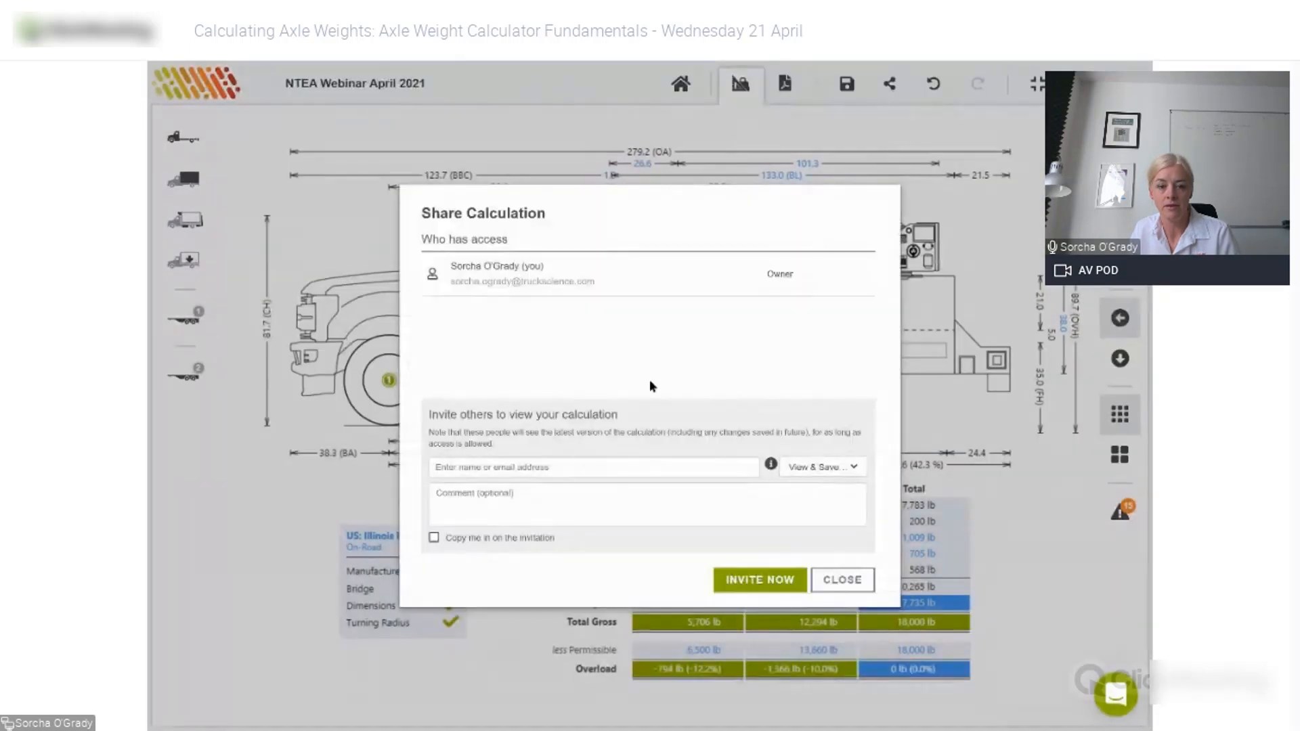
pyautogui.click(570, 461)
pyautogui.write('dra')
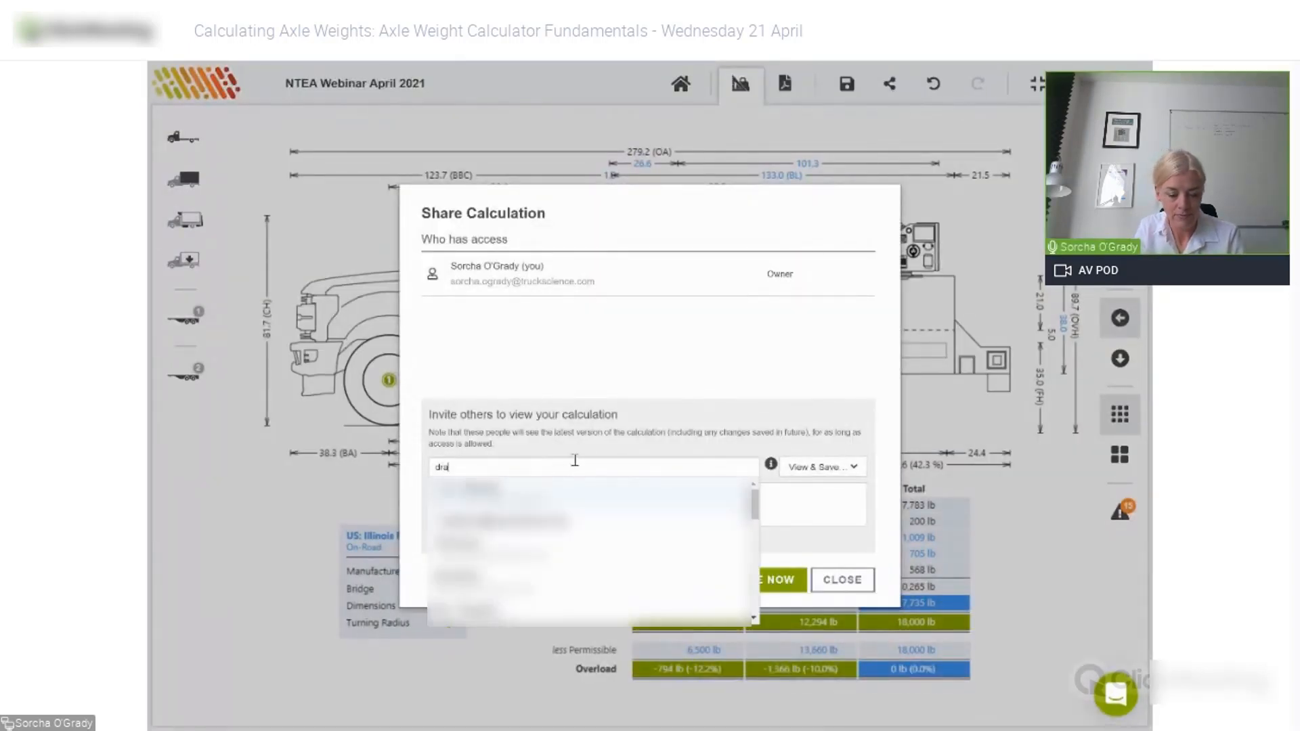
pyautogui.write('ftsman')
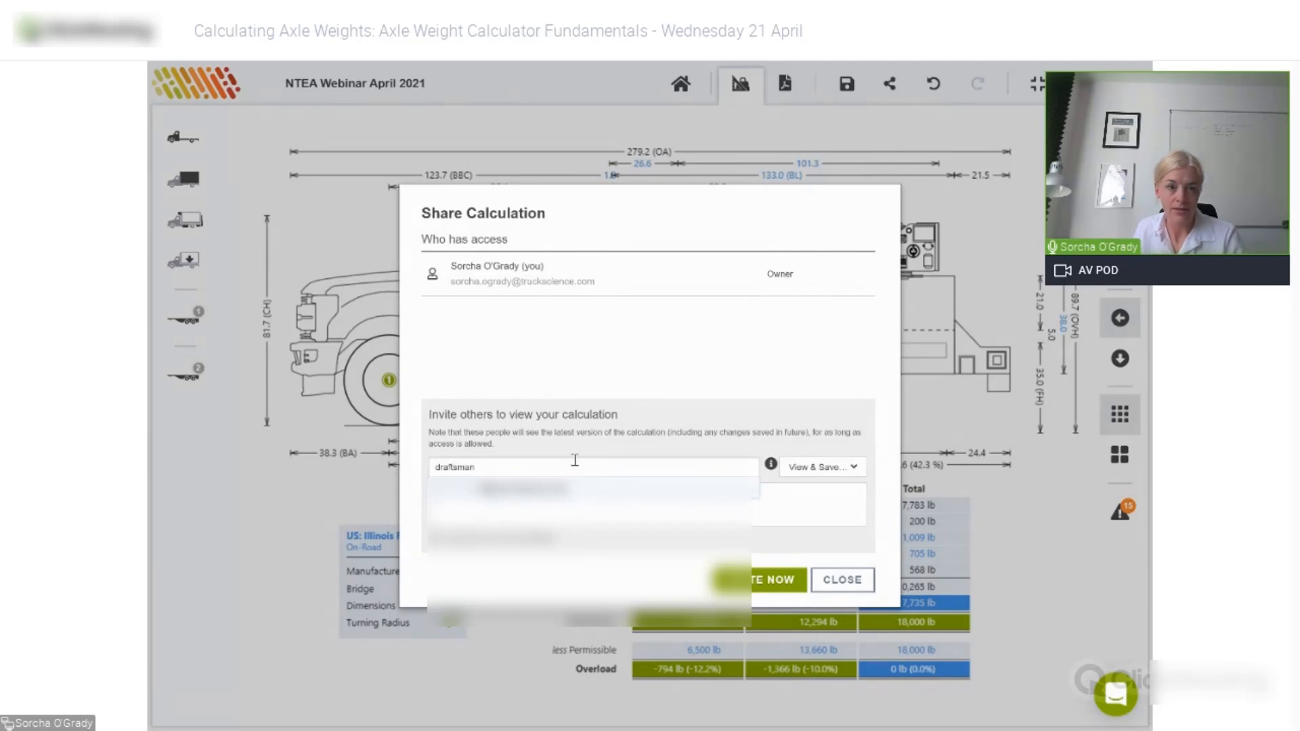
pyautogui.click(516, 497)
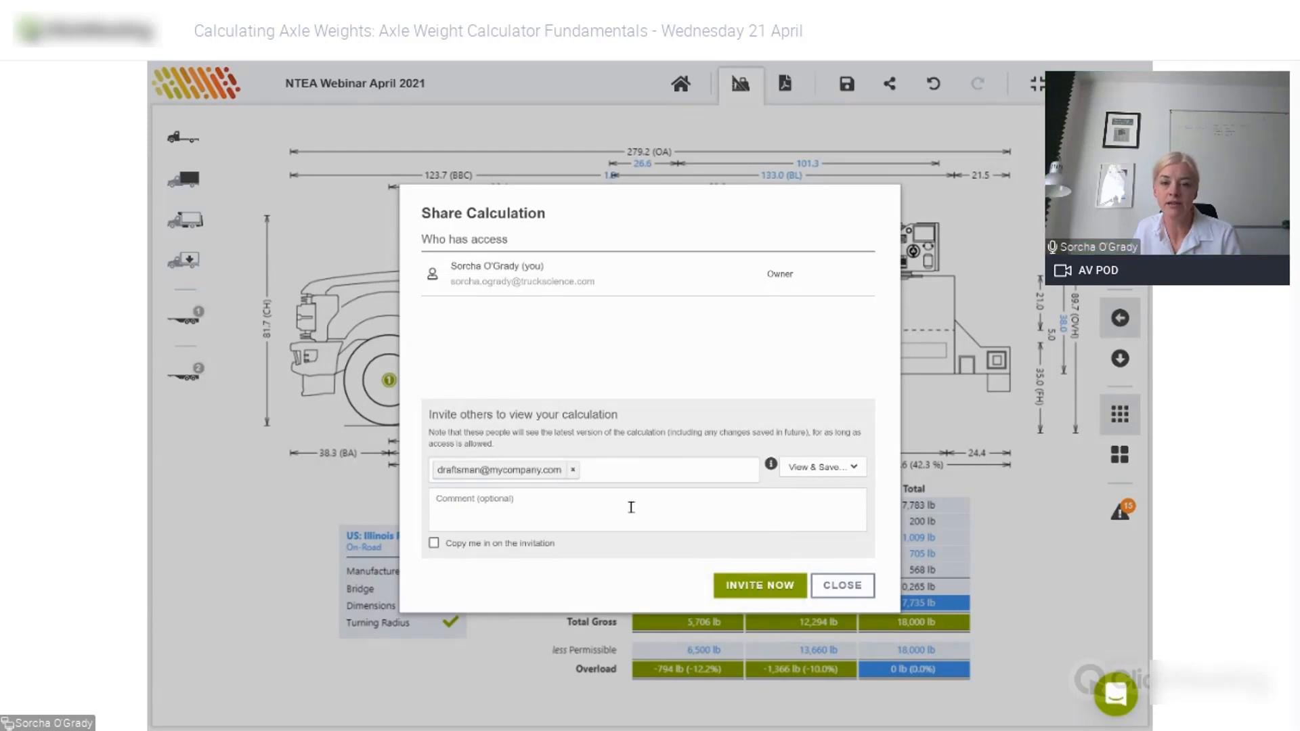
pyautogui.click(760, 585)
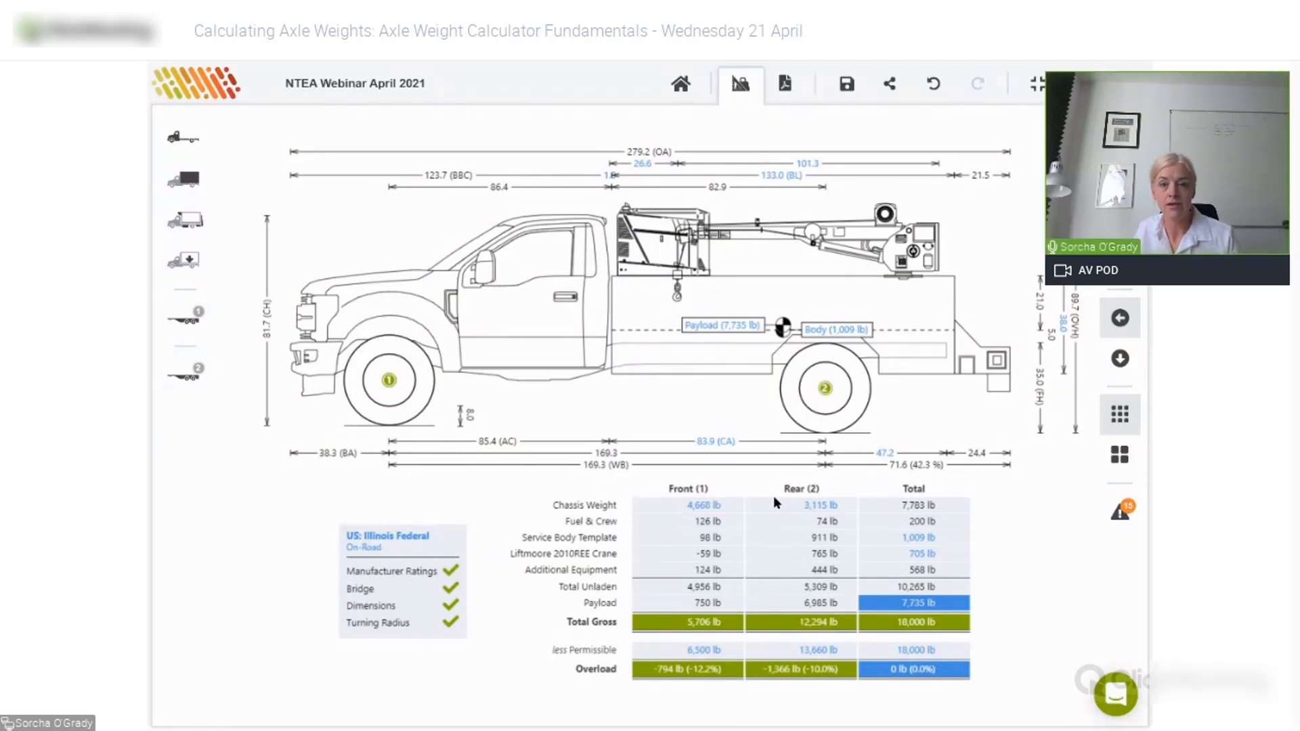
pyautogui.doubleClick(844, 300)
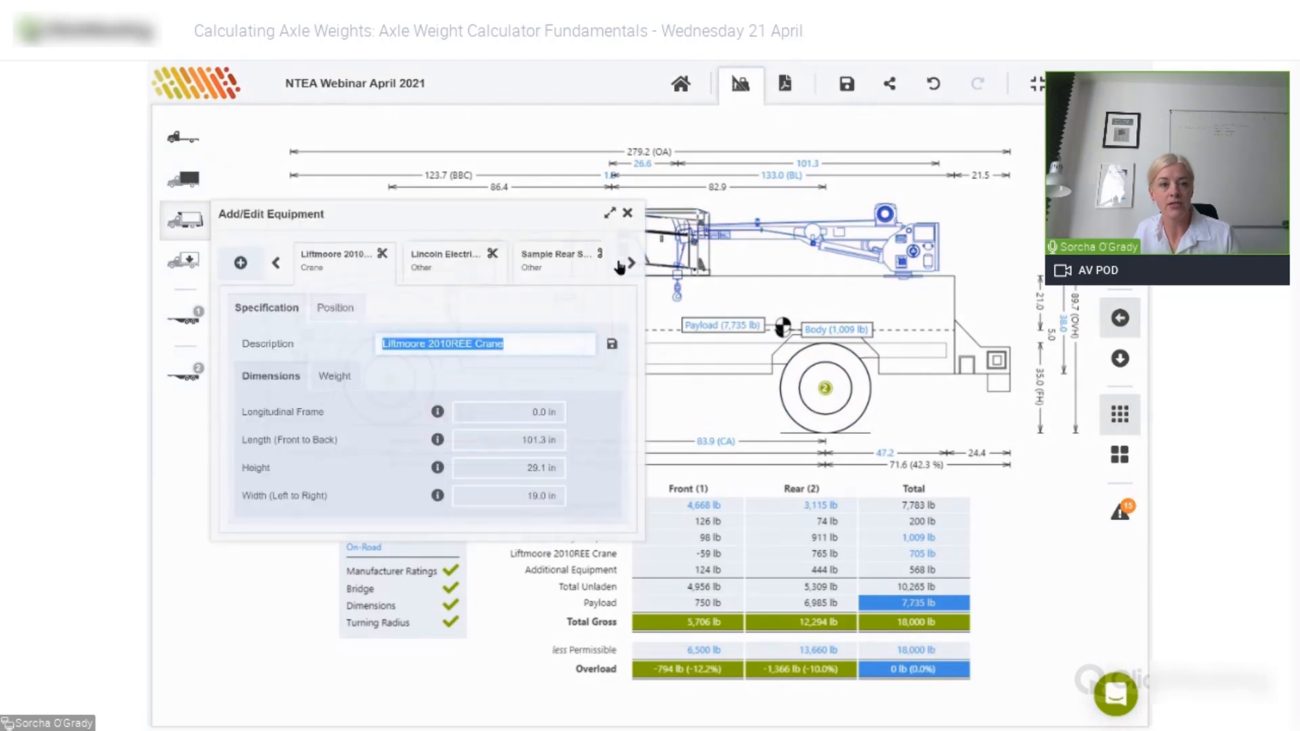
# - Remove the Service Body Template from the truck and choose Service Body as the new body type
pyautogui.click(628, 213)
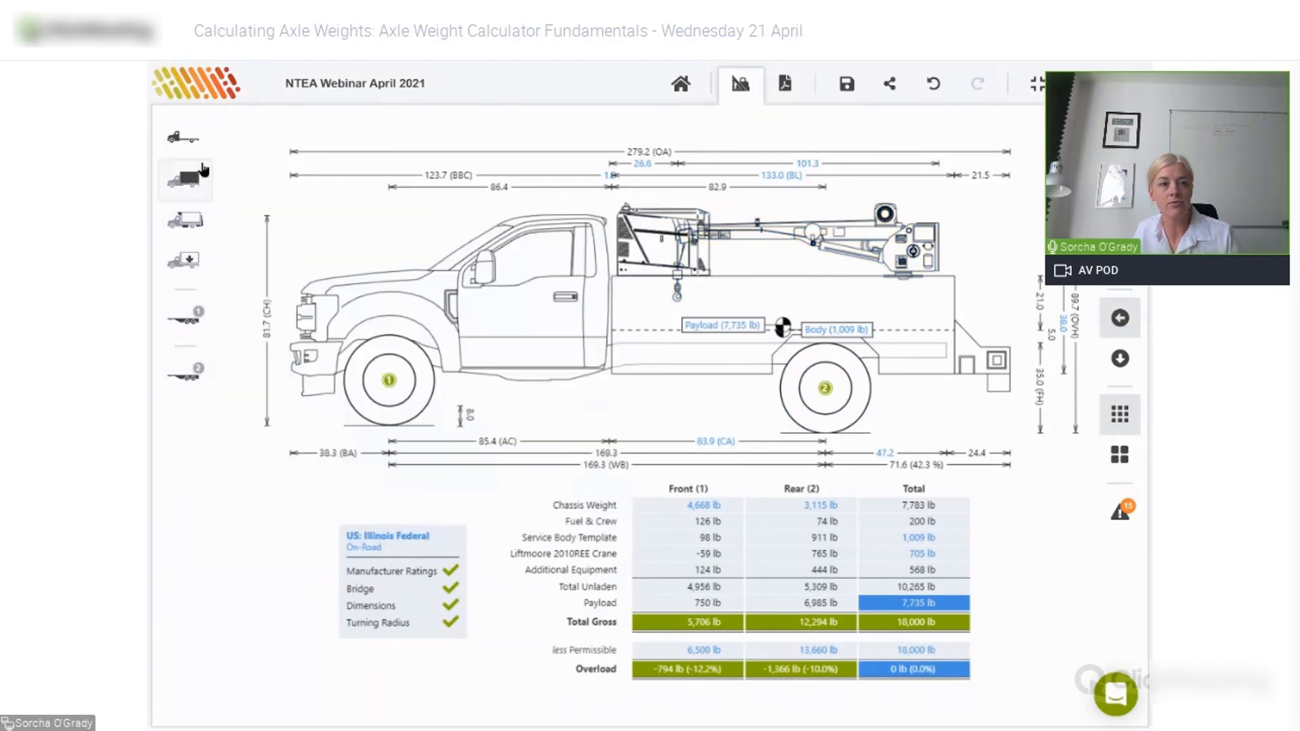
pyautogui.click(189, 180)
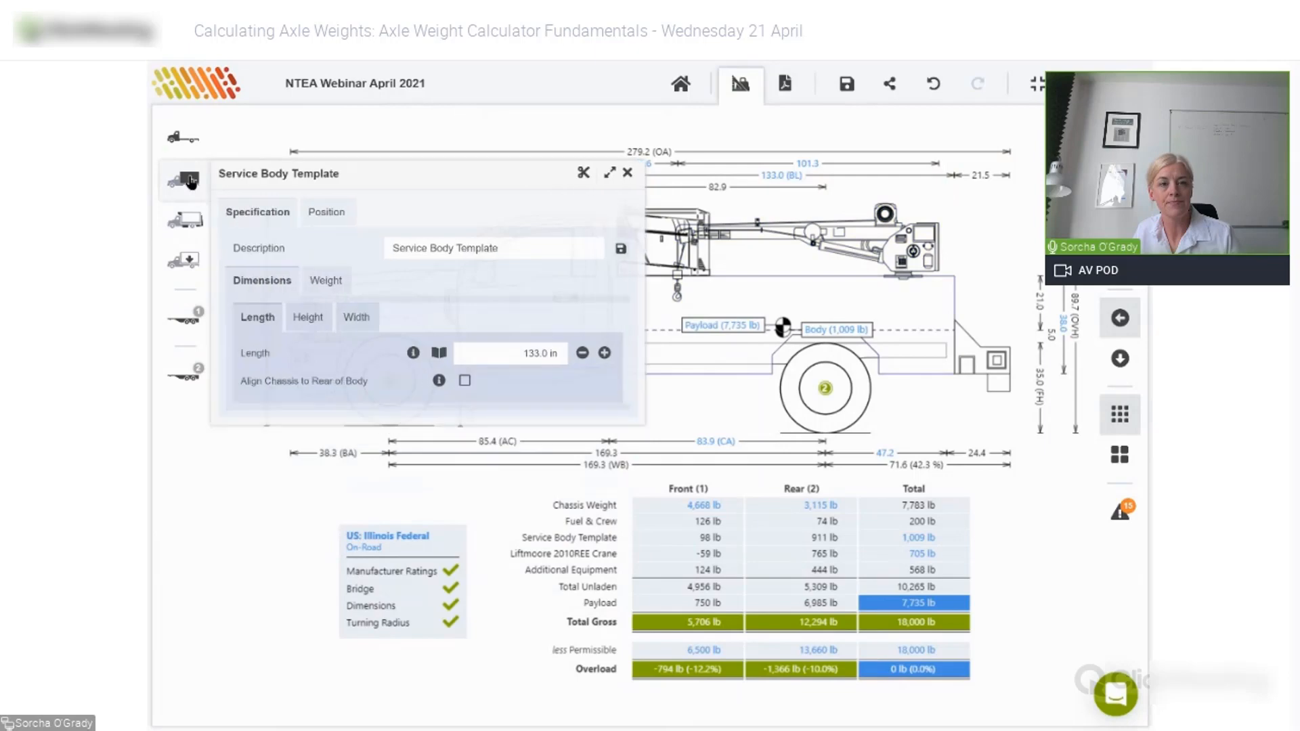
pyautogui.click(583, 174)
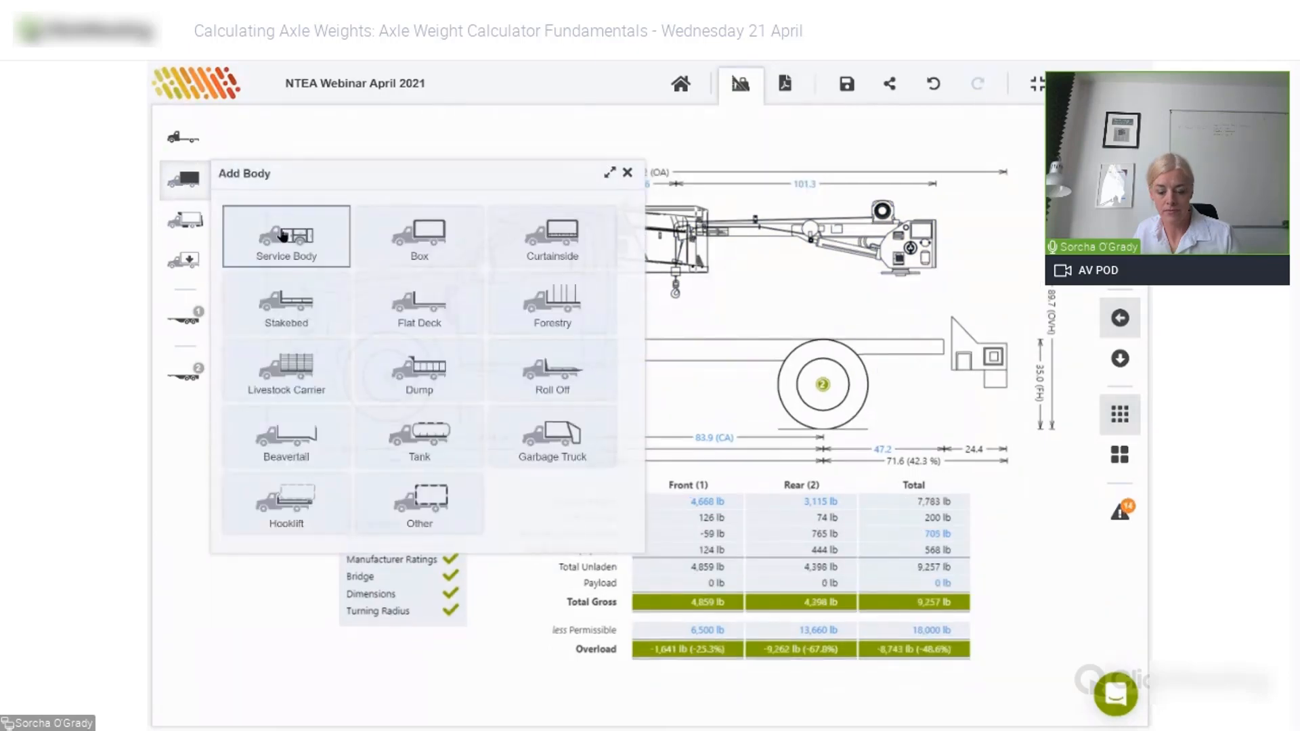
pyautogui.click(283, 235)
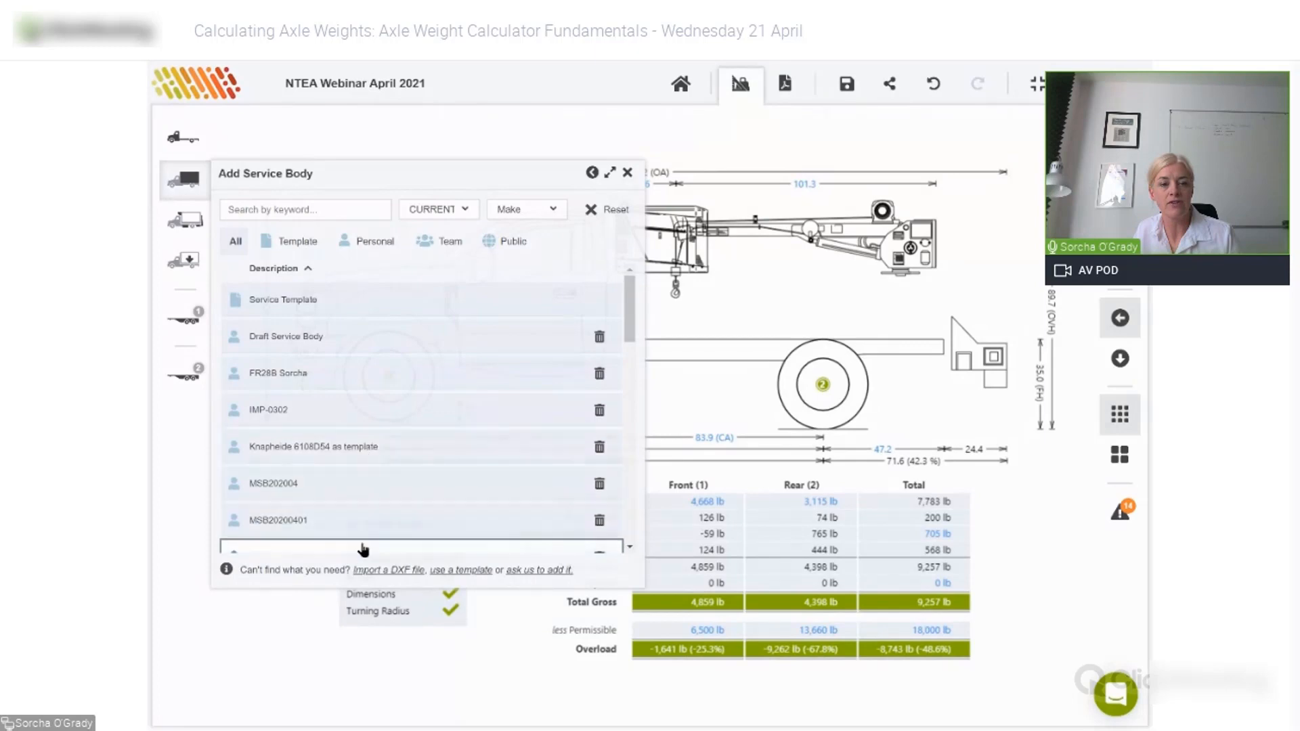
# - Upload serviceside1.DXF into the body import wizard and advance to the dimensions page
pyautogui.click(406, 570)
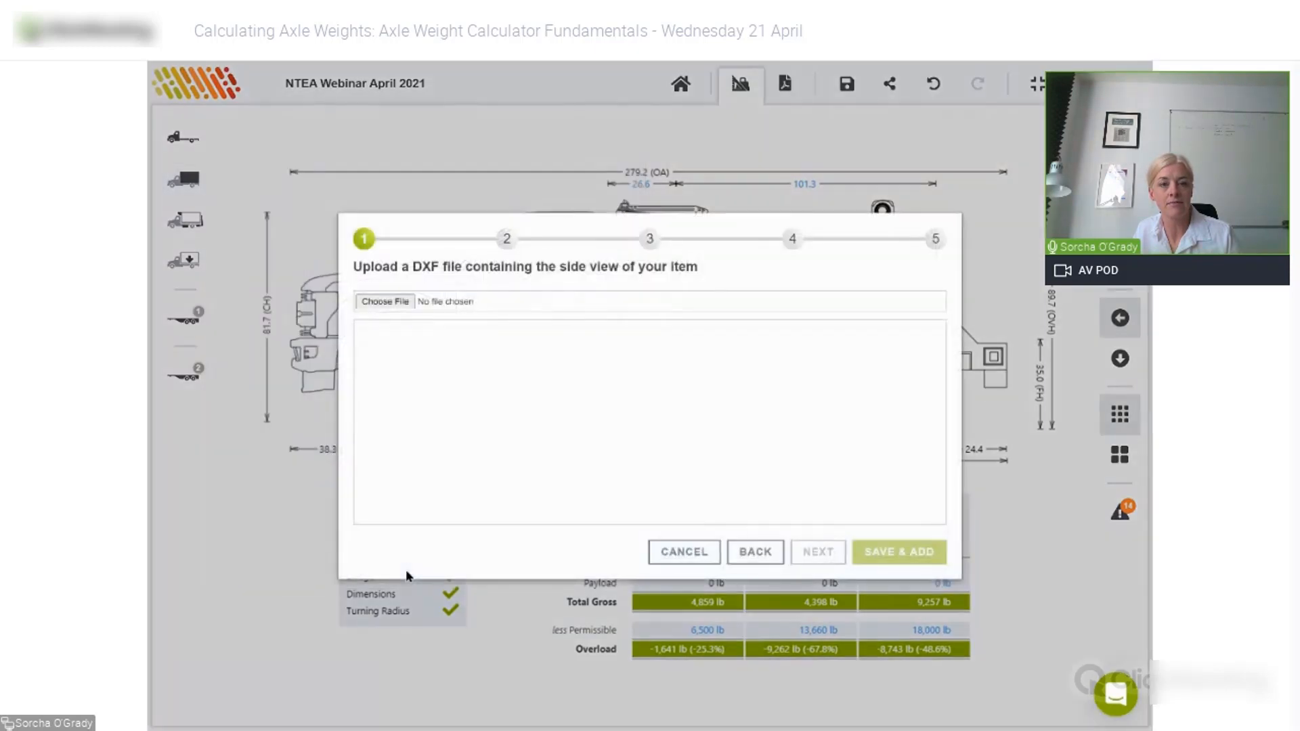
pyautogui.click(394, 295)
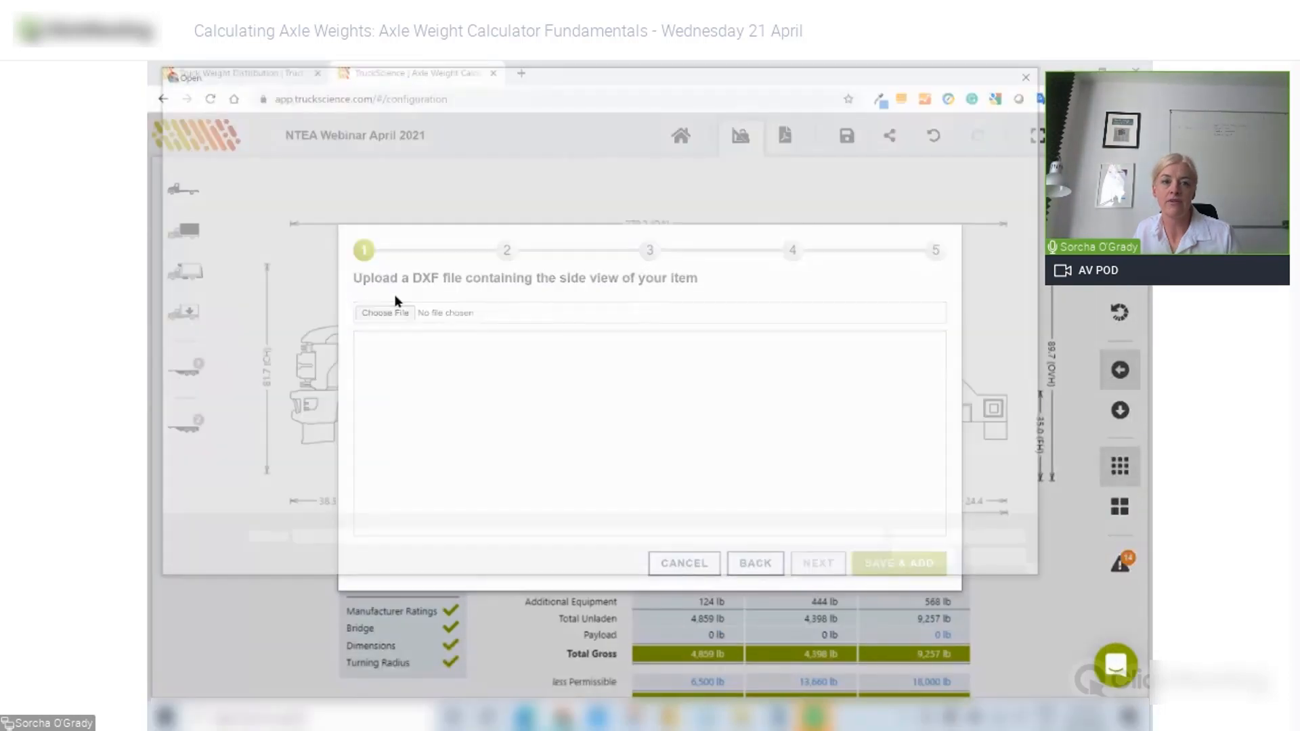
pyautogui.click(444, 190)
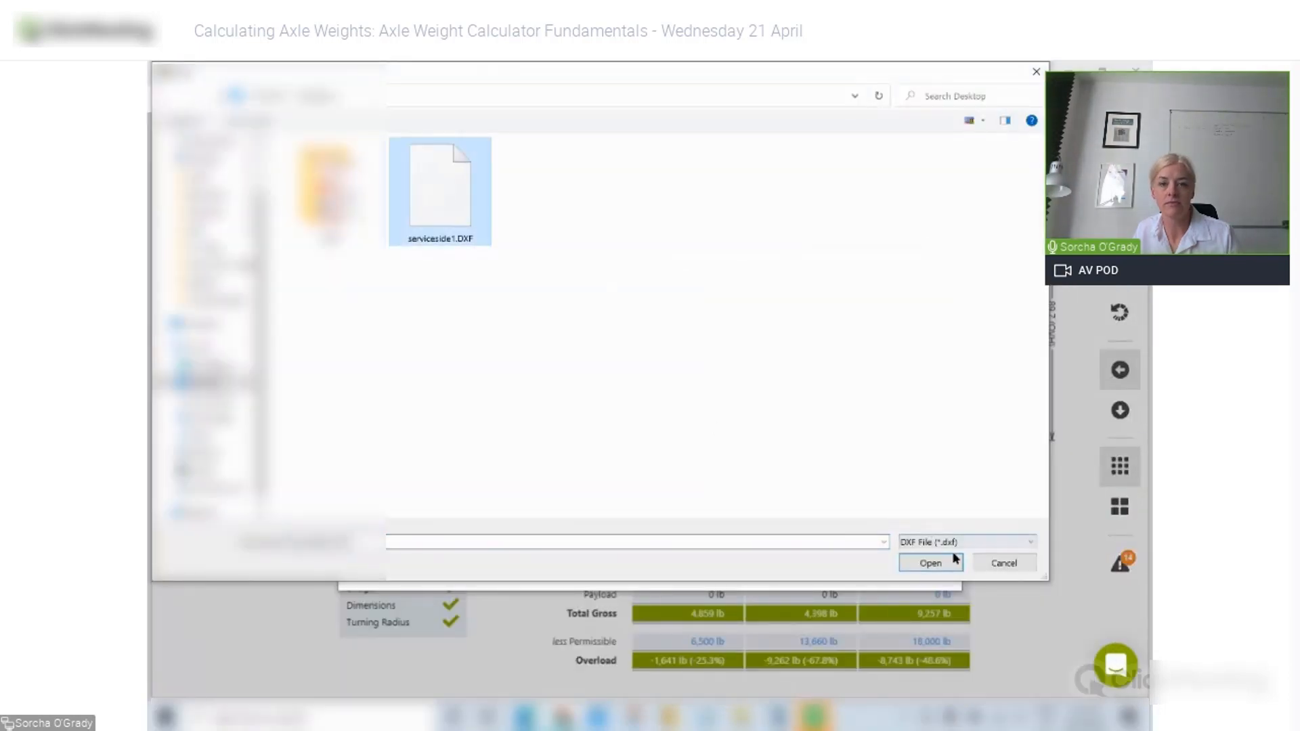
pyautogui.click(948, 561)
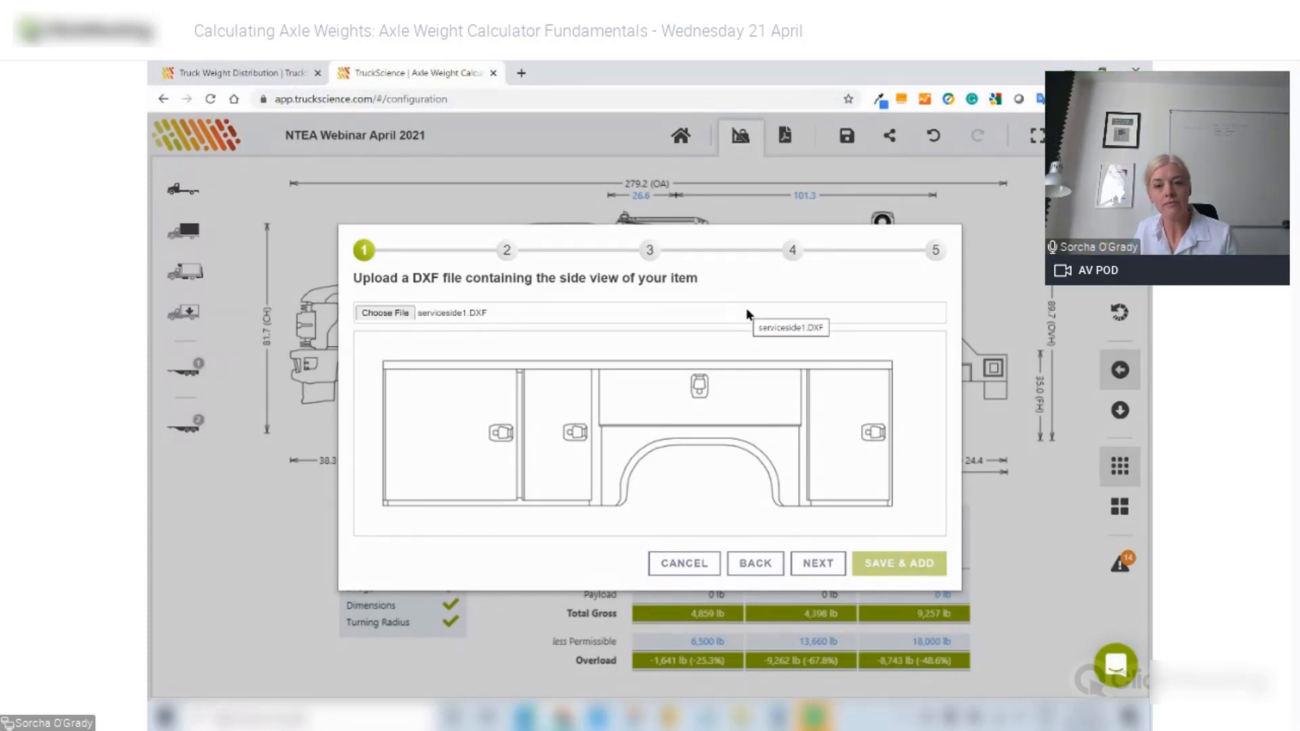
pyautogui.click(817, 564)
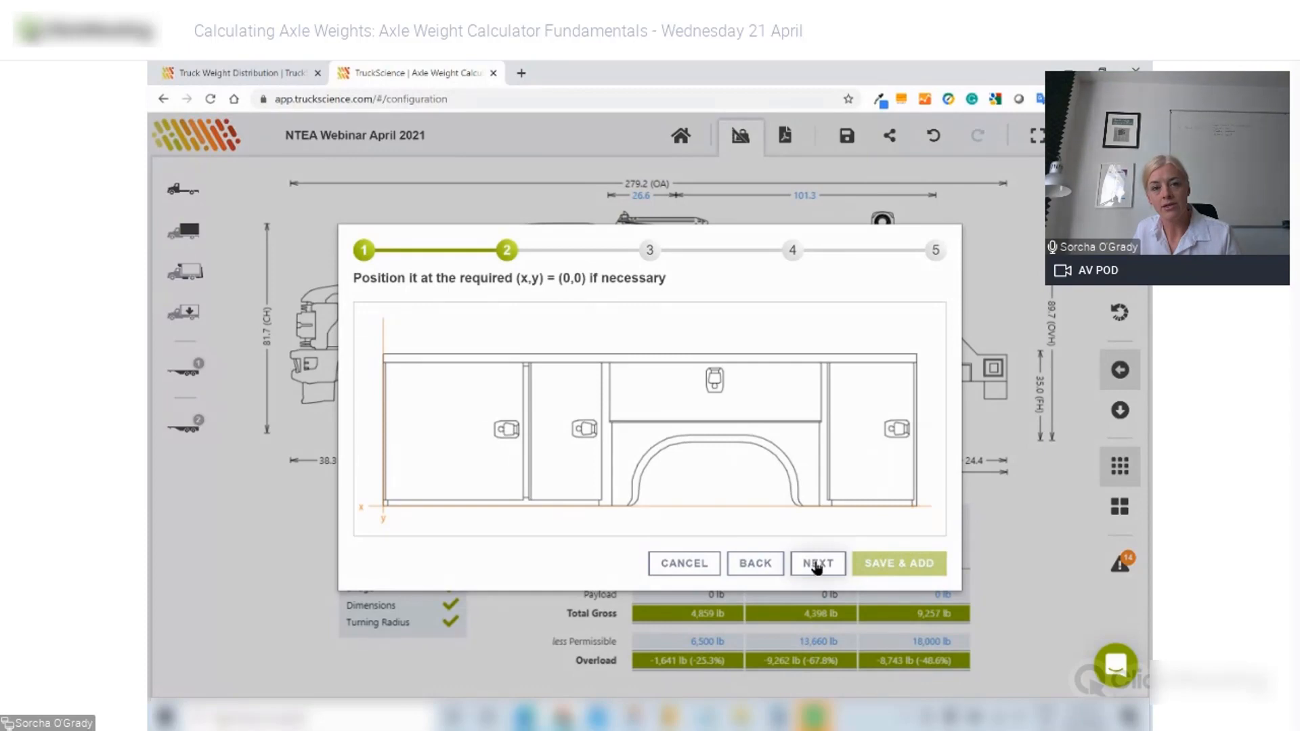
pyautogui.click(817, 564)
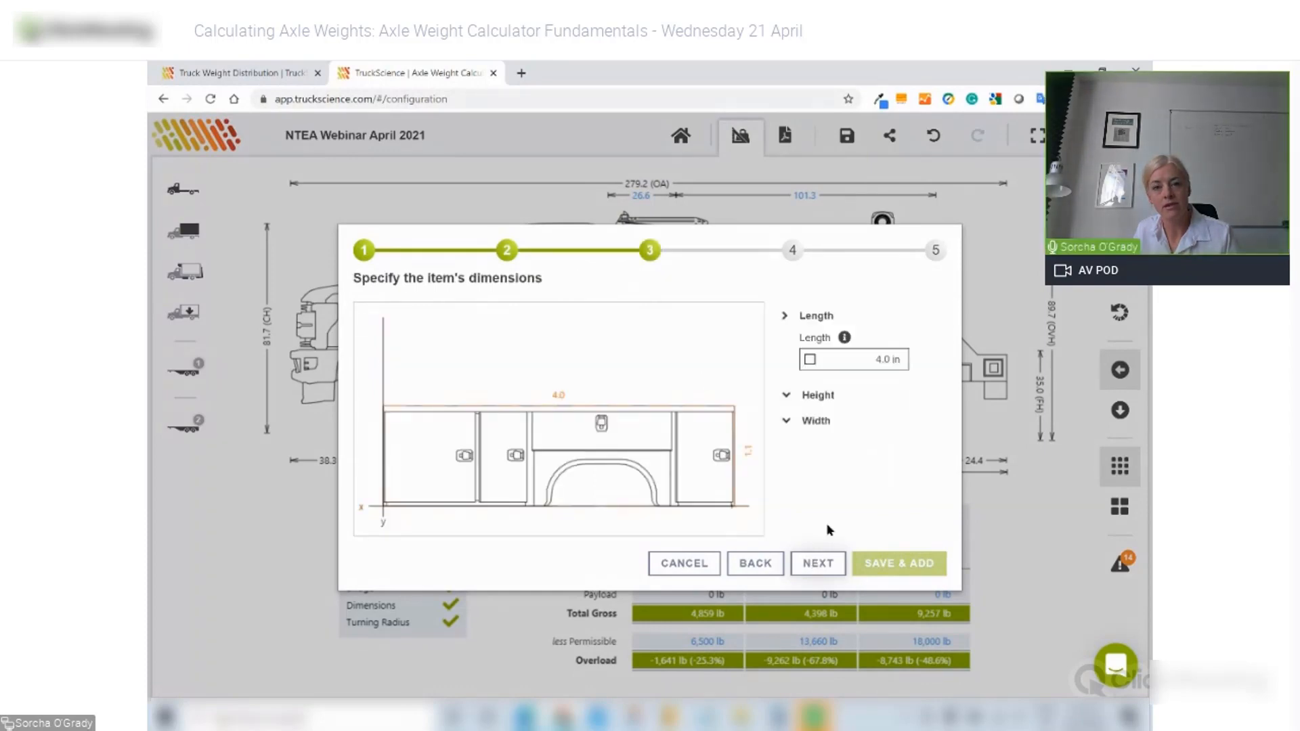
# - Set the imported body's length to 133.0 in and crossmember height to 5.0 in
pyautogui.click(810, 360)
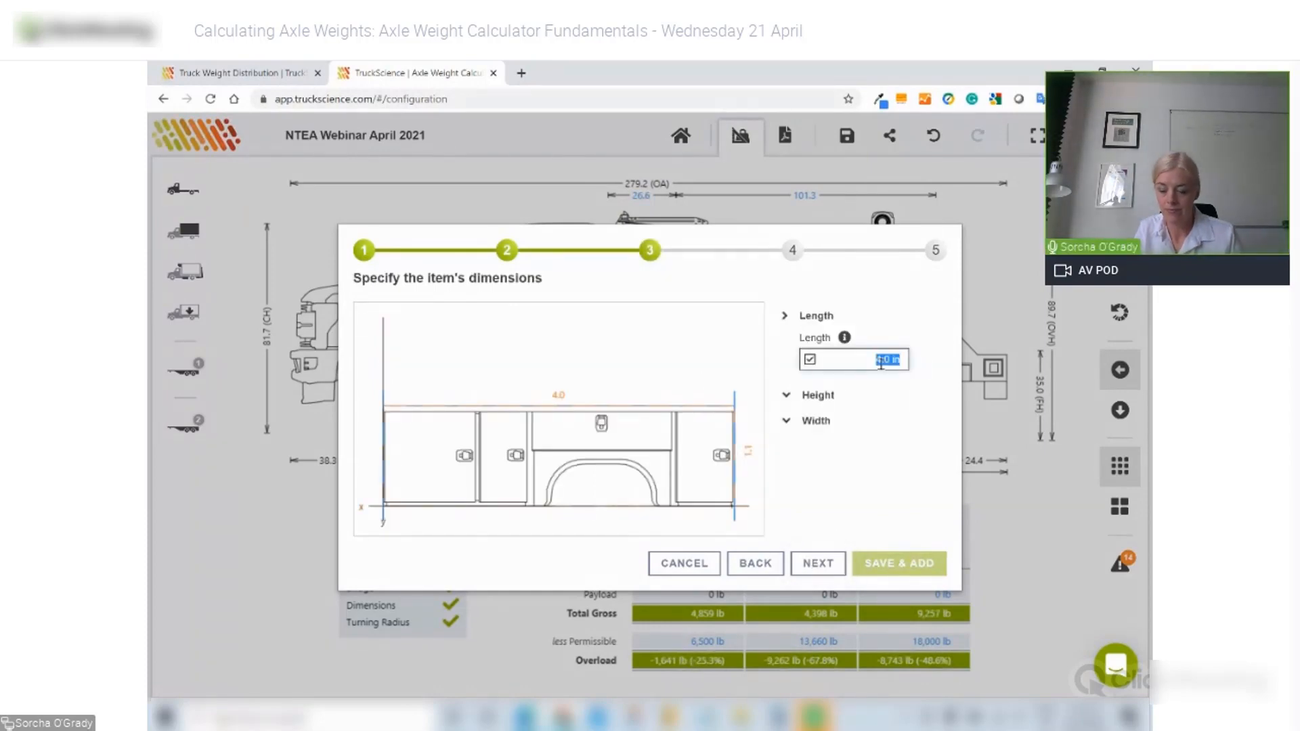
pyautogui.write('133')
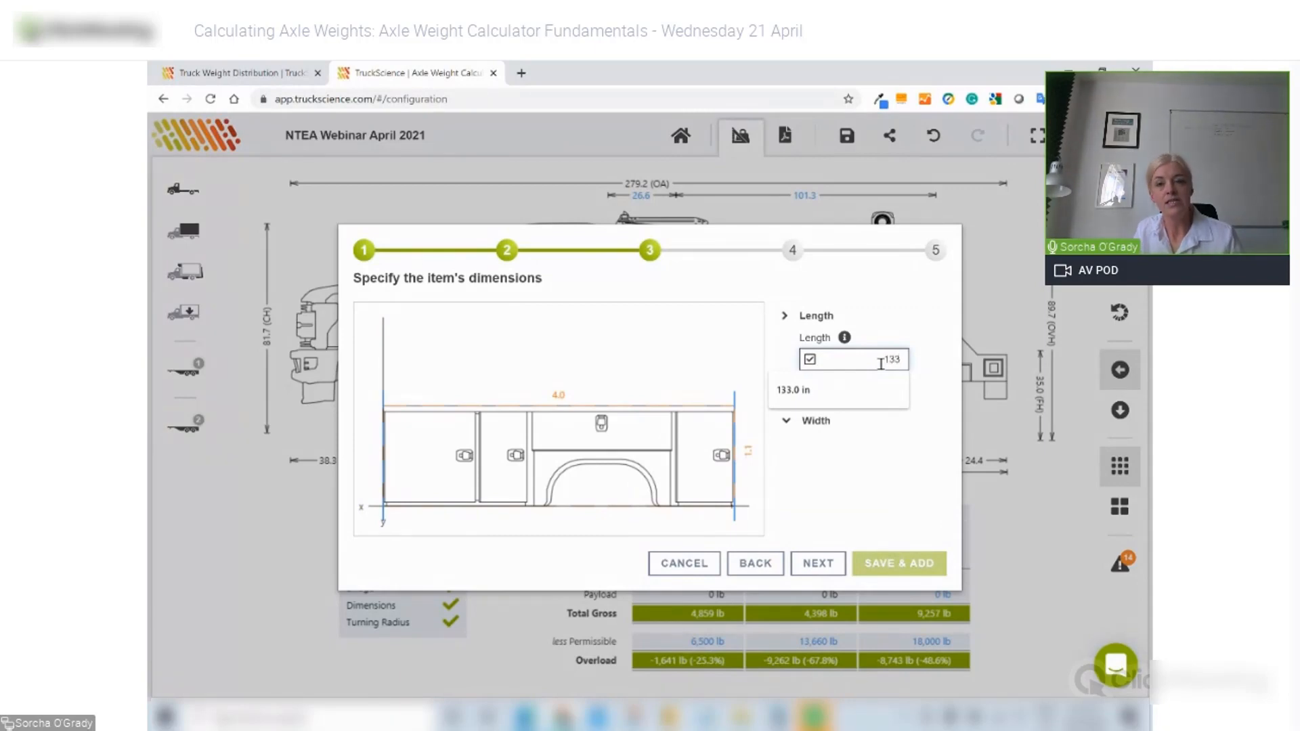
pyautogui.click(865, 434)
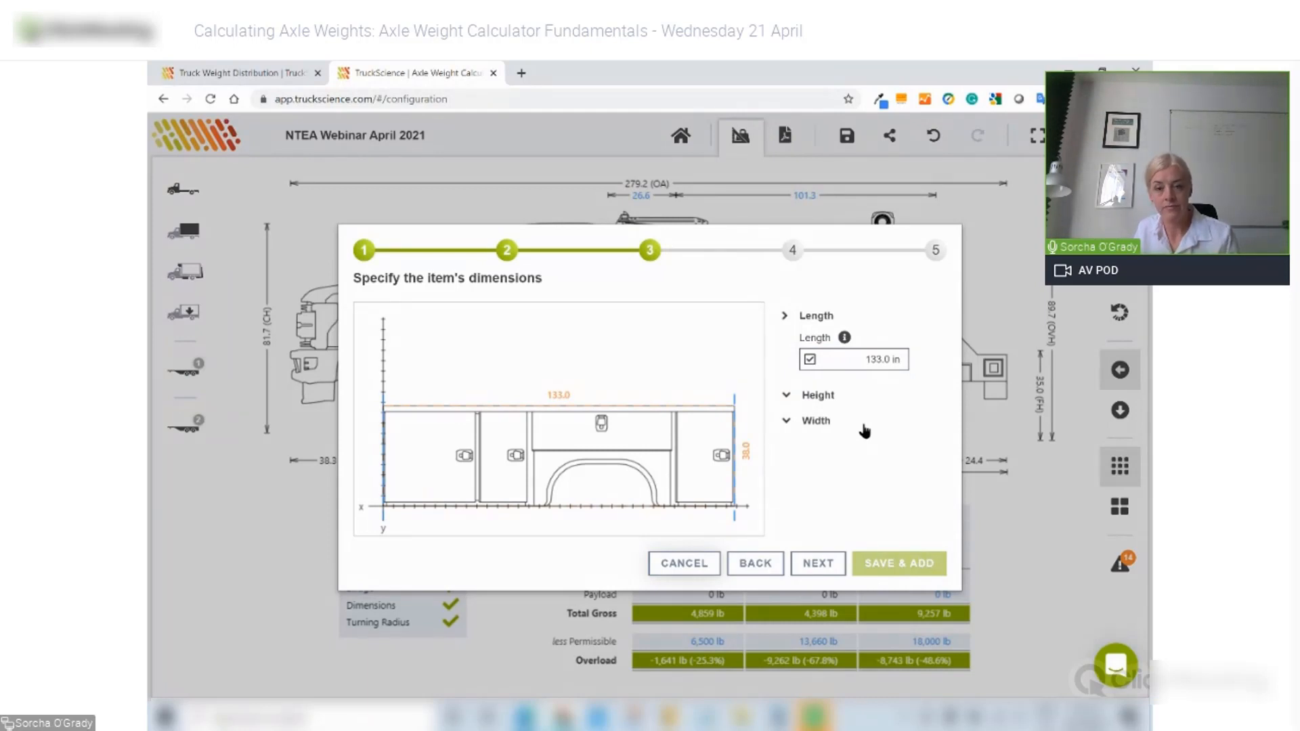
pyautogui.click(804, 402)
pyautogui.click(840, 475)
pyautogui.write('5')
pyautogui.press('Tab')
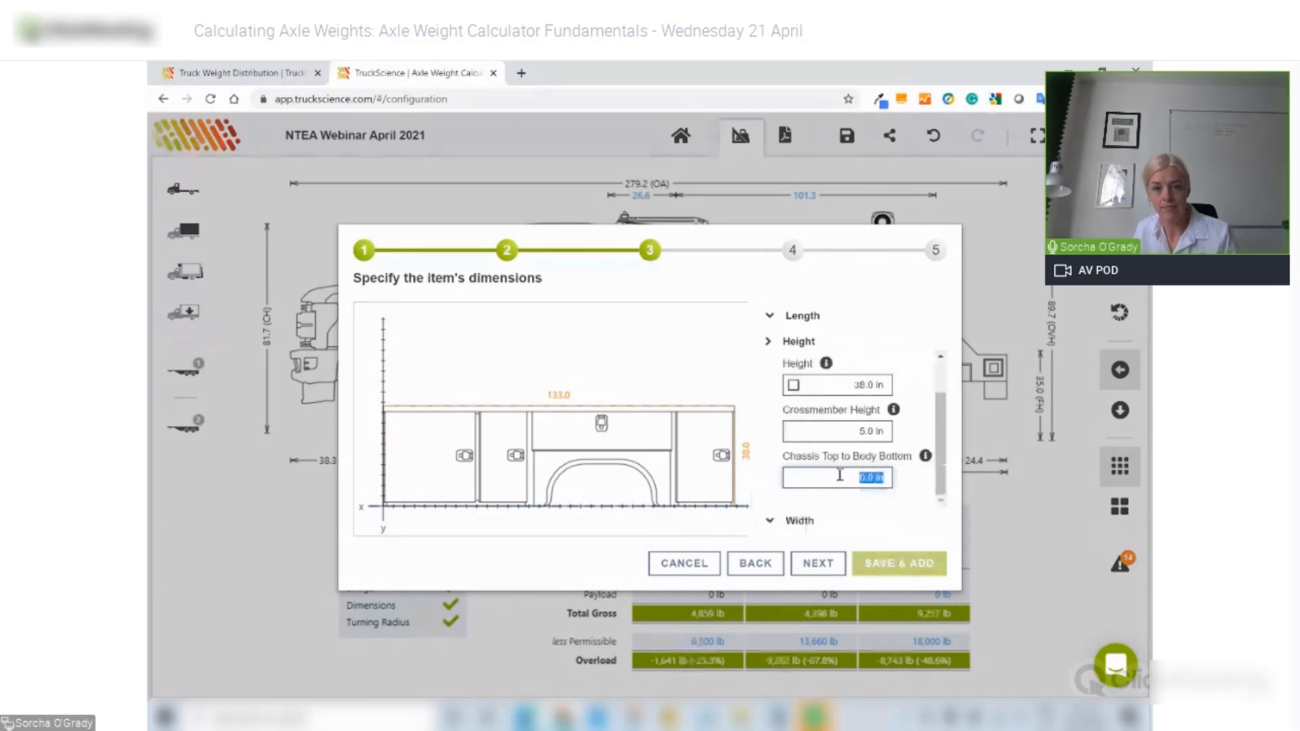
# - Set the body width to 94.0 in with both compartment depths at 25.0 in
pyautogui.click(796, 522)
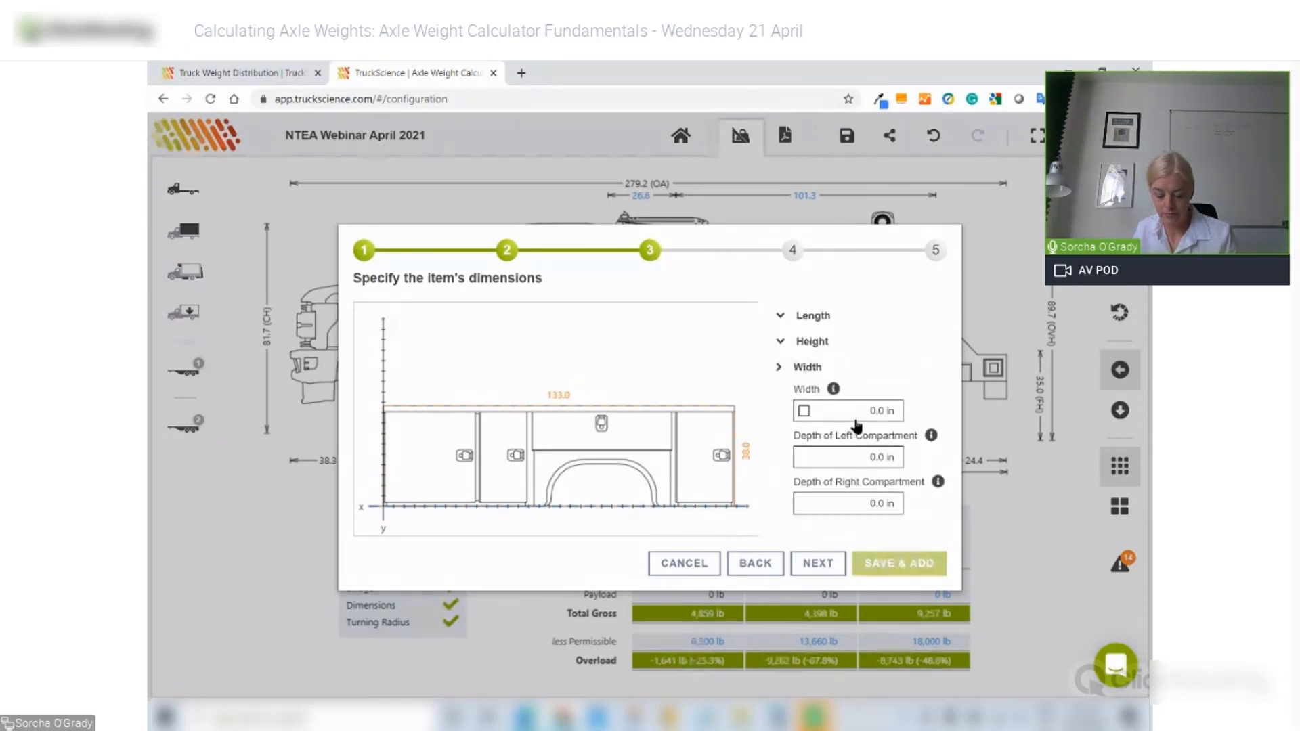
pyautogui.click(854, 420)
pyautogui.write('94')
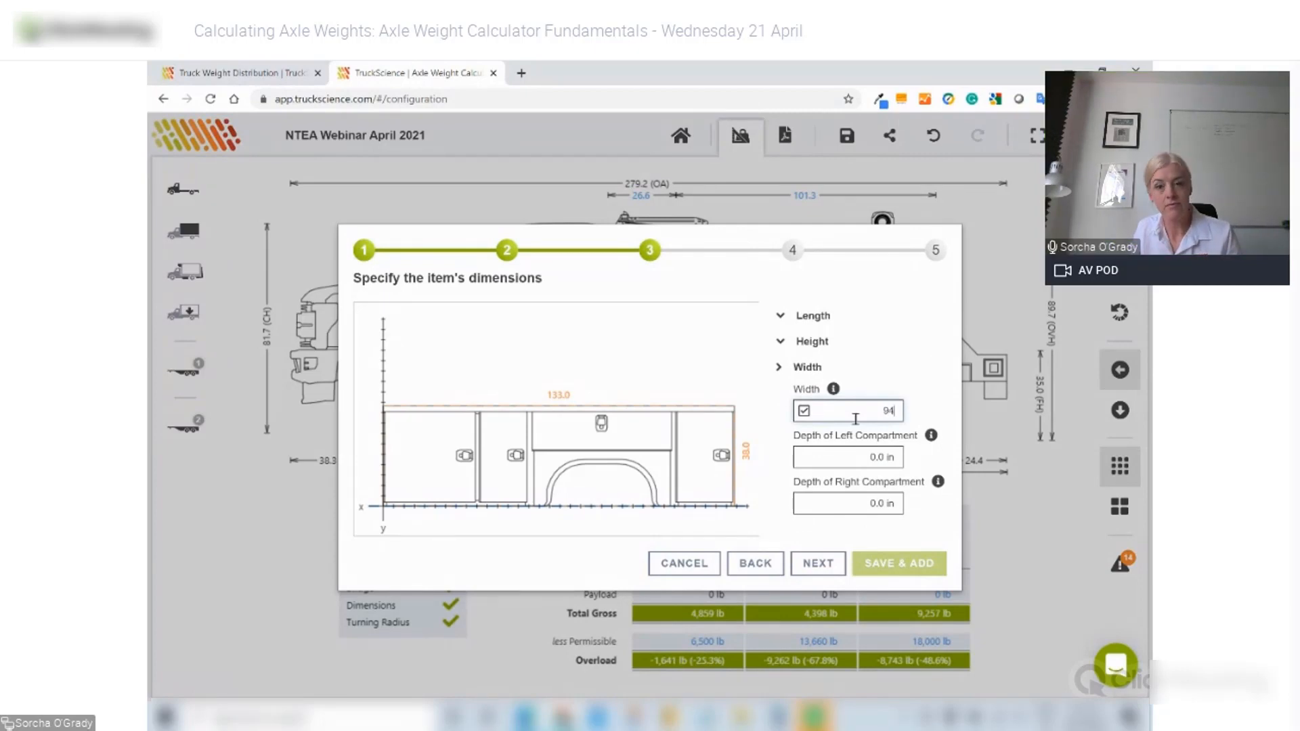
pyautogui.click(880, 463)
pyautogui.write('25')
pyautogui.press('Tab')
pyautogui.write('25')
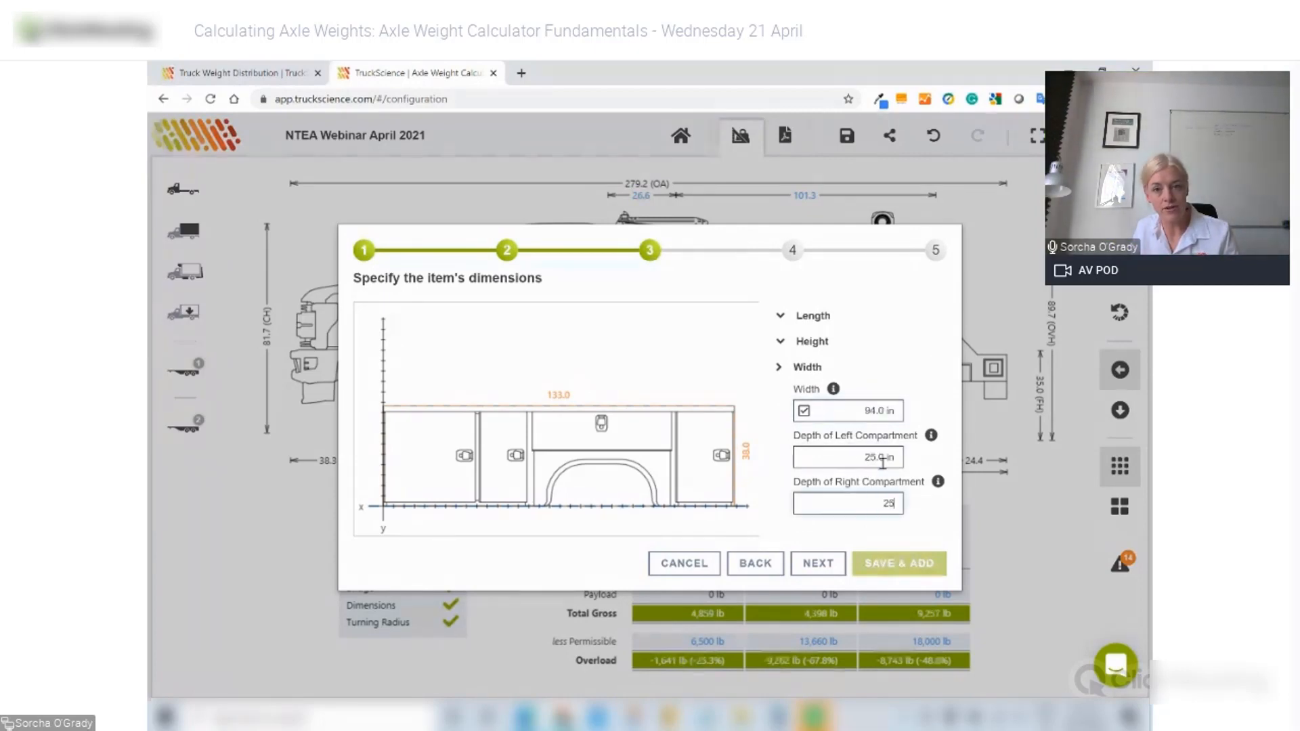
pyautogui.press('Tab')
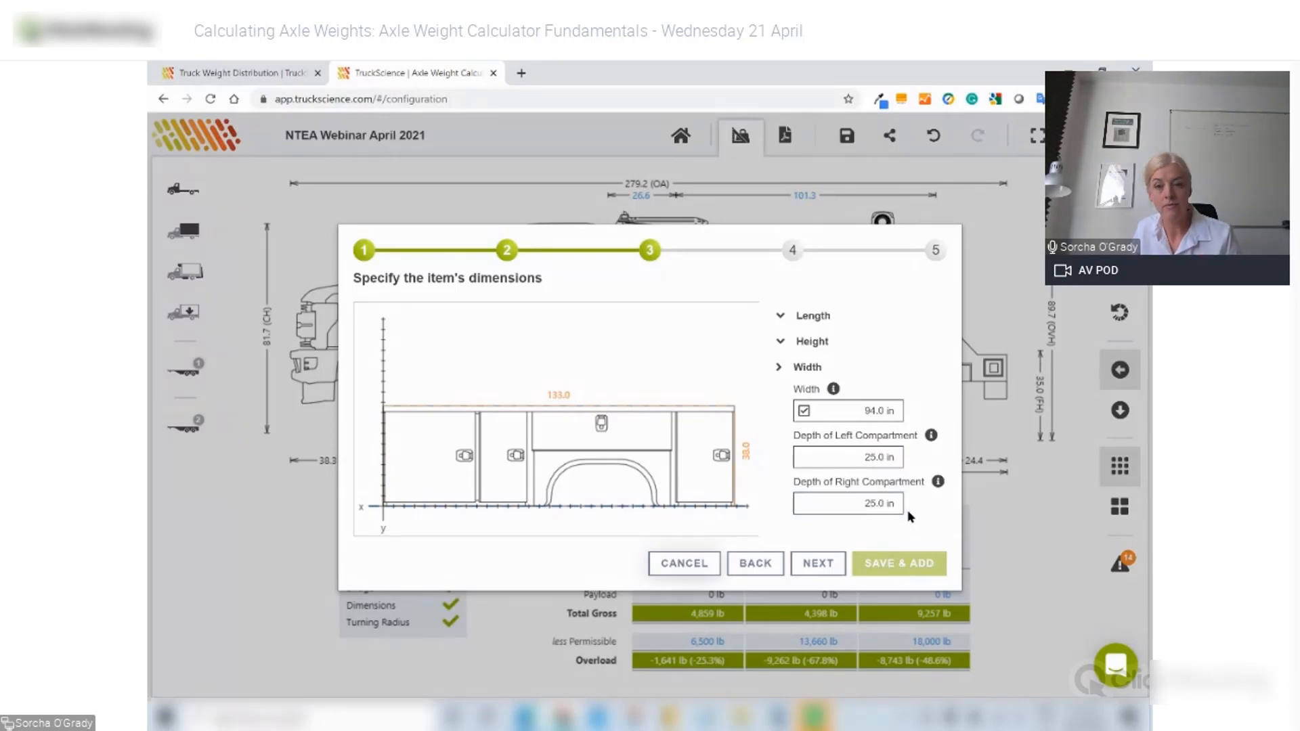
# - Give the imported body a 997 lb weight, describe it as MSB20210421ABC, and add it to the truck
pyautogui.click(829, 567)
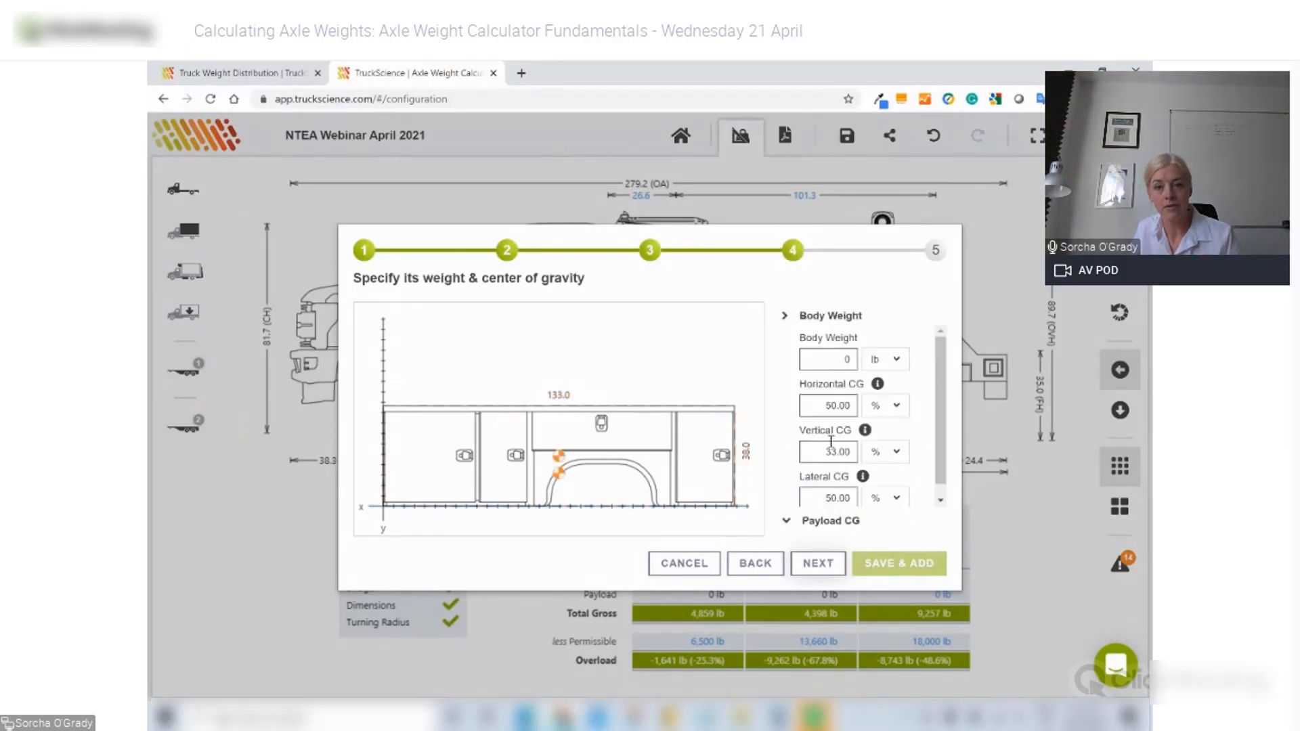
pyautogui.doubleClick(846, 363)
pyautogui.write('997')
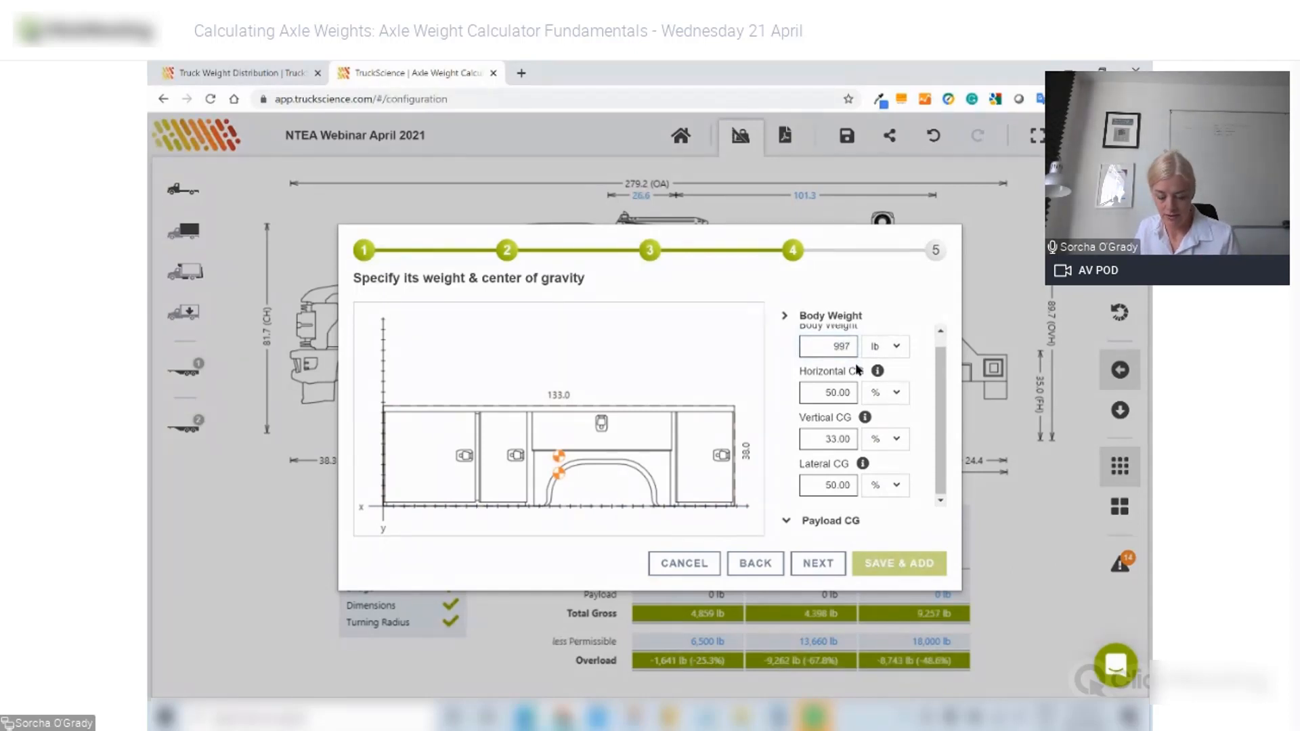
pyautogui.click(818, 565)
pyautogui.click(535, 313)
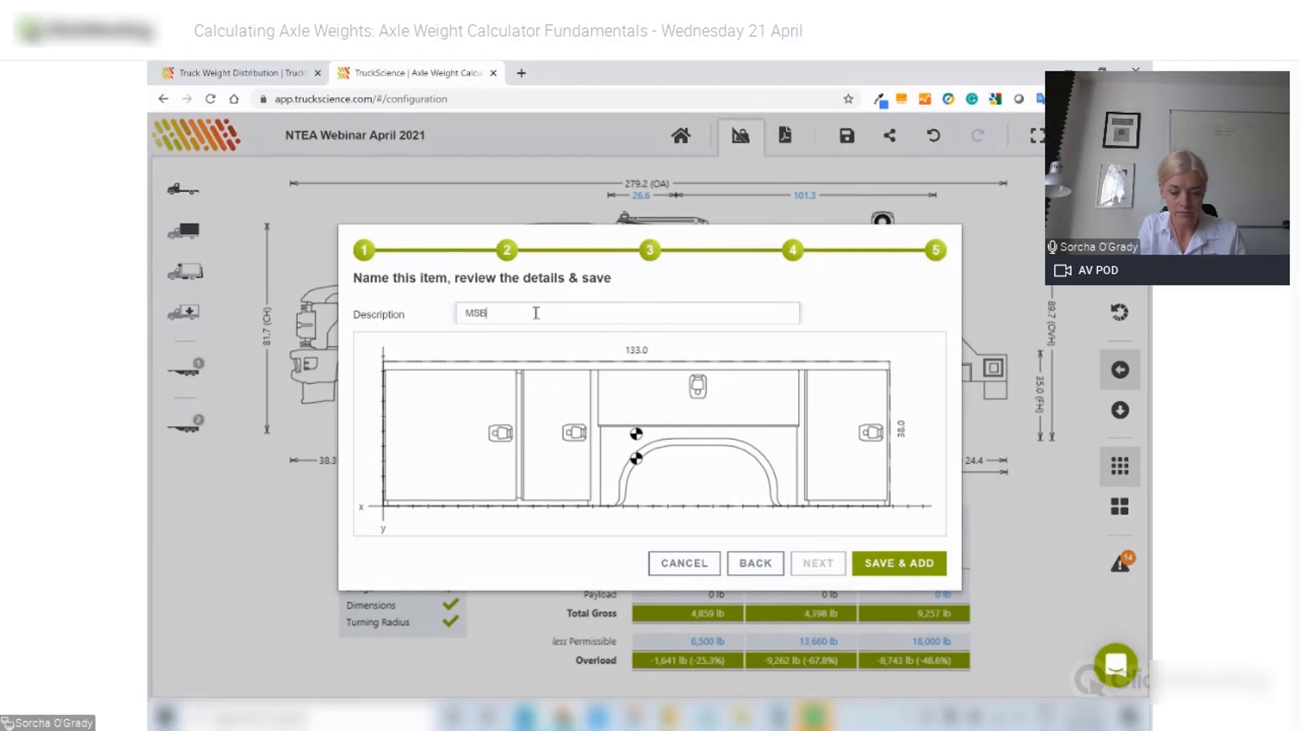
pyautogui.write('MSB20210421ABC')
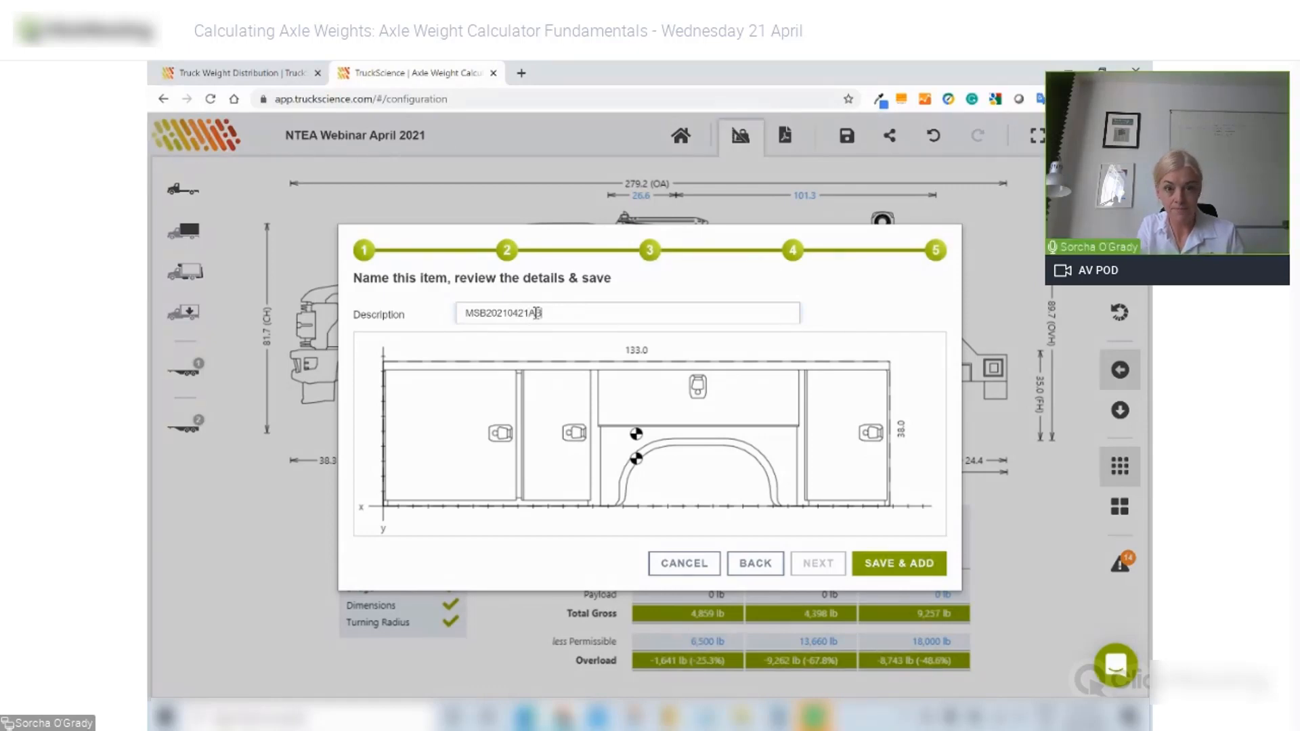
pyautogui.click(896, 569)
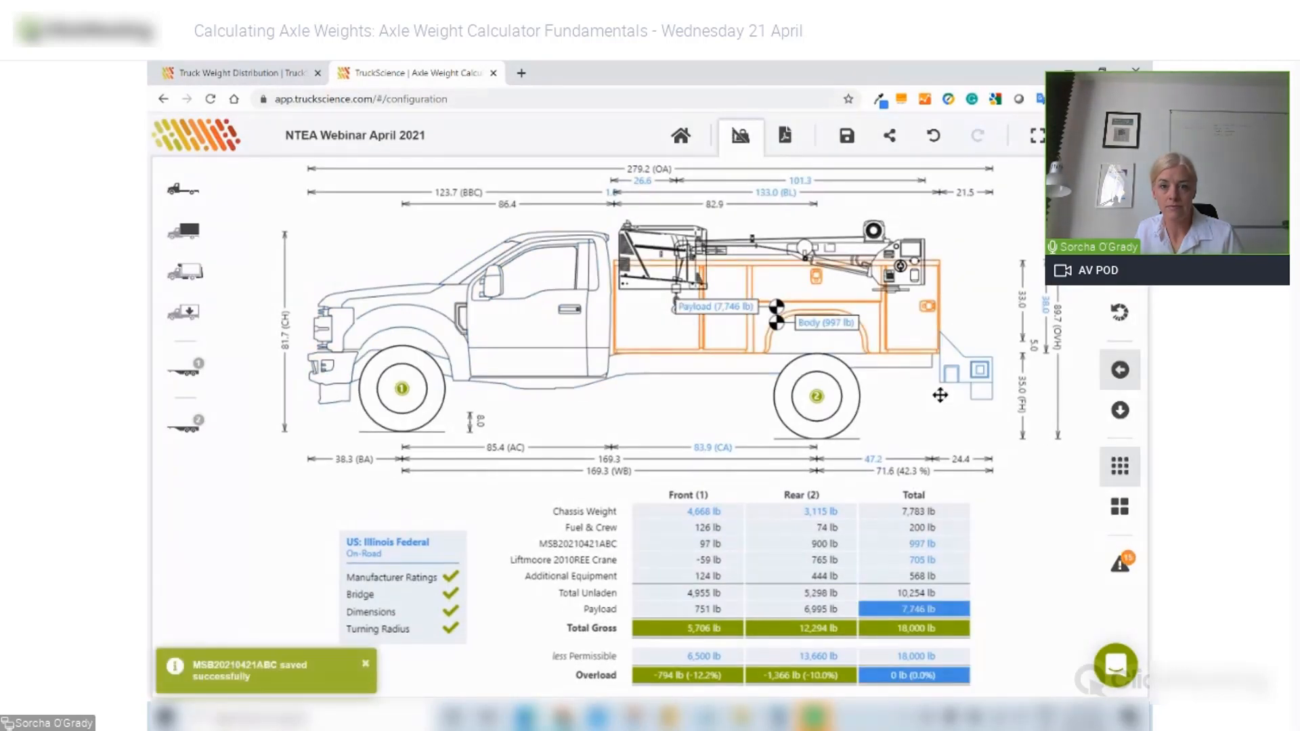
# - Drag the MSB20210421ABC service body down so it sits lower, around the rear wheel
pyautogui.click(908, 319)
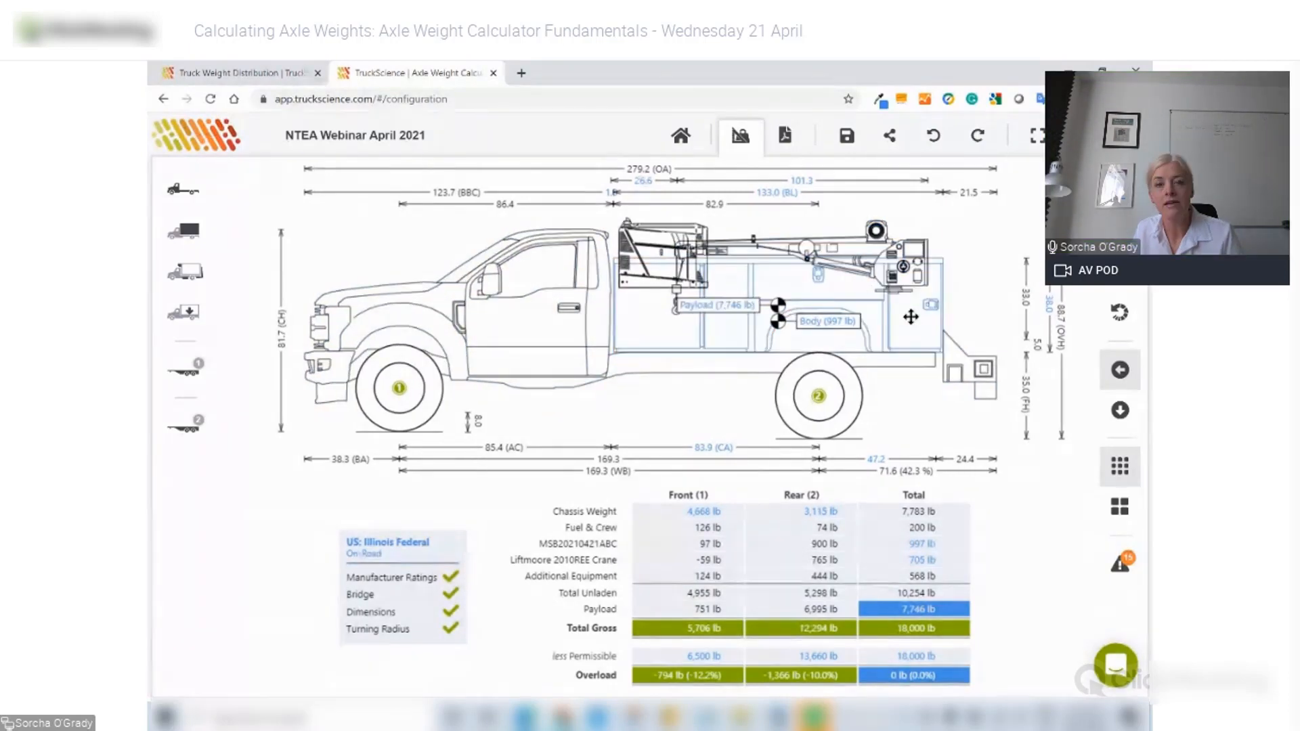
pyautogui.moveTo(911, 319); pyautogui.dragTo(910, 351)
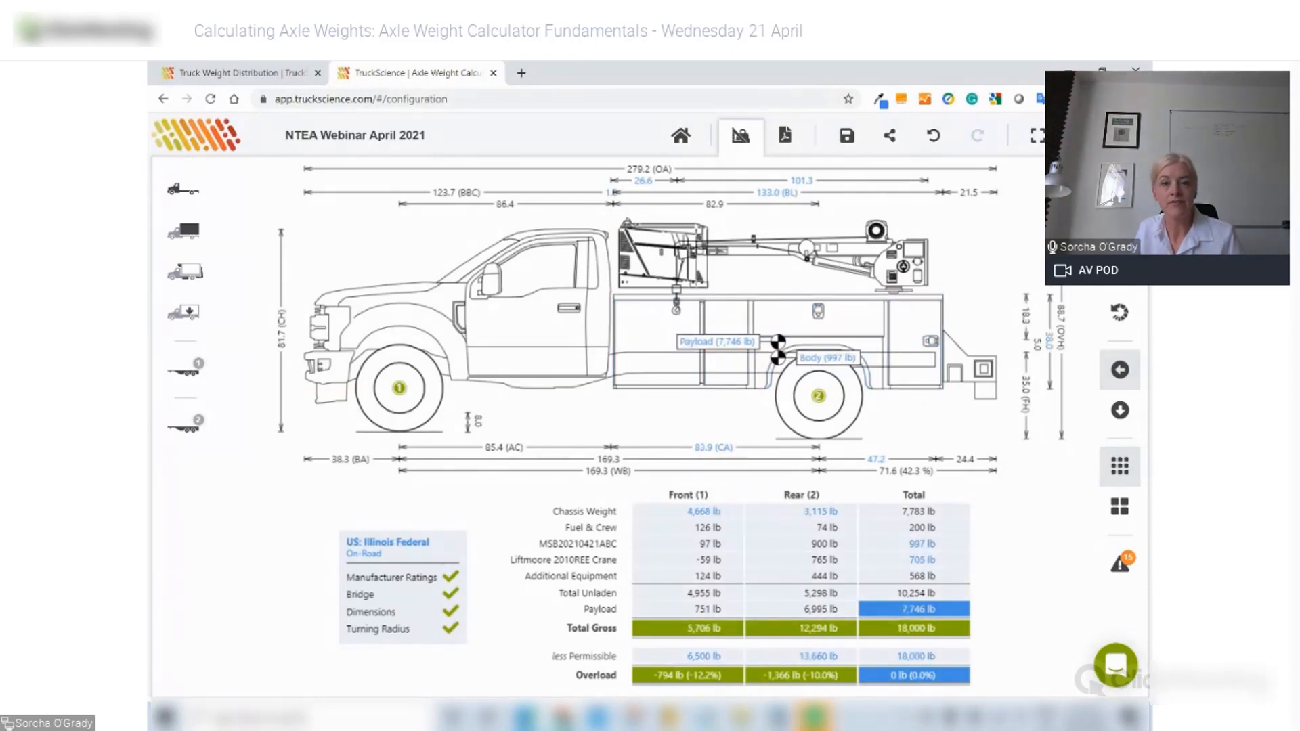
# - Save body MSB20210421ABC to the Team Library and share a read-only copy publicly
pyautogui.doubleClick(648, 339)
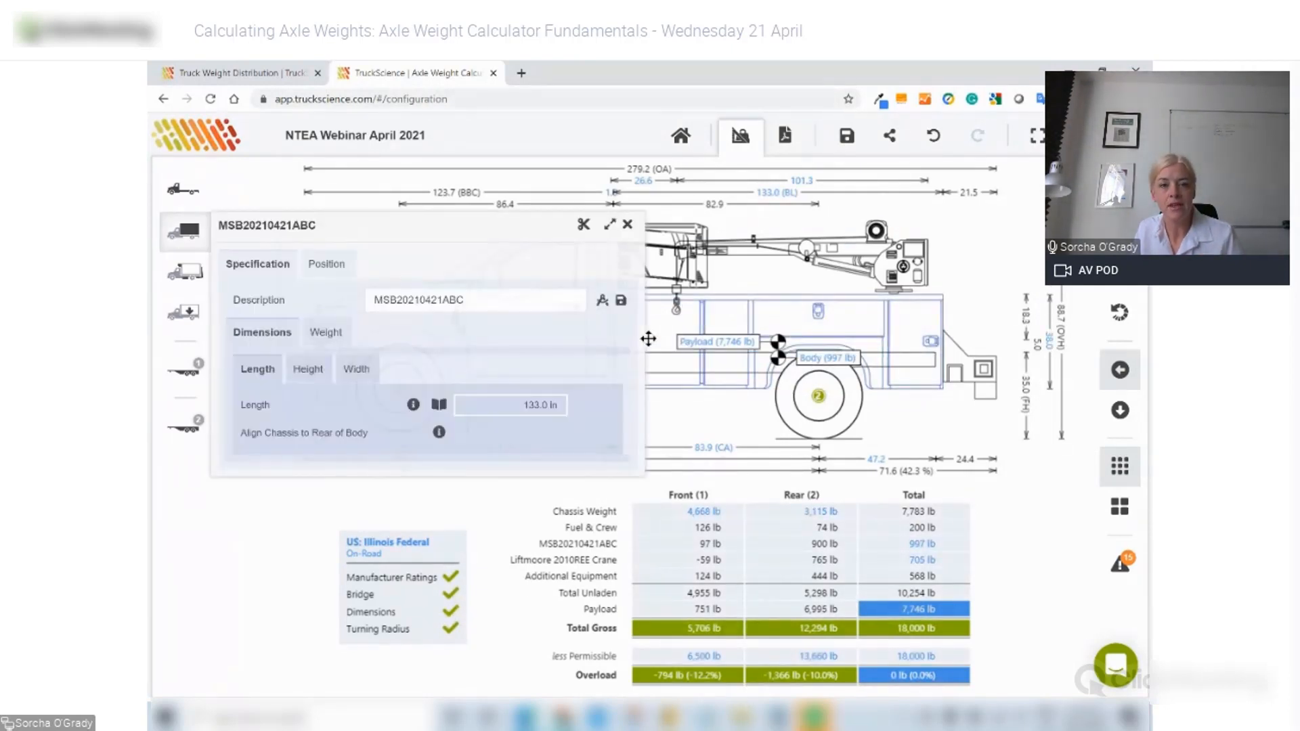
pyautogui.click(621, 302)
pyautogui.click(618, 427)
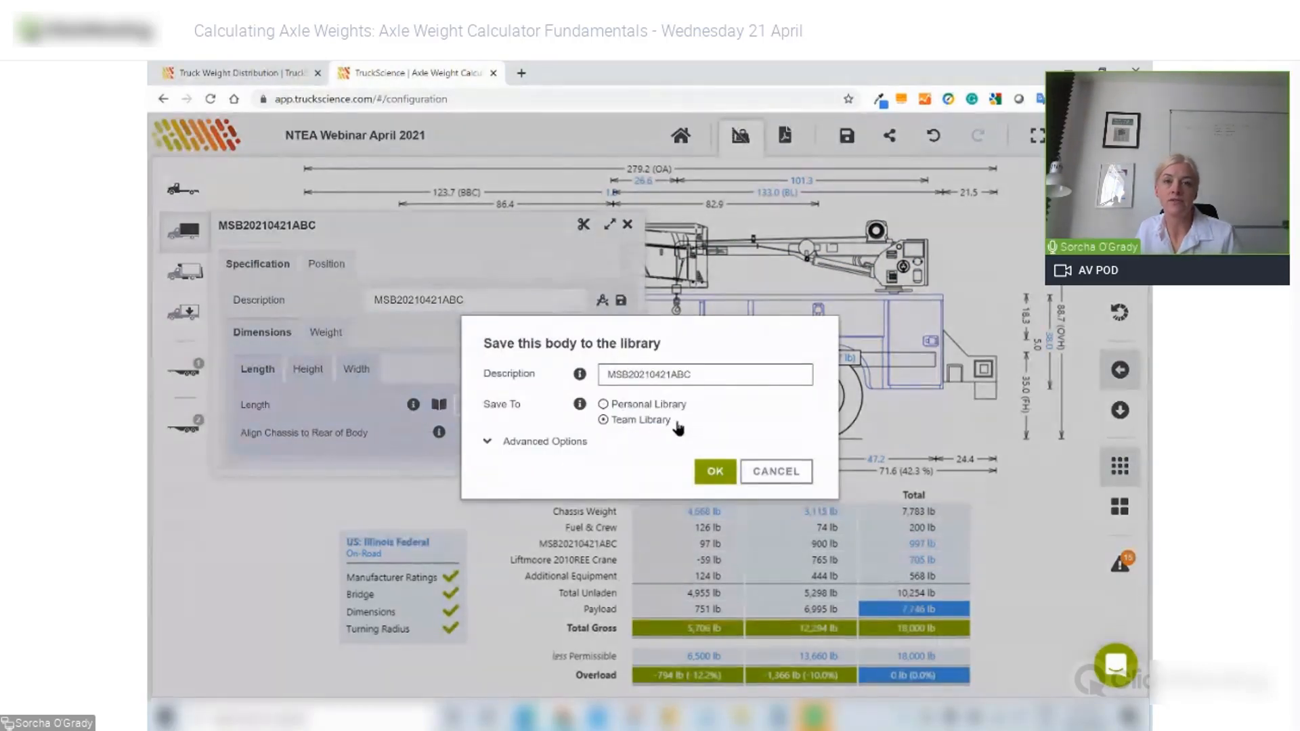
pyautogui.click(525, 447)
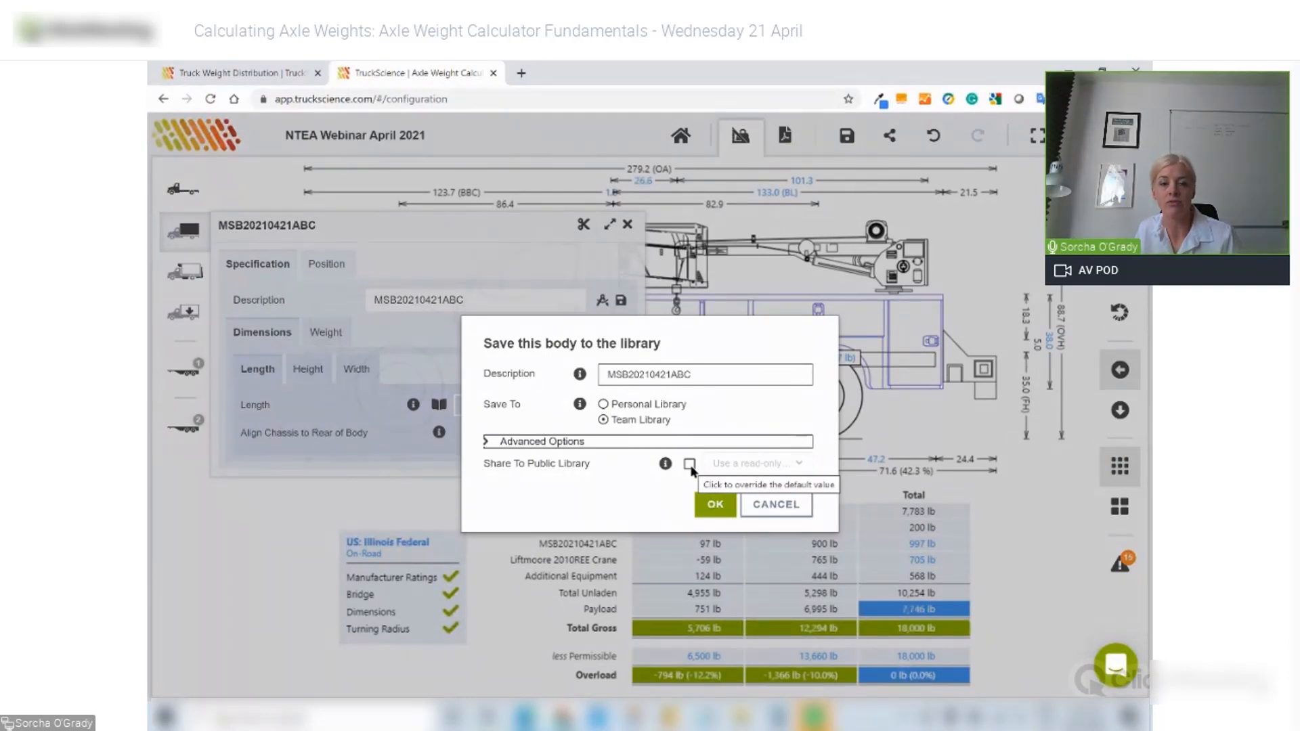
pyautogui.click(690, 465)
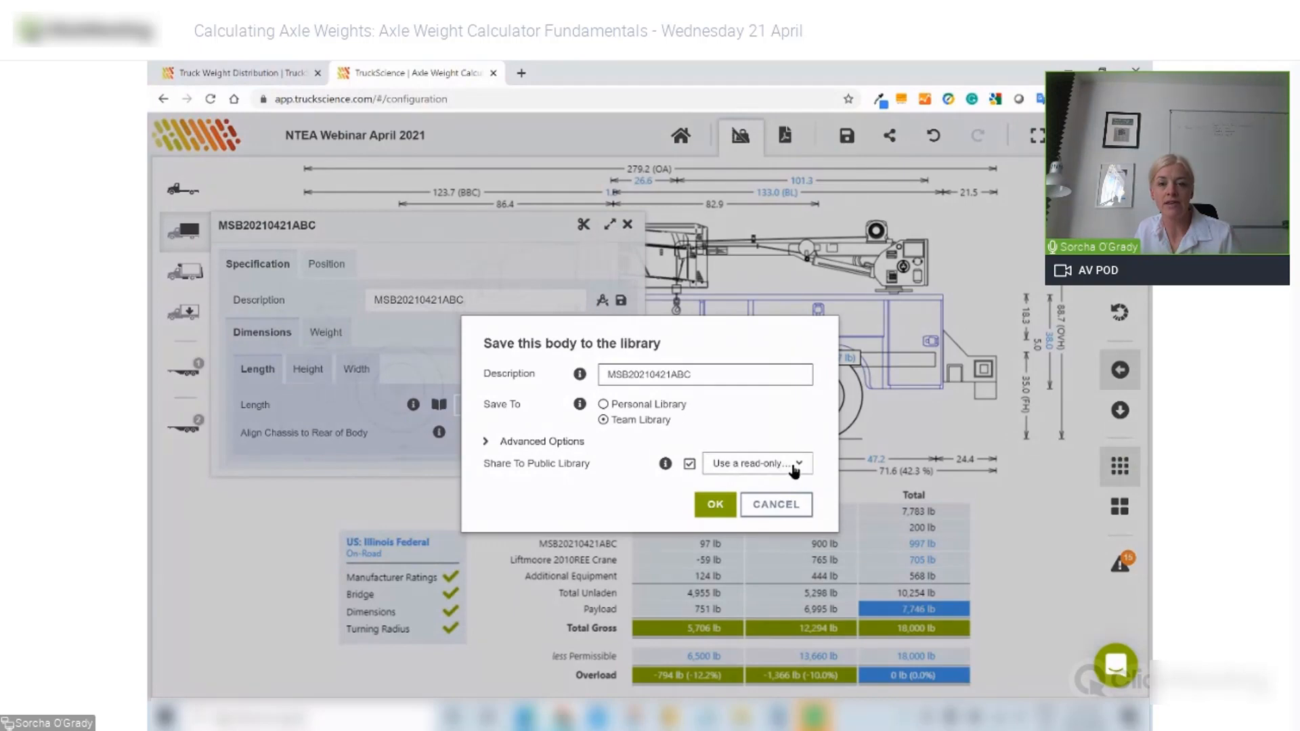
pyautogui.click(795, 467)
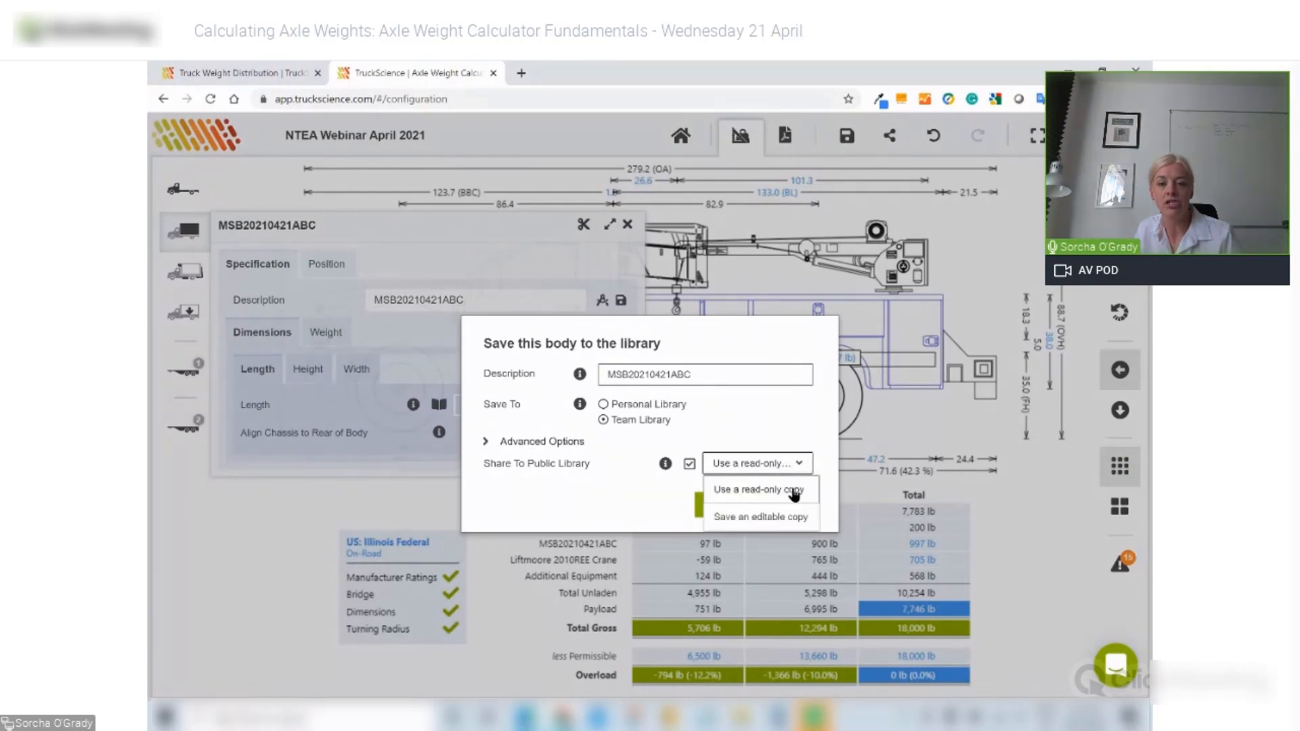
pyautogui.click(779, 440)
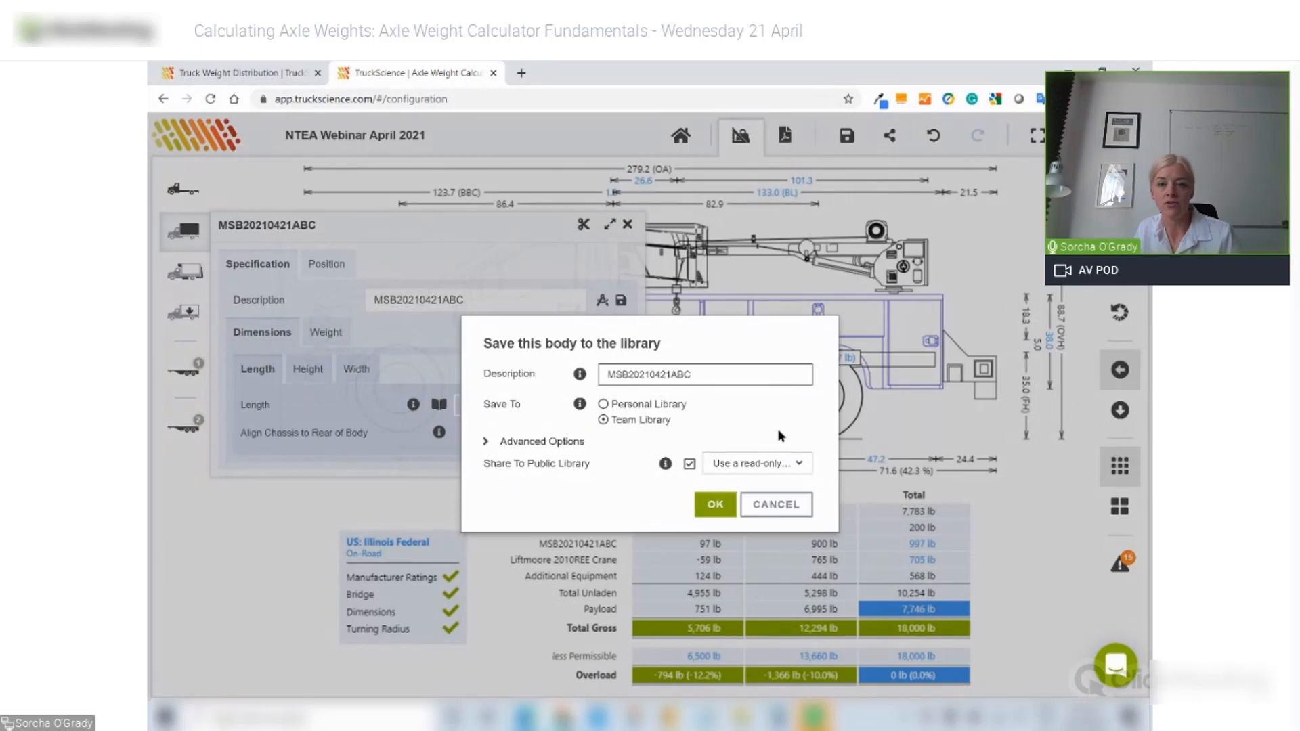
pyautogui.click(716, 506)
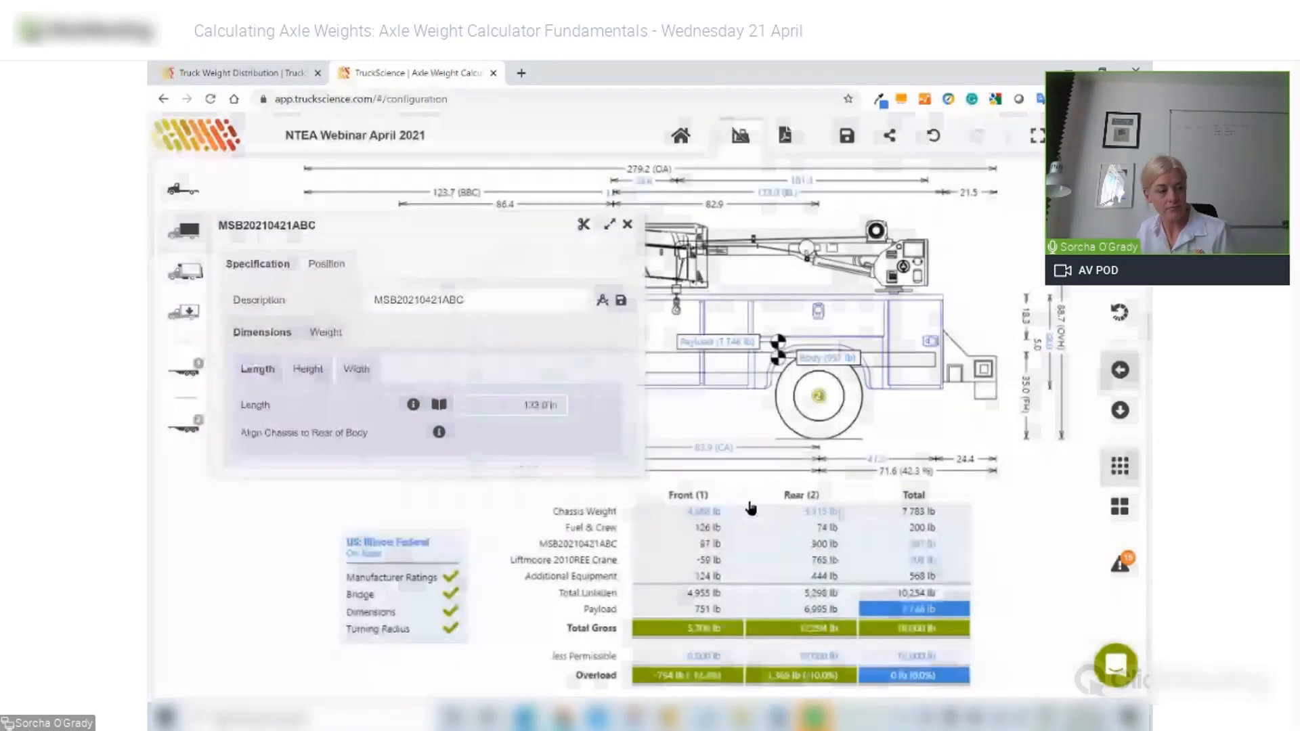
# - Switch the truck payload to Detailed Payload, dropping payload to 0 lb and gross to 10,254 lb
pyautogui.click(629, 226)
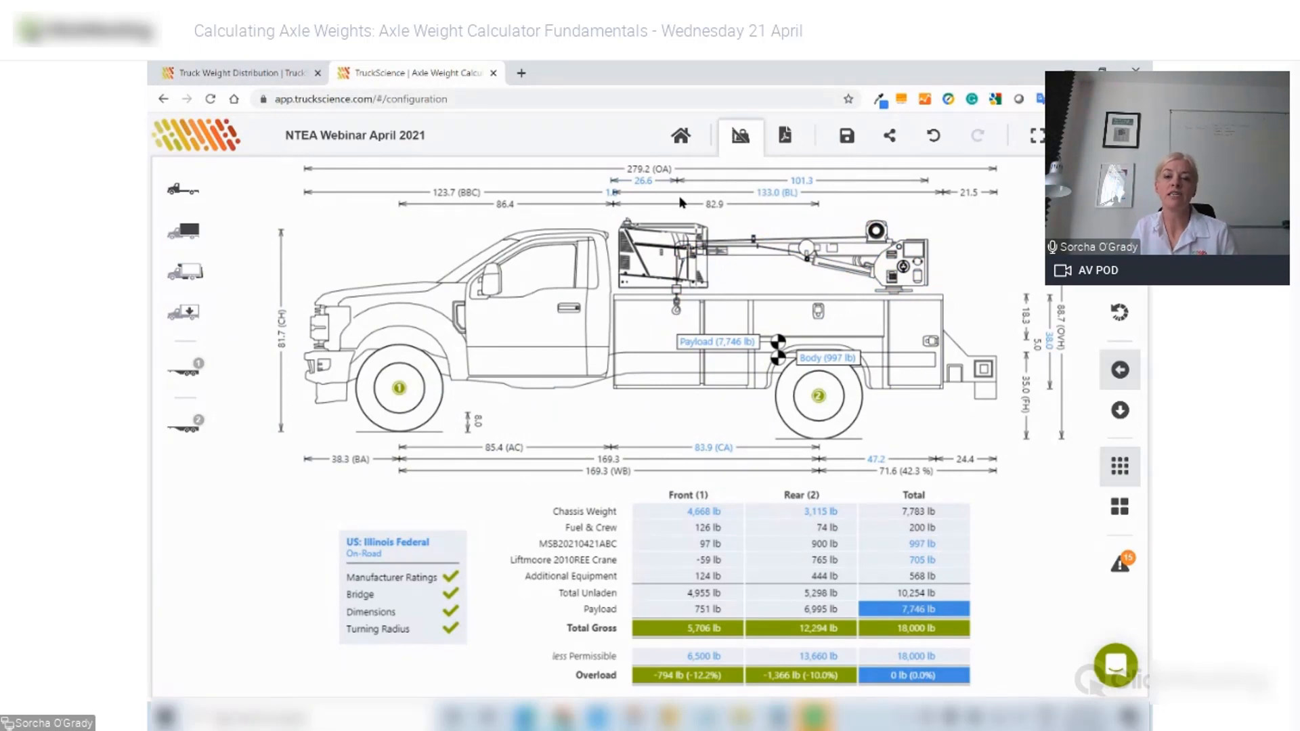
pyautogui.click(185, 313)
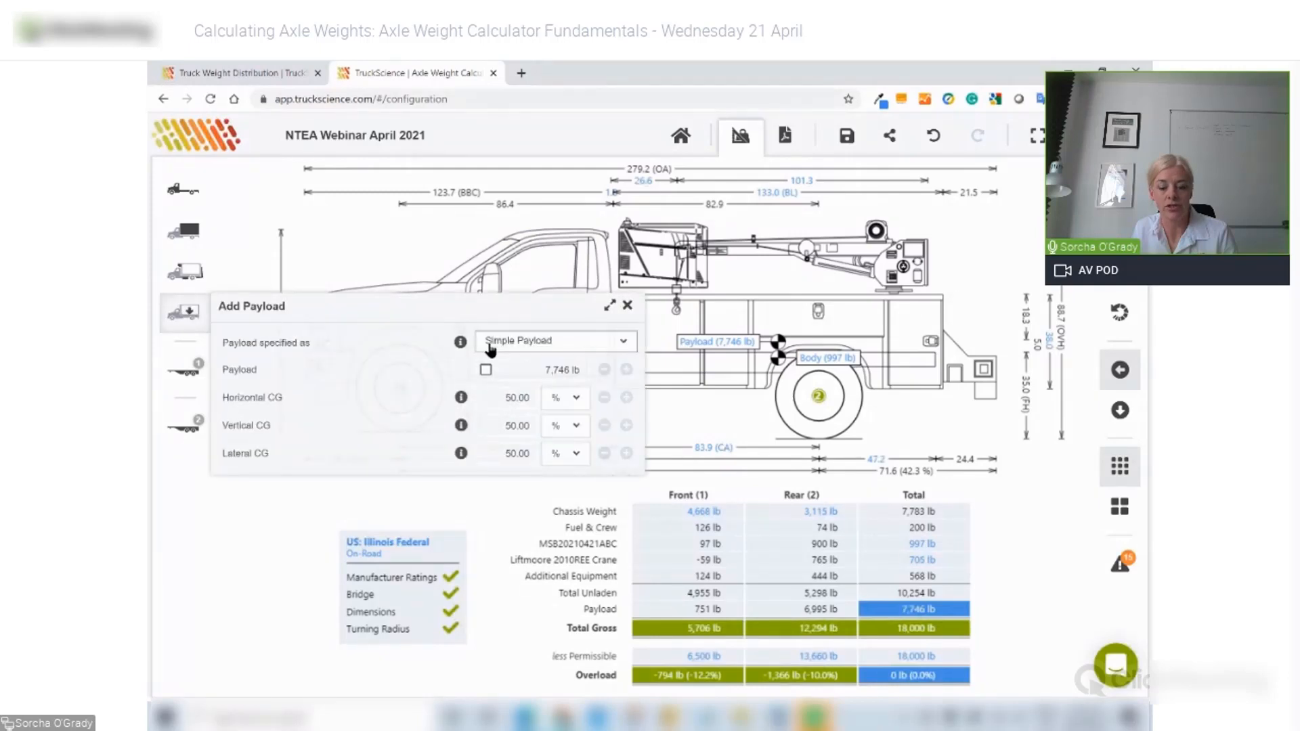
pyautogui.click(549, 342)
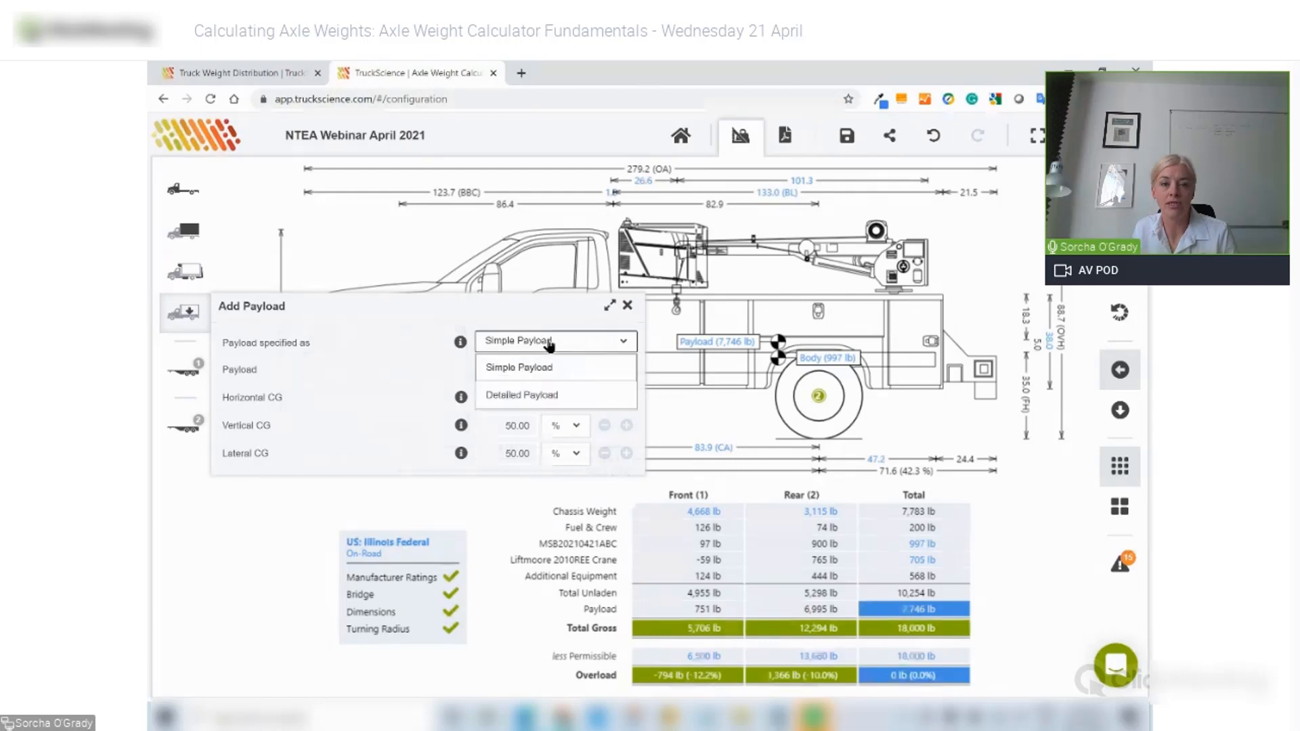
pyautogui.click(529, 396)
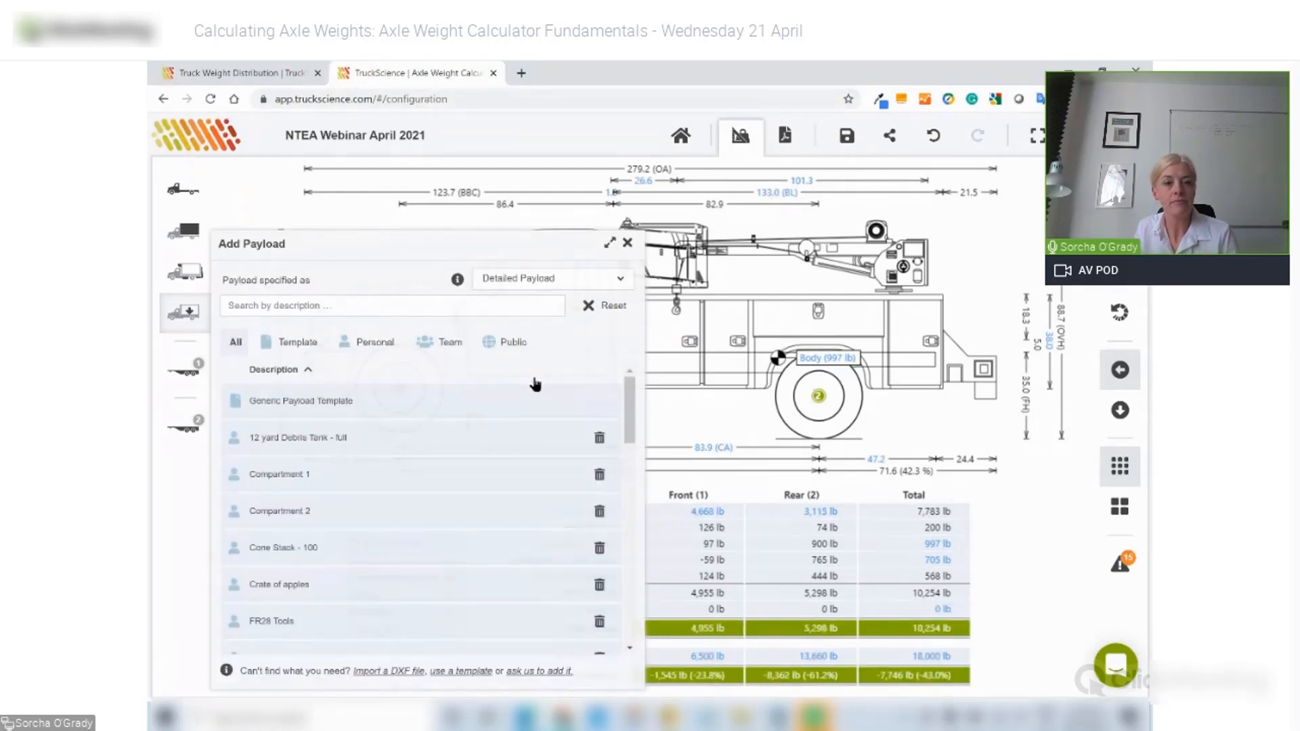
# - Add the Generic Payload Template and rename it Tools
pyautogui.click(293, 346)
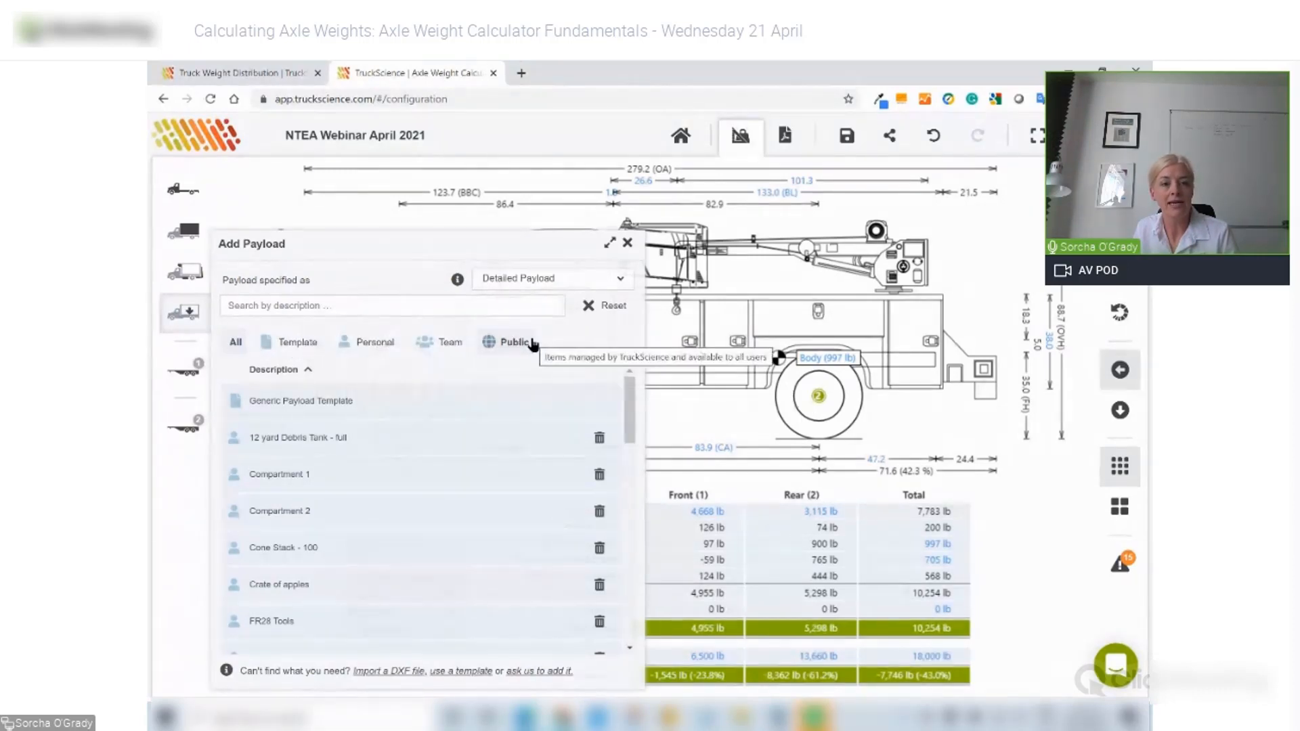
pyautogui.click(362, 401)
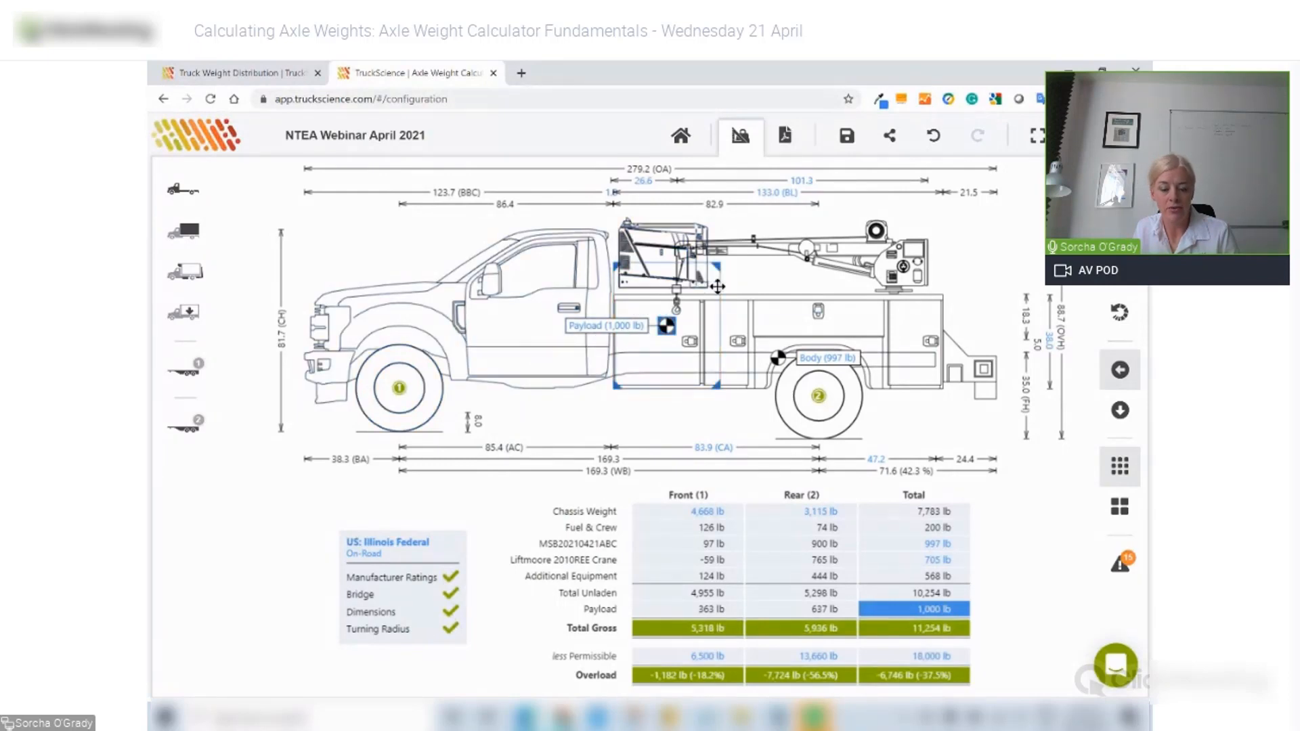
pyautogui.click(185, 313)
pyautogui.click(338, 391)
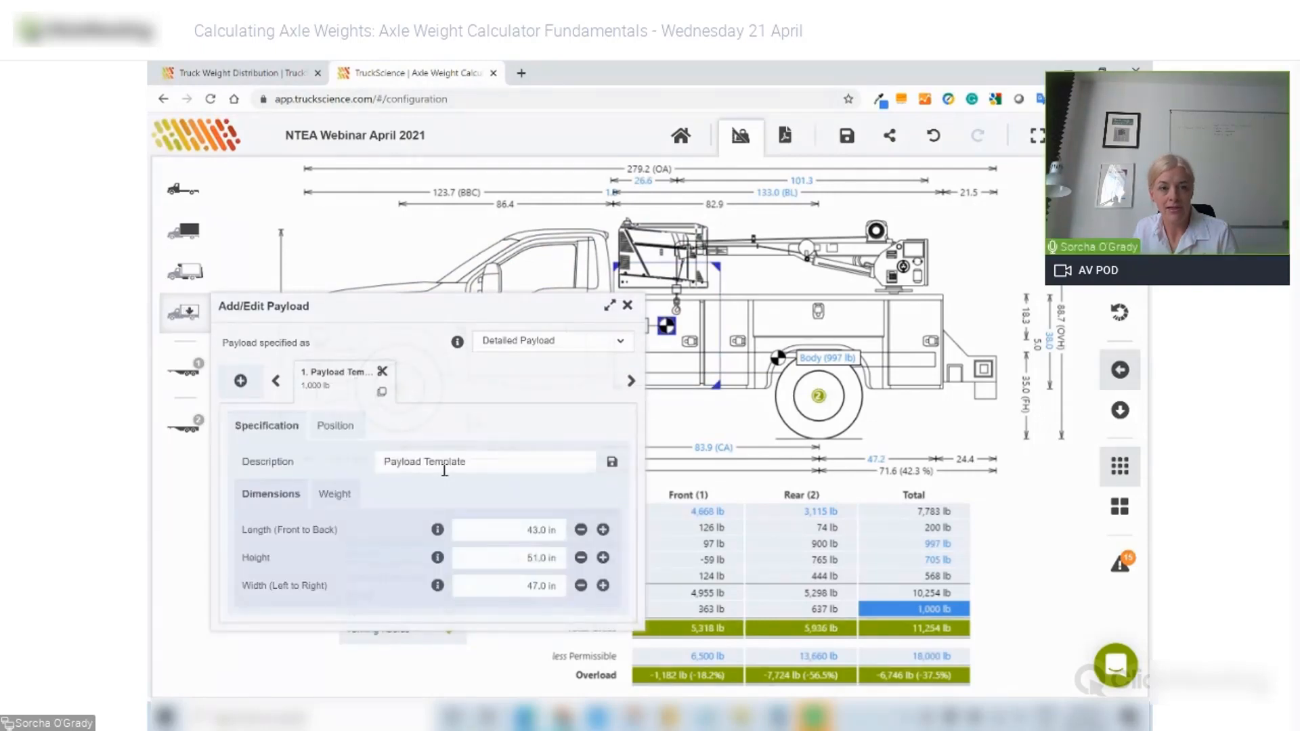
pyautogui.tripleClick(478, 467)
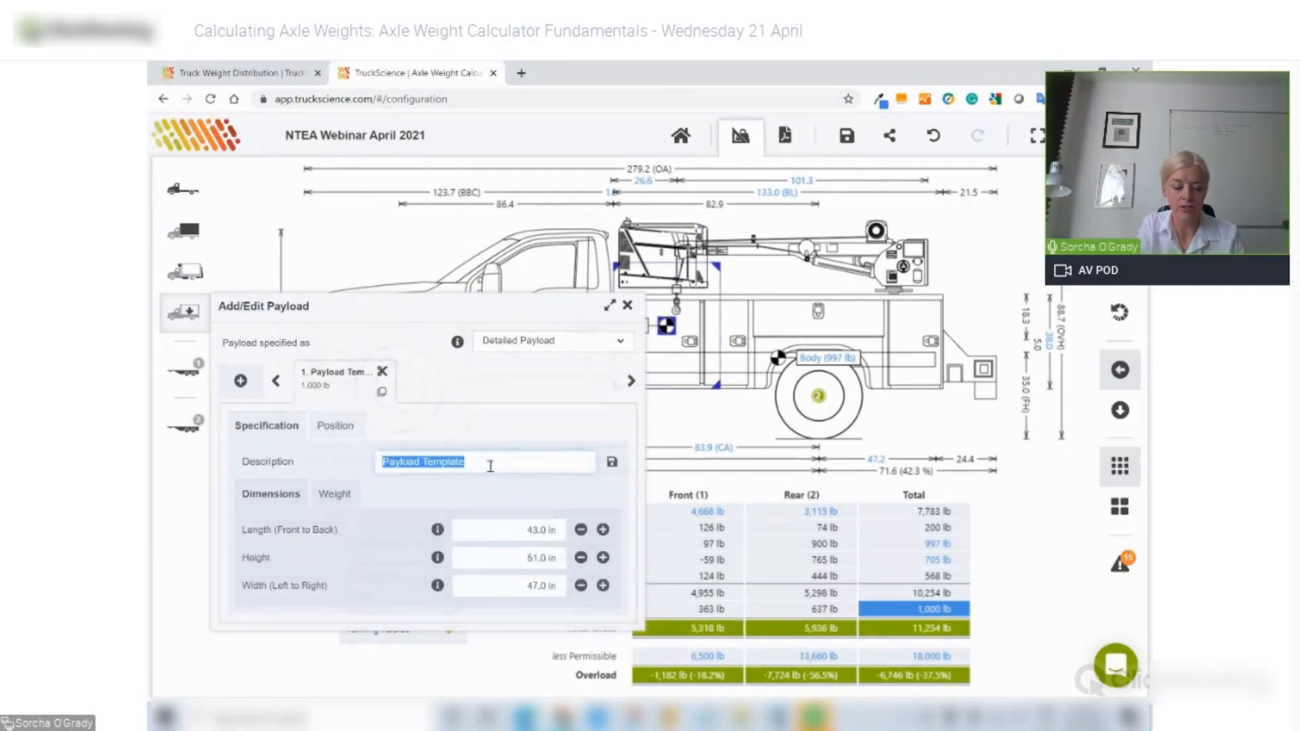
pyautogui.write('Tools')
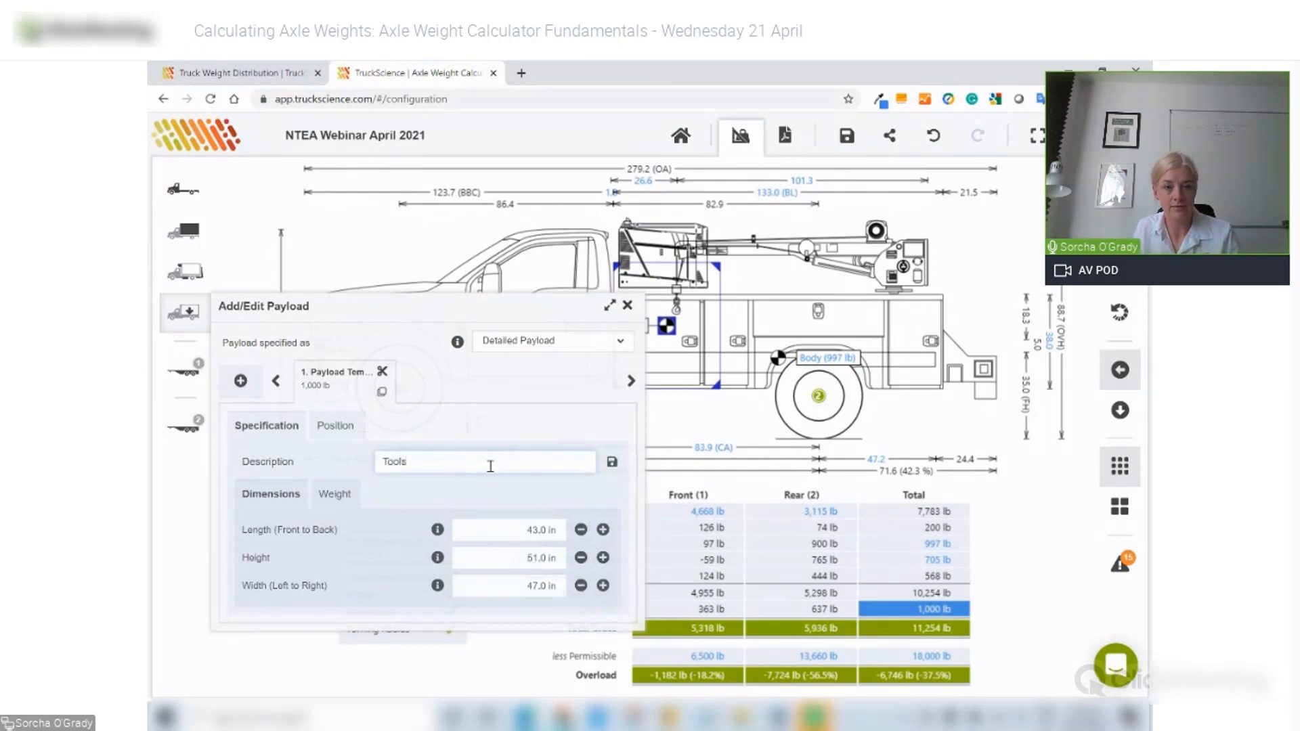
pyautogui.press('Tab')
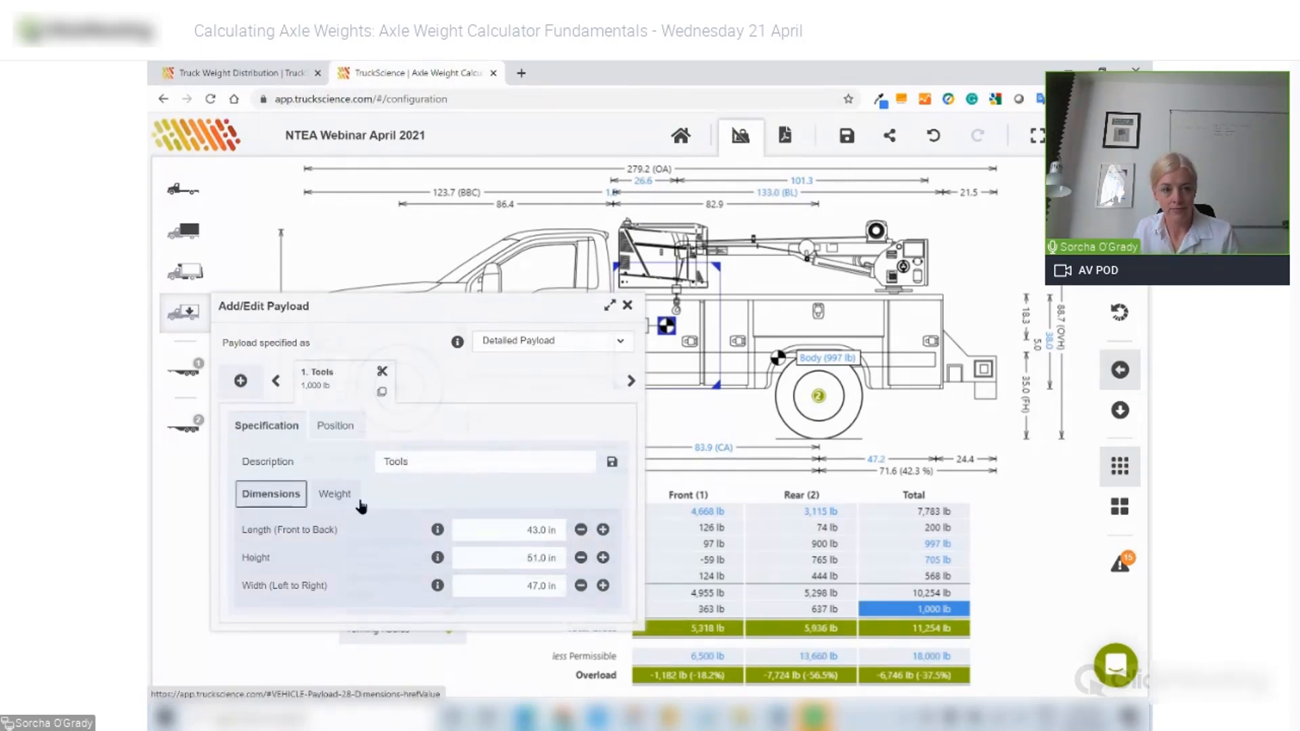
# - Position the Tools payload 2 in from the headboard
pyautogui.click(335, 426)
pyautogui.tripleClick(560, 461)
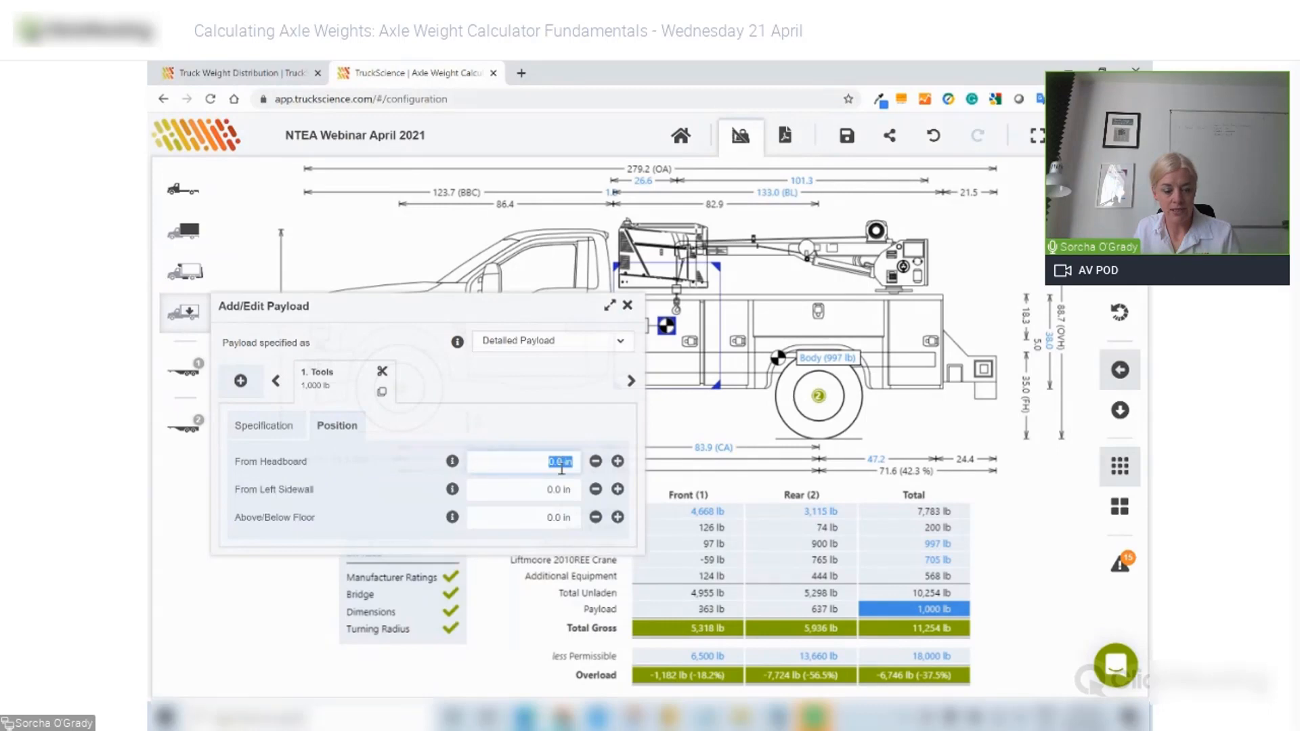
pyautogui.write('2')
pyautogui.press('Tab')
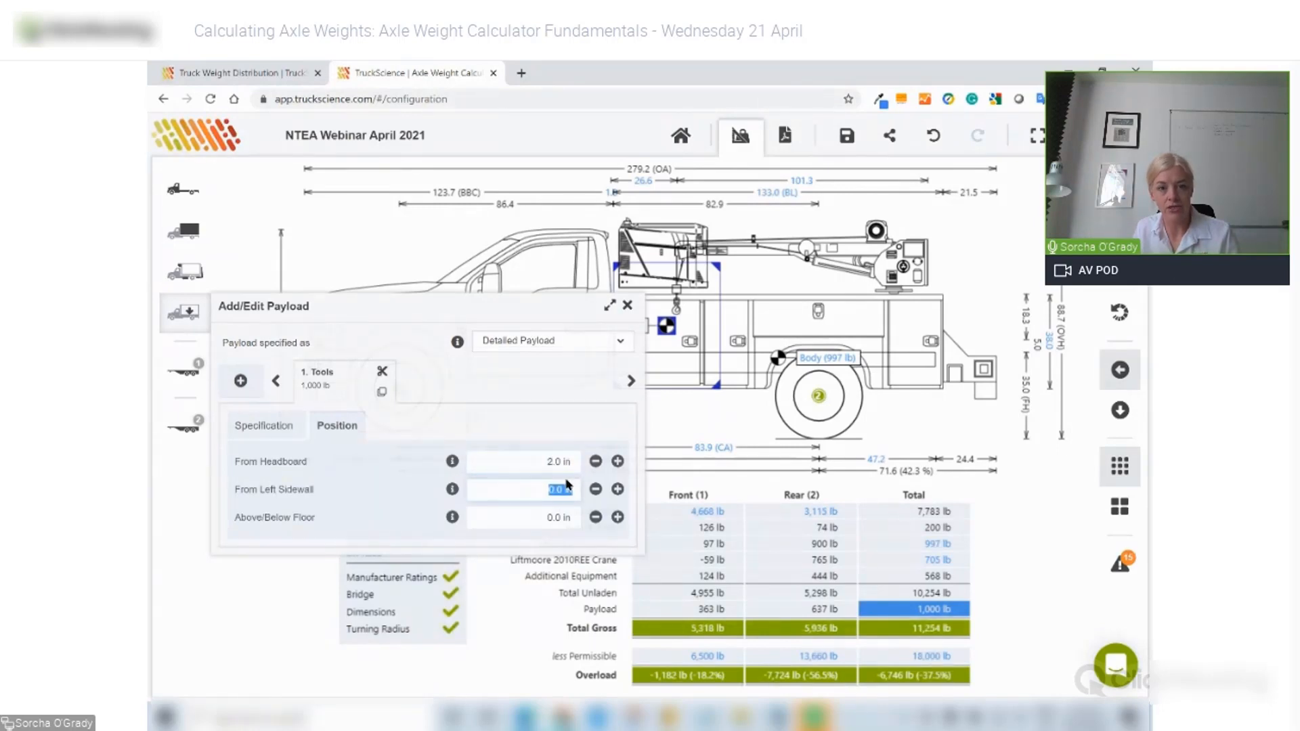
pyautogui.write('2')
pyautogui.press('Tab')
pyautogui.write('2')
pyautogui.click(380, 415)
# - Set the Tools payload dimensions to 32 × 32 × 23 in
pyautogui.click(264, 425)
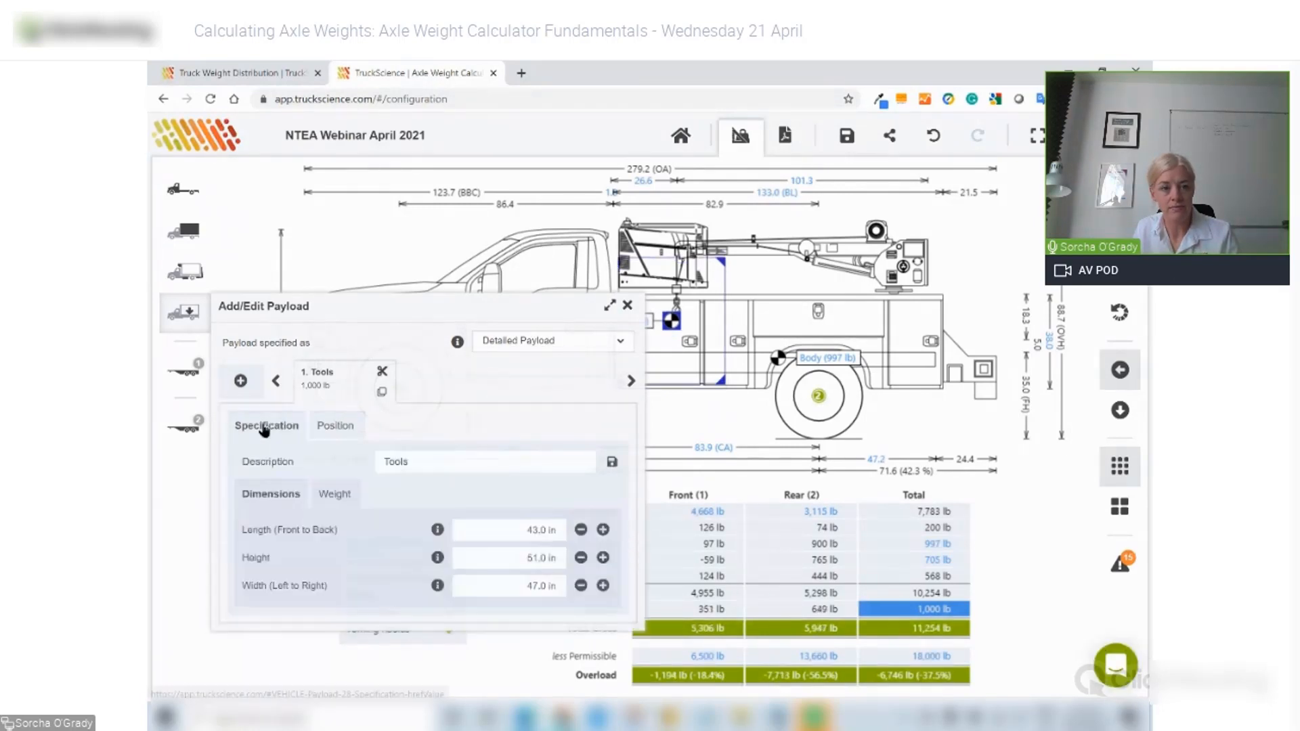
pyautogui.tripleClick(550, 527)
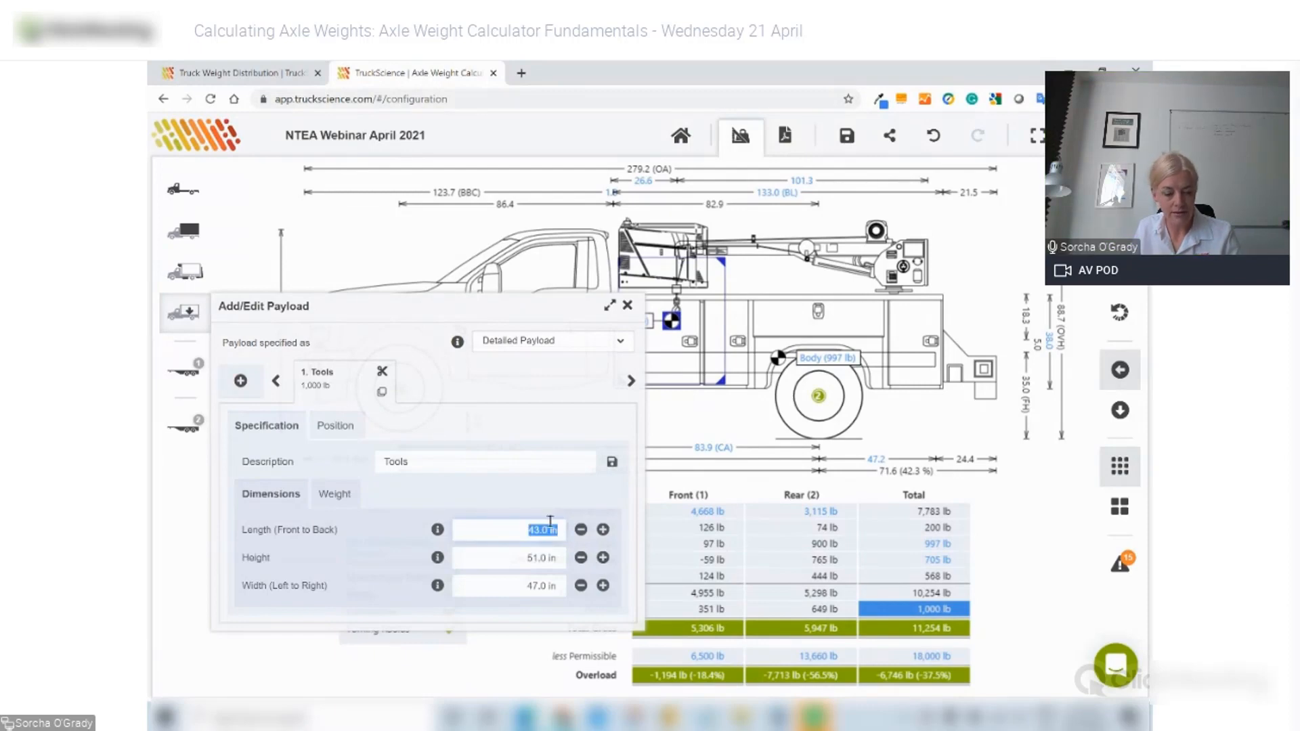
pyautogui.write('32')
pyautogui.tripleClick(534, 556)
pyautogui.press('BackSpace')
pyautogui.write('32')
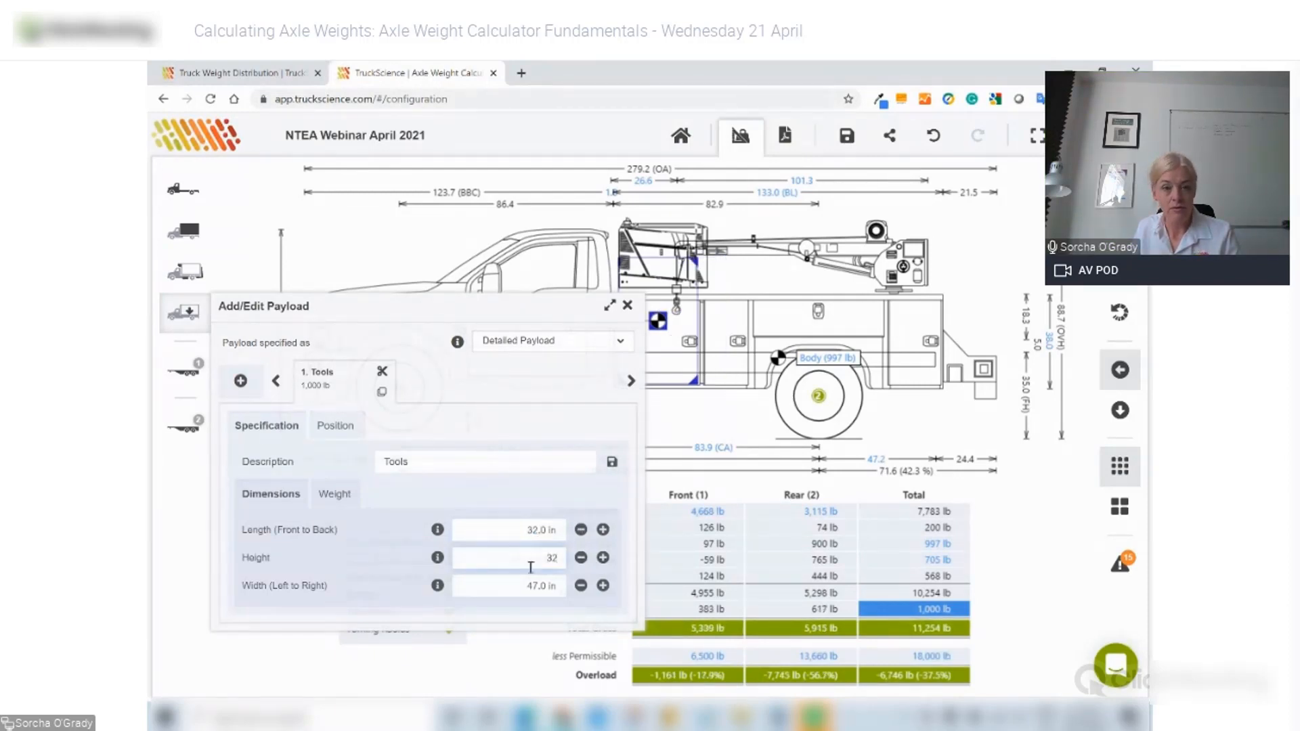
pyautogui.tripleClick(533, 585)
pyautogui.write('23')
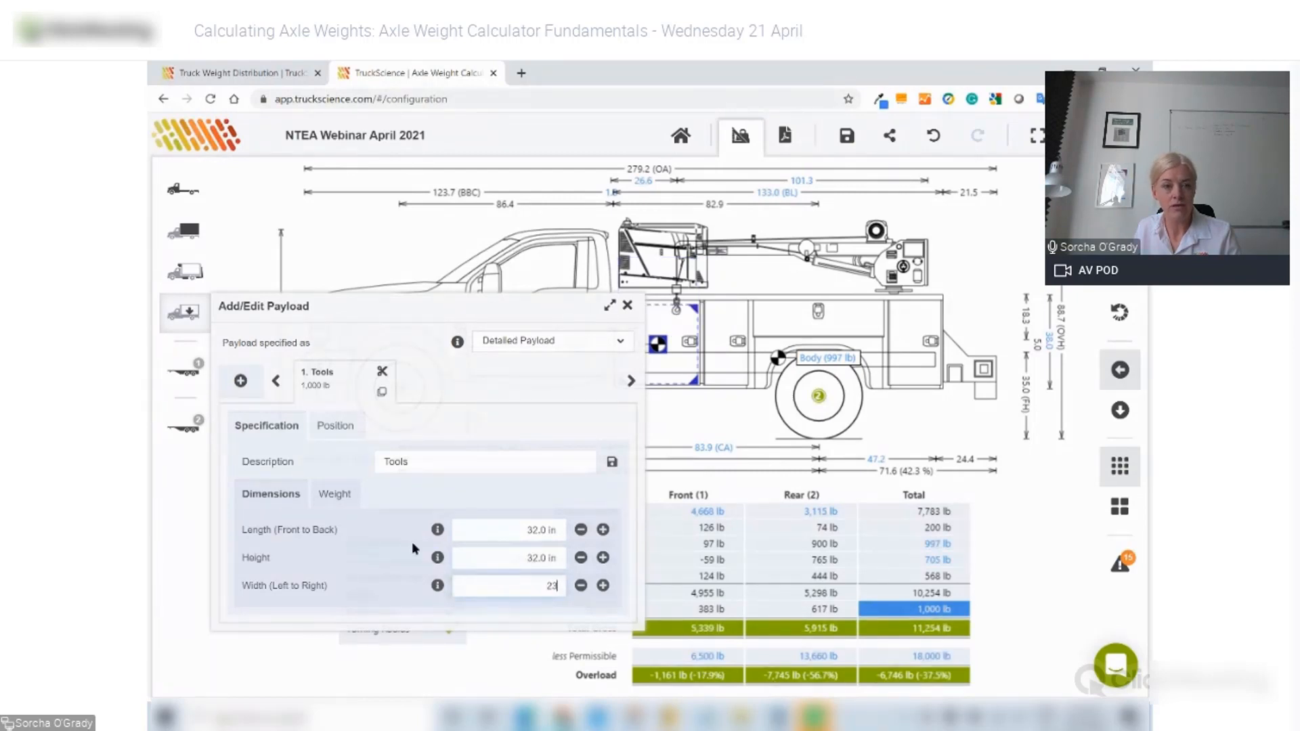
# - Set the Tools payload weight to 7,500 lb, overloading the front axle
pyautogui.click(336, 494)
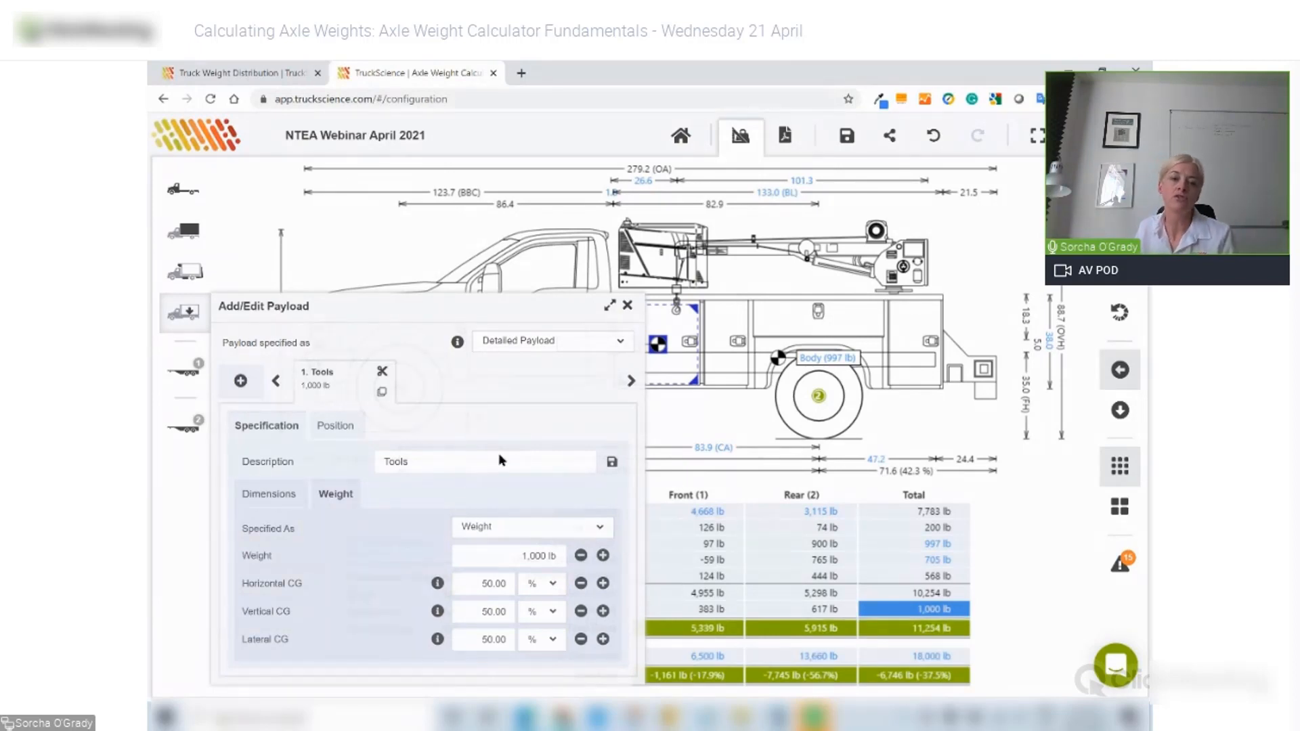
pyautogui.moveTo(523, 555); pyautogui.dragTo(579, 566)
pyautogui.write('7500')
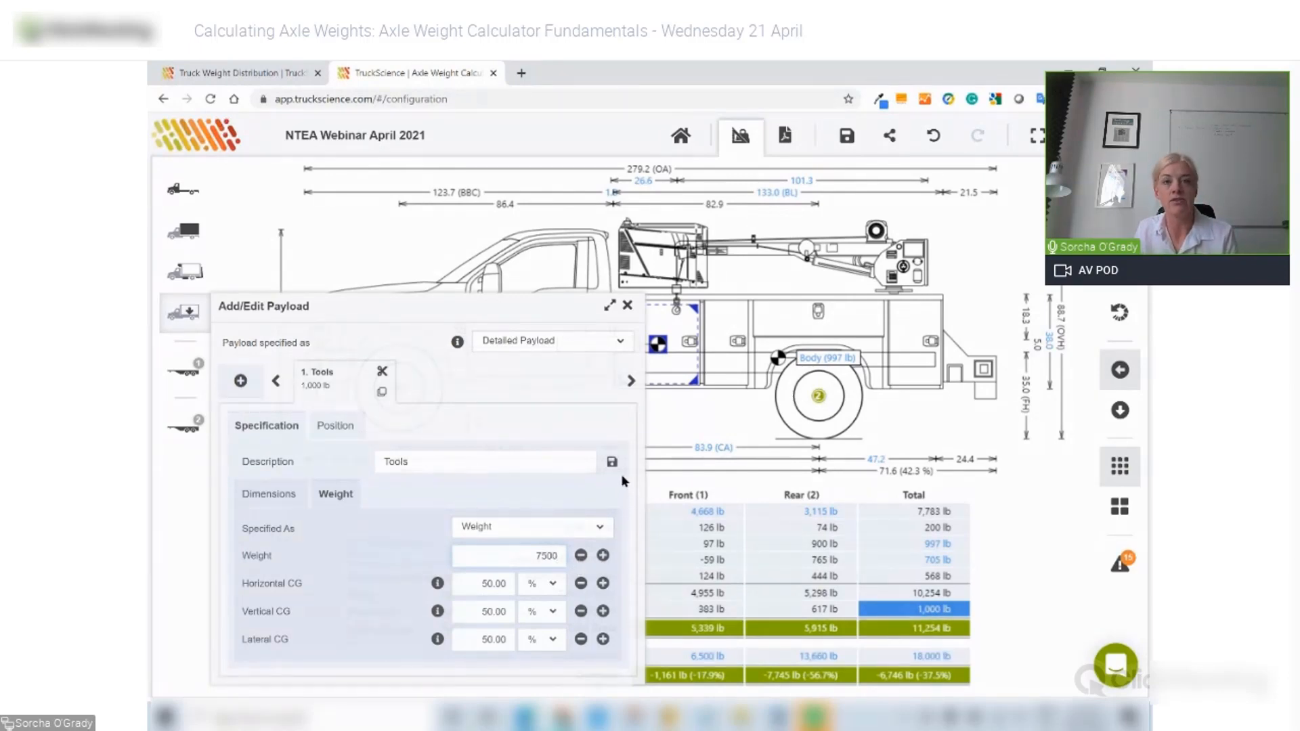
pyautogui.press('Tab')
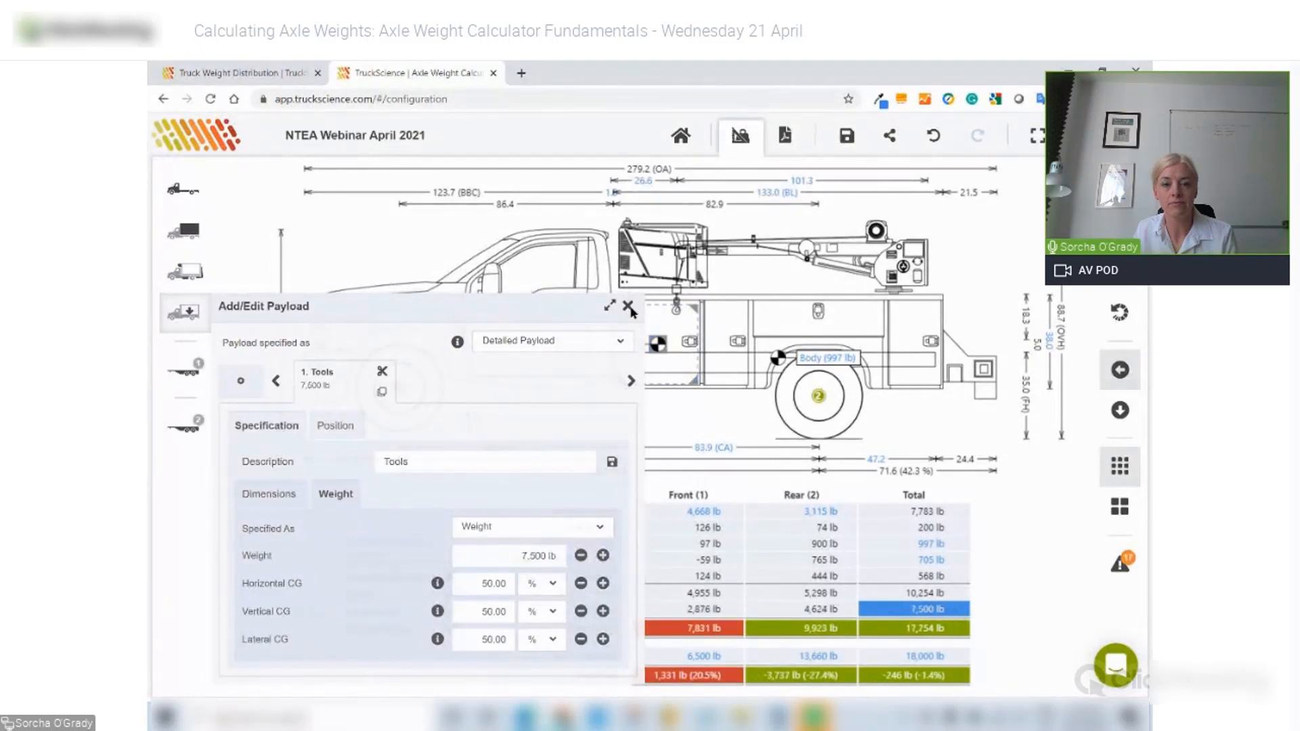
pyautogui.click(629, 309)
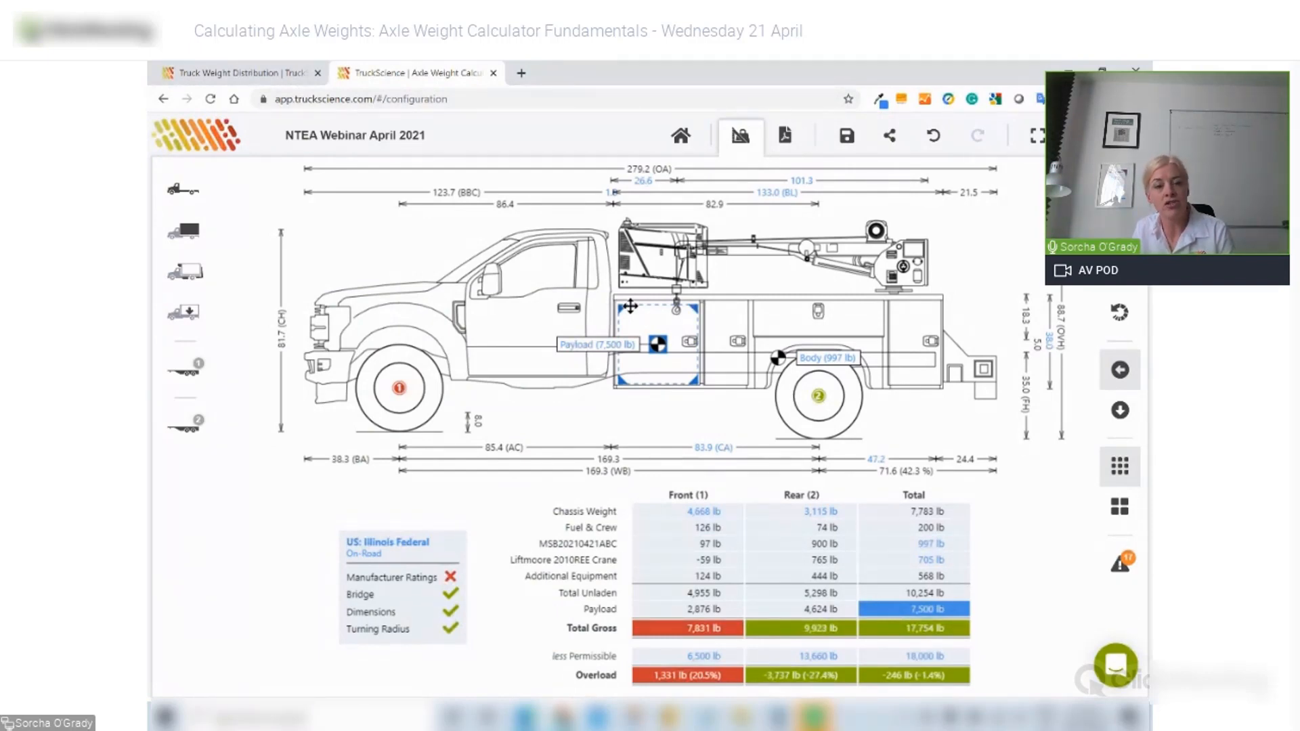
# - Show the F-550 chassis Weights & Axles settings with the 6,500 lb front axle rating
pyautogui.click(701, 657)
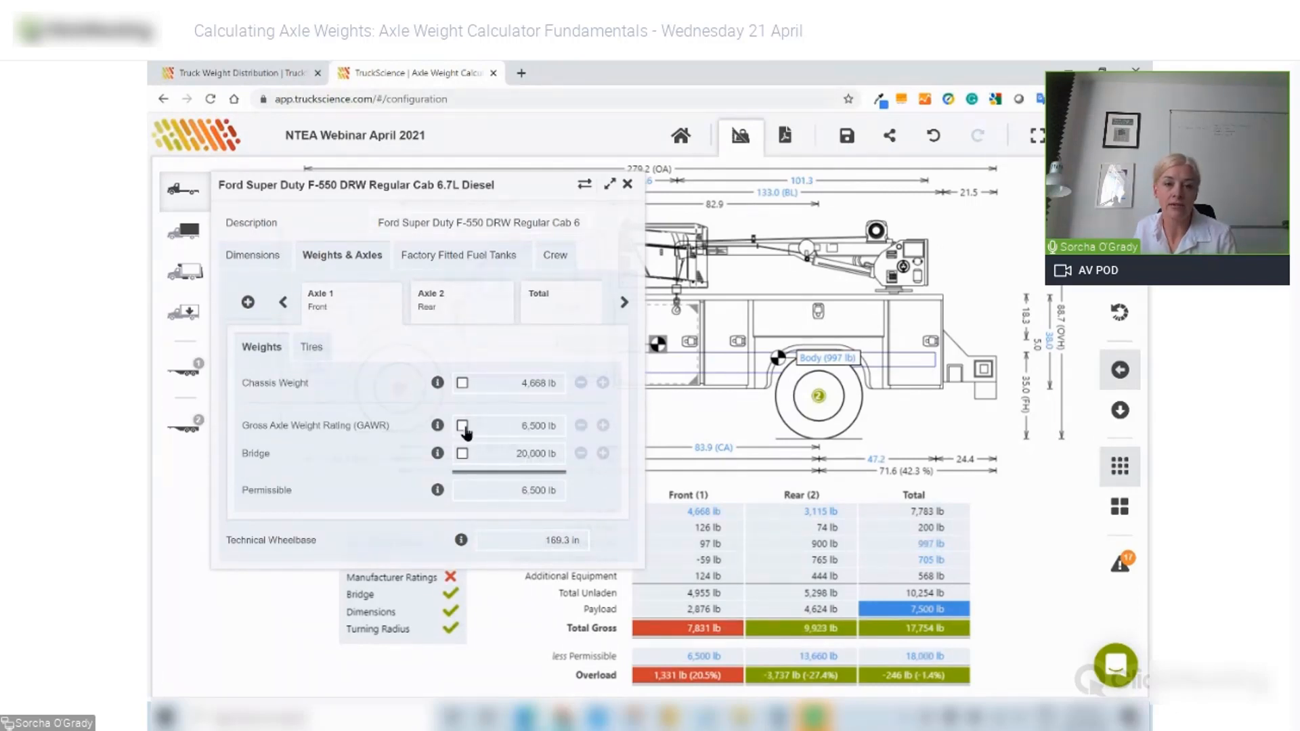
# - Trial an 8,000 lb front GAWR override, then undo it back to 6,500 lb
pyautogui.click(498, 427)
pyautogui.write('8000')
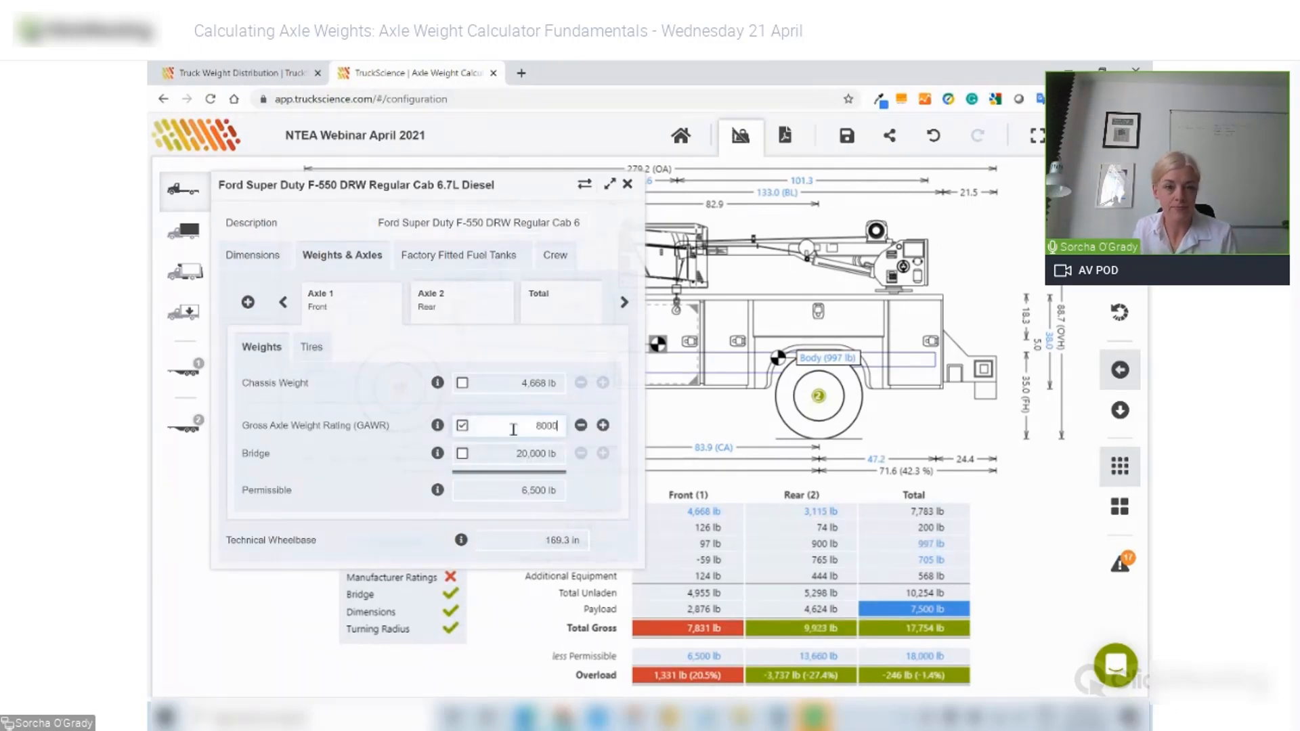
pyautogui.press('Return')
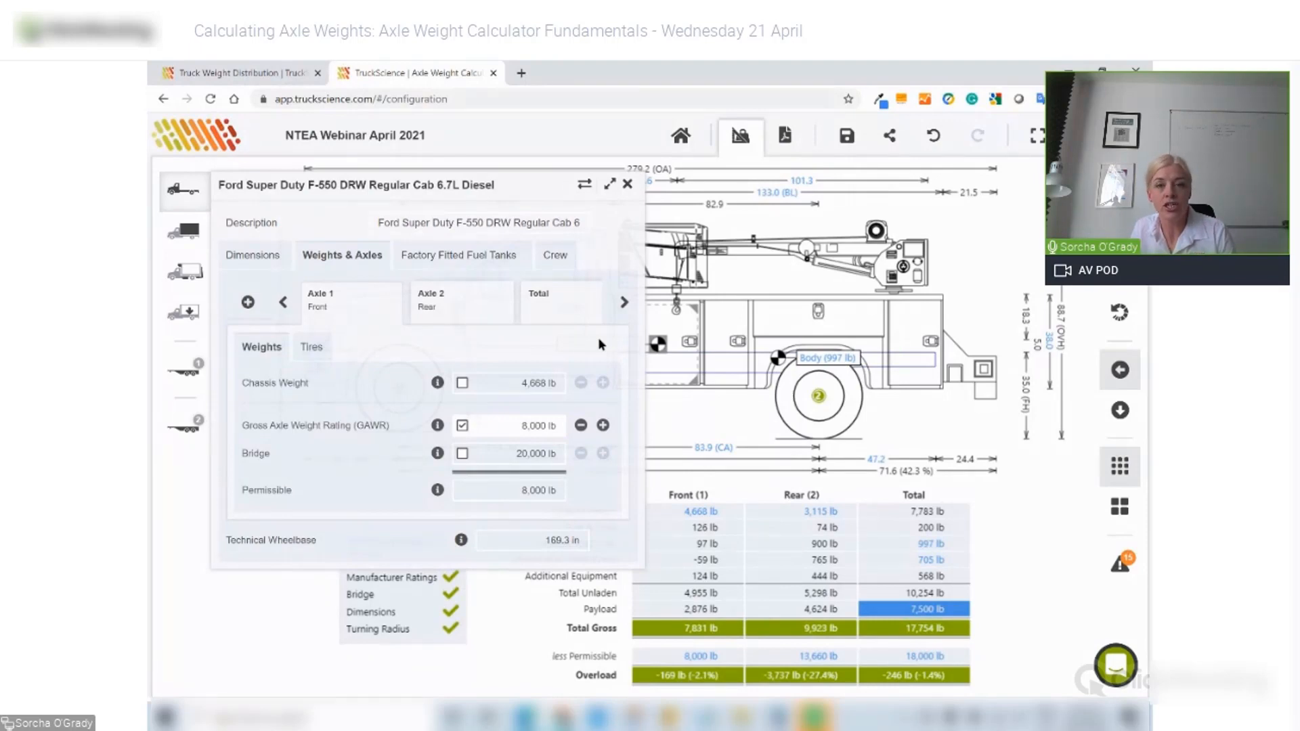
pyautogui.click(627, 187)
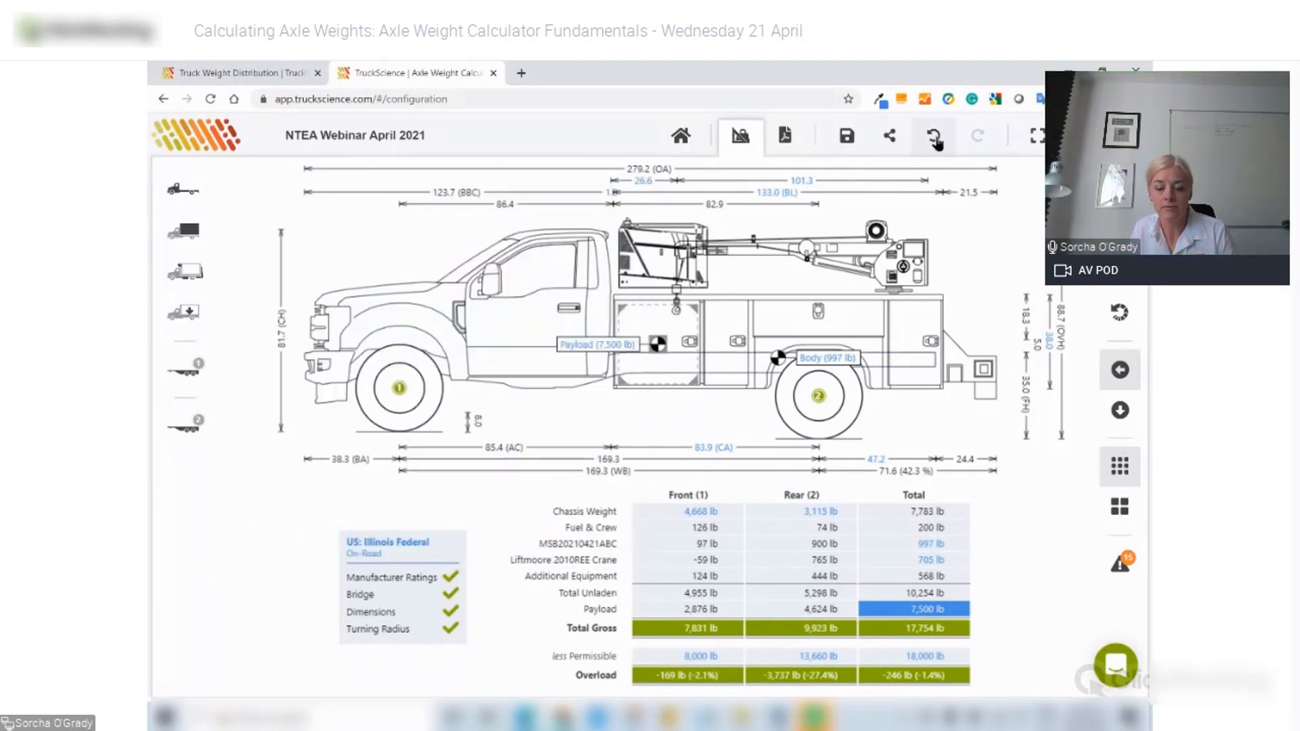
pyautogui.click(936, 138)
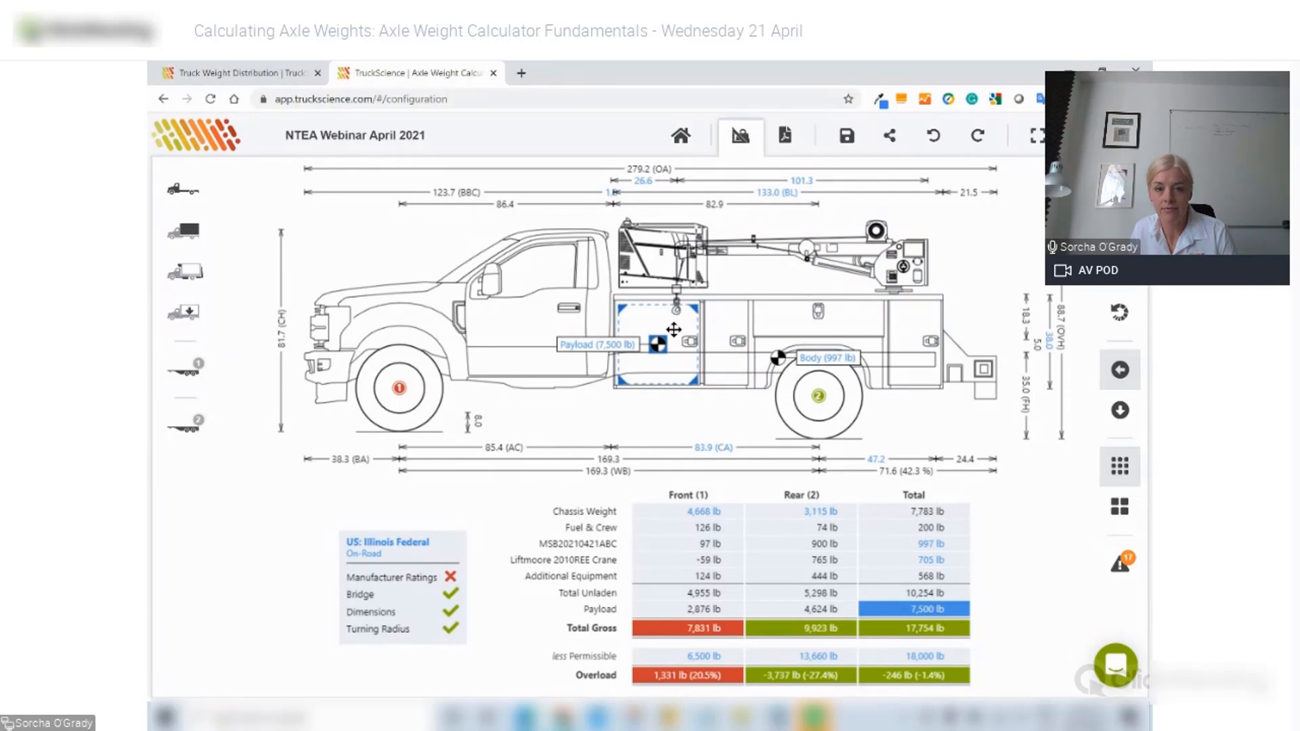
# - Slide the Tools payload rearward and cut its weight to 750 lb, gross 11,004 lb
pyautogui.moveTo(674, 330); pyautogui.dragTo(753, 326)
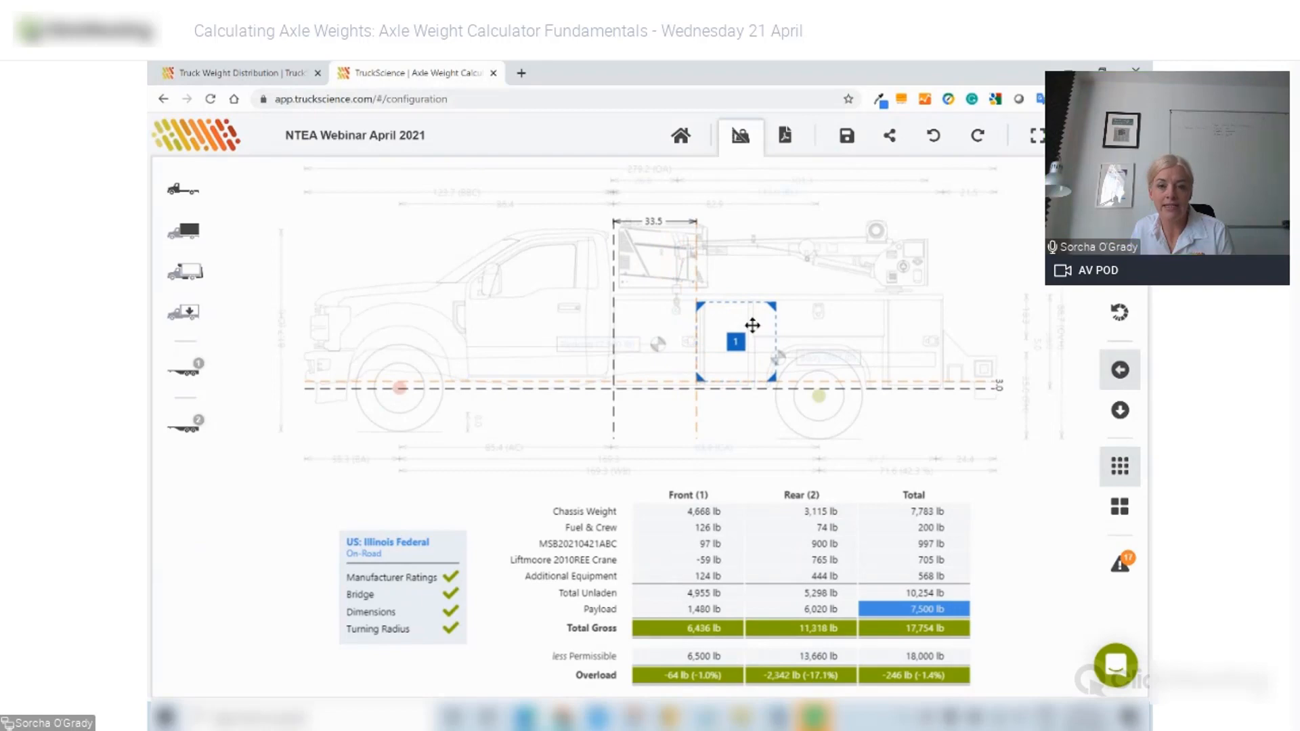
pyautogui.moveTo(753, 326)
pyautogui.mouseDown()
pyautogui.moveTo(892, 325)
pyautogui.moveTo(740, 329)
pyautogui.moveTo(780, 335)
pyautogui.mouseUp()
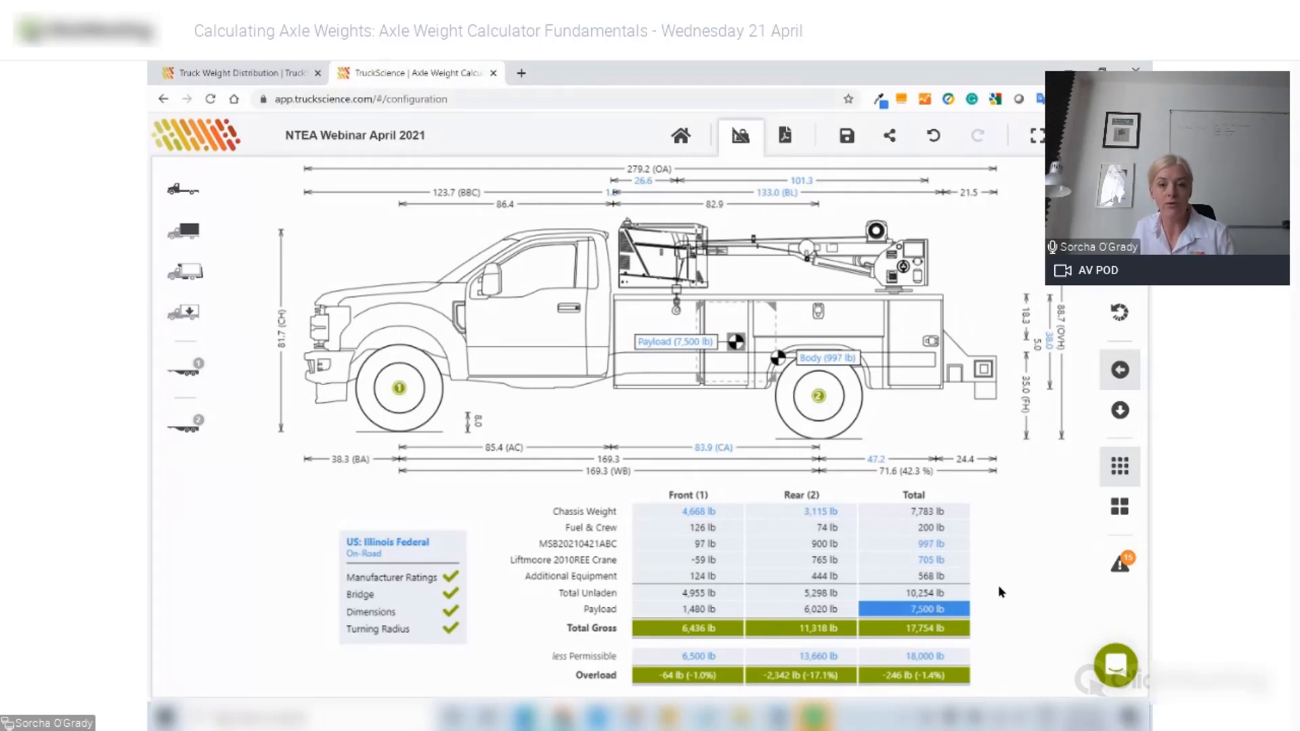
pyautogui.click(687, 346)
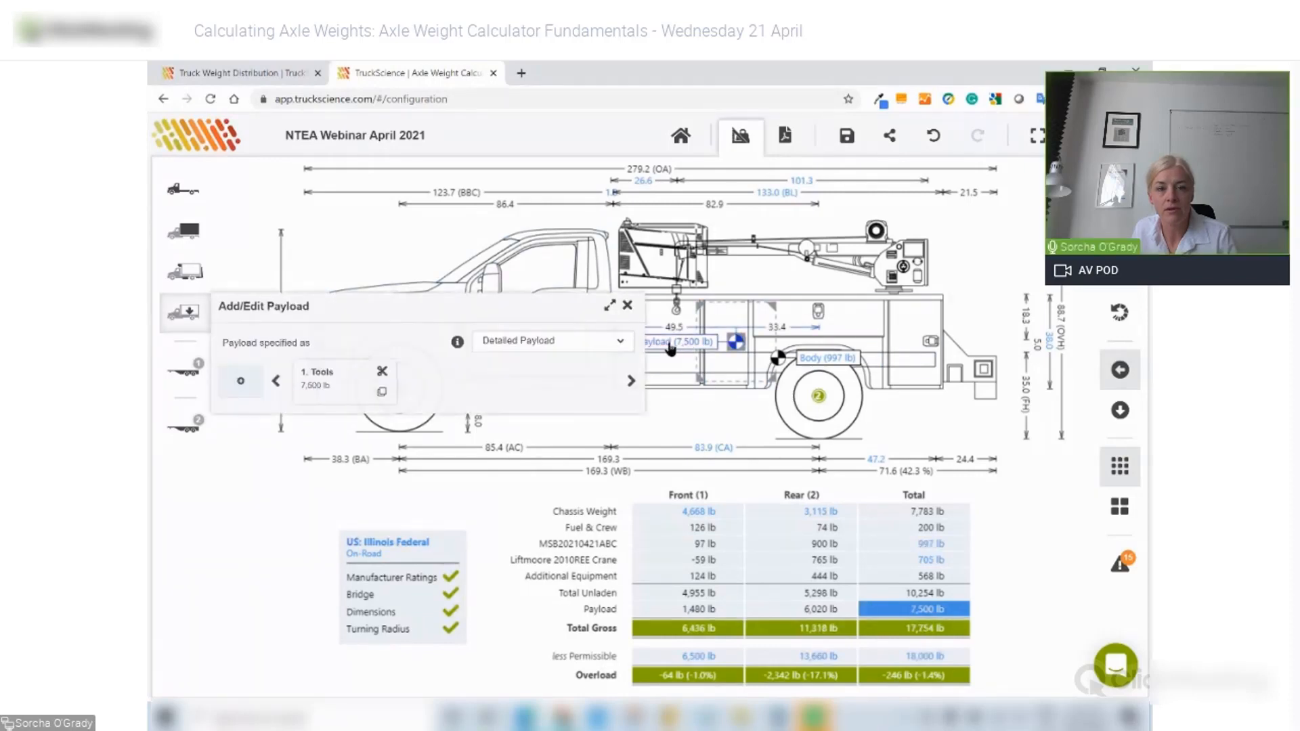
pyautogui.click(351, 384)
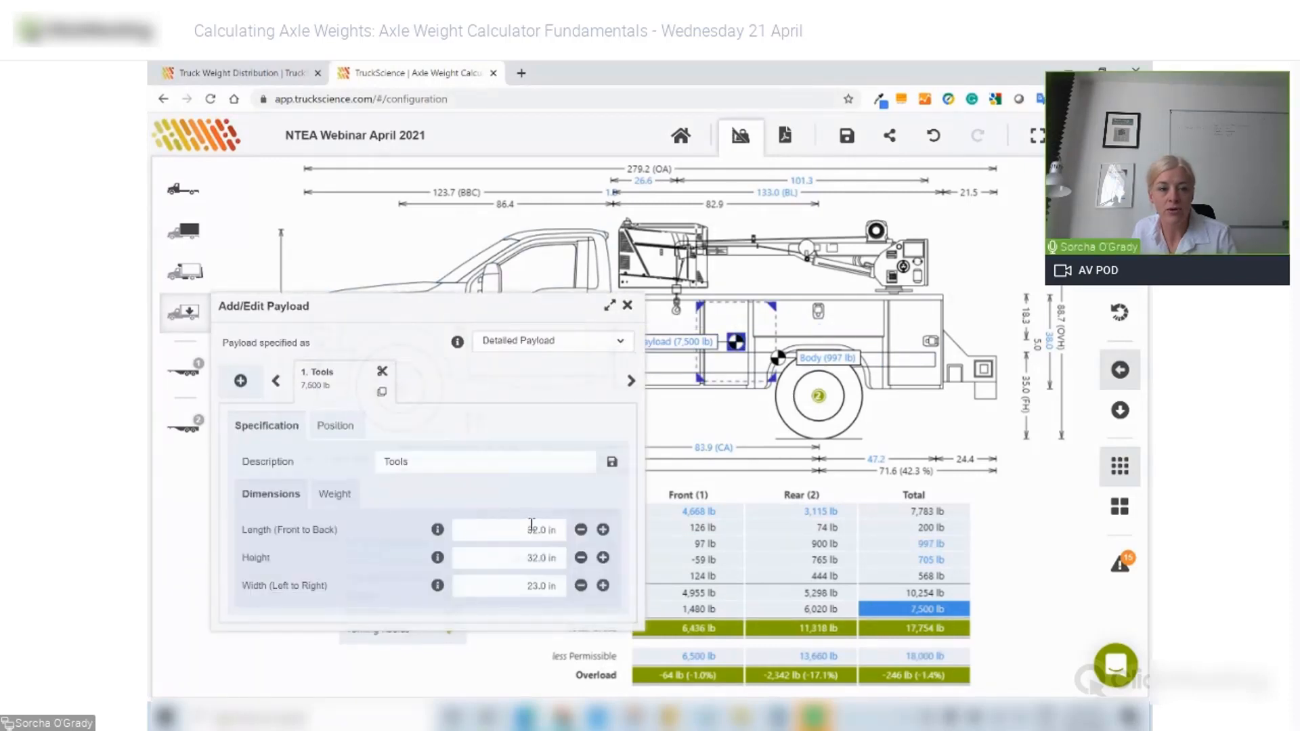
pyautogui.click(334, 494)
pyautogui.click(526, 554)
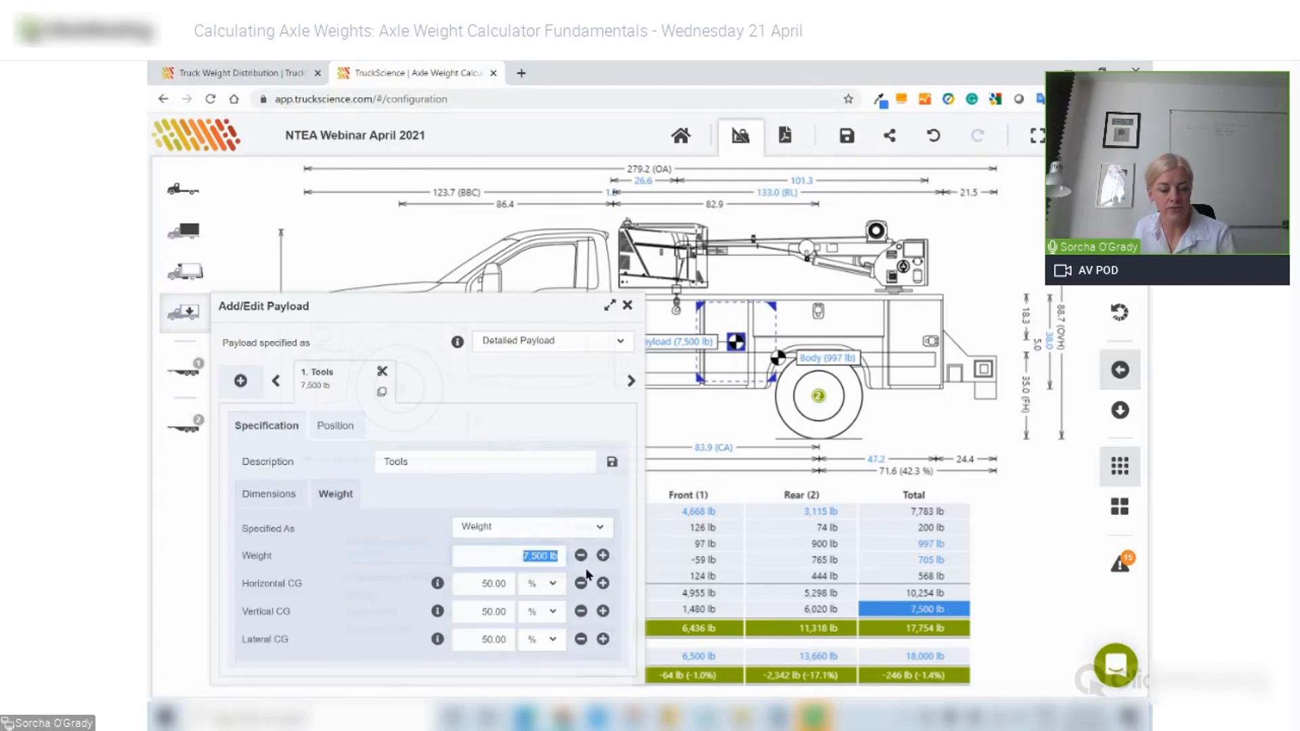
pyautogui.write('750')
pyautogui.press('Tab')
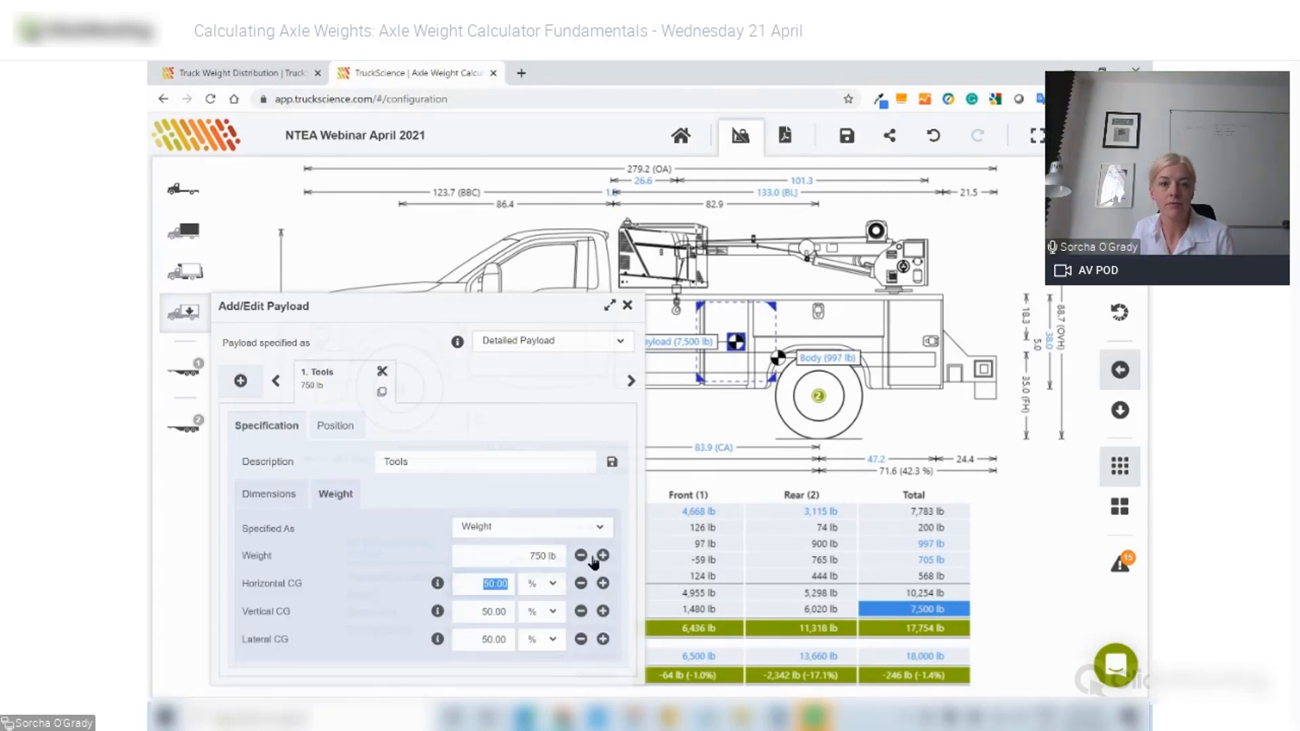
pyautogui.click(628, 307)
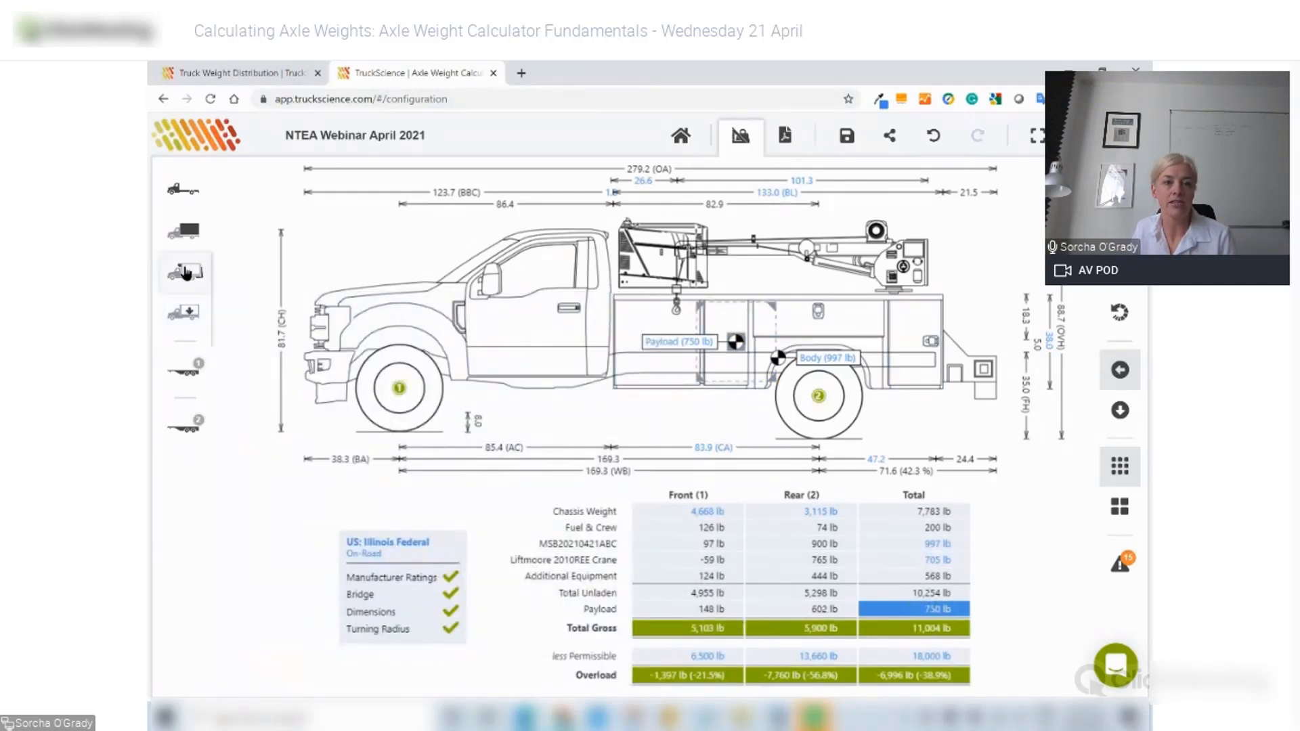
# - Add the Sample Tow Hitch (Ball Type - Medium) as a pintle hook/coupler
pyautogui.click(186, 272)
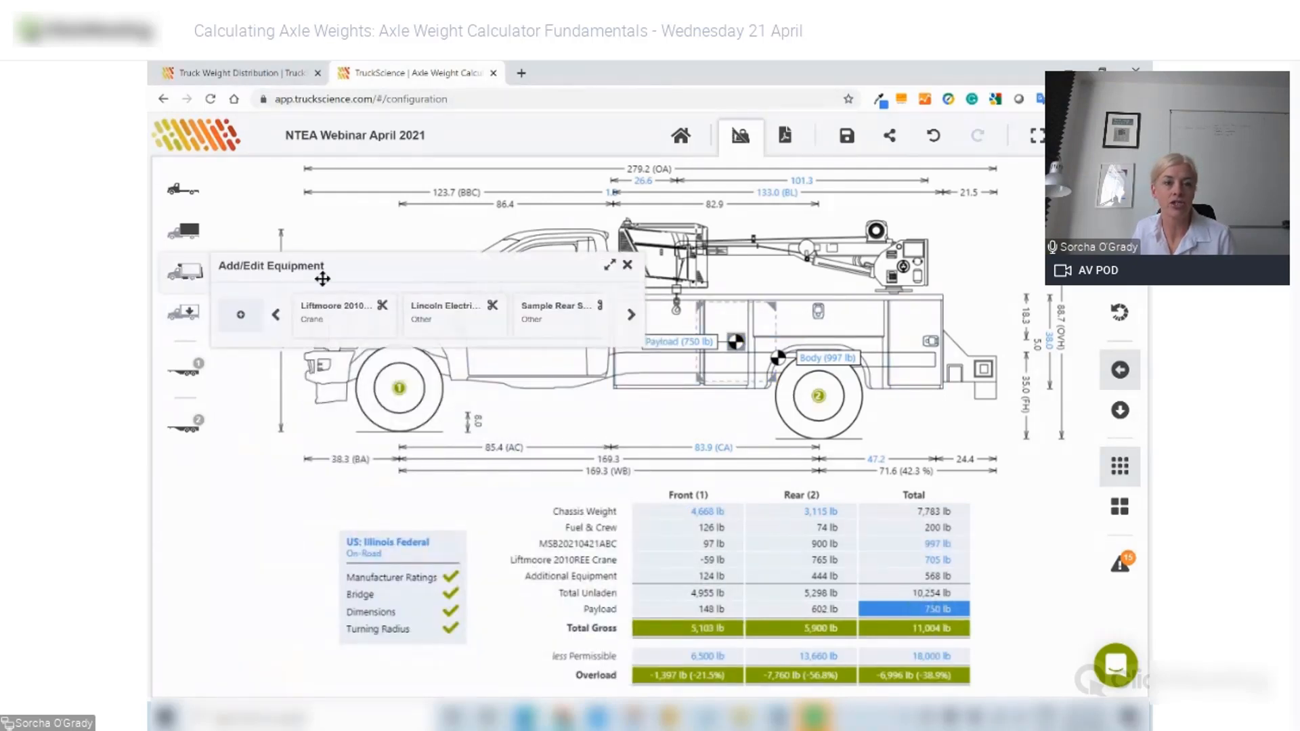
pyautogui.click(240, 318)
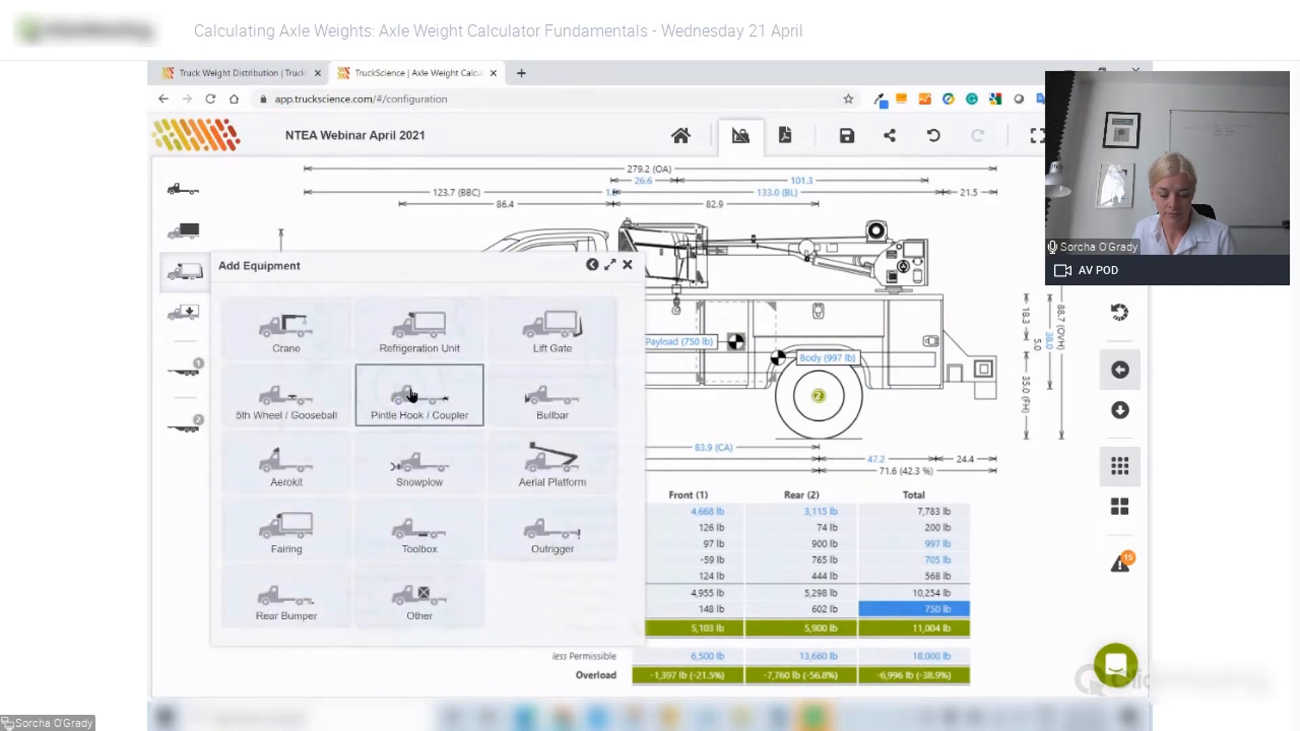
pyautogui.click(412, 395)
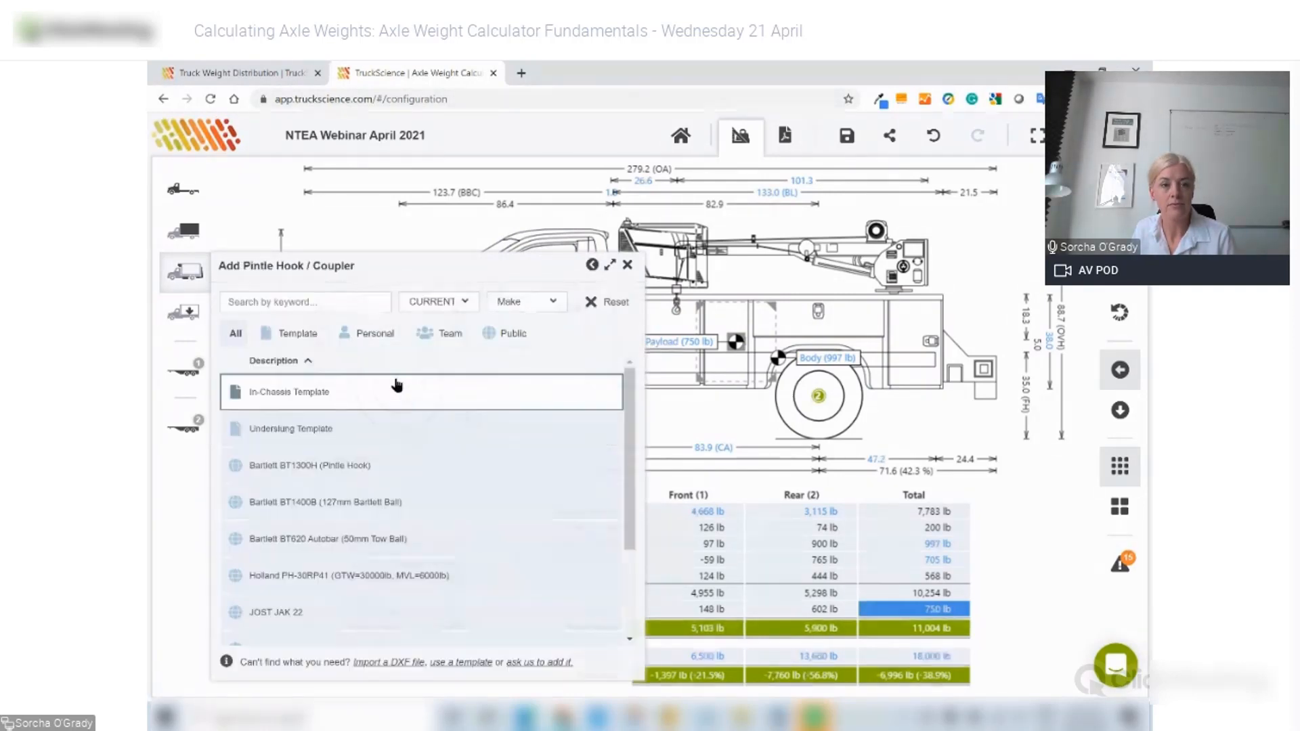
pyautogui.click(324, 304)
pyautogui.write('sample')
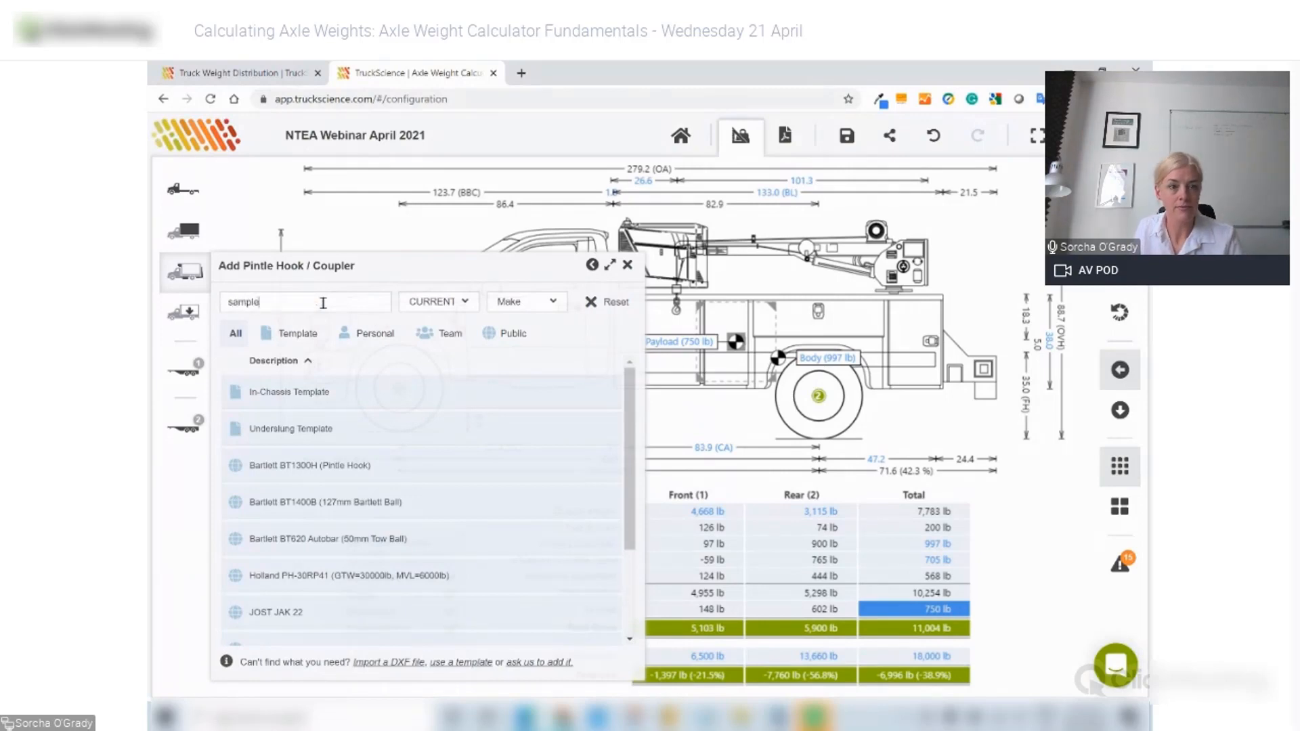
pyautogui.click(476, 390)
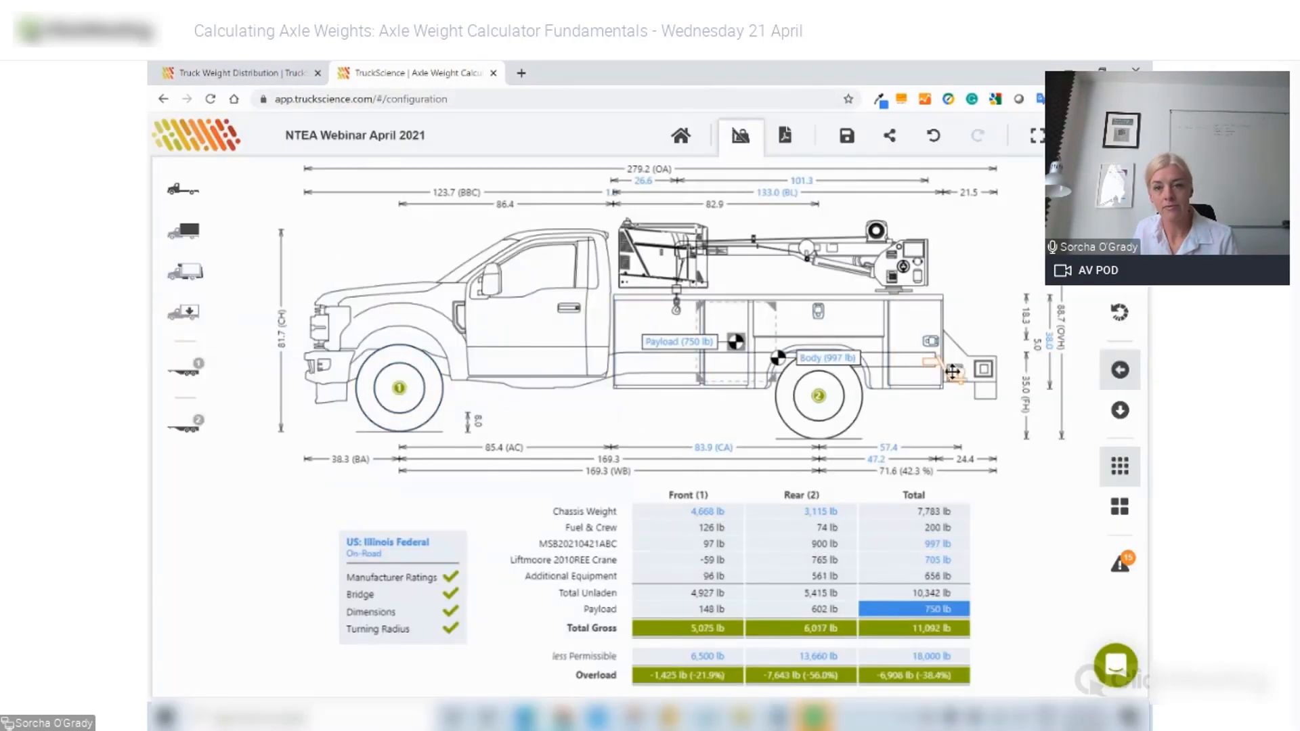
# - Place the tow hitch at an 83 in offset behind the rear axle and lower it to 15.3 in
pyautogui.doubleClick(957, 377)
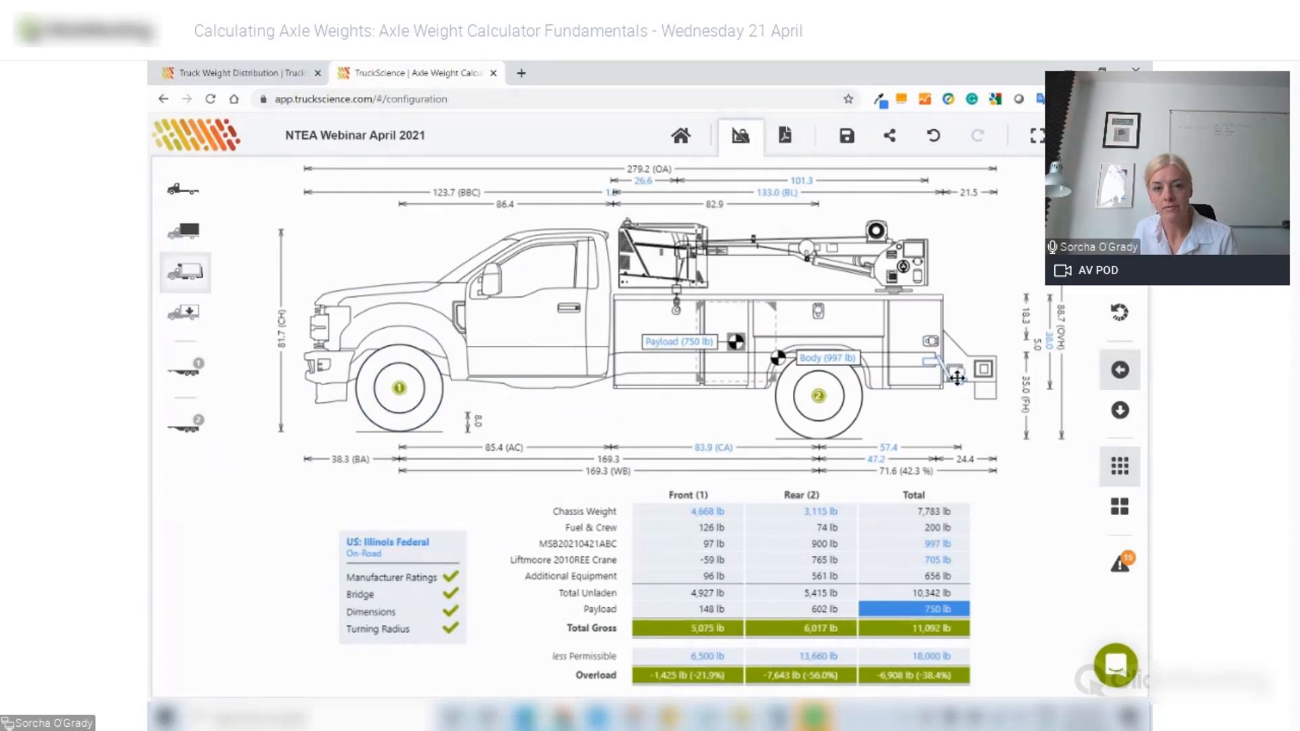
pyautogui.click(335, 359)
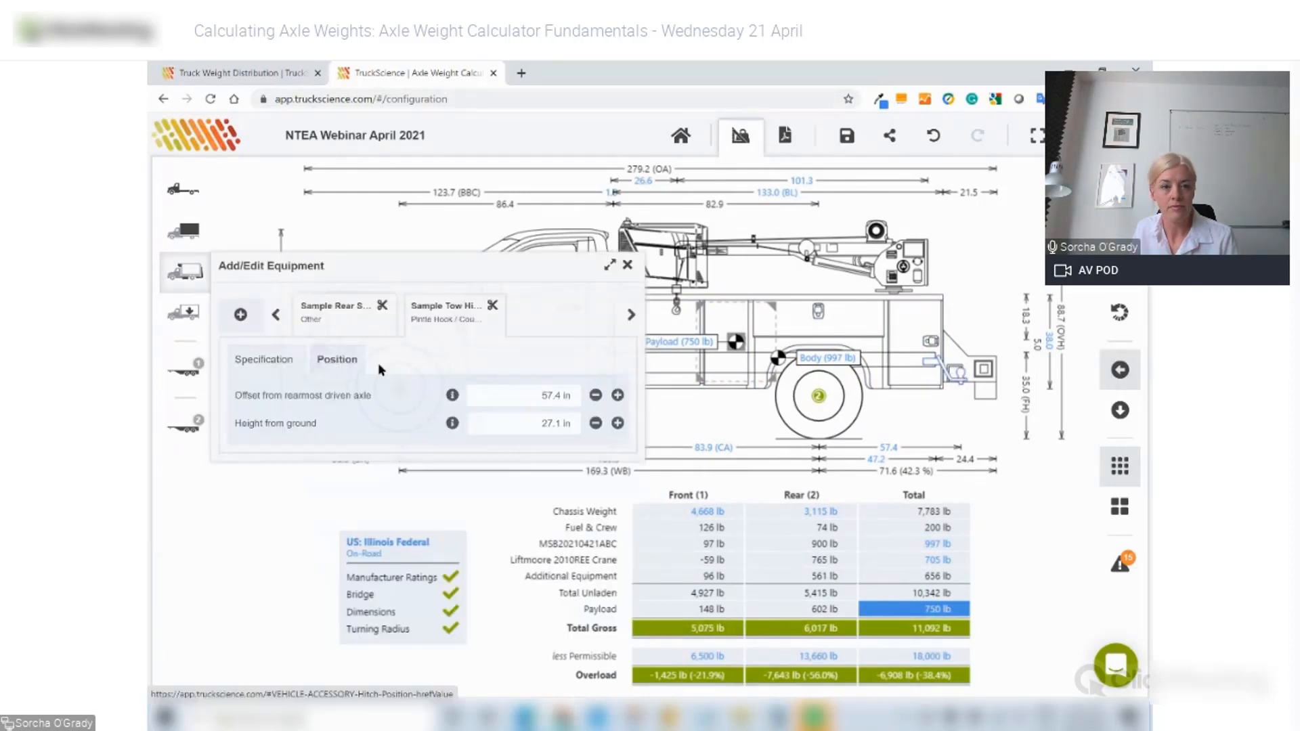
pyautogui.click(540, 399)
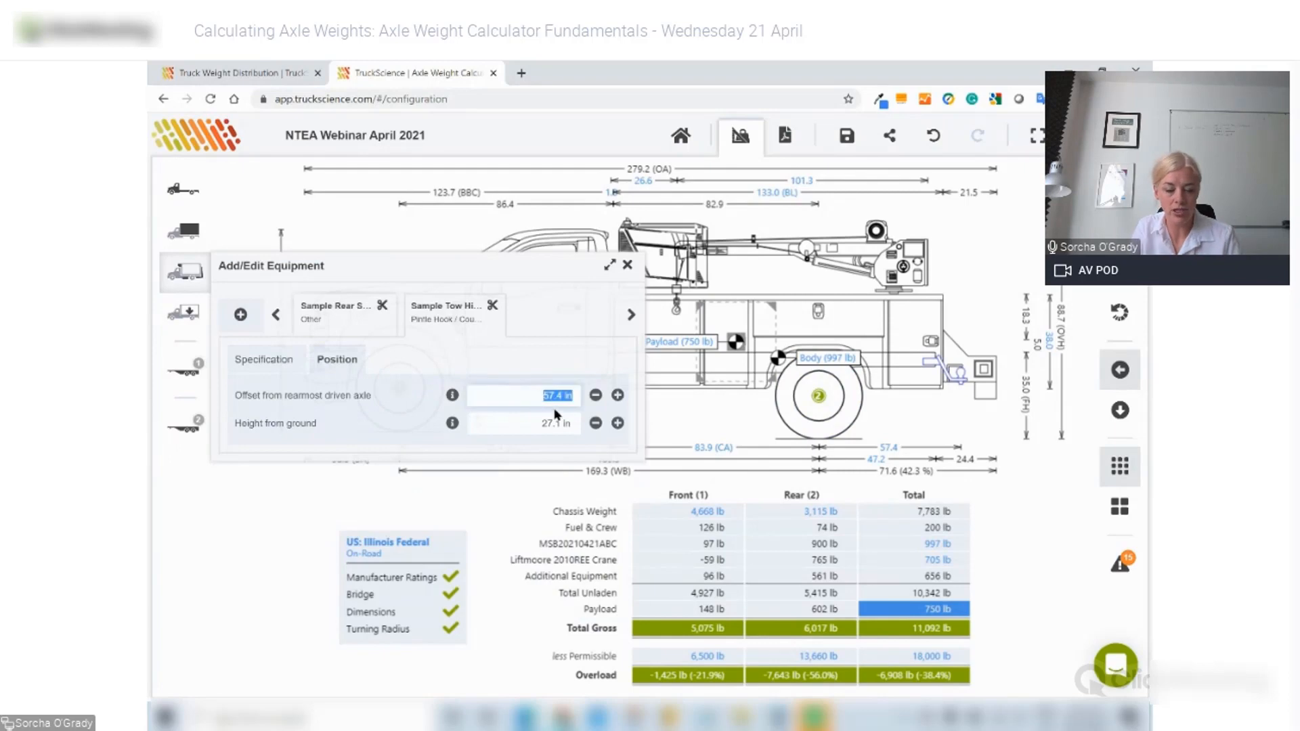
pyautogui.write('83')
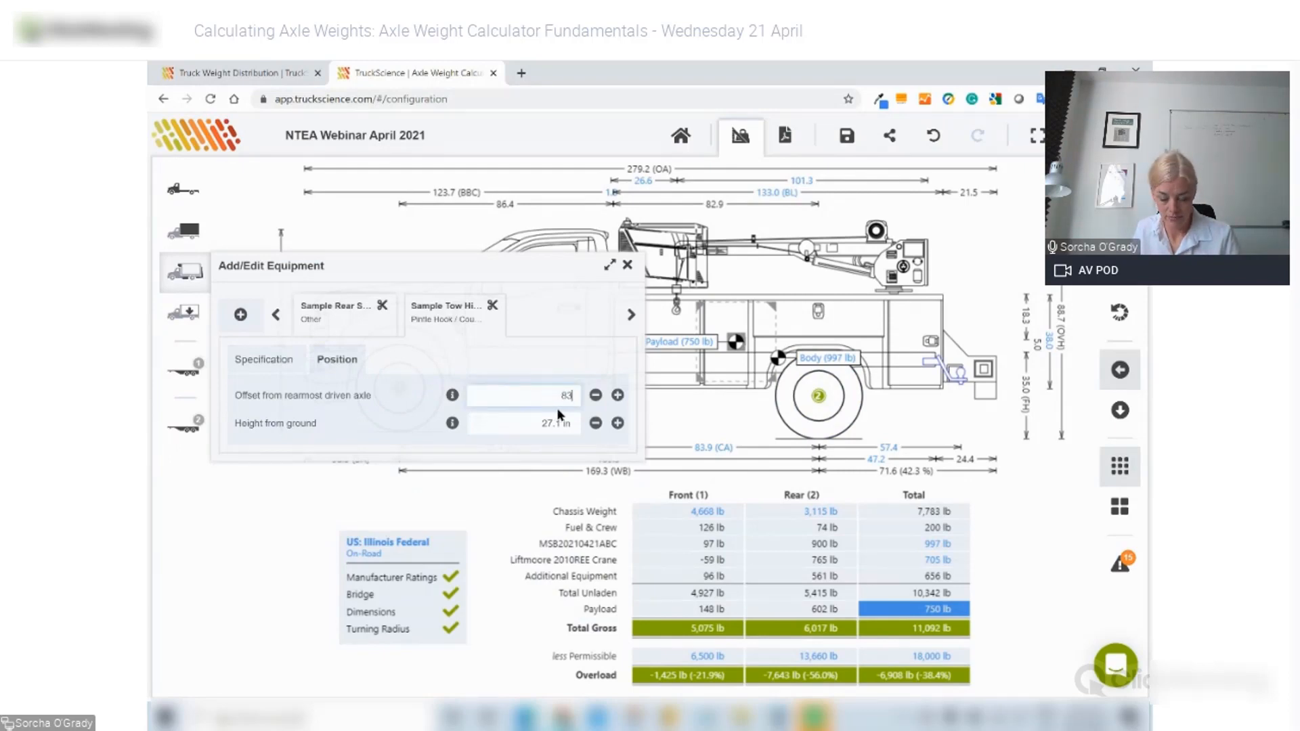
pyautogui.press('Tab')
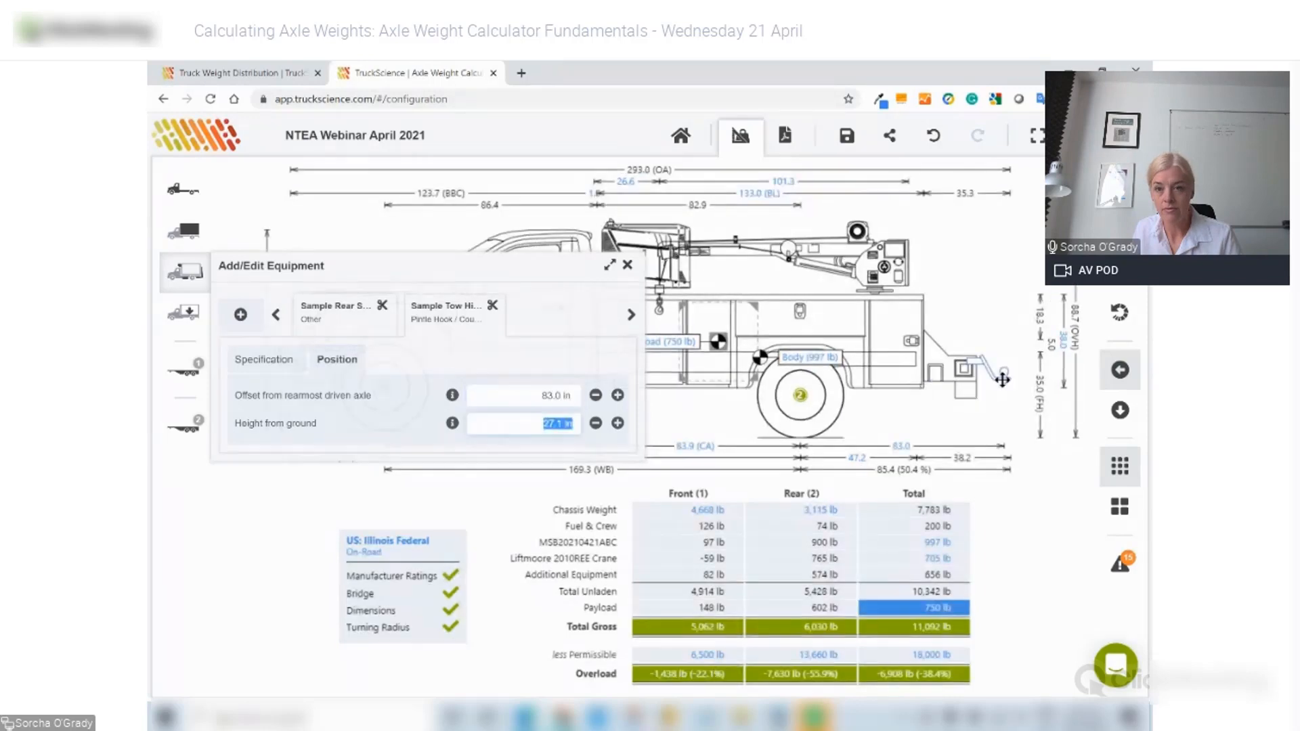
pyautogui.moveTo(1003, 382); pyautogui.dragTo(1006, 411)
pyautogui.click(625, 267)
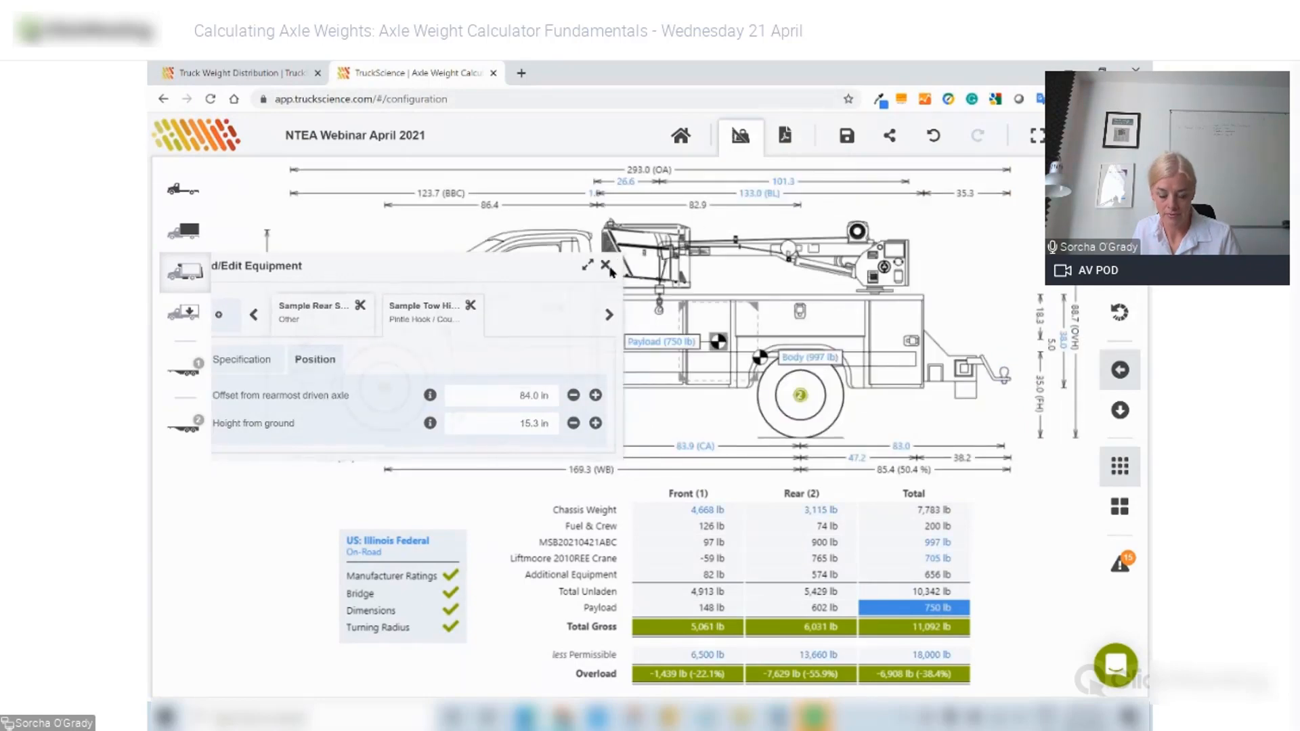
pyautogui.click(184, 271)
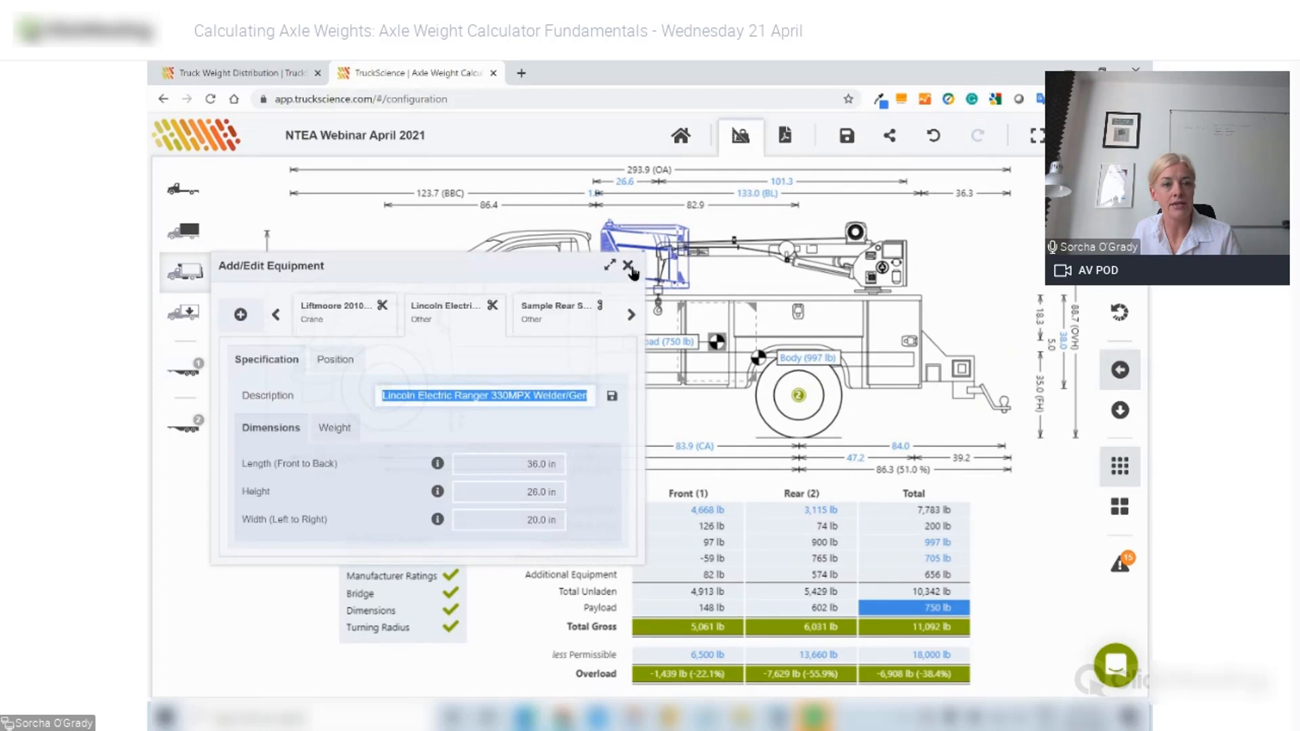
pyautogui.click(189, 370)
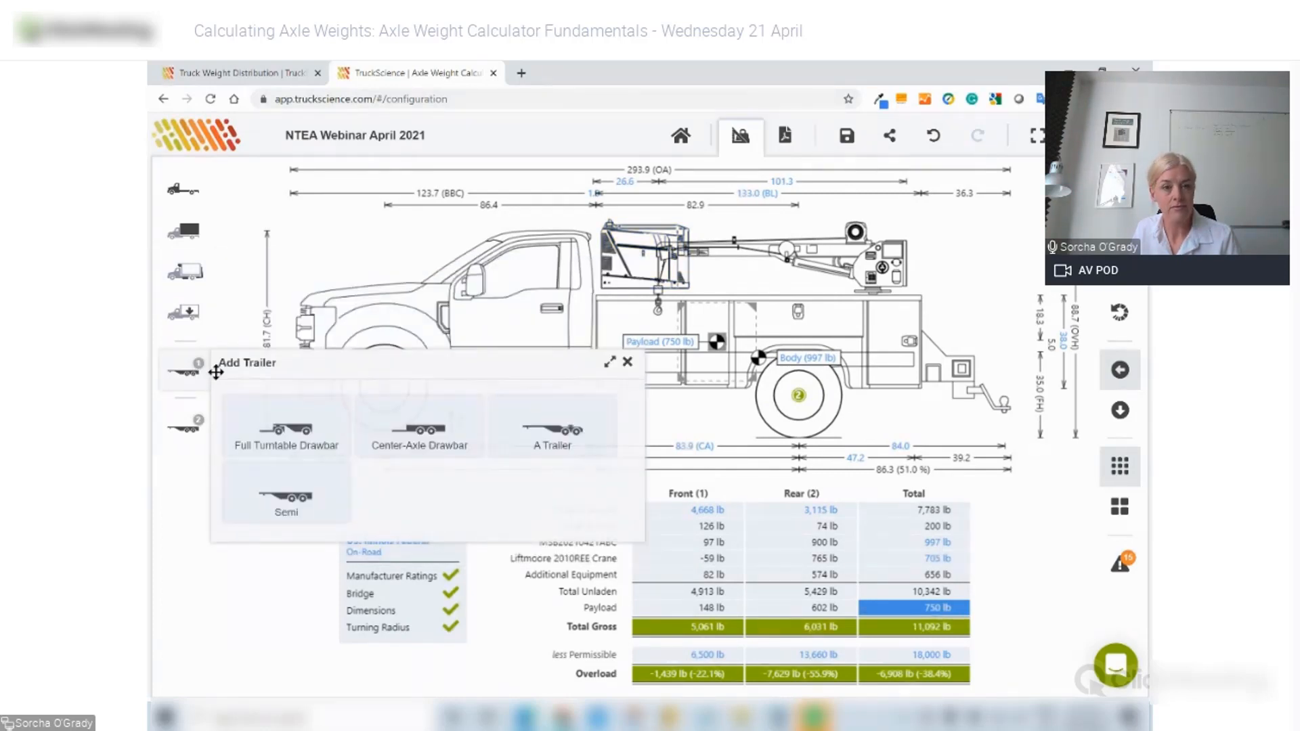
# - Hitch a Center-Axle Drawbar plus beavertail trailer behind the truck
pyautogui.click(420, 434)
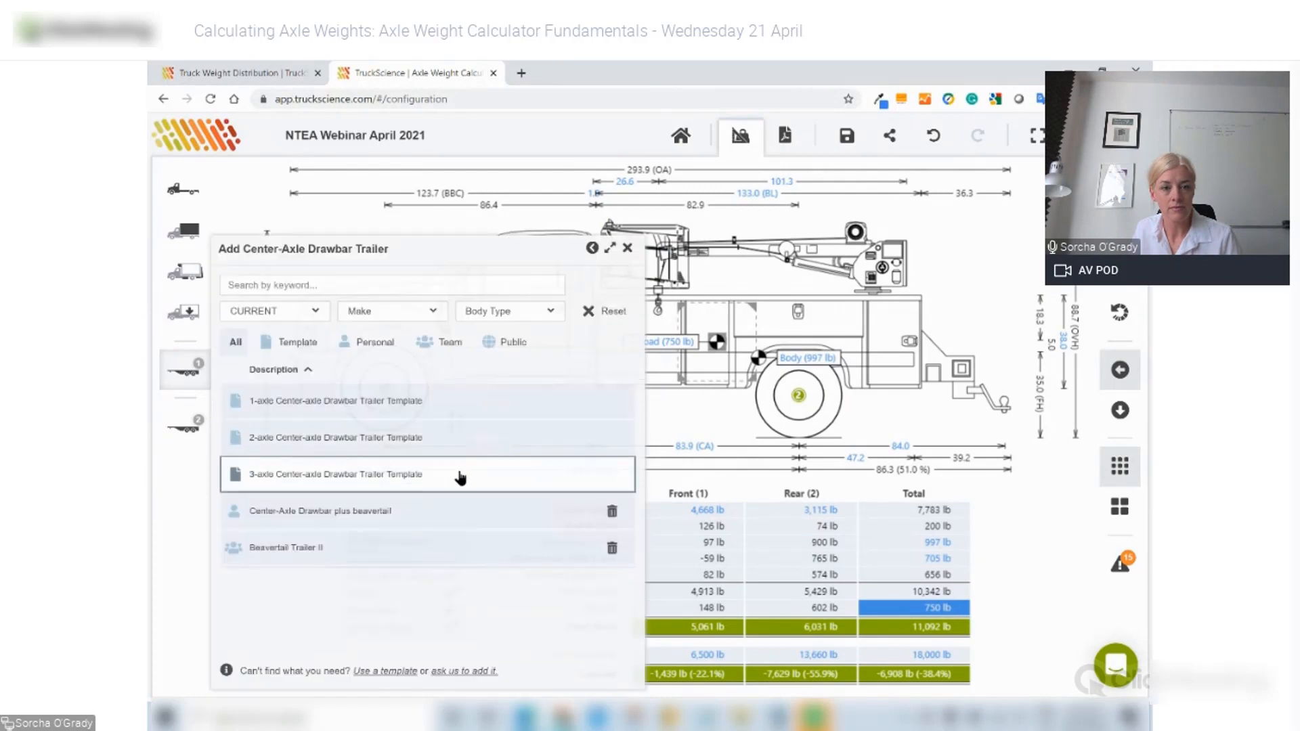
pyautogui.click(456, 503)
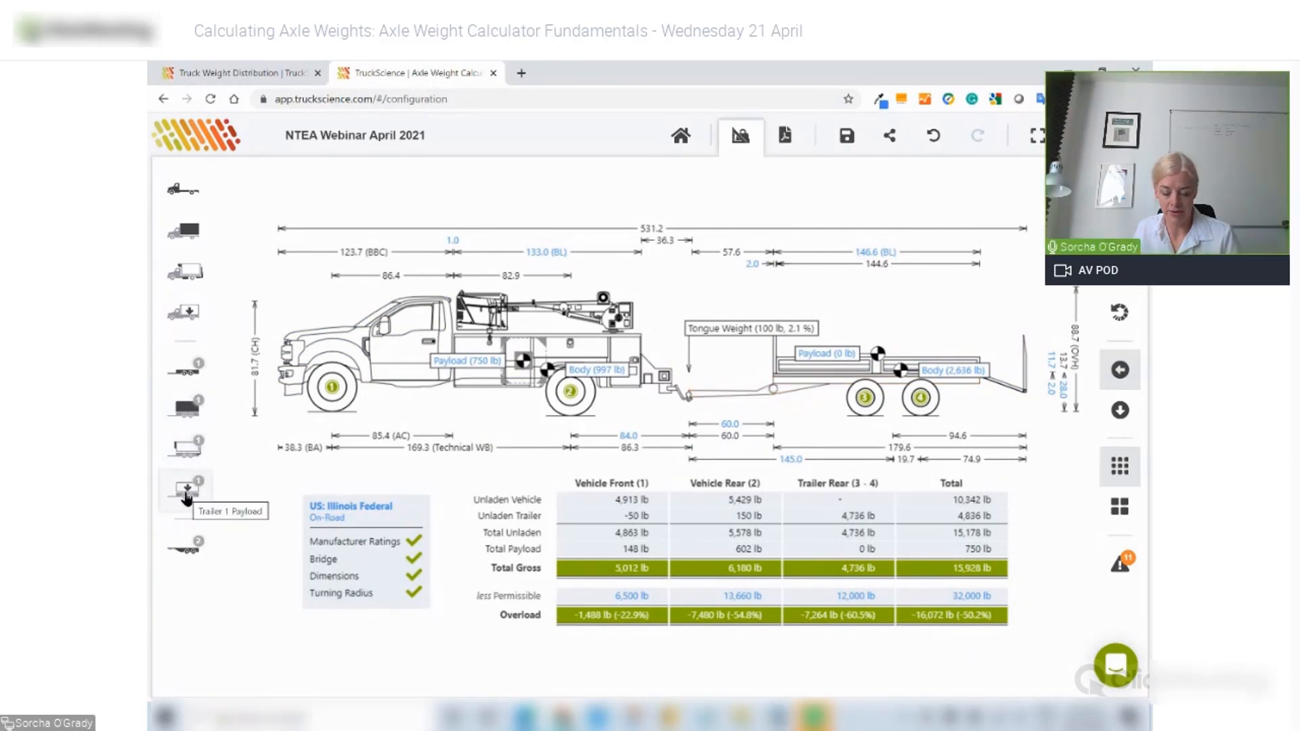
# - Load the 3,968 lb Sample Bobcat onto the trailer as a detailed payload
pyautogui.click(187, 497)
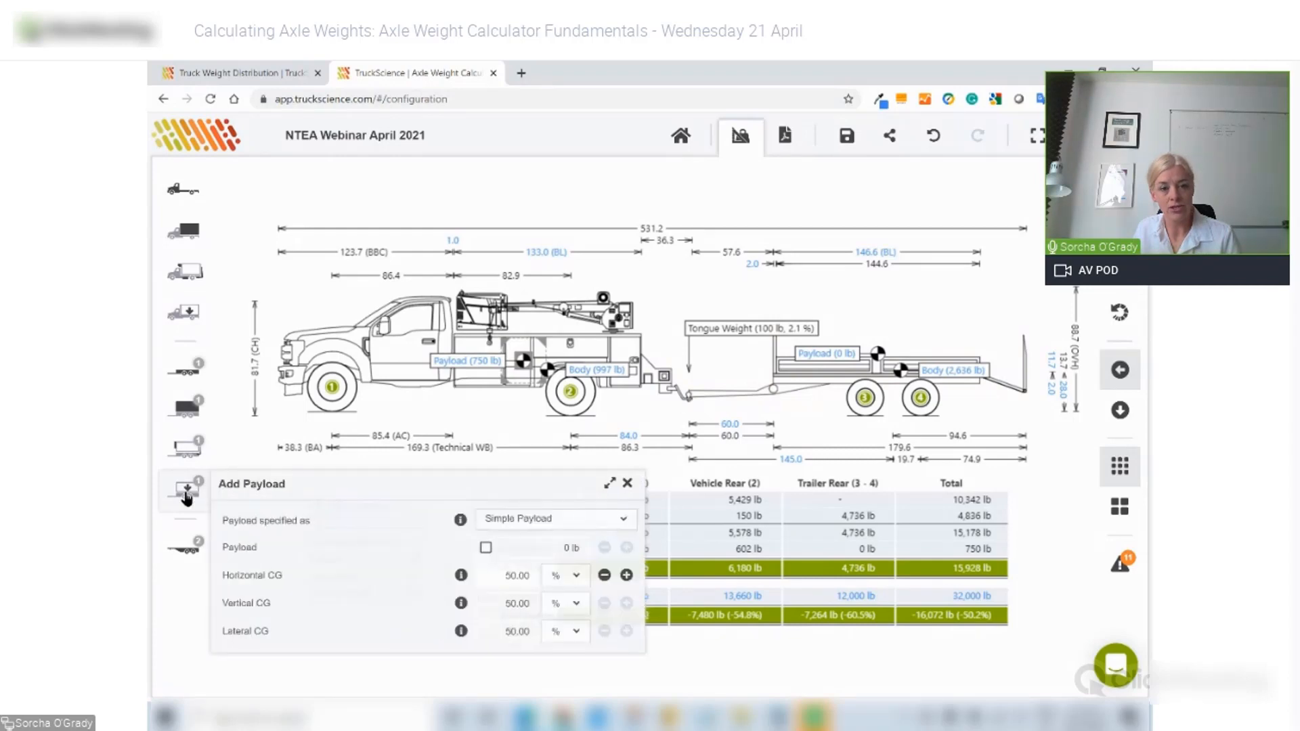
pyautogui.click(550, 518)
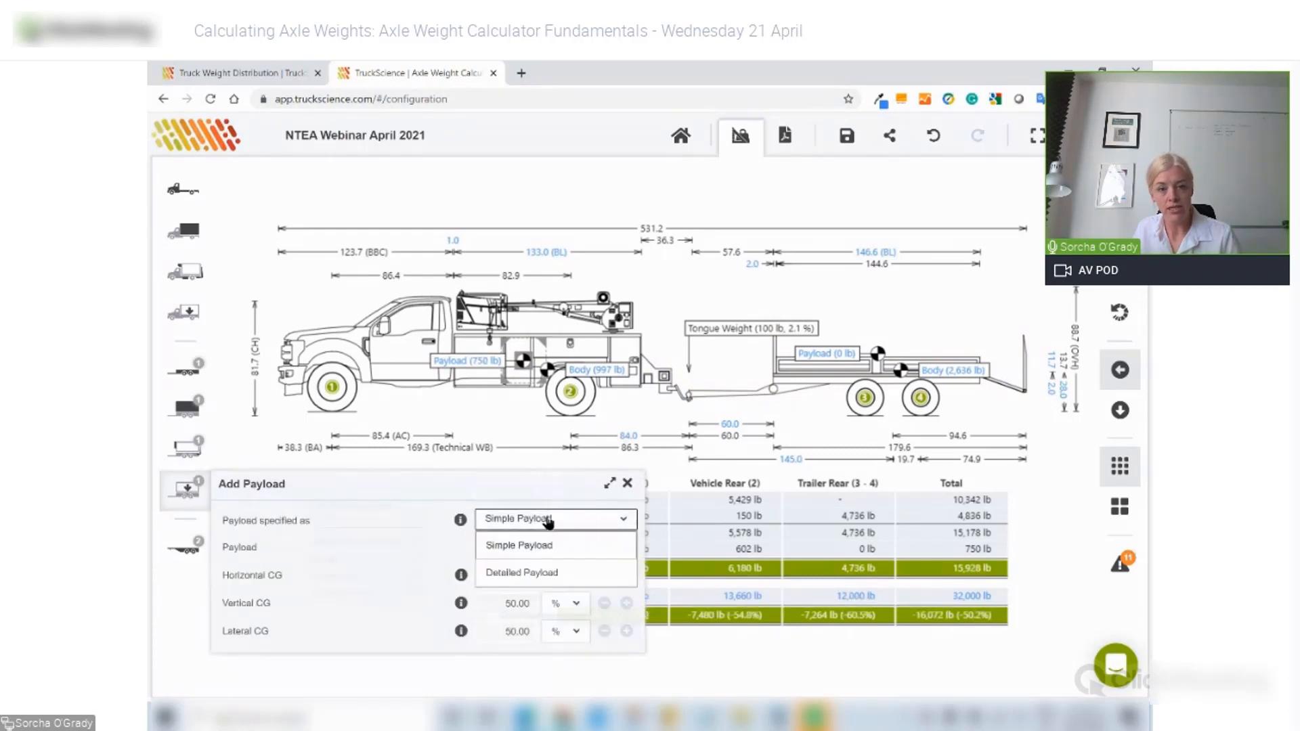
pyautogui.click(548, 571)
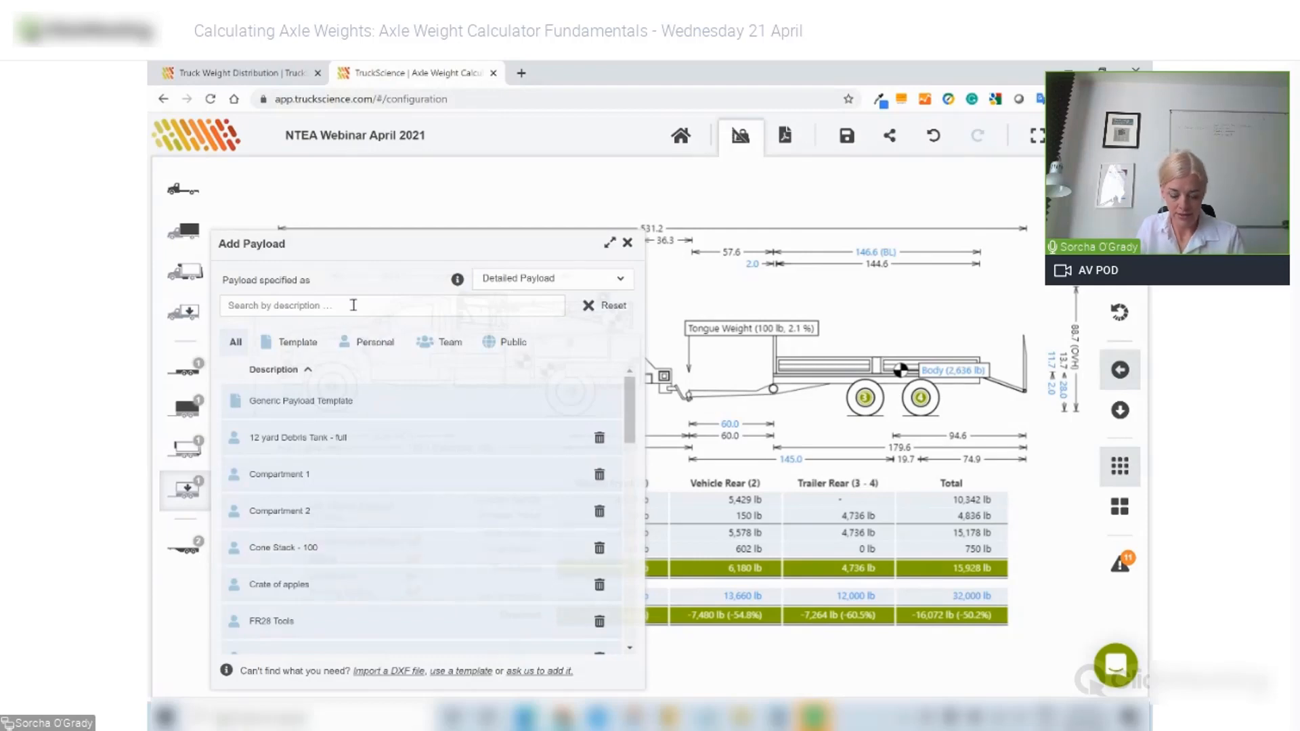
pyautogui.write('bob')
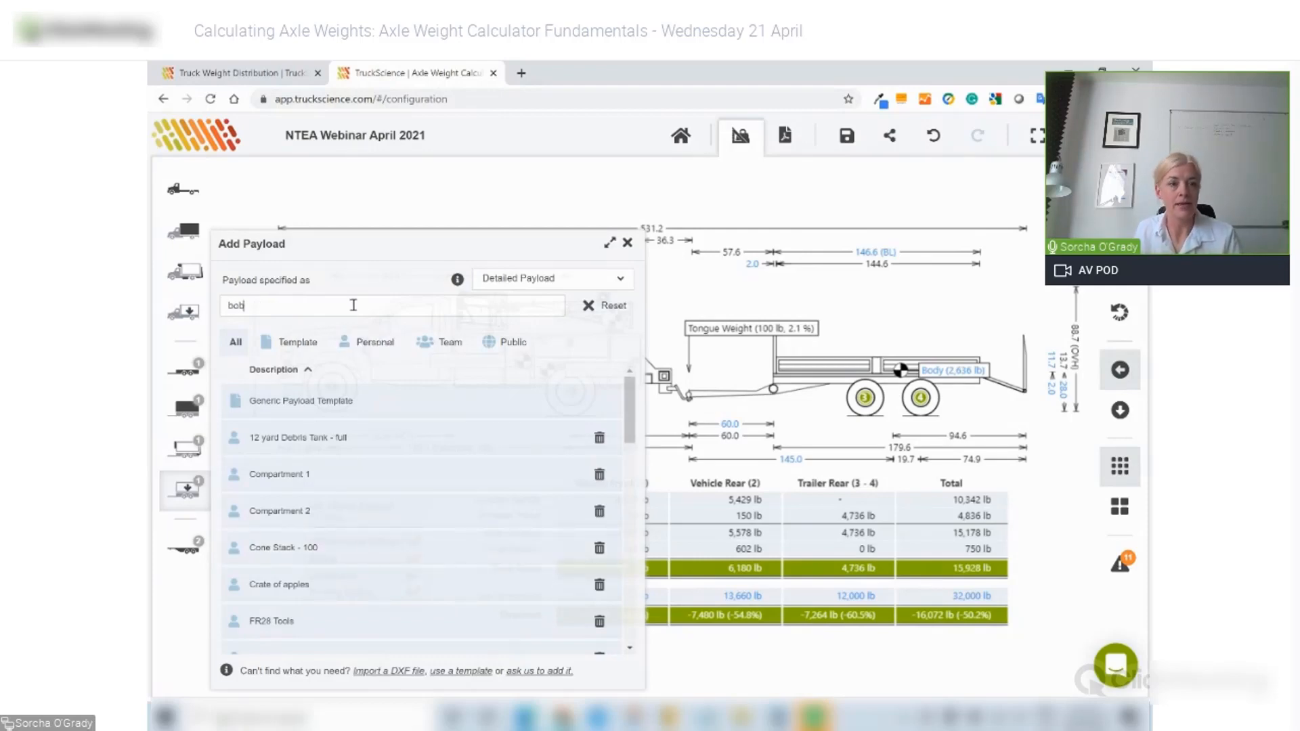
pyautogui.click(281, 441)
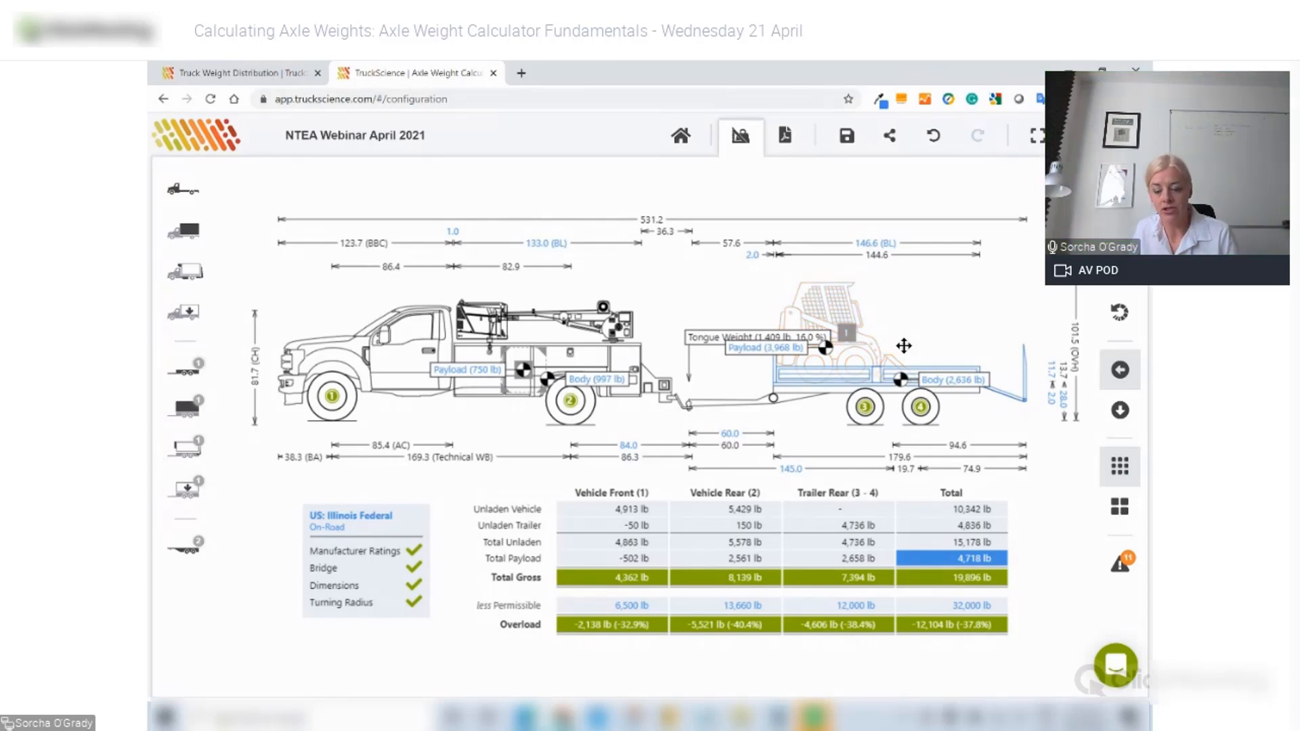
# - Move the Bobcat rearward on the trailer deck, tongue weight 736 lb, and view from above
pyautogui.click(814, 309)
pyautogui.moveTo(814, 309); pyautogui.dragTo(846, 310)
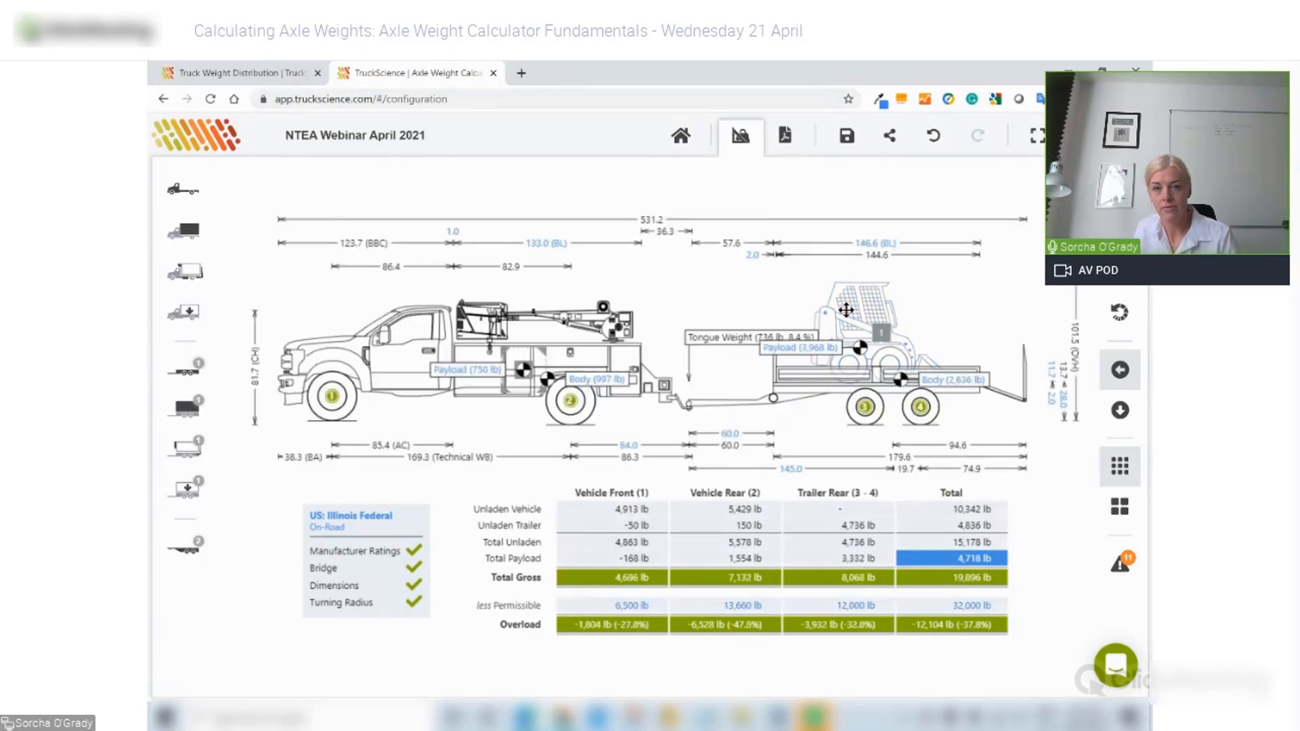
pyautogui.click(1120, 411)
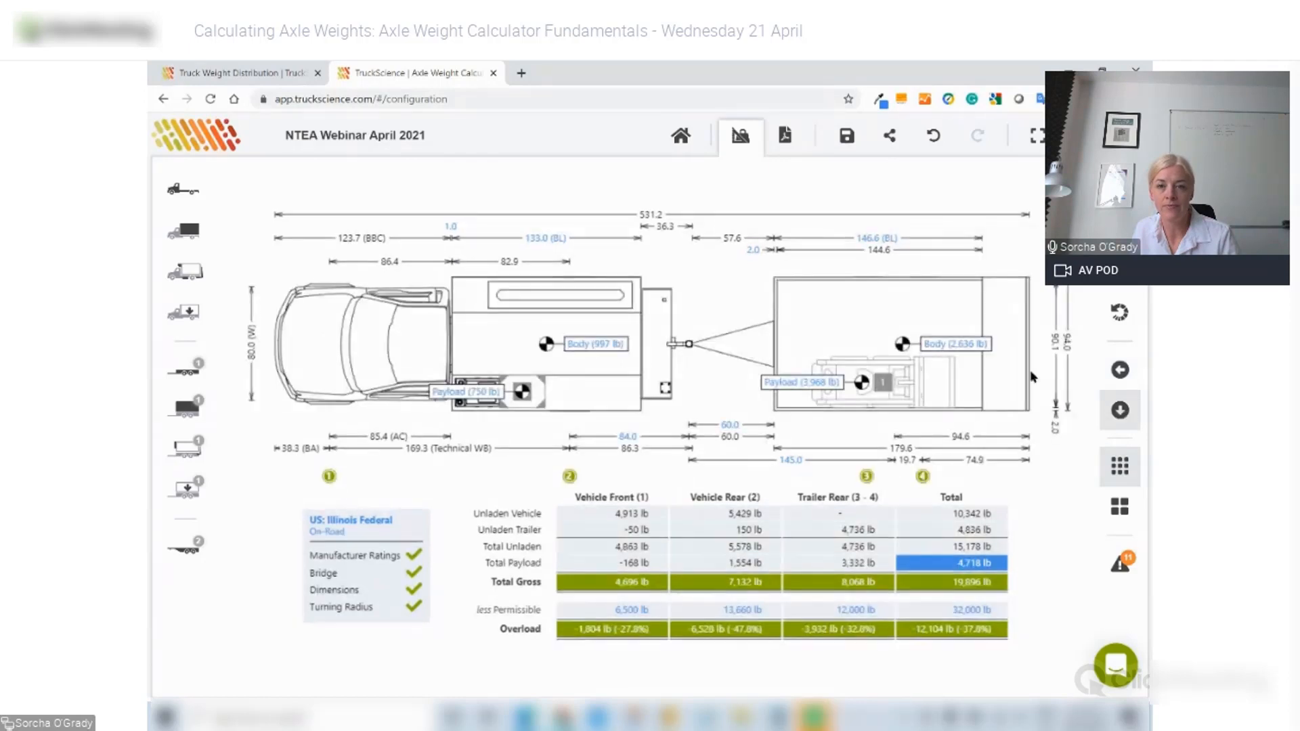
# - Centre the Bobcat across the trailer width for 601 lb tongue weight, then return to side view
pyautogui.moveTo(884, 373); pyautogui.dragTo(892, 336)
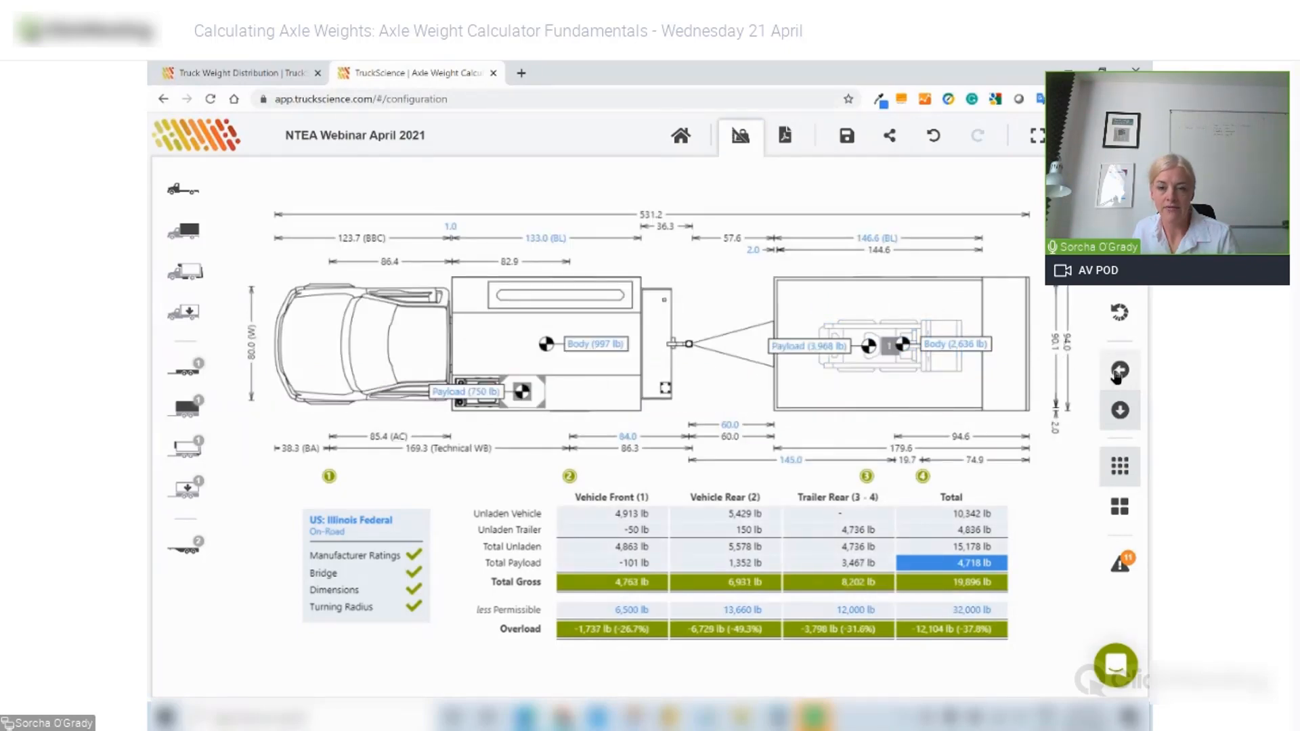
pyautogui.click(1117, 373)
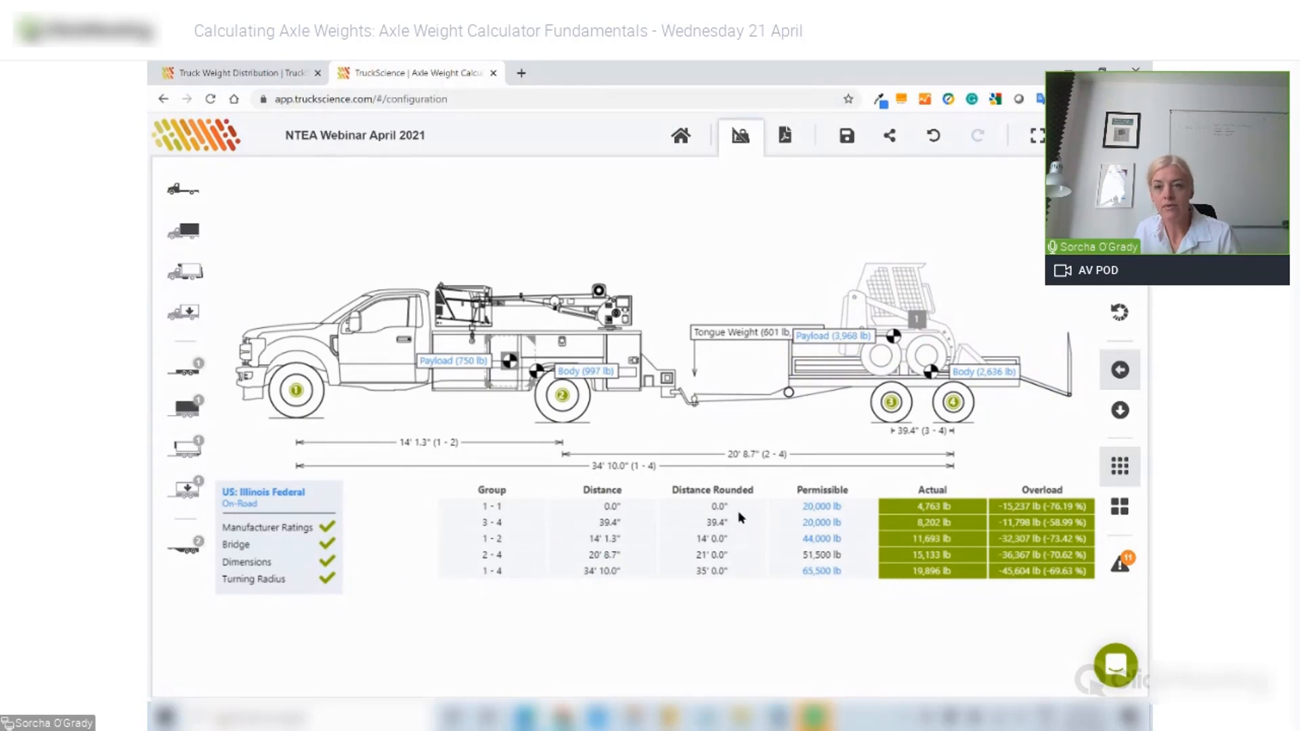
# - Show the axle-weight summary with the rig drawn at its smallest turning circle
pyautogui.moveTo(1120, 274)
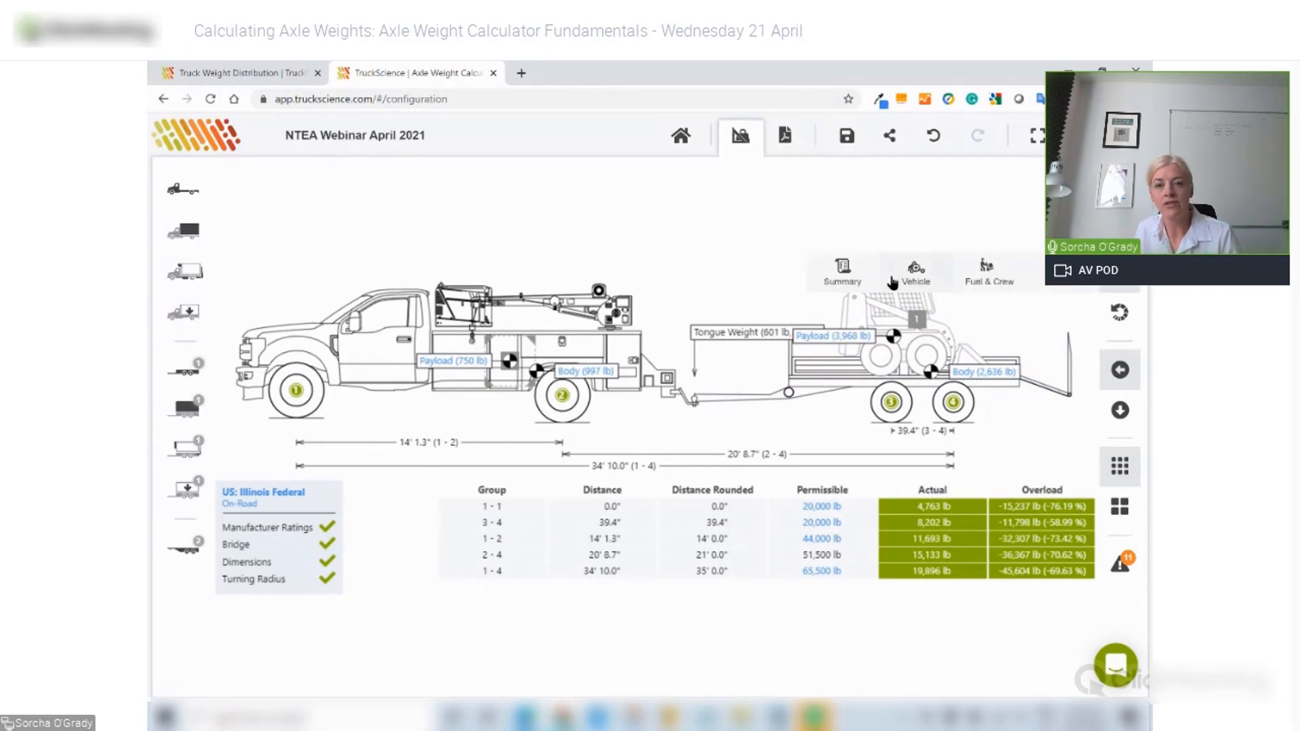
pyautogui.click(837, 273)
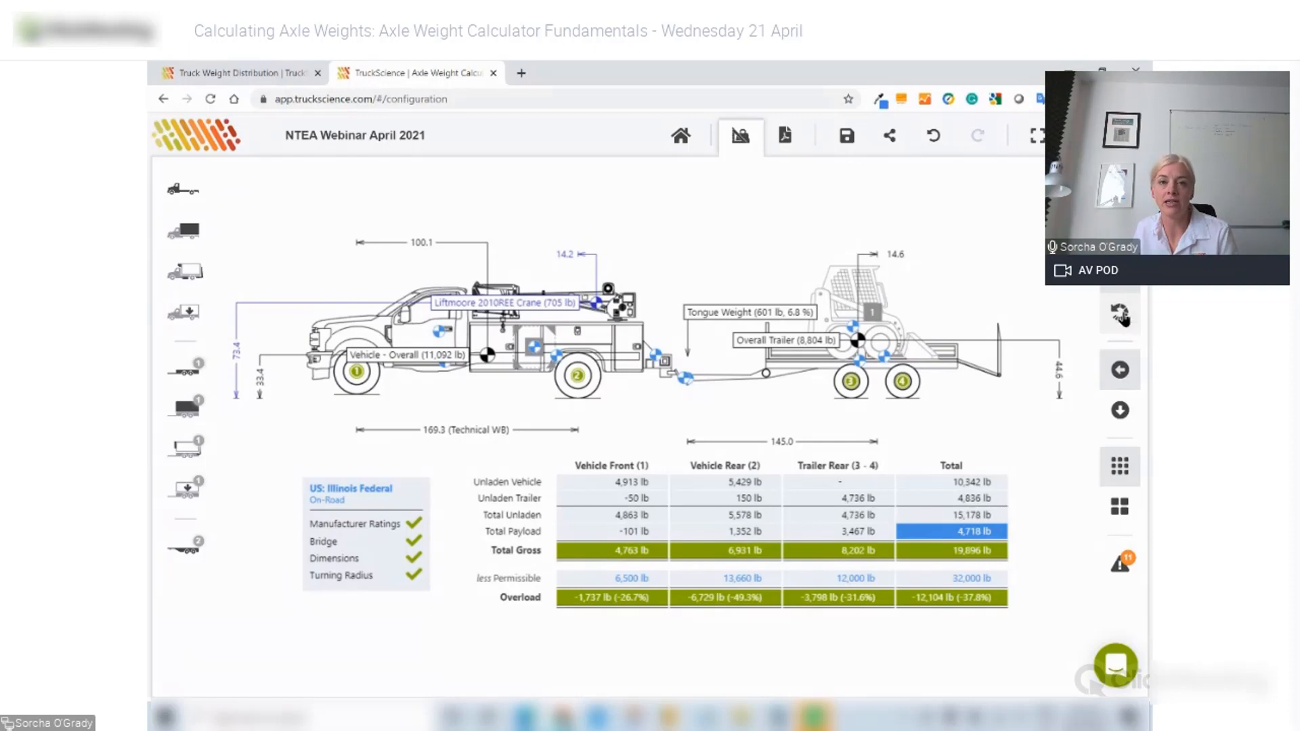
pyautogui.click(1121, 314)
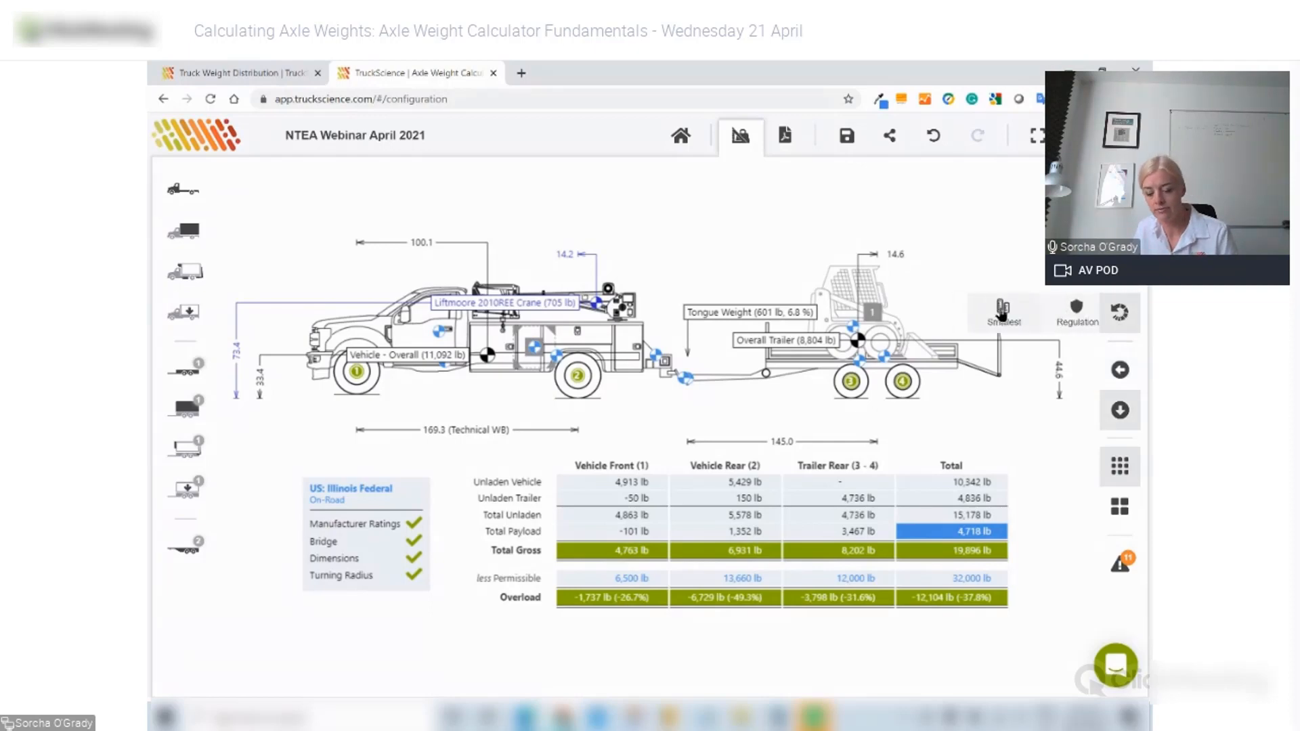
pyautogui.click(1002, 313)
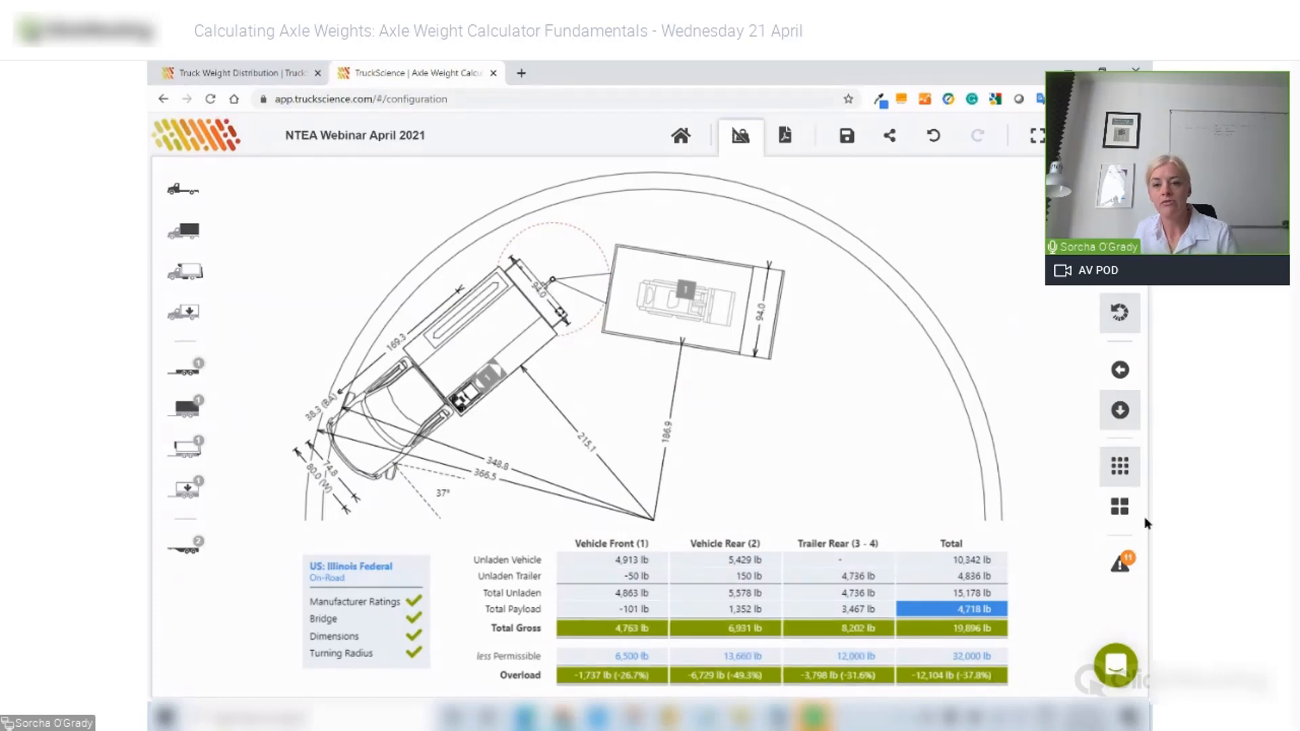
# - Review the 46.84° vehicle and 37.13° trailer rollover-angle notes, then show the dimensioned side view
pyautogui.click(1119, 564)
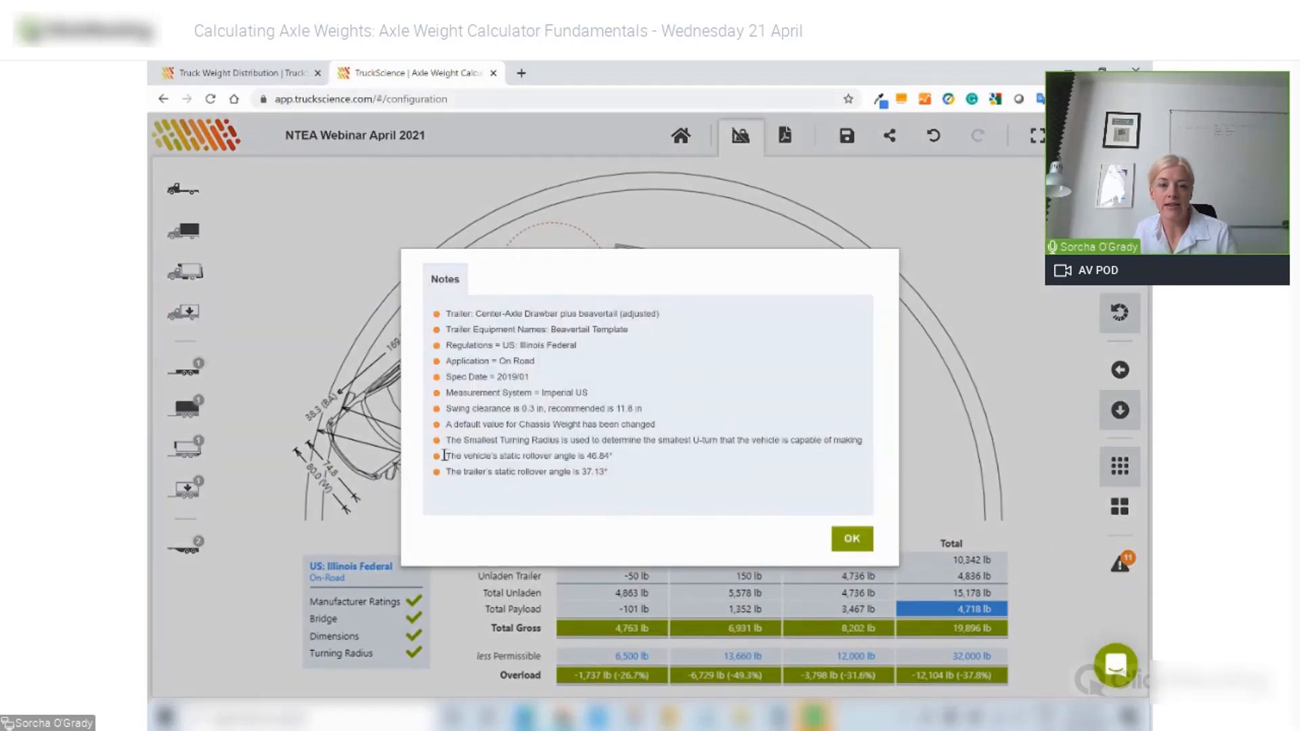
pyautogui.moveTo(444, 456); pyautogui.dragTo(629, 458)
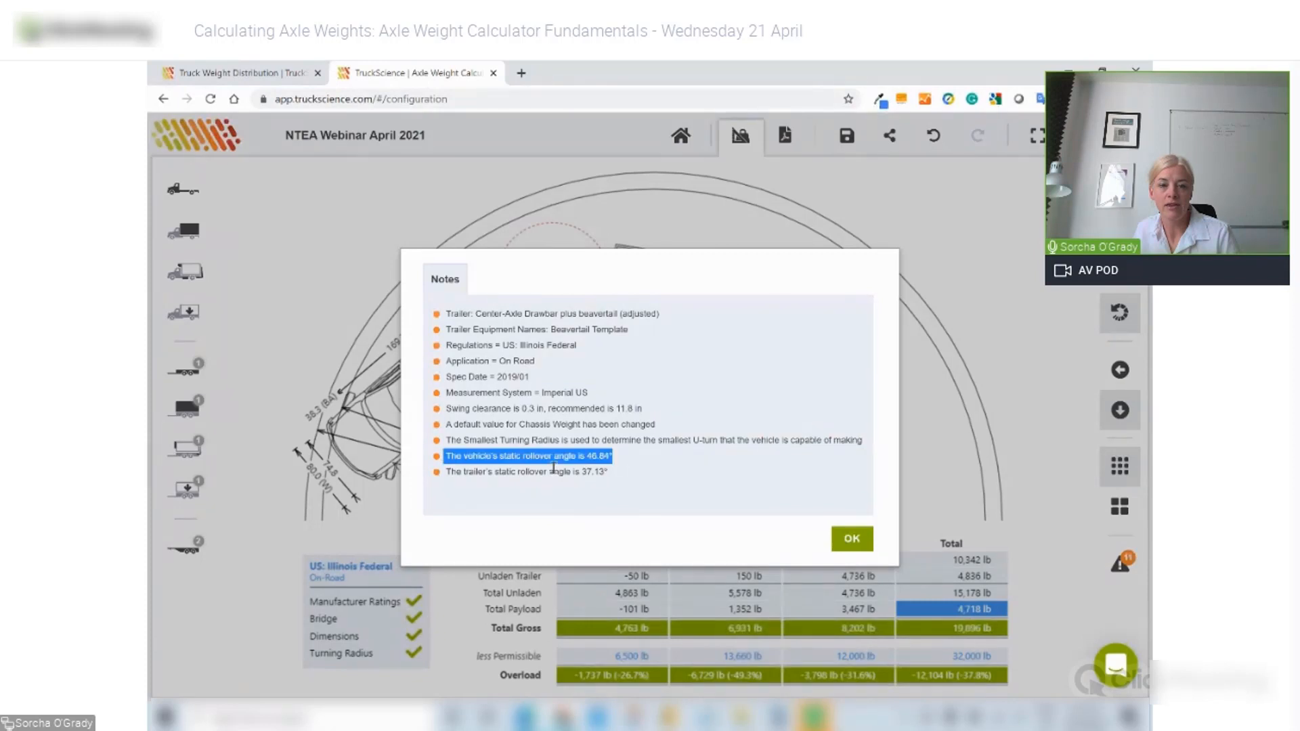
pyautogui.moveTo(554, 470); pyautogui.dragTo(628, 475)
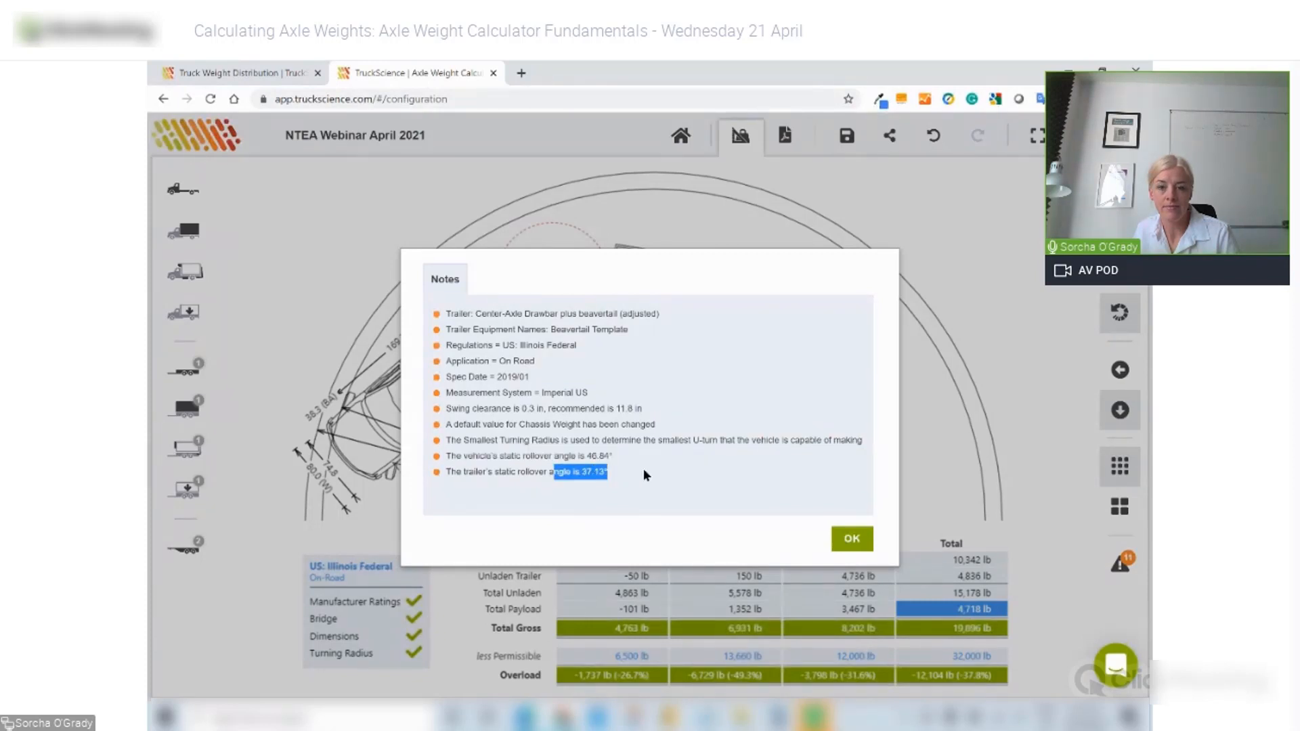
pyautogui.click(845, 545)
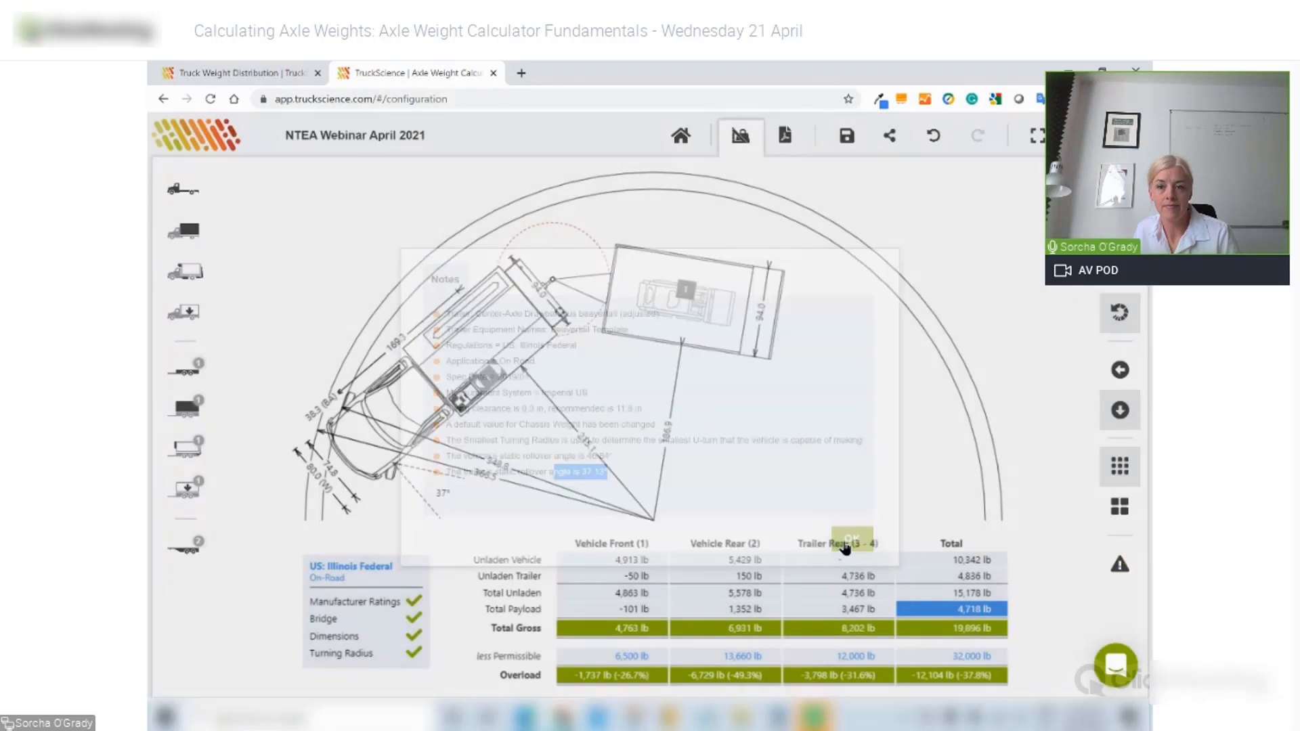
pyautogui.click(1121, 369)
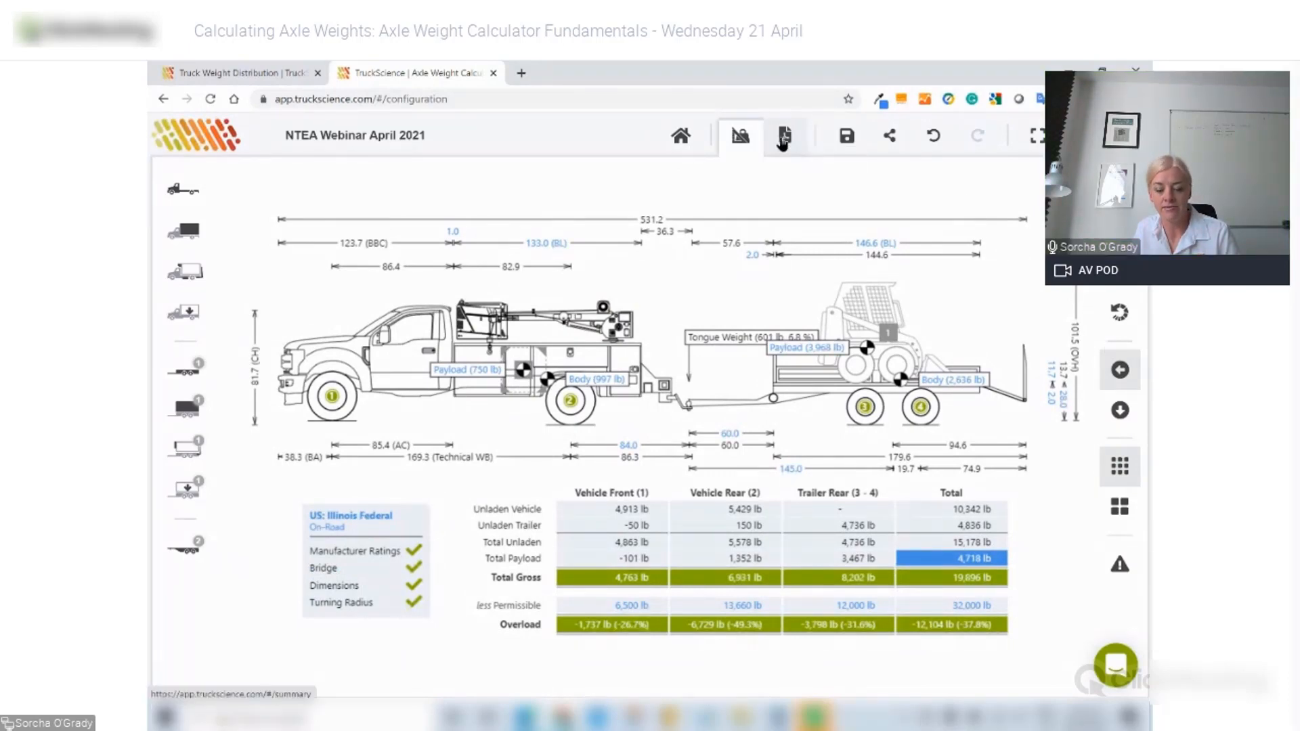
# - Preview the NTEA Webinar April 2021 weight distribution report, briefly opening and closing support chat
pyautogui.click(783, 137)
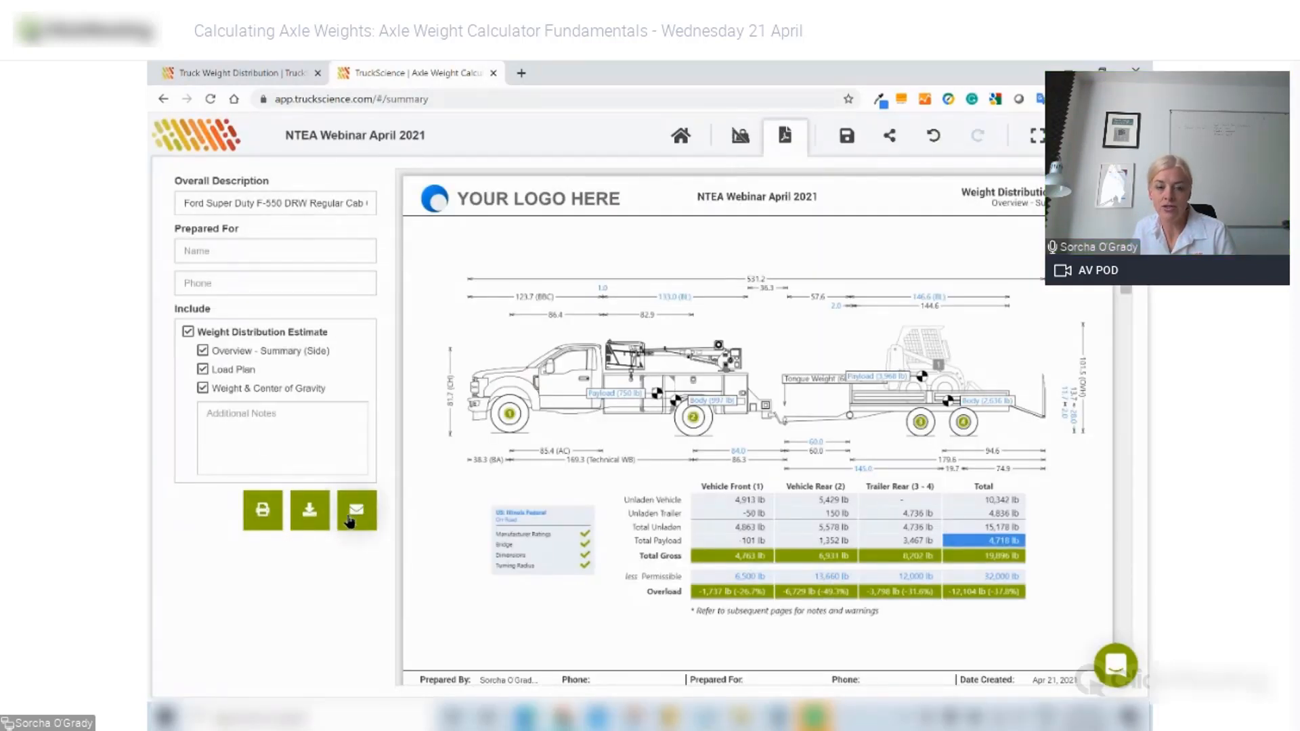
pyautogui.scroll(-3, 444, 521)
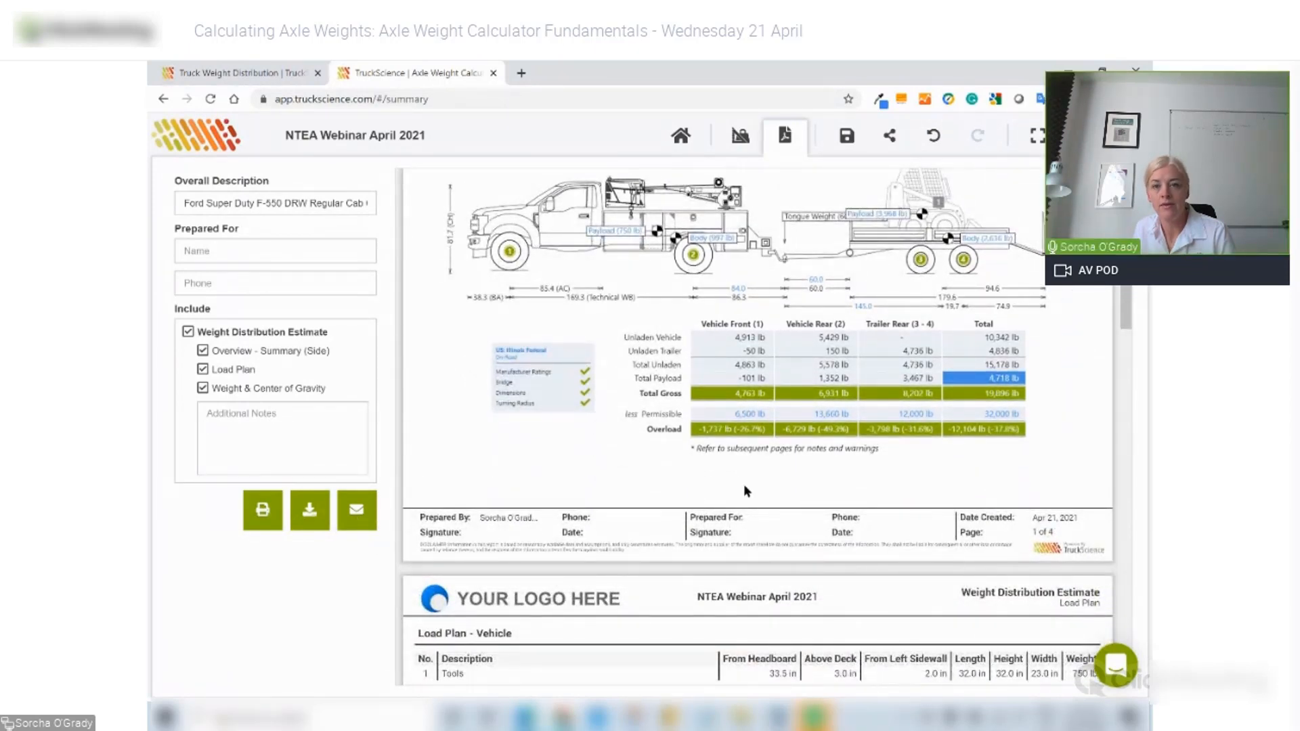
pyautogui.scroll(3, 742, 484)
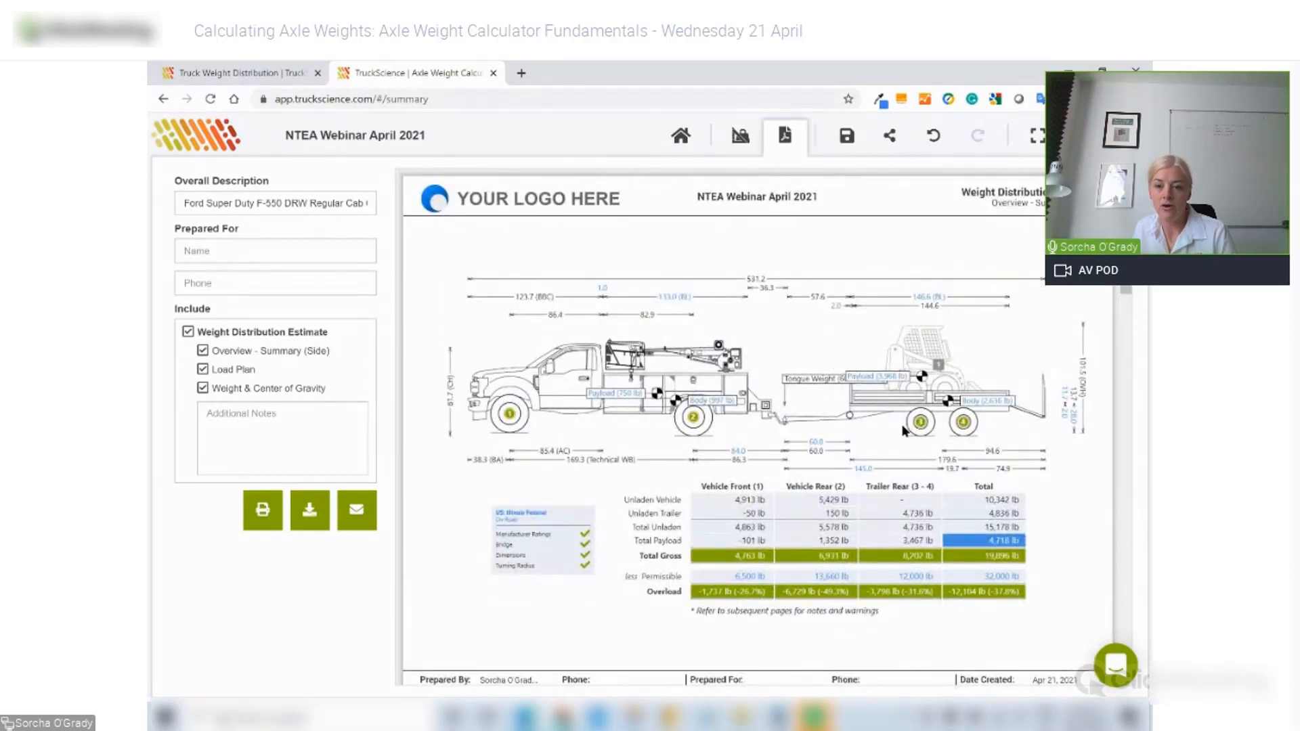
pyautogui.click(1116, 666)
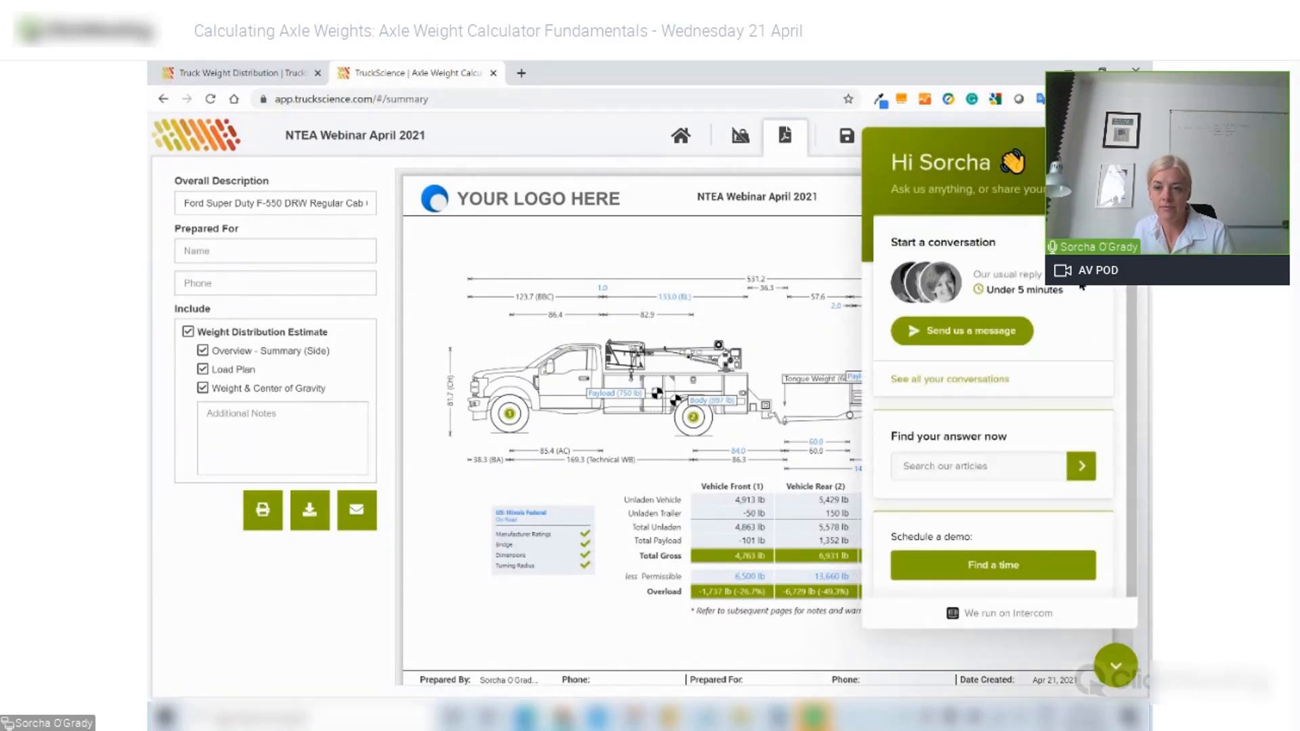
pyautogui.click(1115, 667)
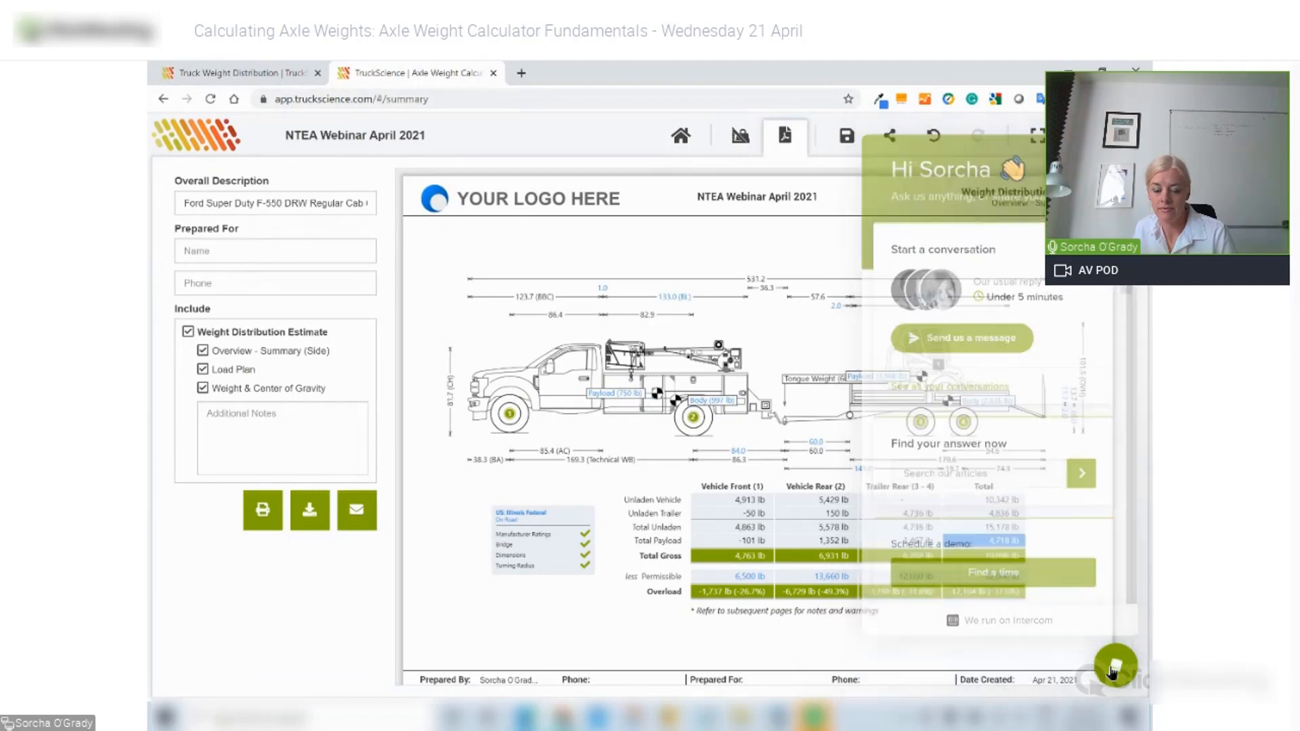
pyautogui.scroll(-1, 840, 393)
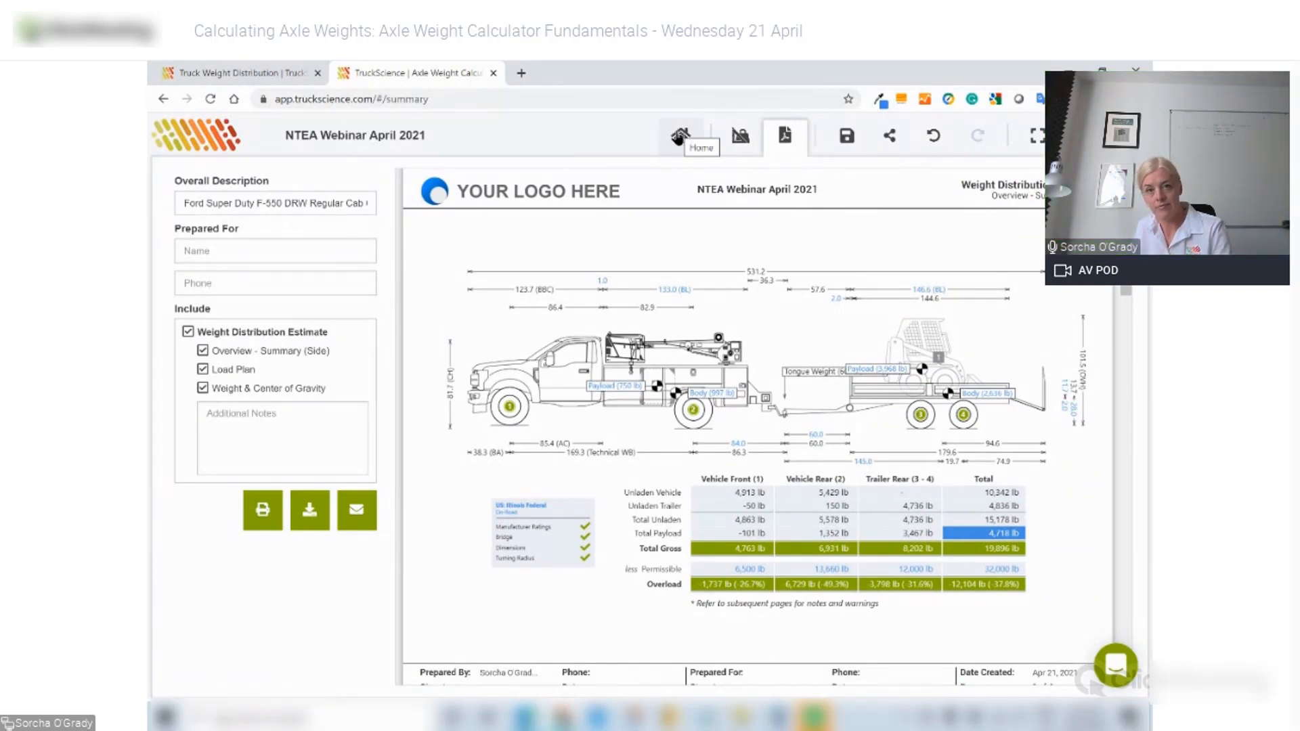
# - Leave the calculation for the home page, saving NTEA Webinar April 2021 when prompted
pyautogui.click(680, 136)
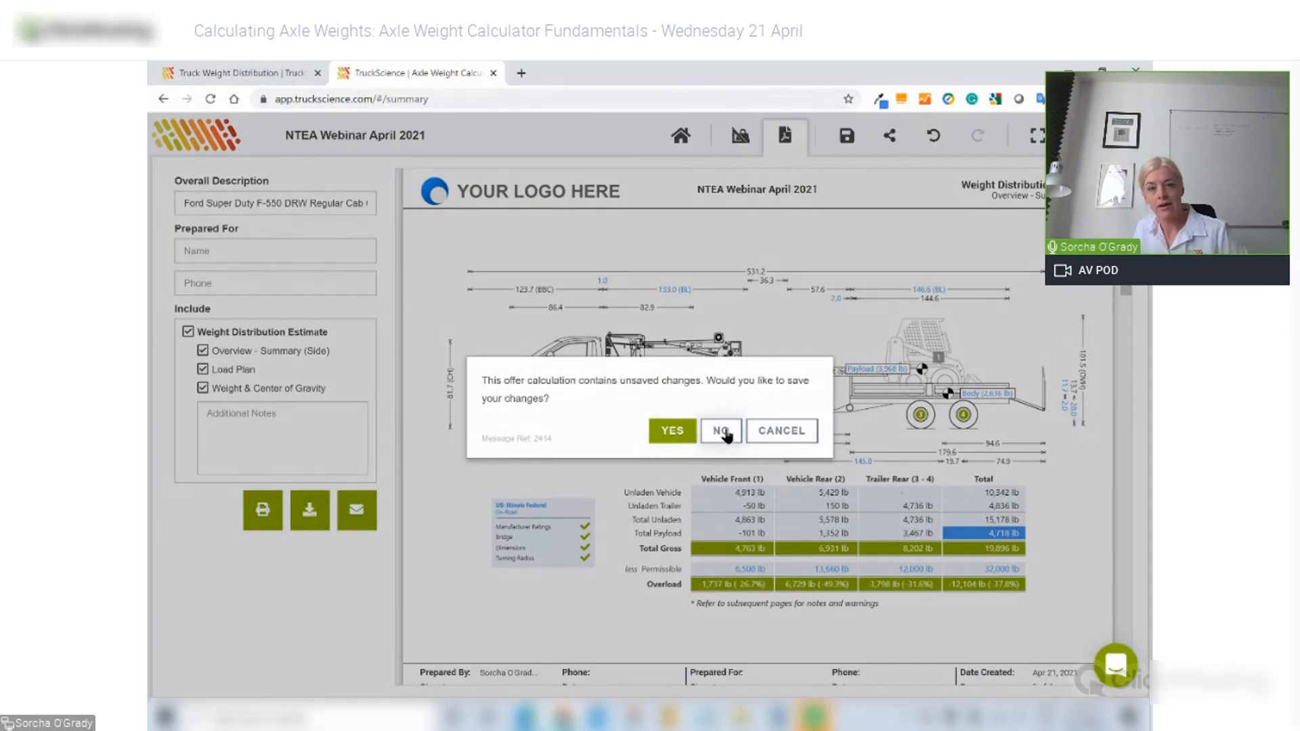
pyautogui.click(673, 431)
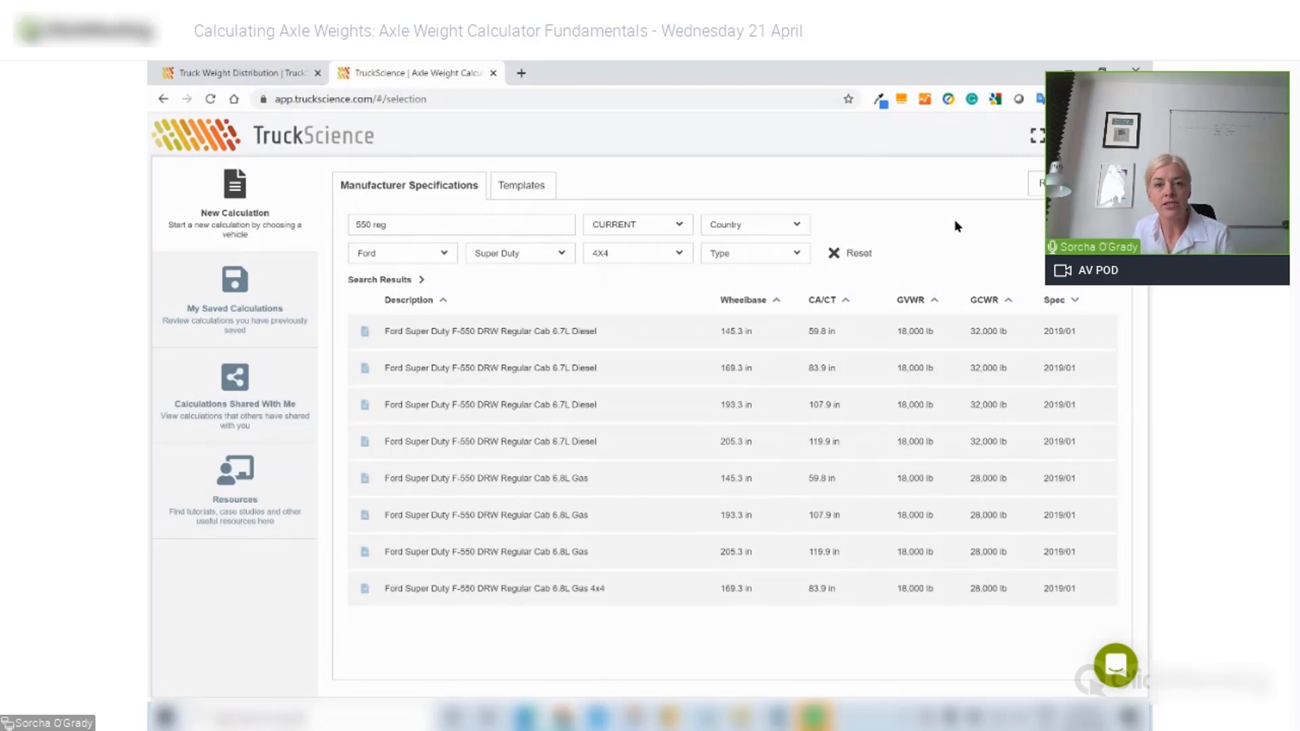
# - Clear the search filters and check Settings: cab and chassis dimension references, then Imperial US measurements
pyautogui.click(857, 255)
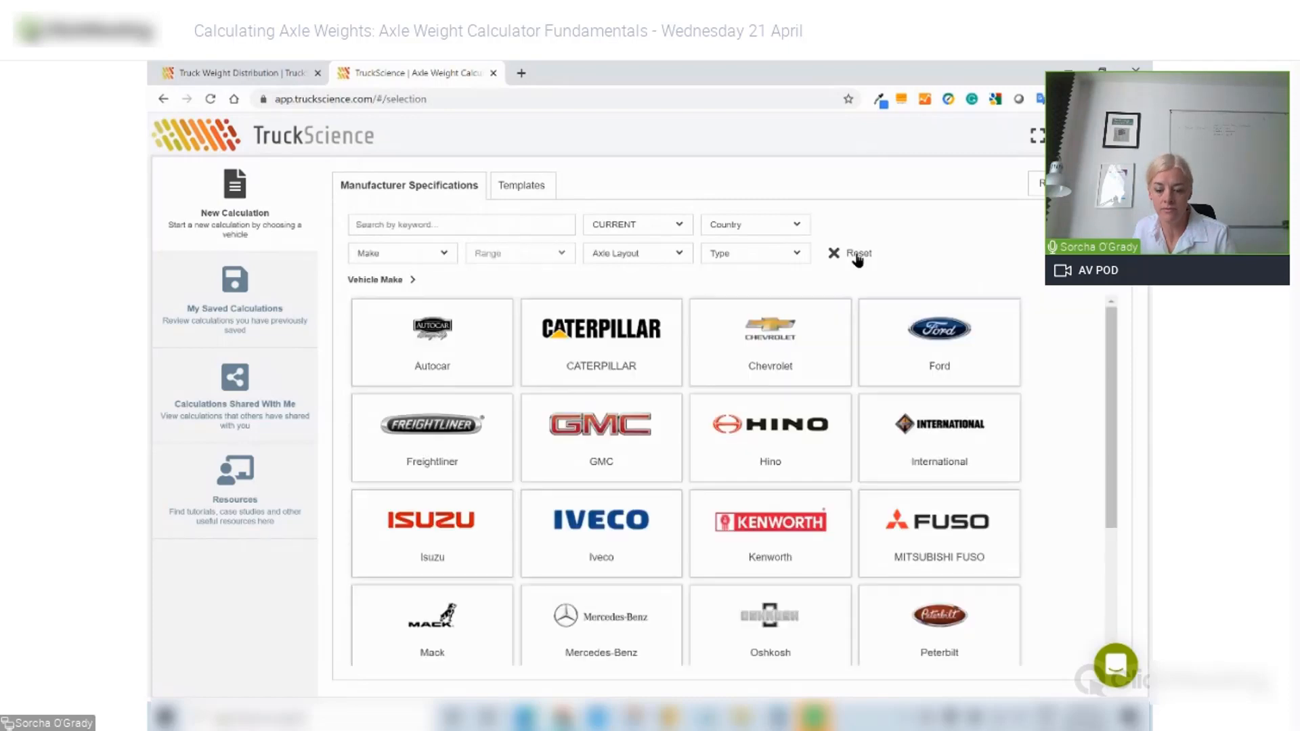
pyautogui.click(1073, 135)
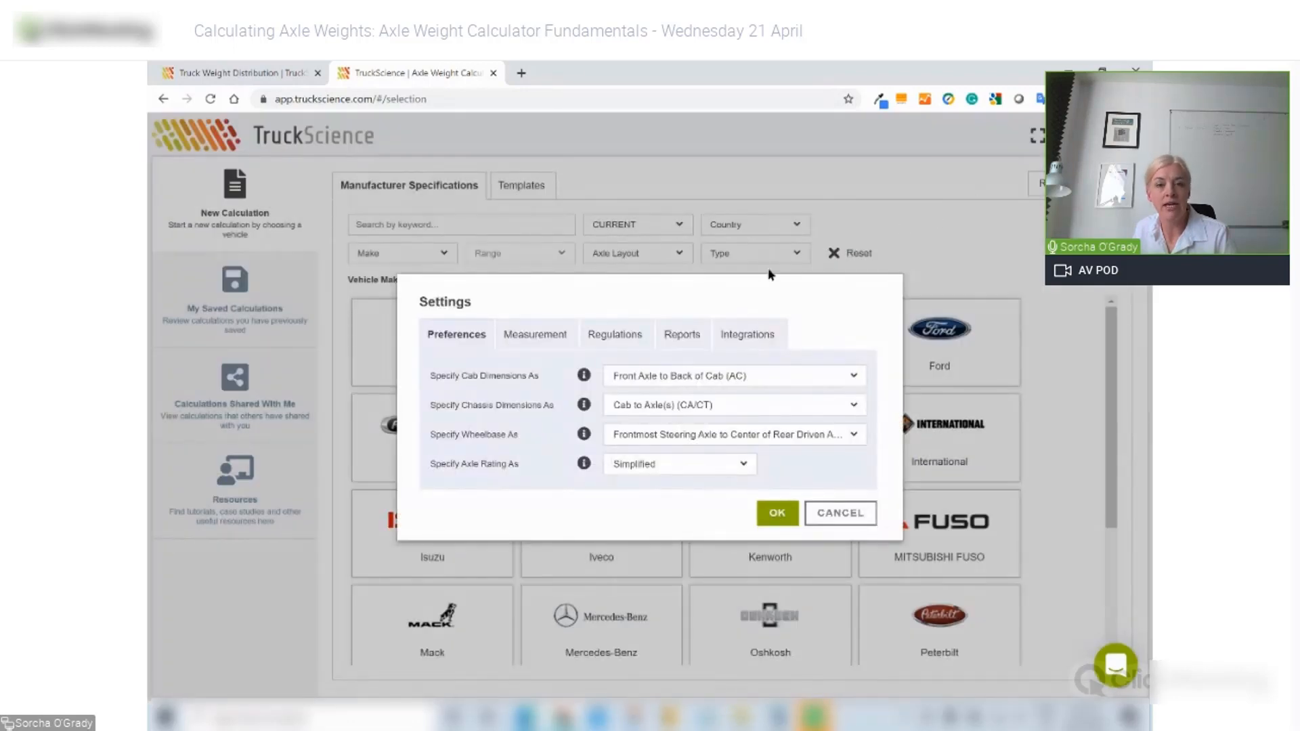
pyautogui.click(639, 381)
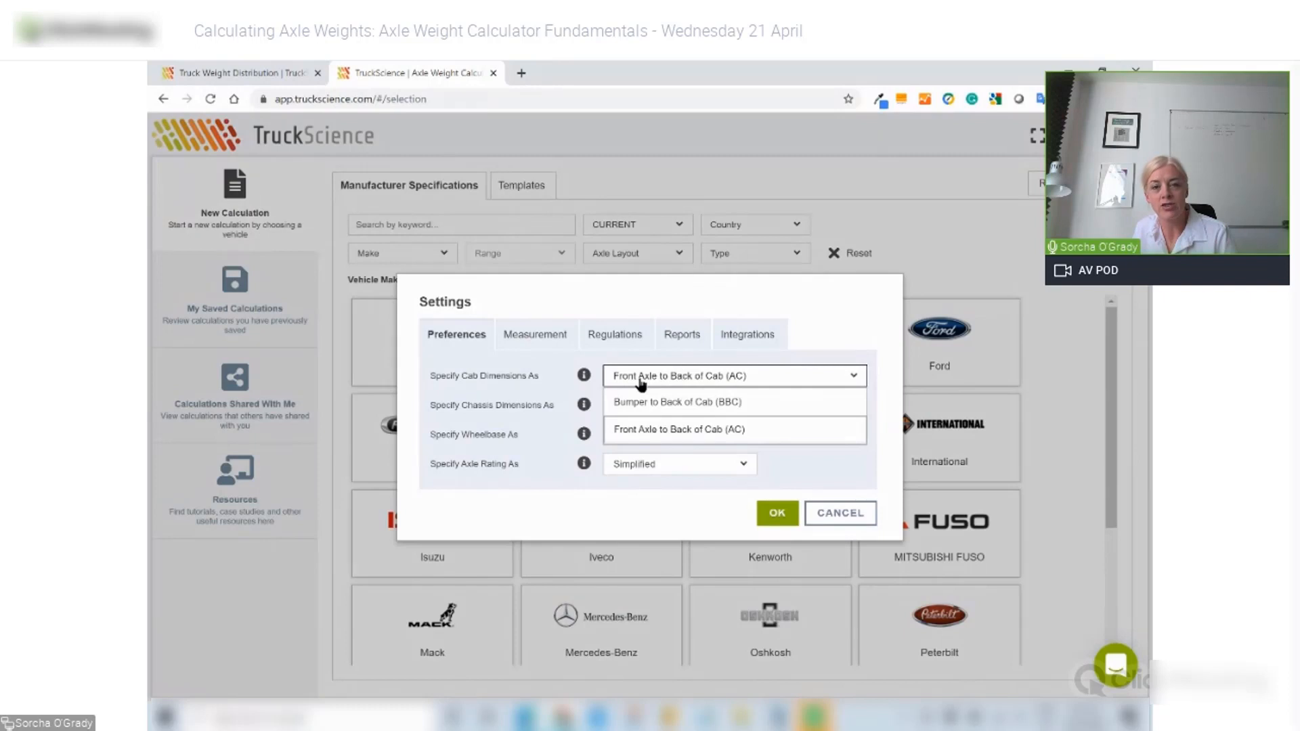
pyautogui.click(836, 316)
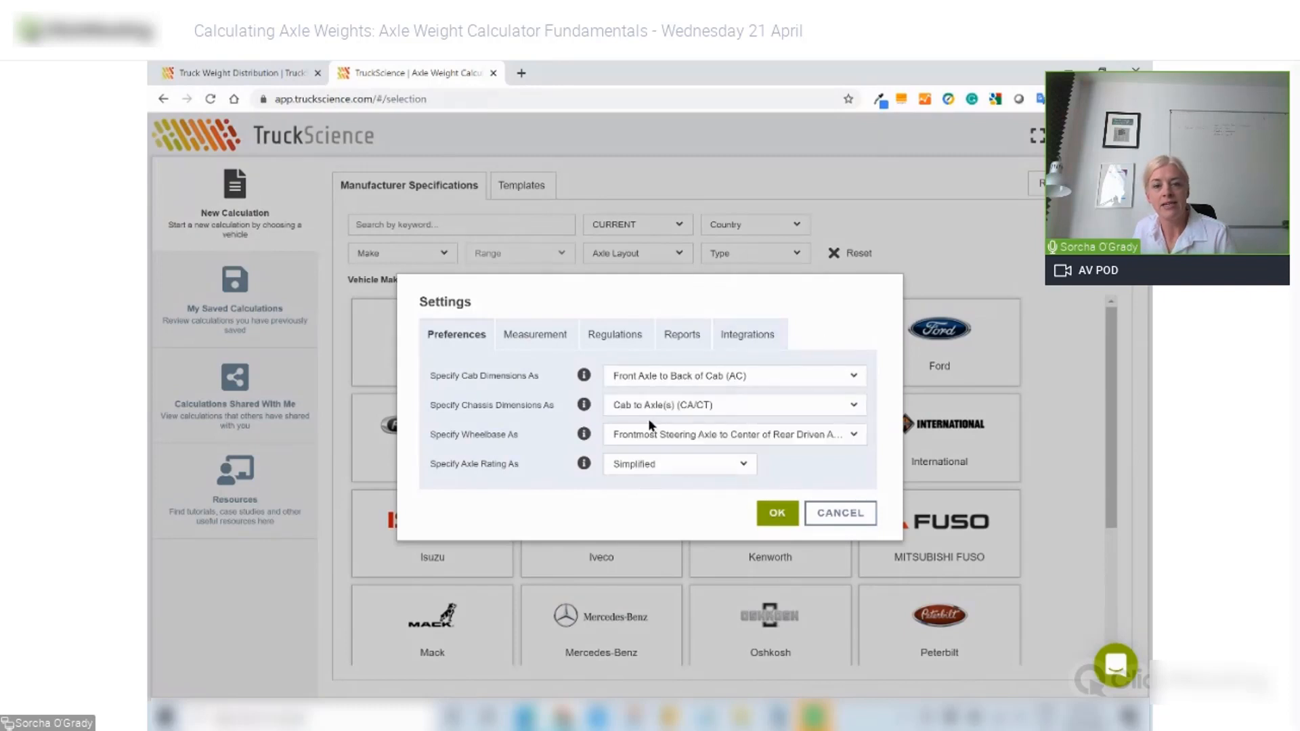
pyautogui.click(730, 409)
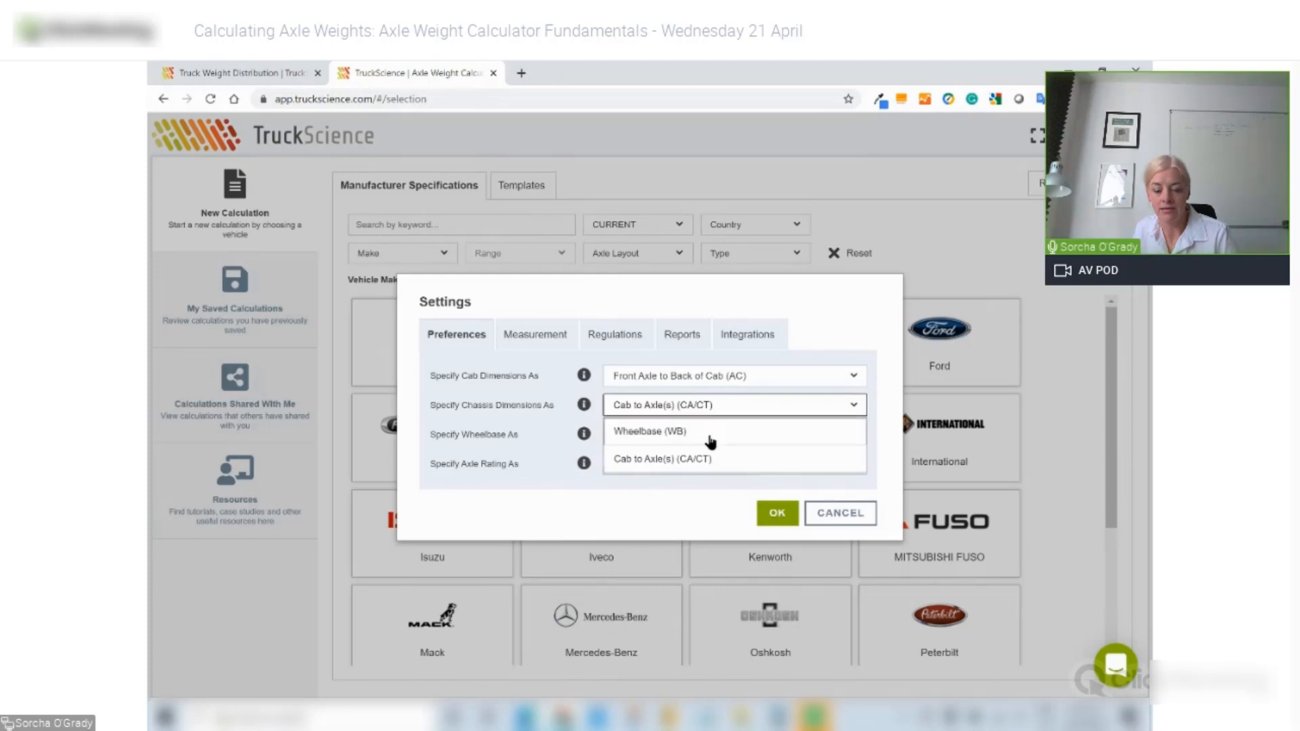
pyautogui.click(817, 336)
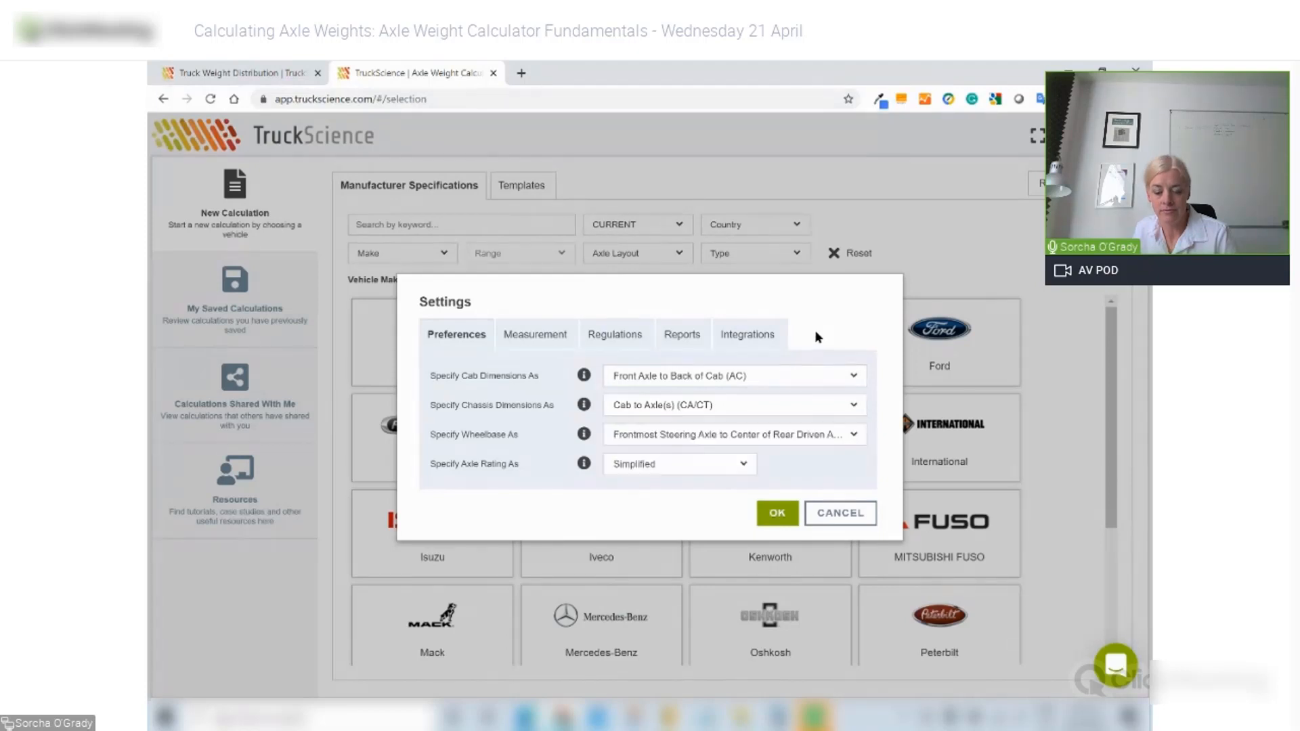
pyautogui.click(538, 336)
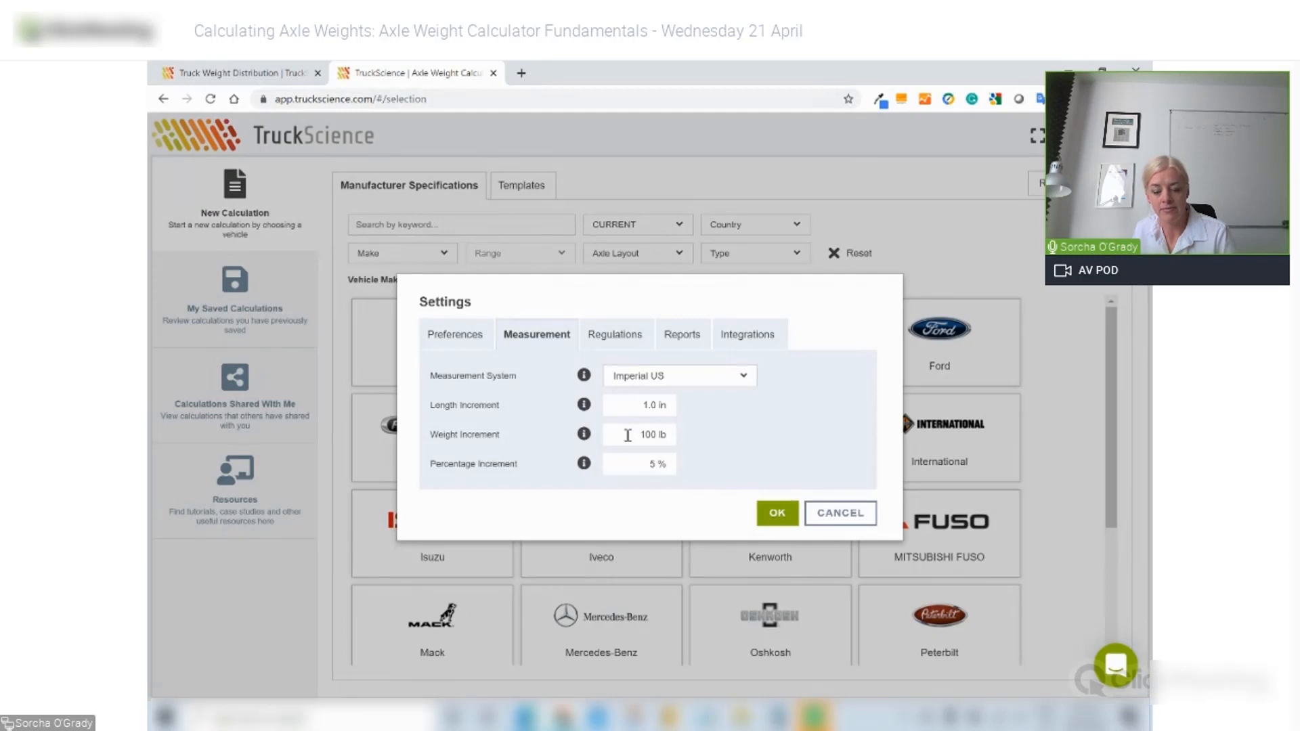
# - Try US: California Federal regulations, view the Reports and Integrations tabs, then cancel Settings
pyautogui.click(617, 335)
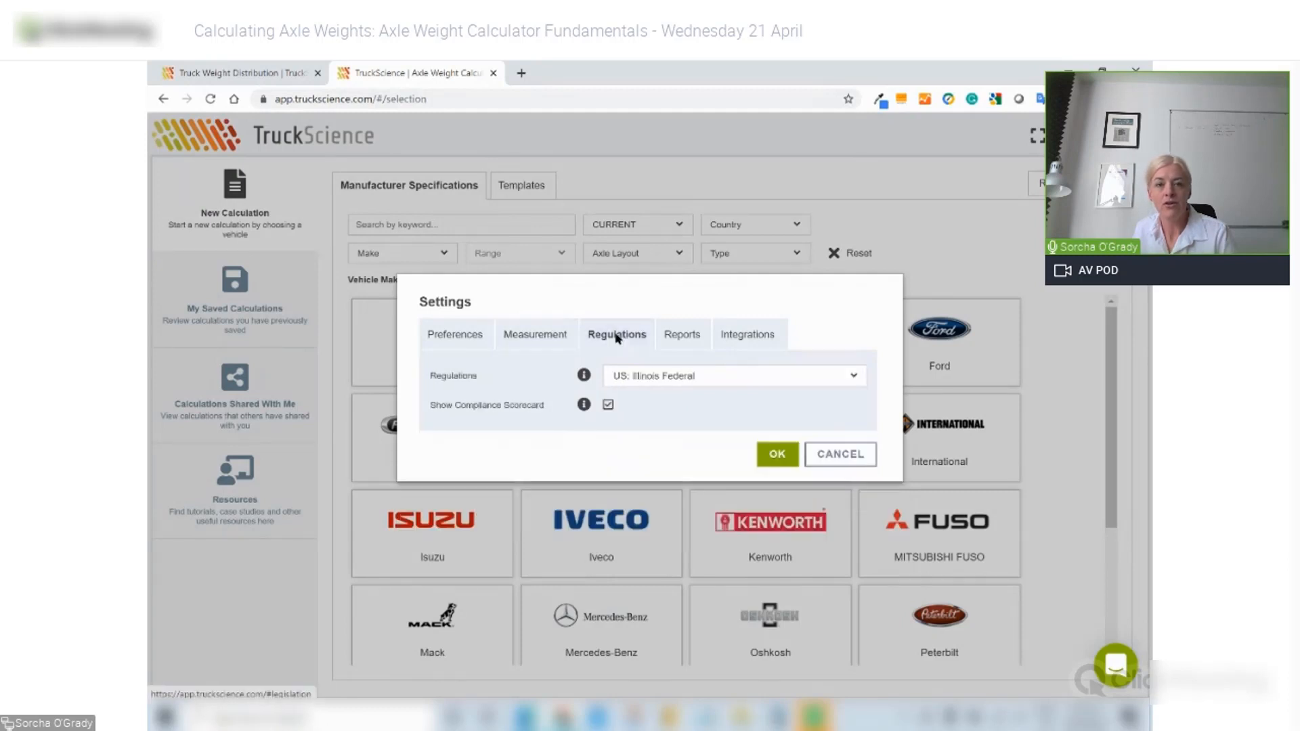
pyautogui.click(742, 378)
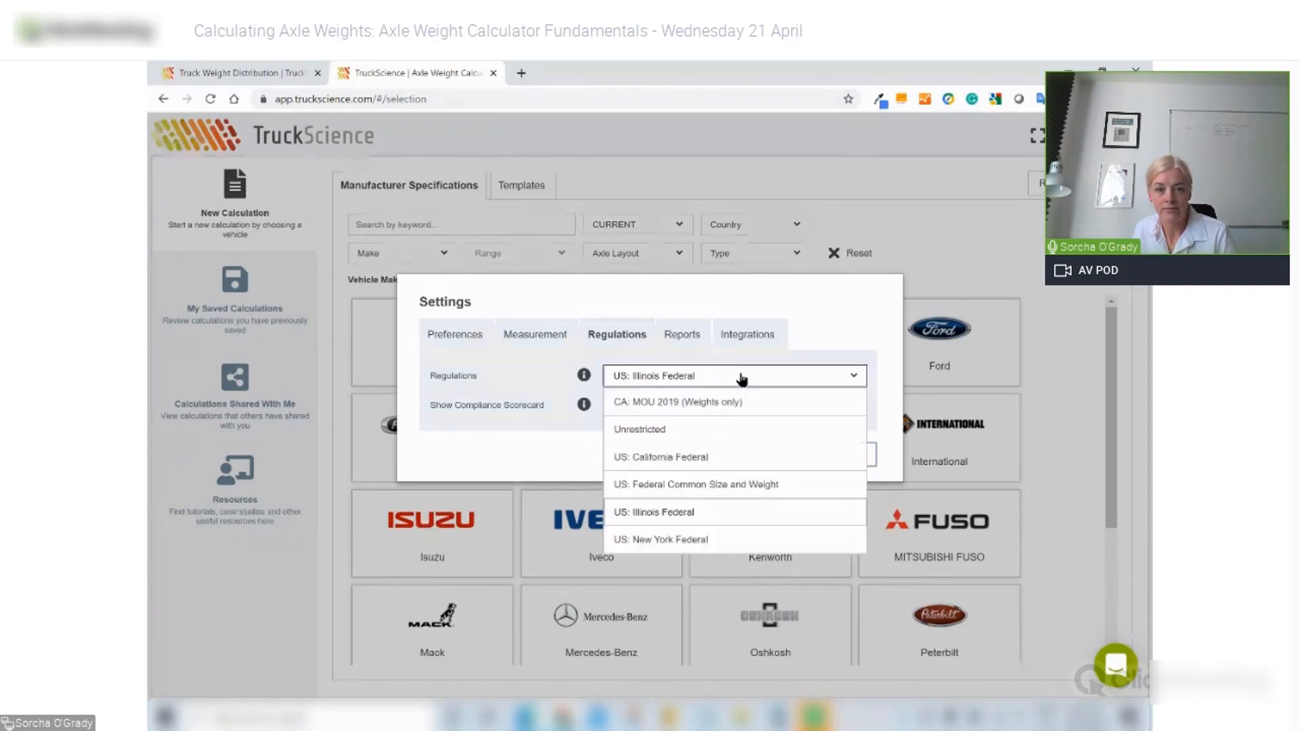
pyautogui.click(707, 458)
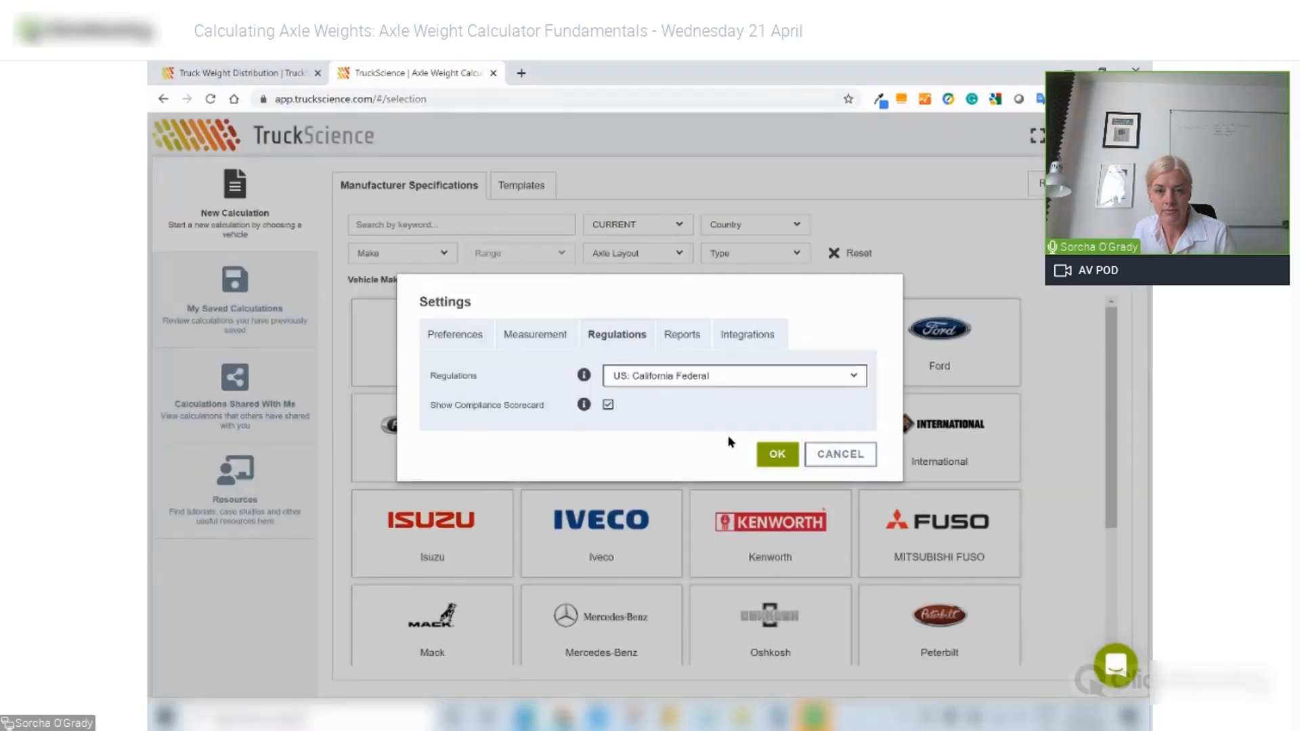
pyautogui.click(682, 334)
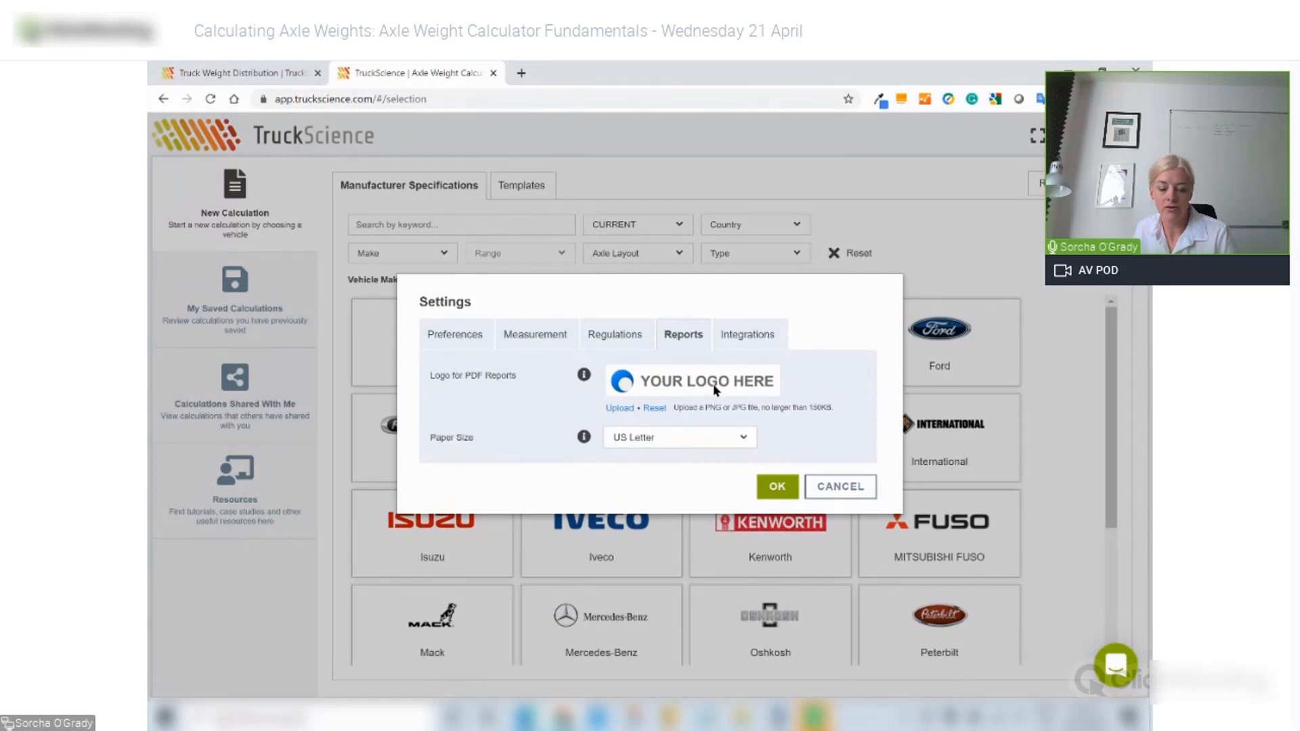
pyautogui.click(757, 339)
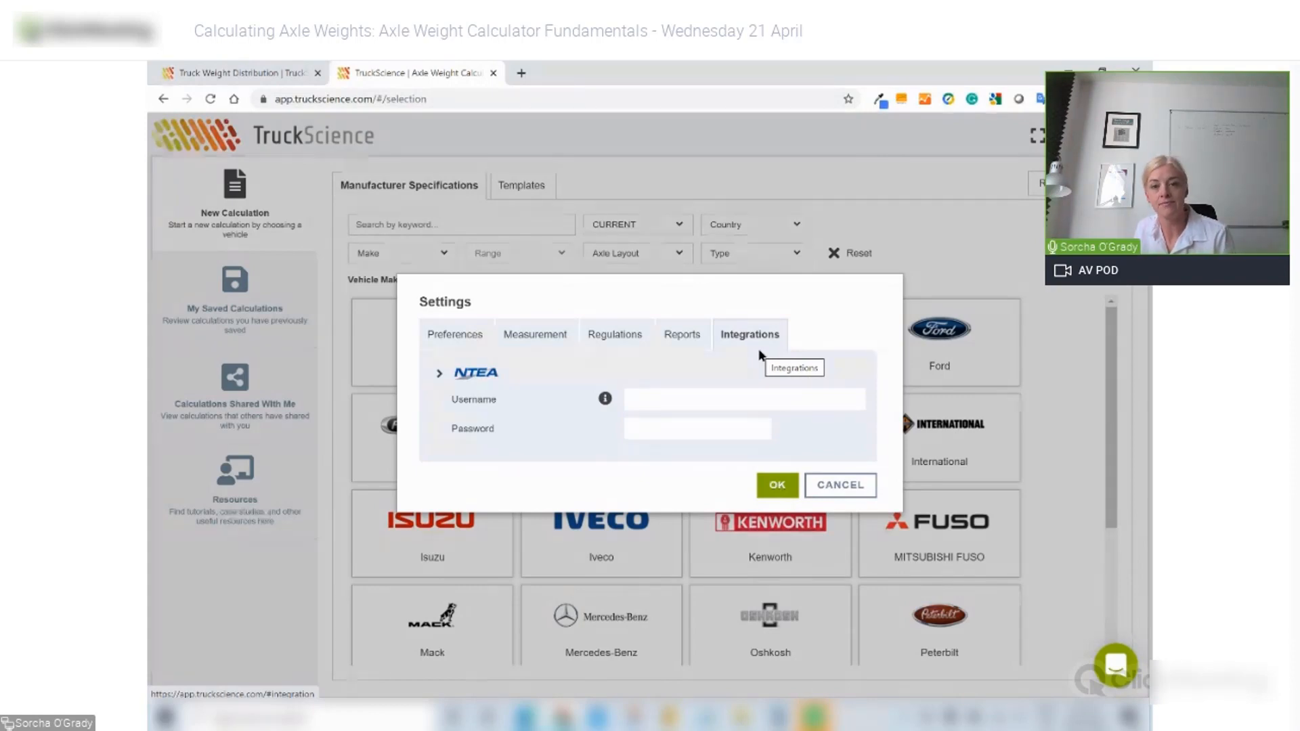
pyautogui.click(848, 486)
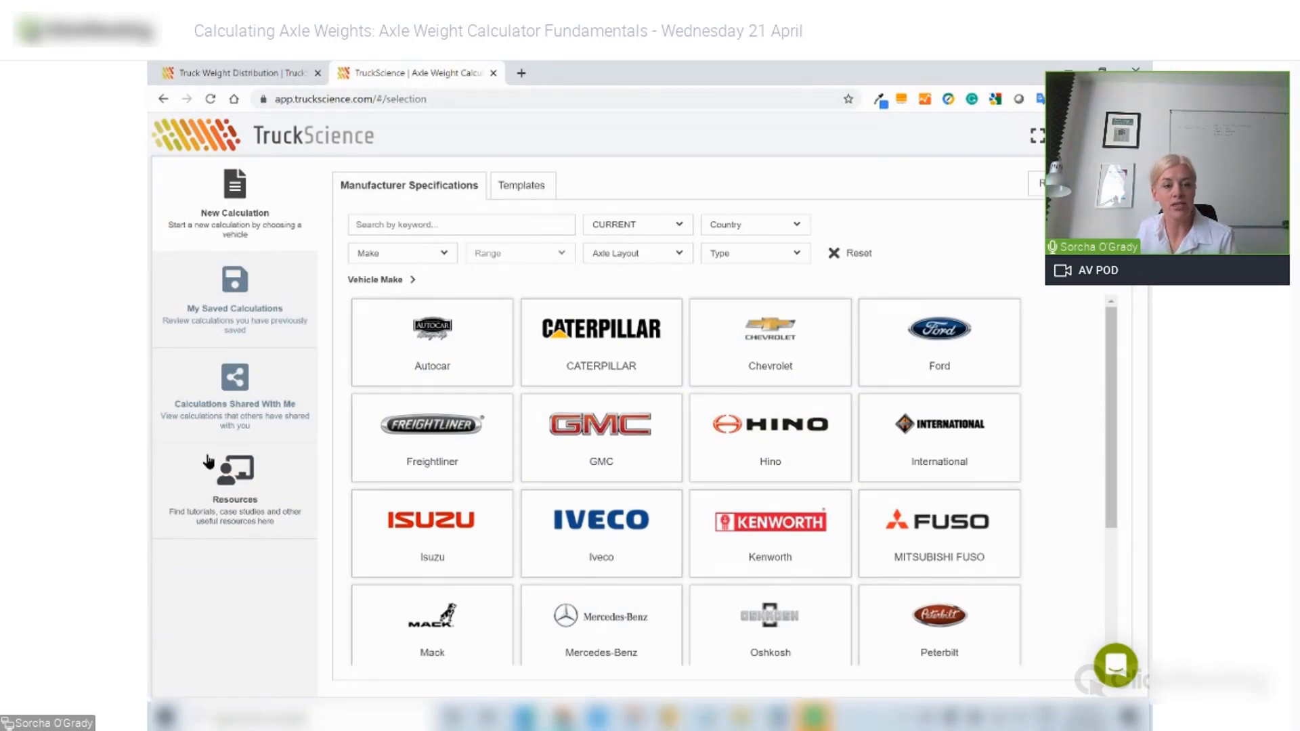
pyautogui.click(208, 481)
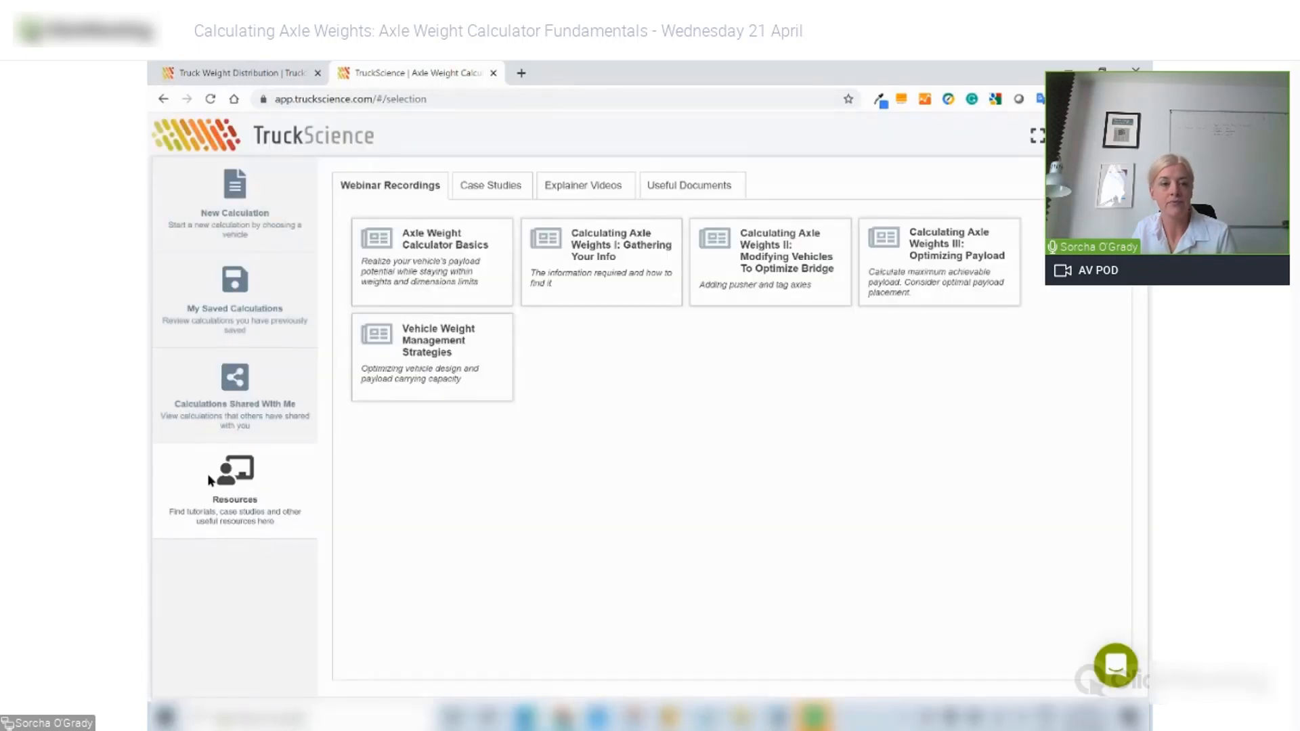
pyautogui.click(287, 389)
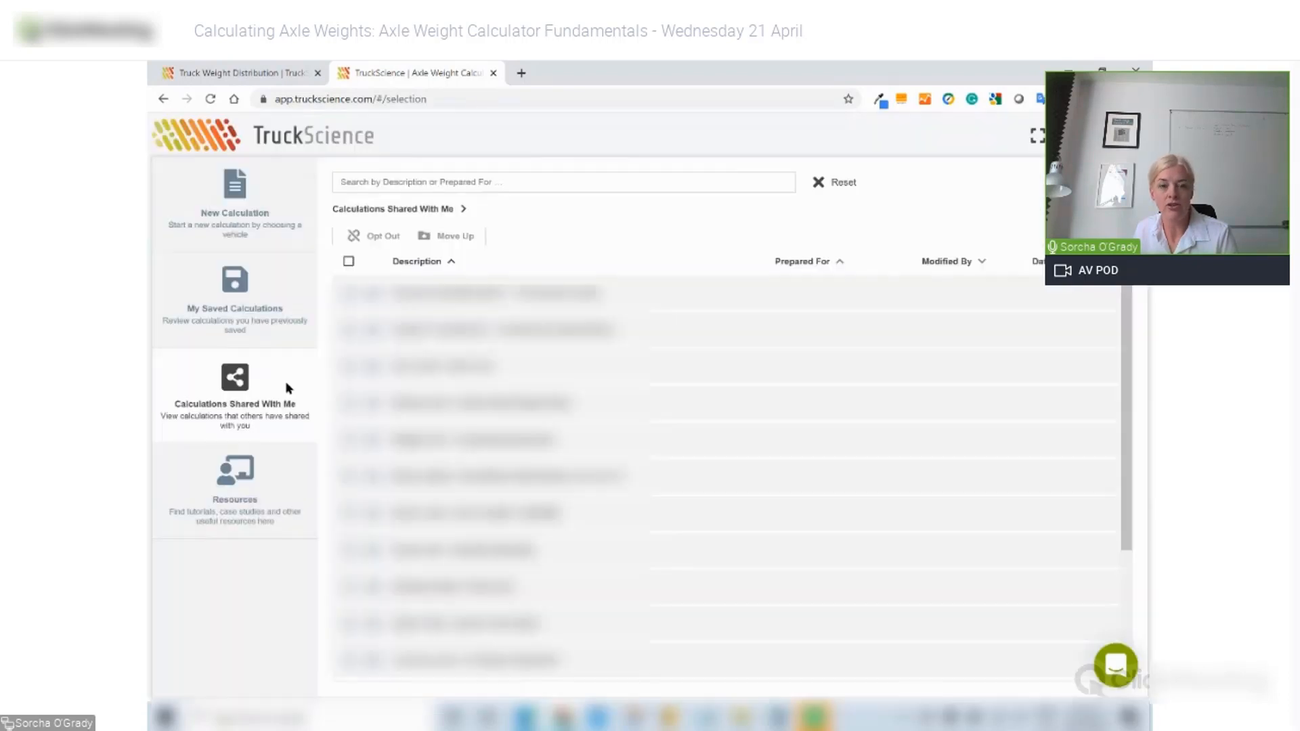
pyautogui.click(265, 296)
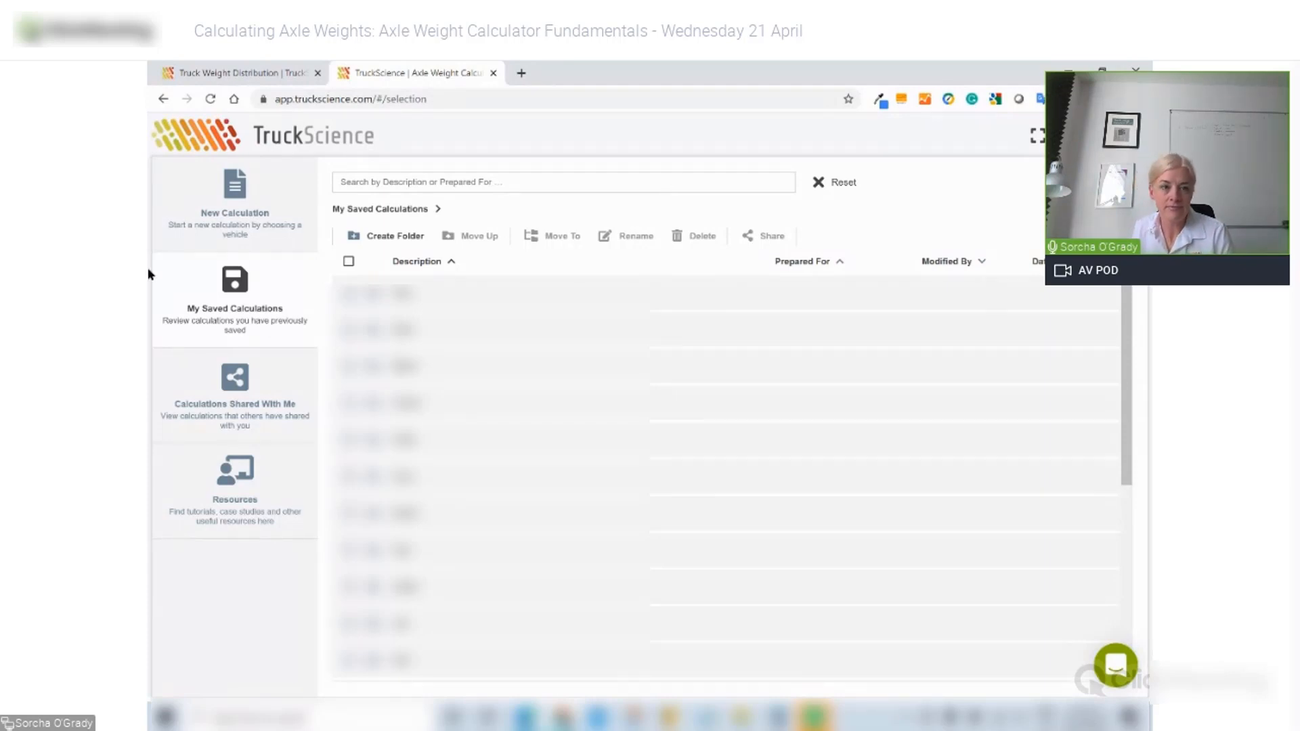
pyautogui.click(224, 211)
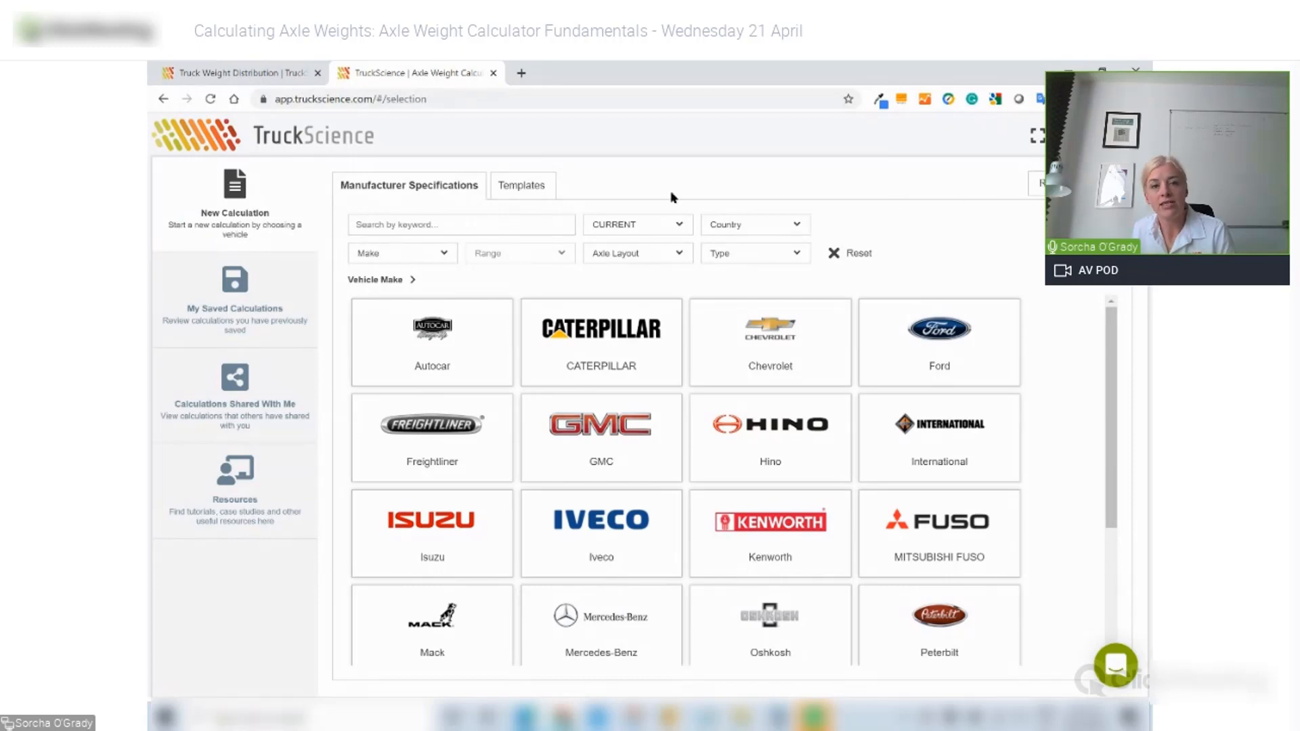
# - Start a calculation from the 4X4 Conventional Cab (US) 4x4 Chassis Cab template and show cab dimensions
pyautogui.click(525, 190)
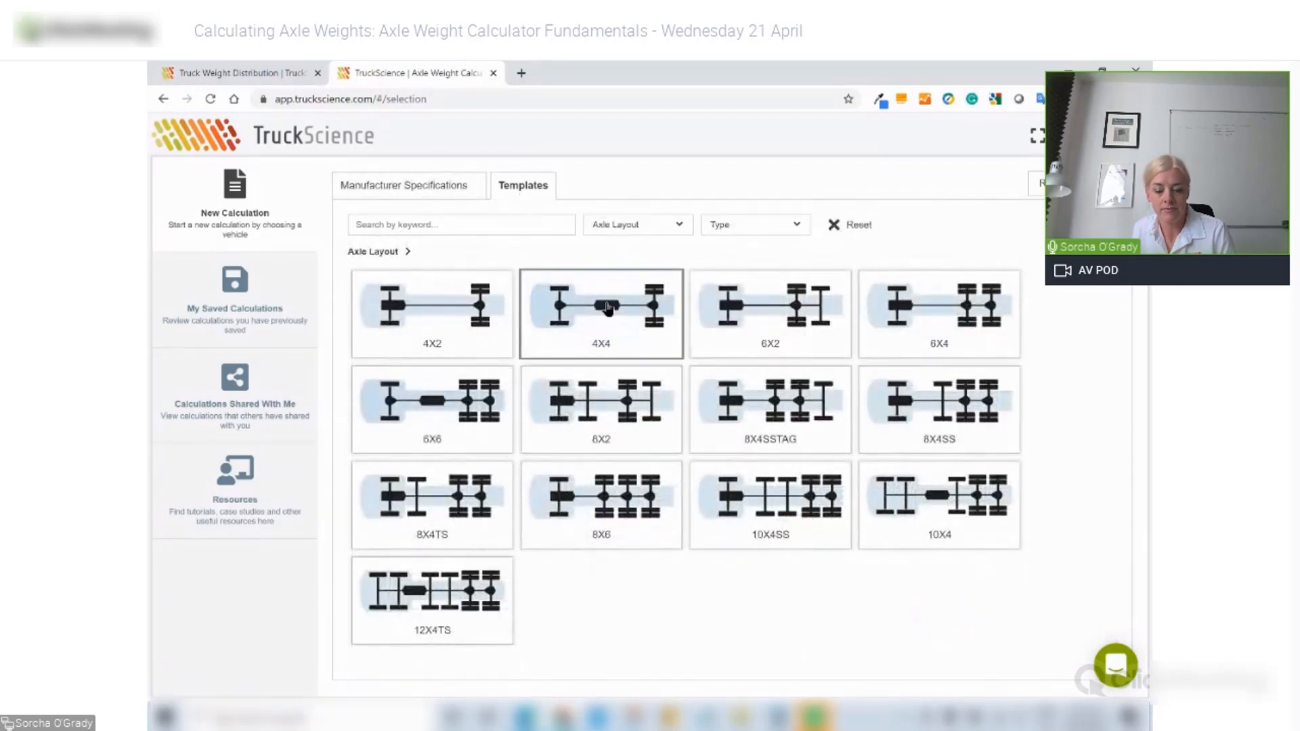
pyautogui.click(607, 309)
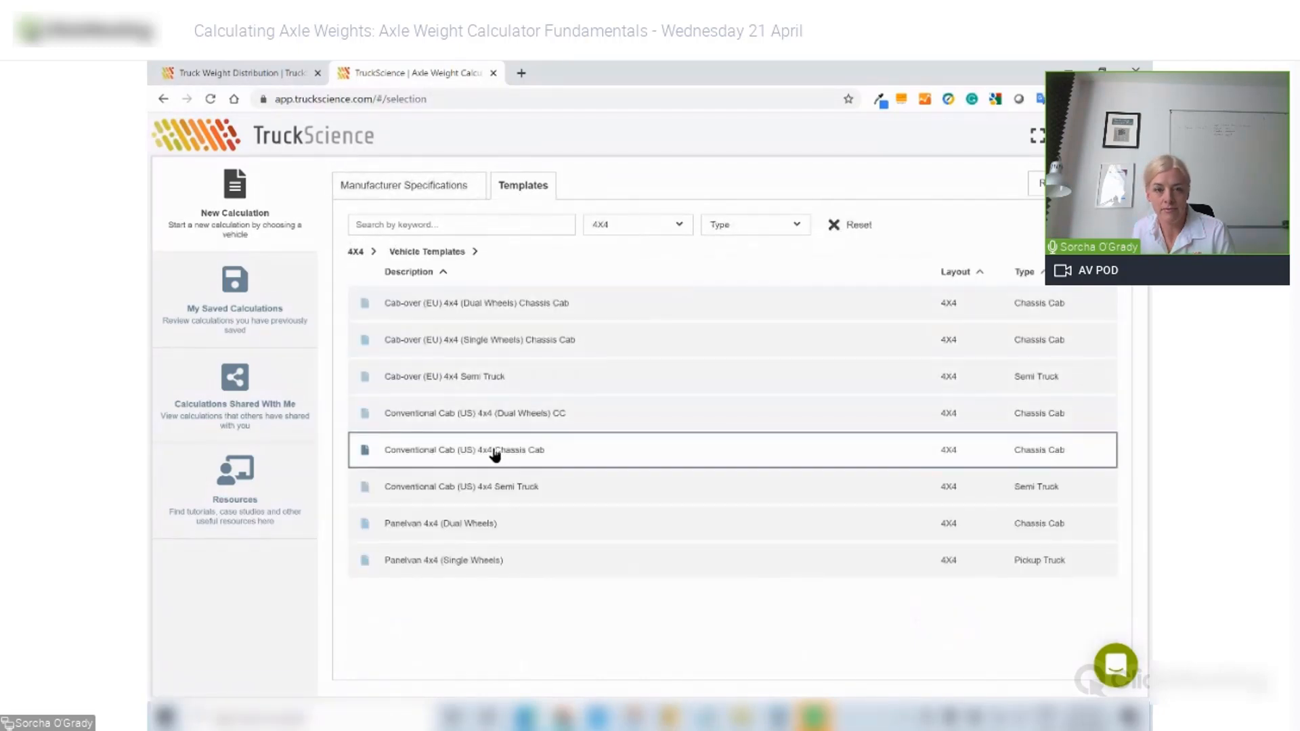
pyautogui.click(495, 450)
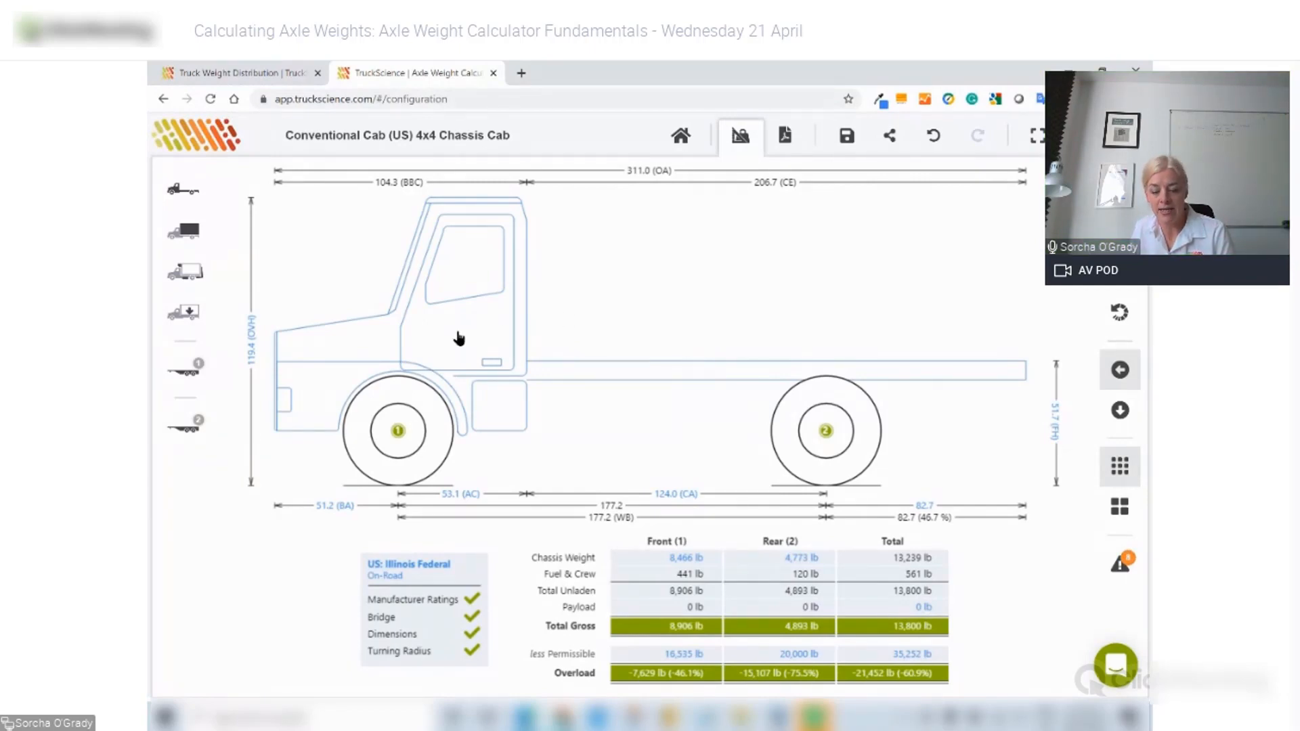
pyautogui.click(459, 338)
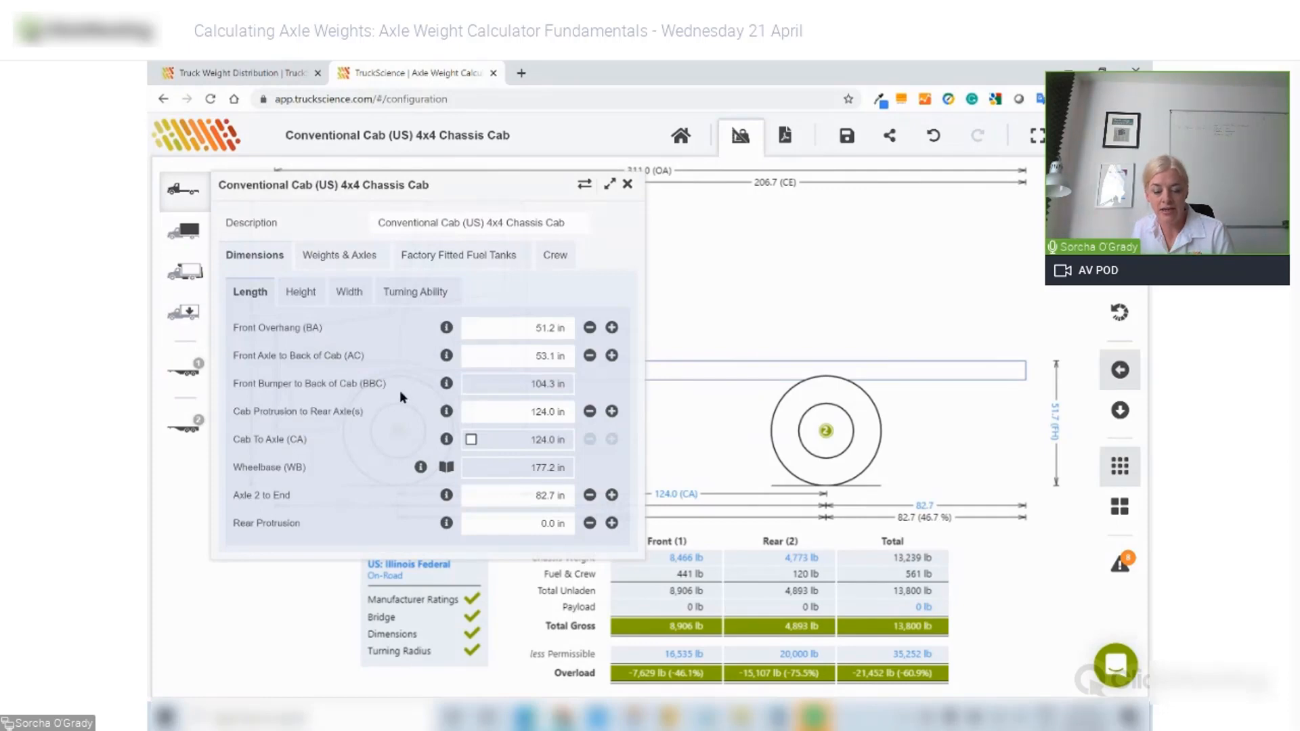
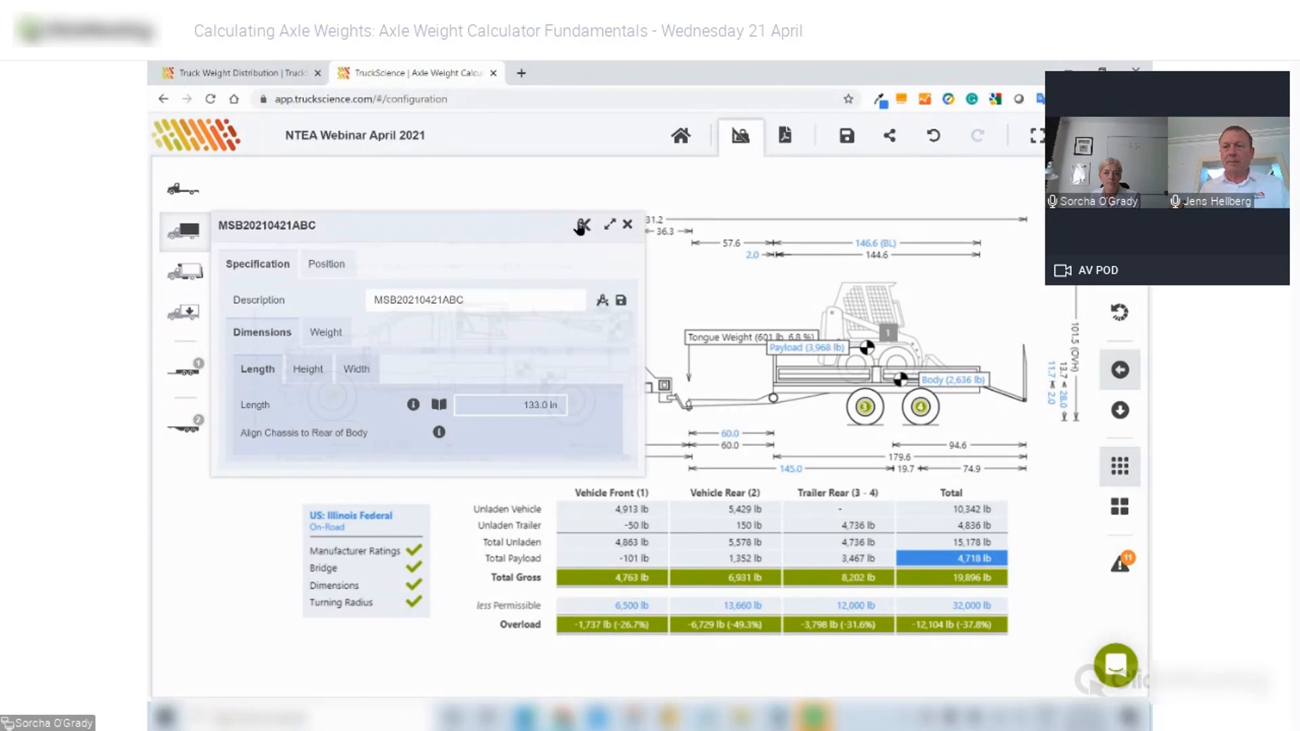
# - Swap the current body for a Service Body and import the serviceside1.DXF side view
pyautogui.click(581, 225)
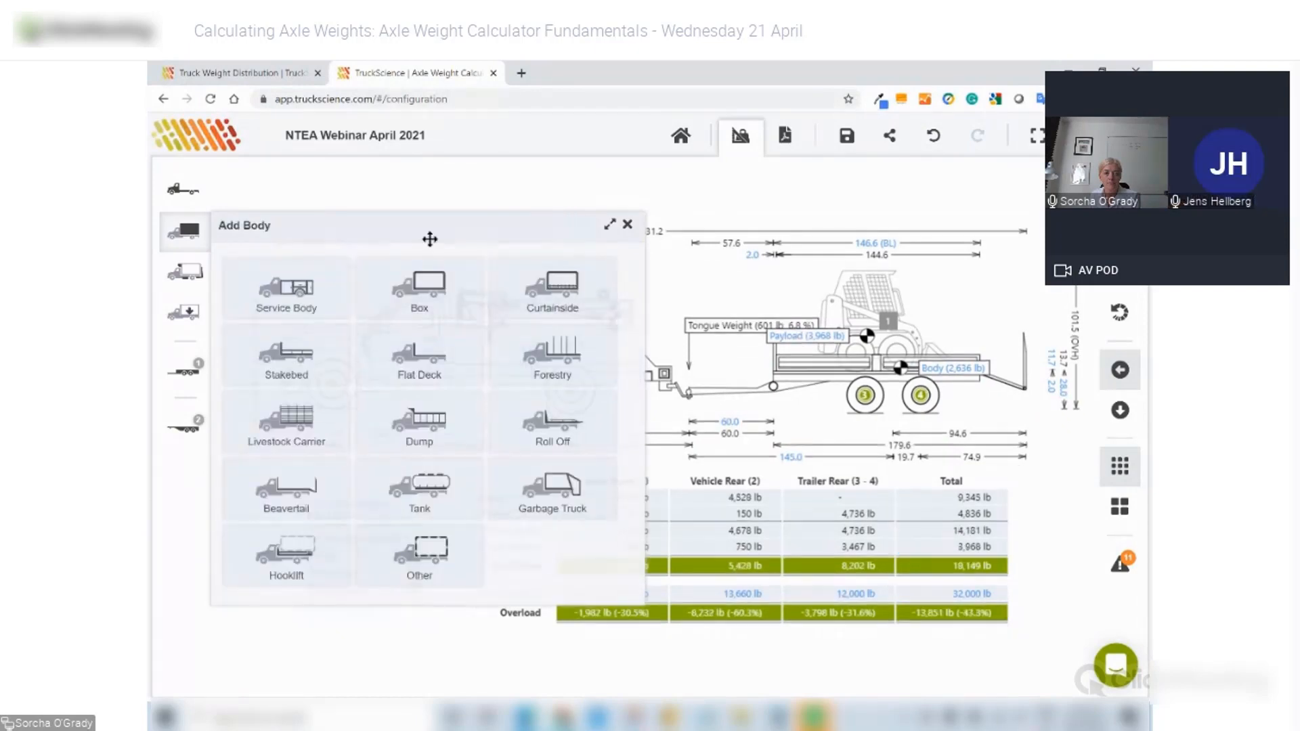
pyautogui.click(304, 285)
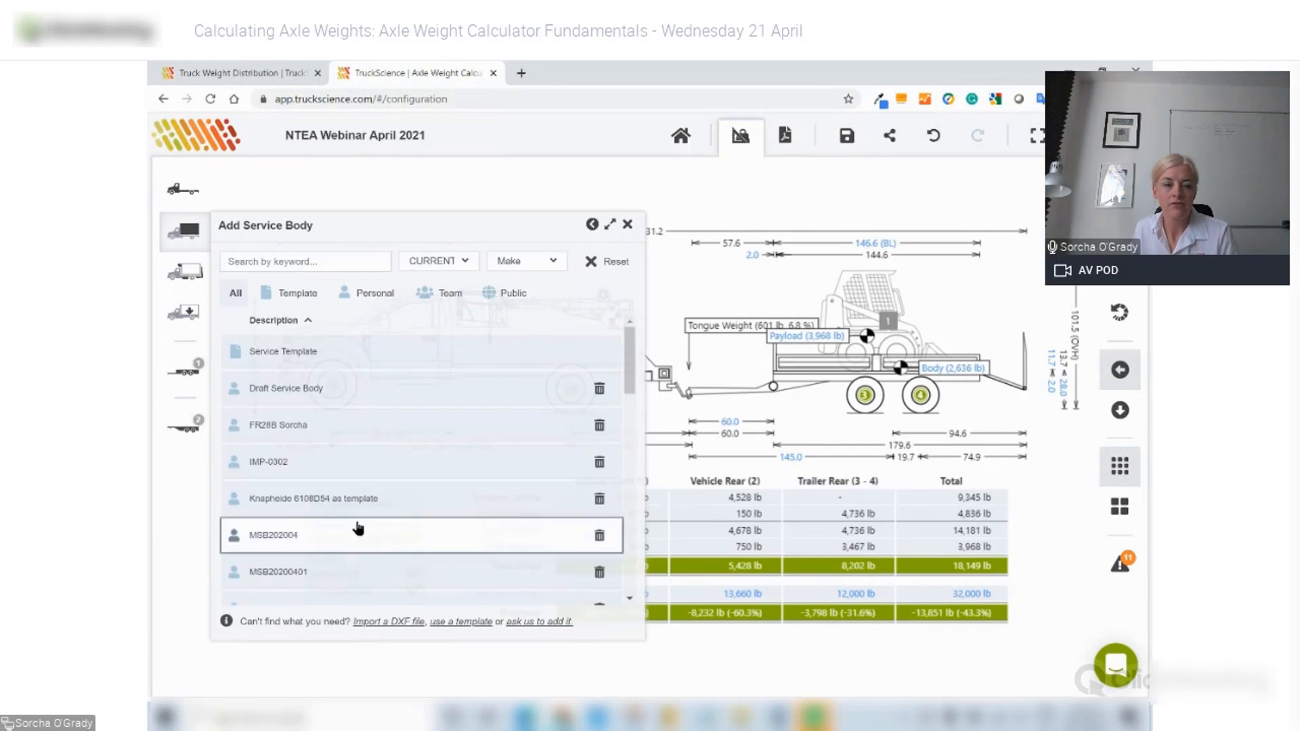
pyautogui.click(400, 622)
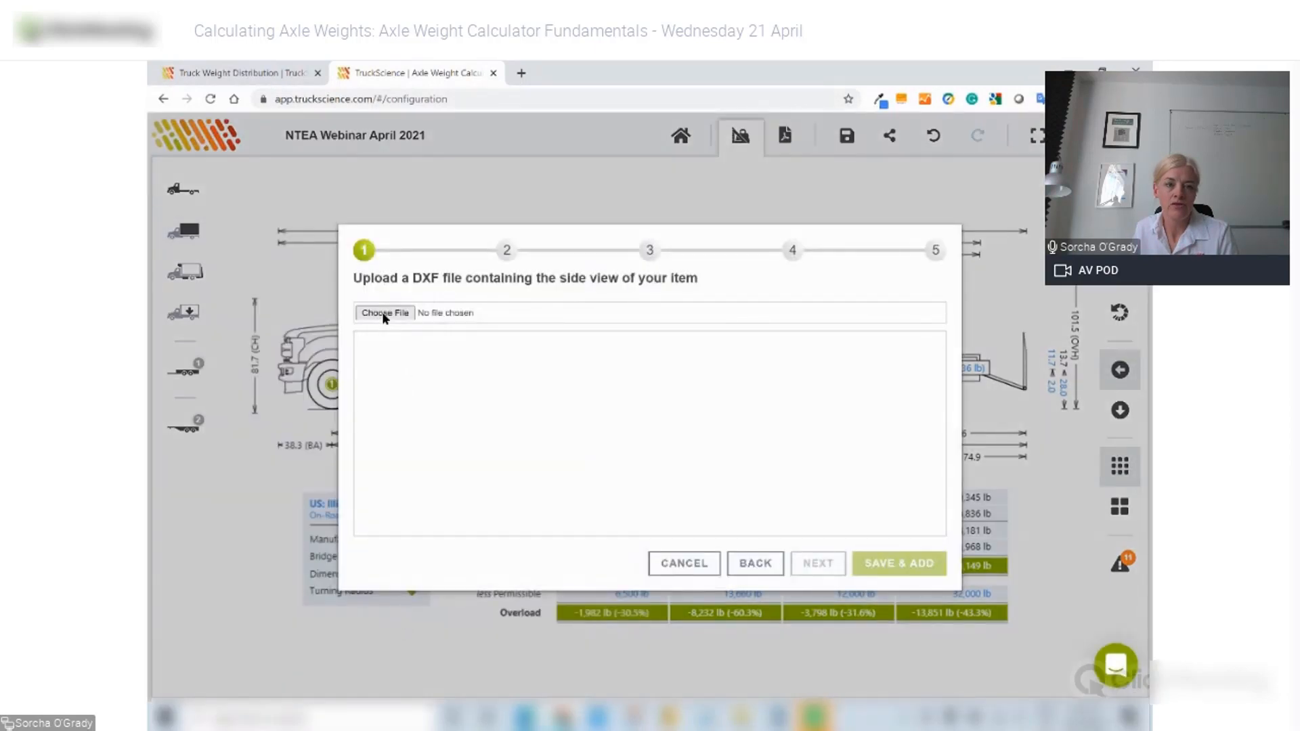
pyautogui.click(383, 313)
pyautogui.click(455, 195)
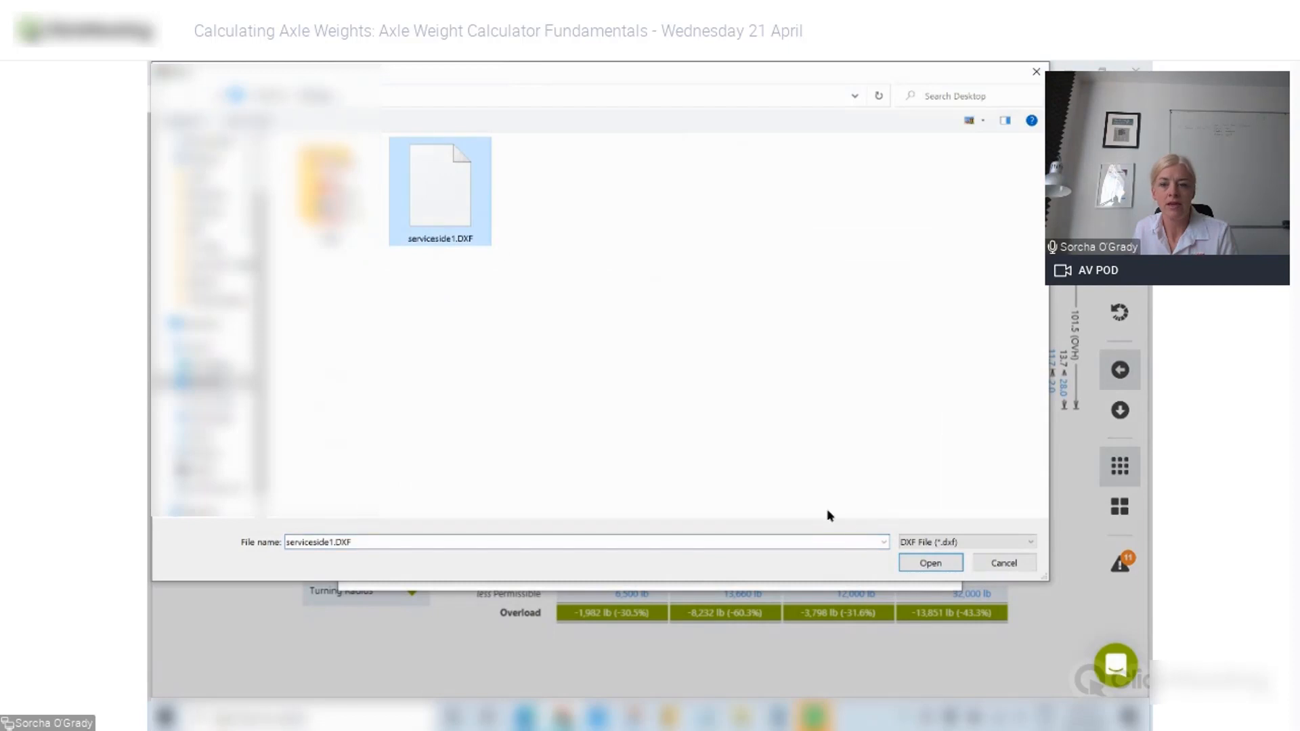
pyautogui.click(937, 564)
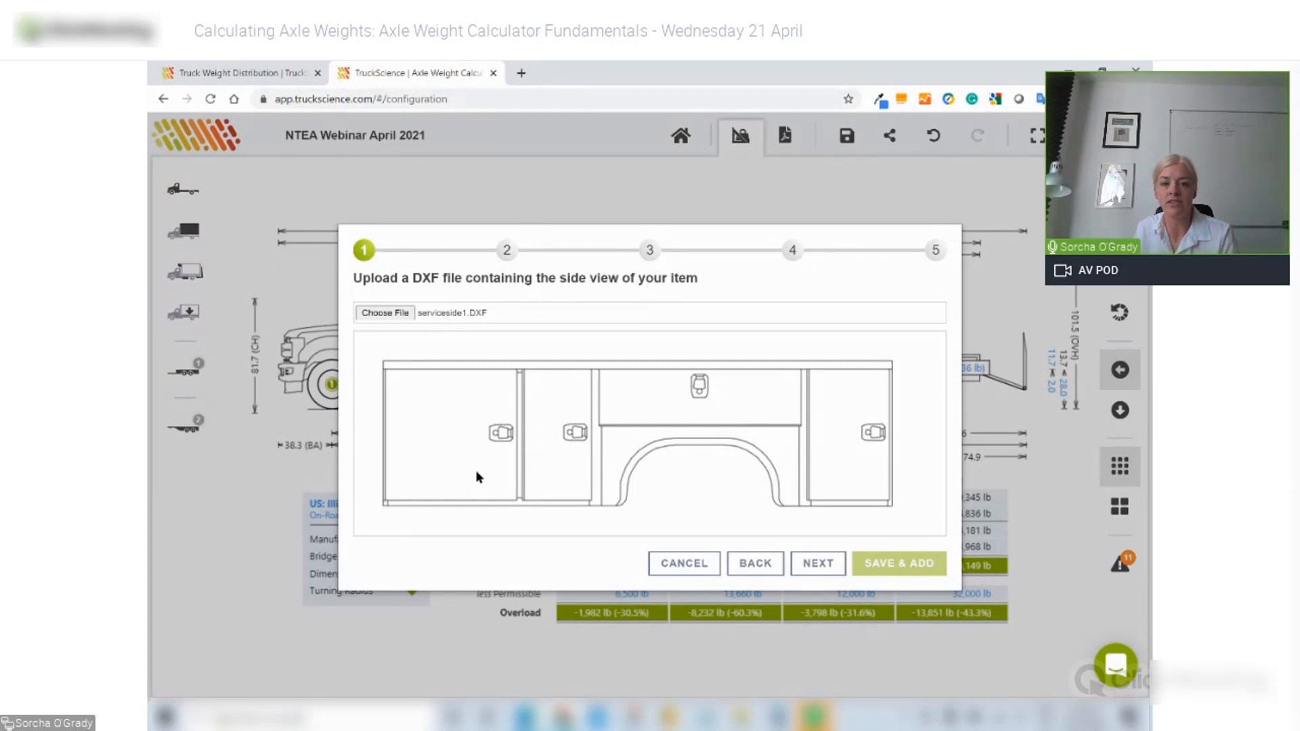
# - Advance the import wizard past upload and the (0,0) positioning to the dimensions step
pyautogui.click(814, 564)
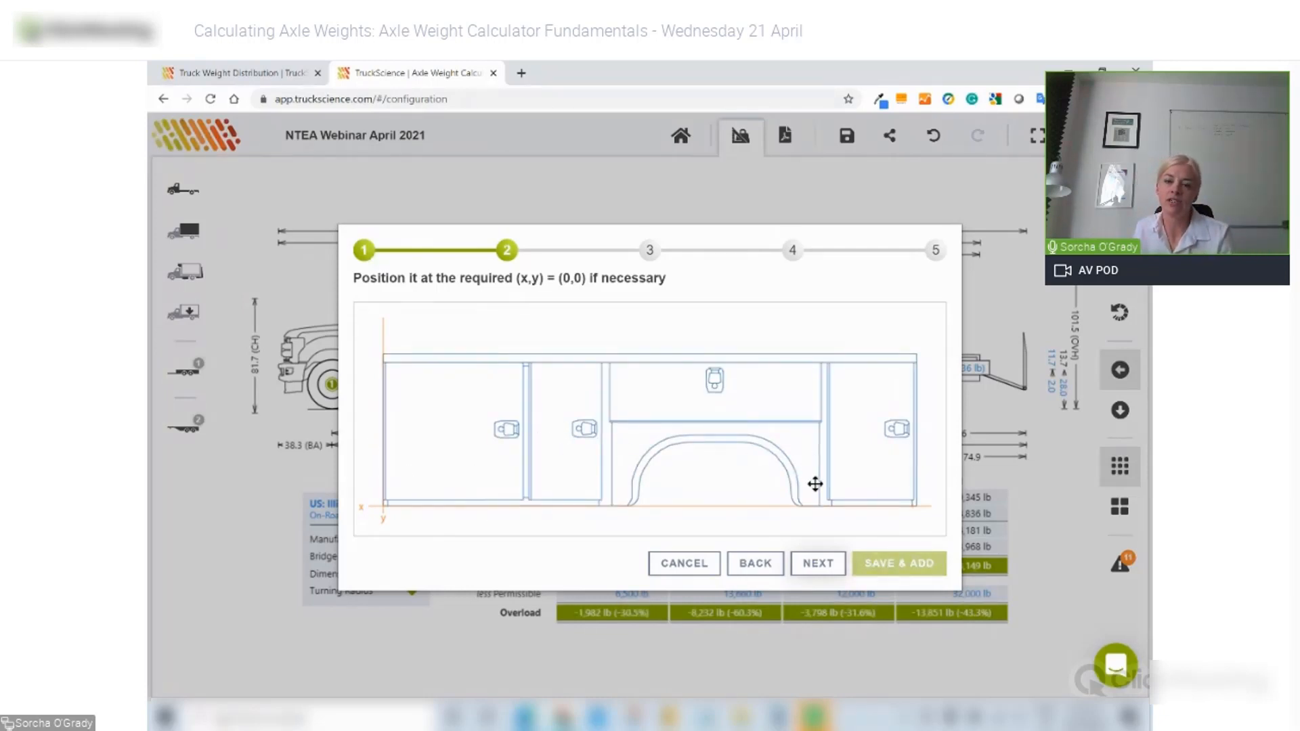
pyautogui.click(817, 565)
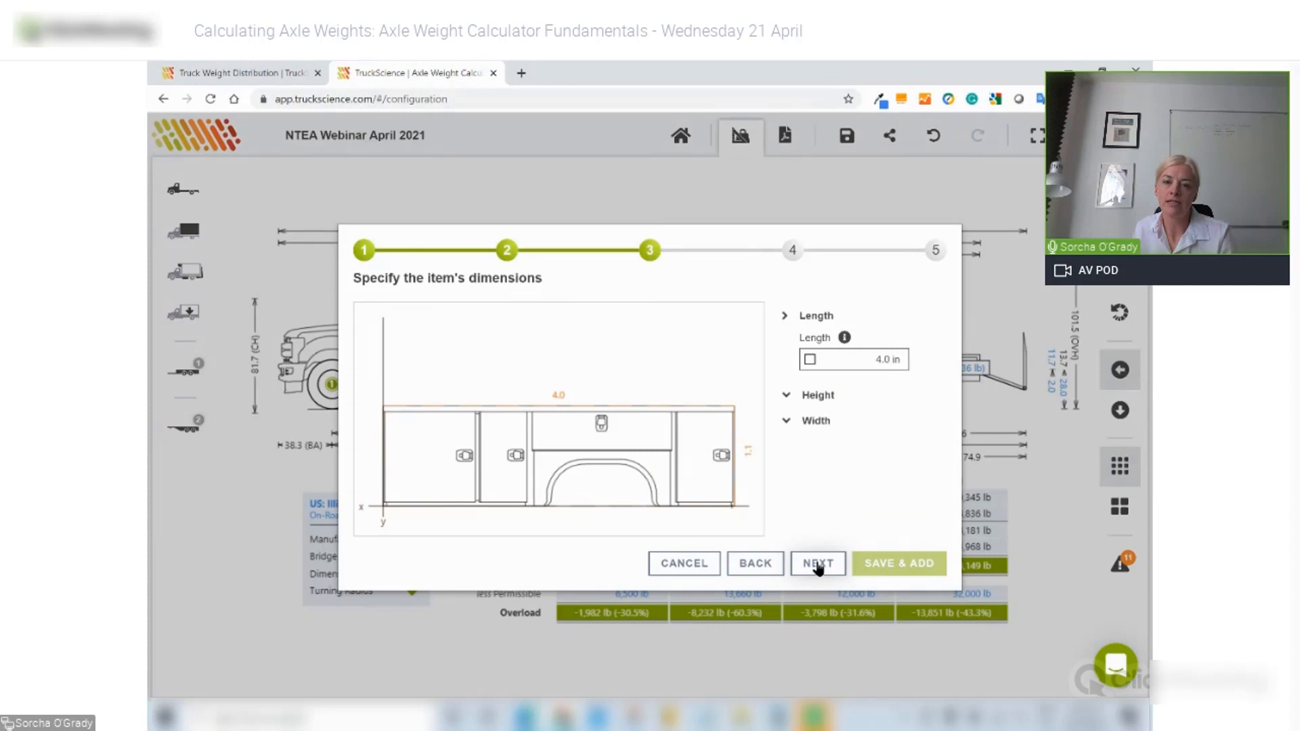
# - Override the length measured from the drawing with 133.0 in
pyautogui.click(810, 359)
pyautogui.click(862, 366)
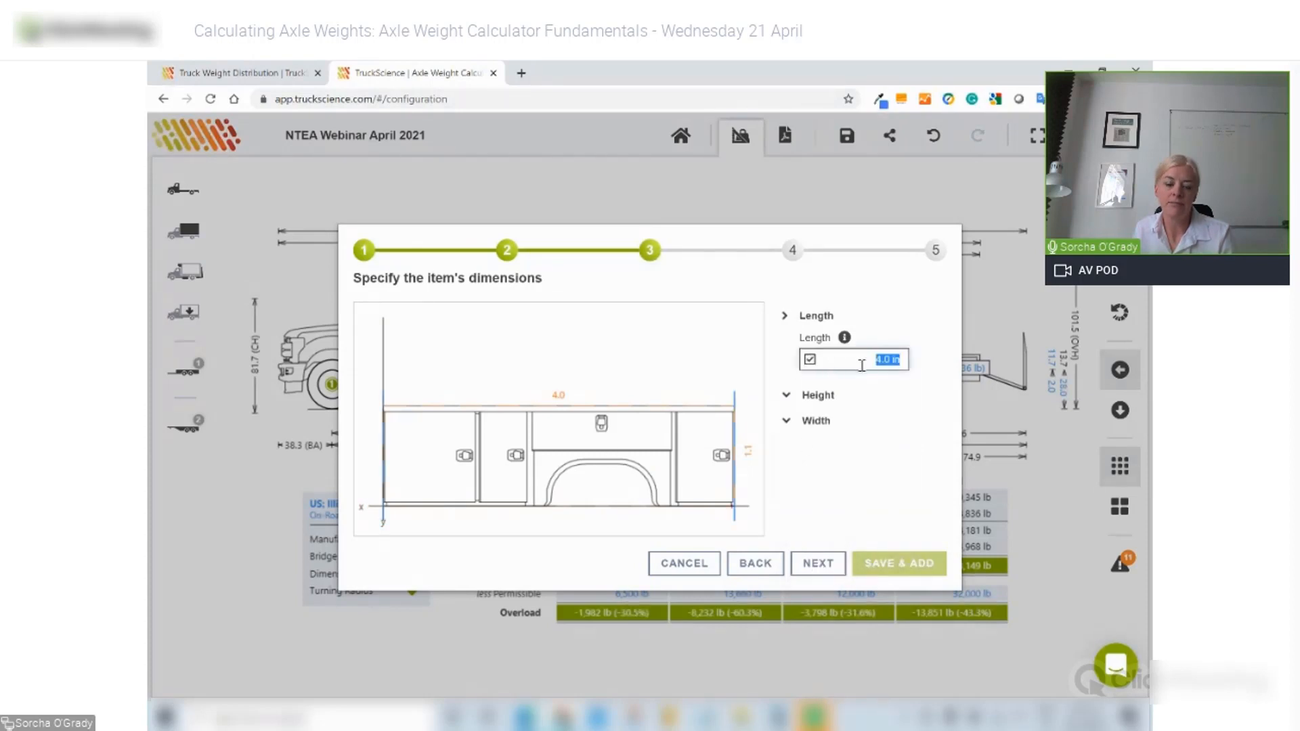
pyautogui.write('133')
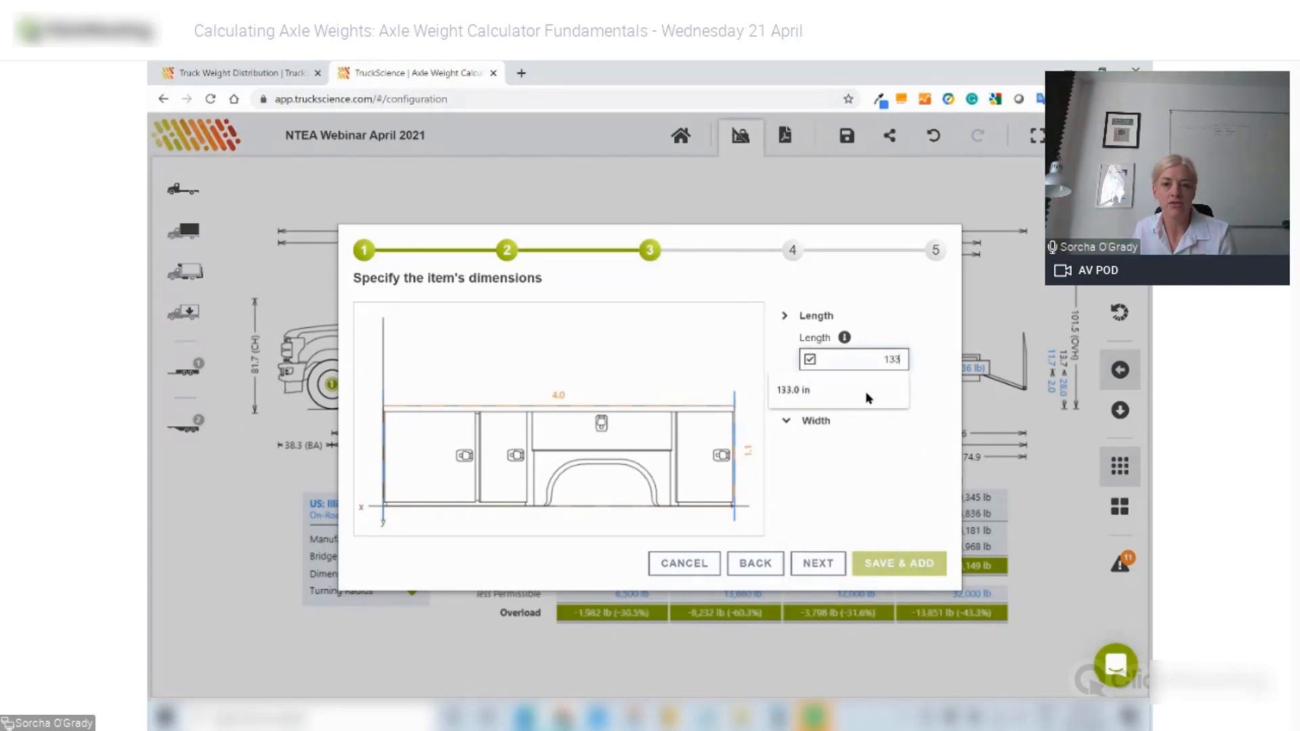
pyautogui.click(873, 411)
# - Set the crossmember height to 5.0 in and the chassis-to-body gap to 12.0 in
pyautogui.click(801, 396)
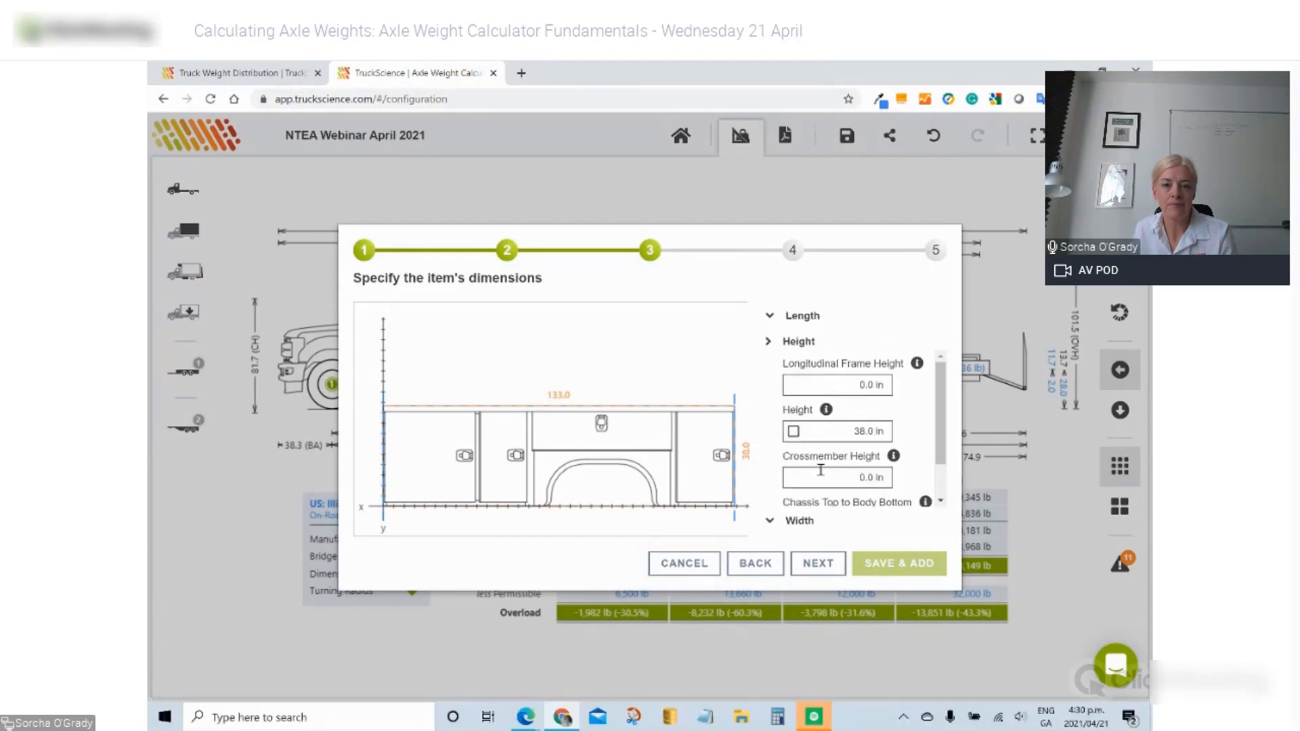
pyautogui.click(845, 478)
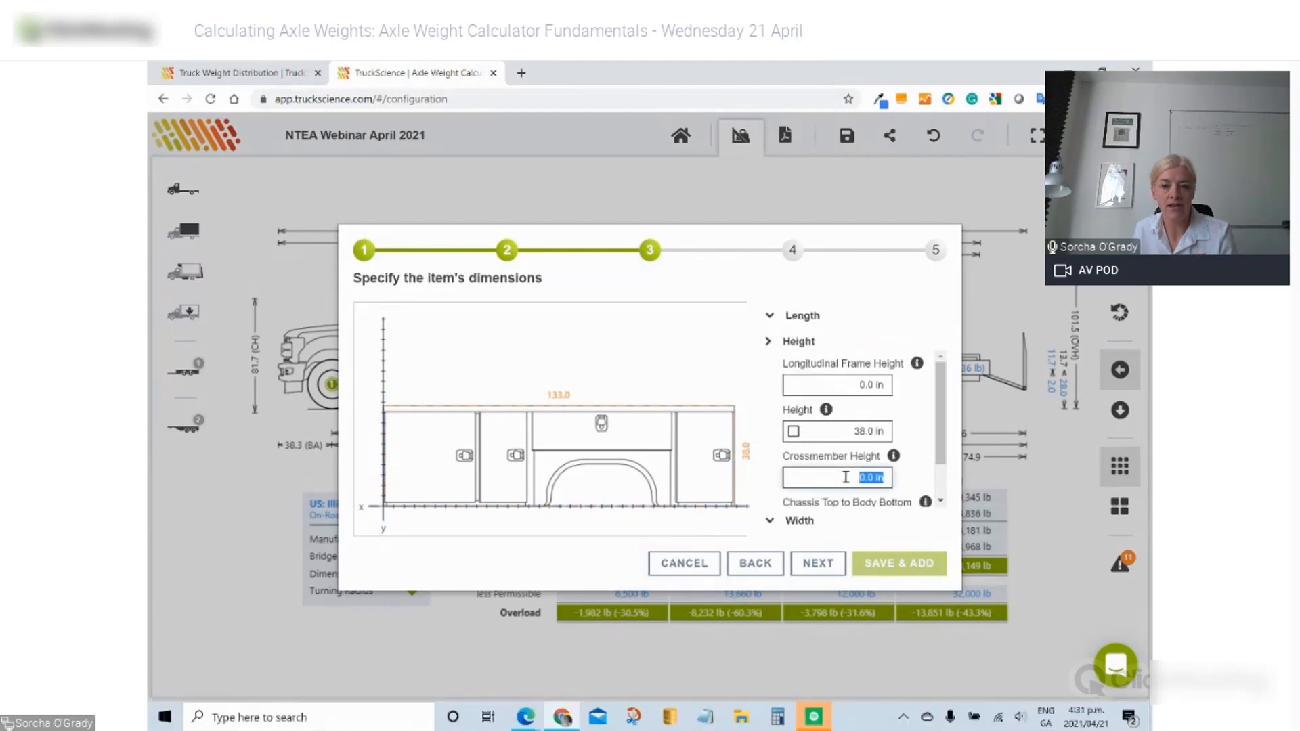
pyautogui.write('5')
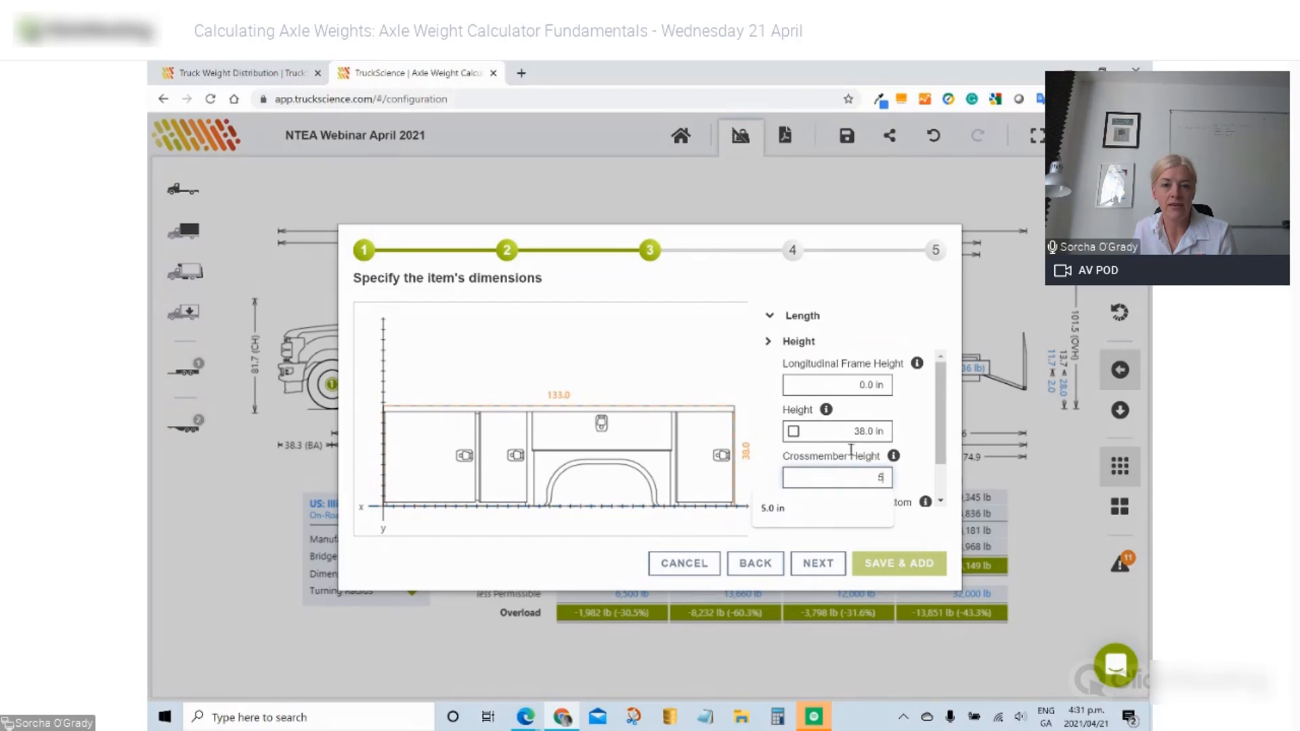
pyautogui.click(852, 413)
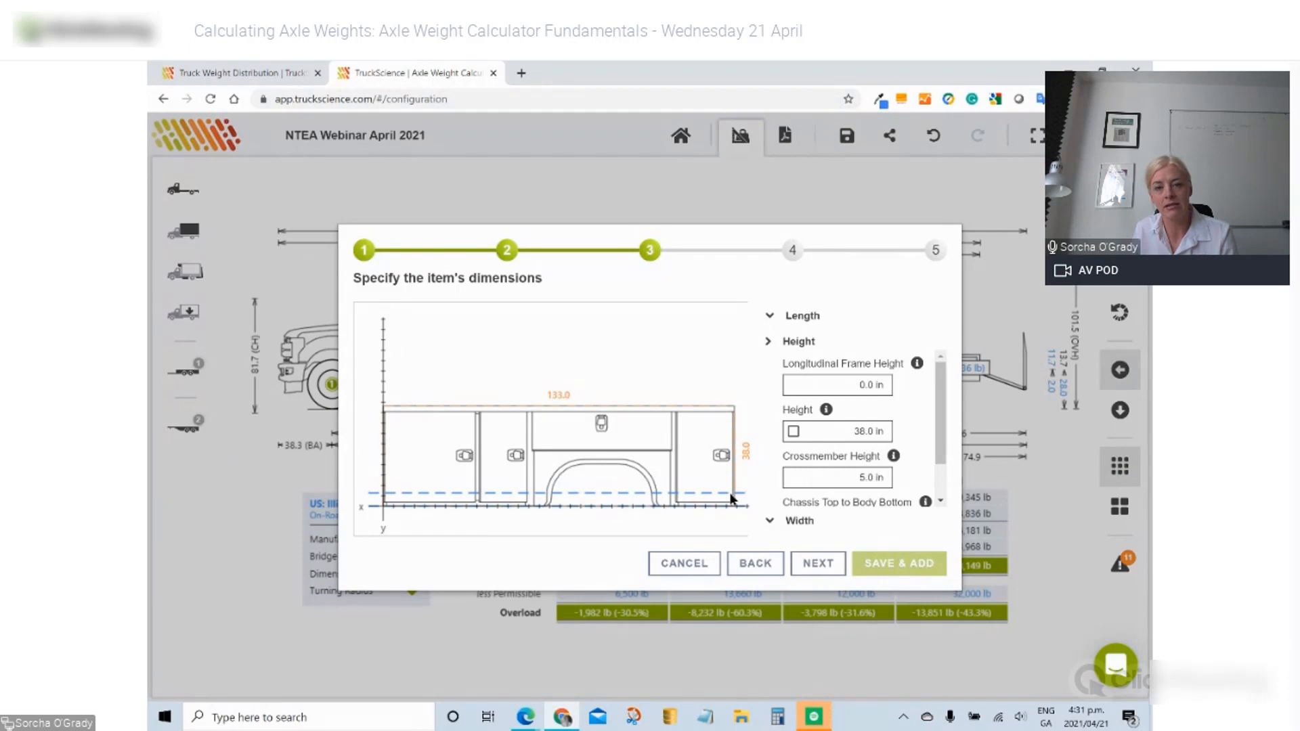
pyautogui.scroll(-1, 808, 425)
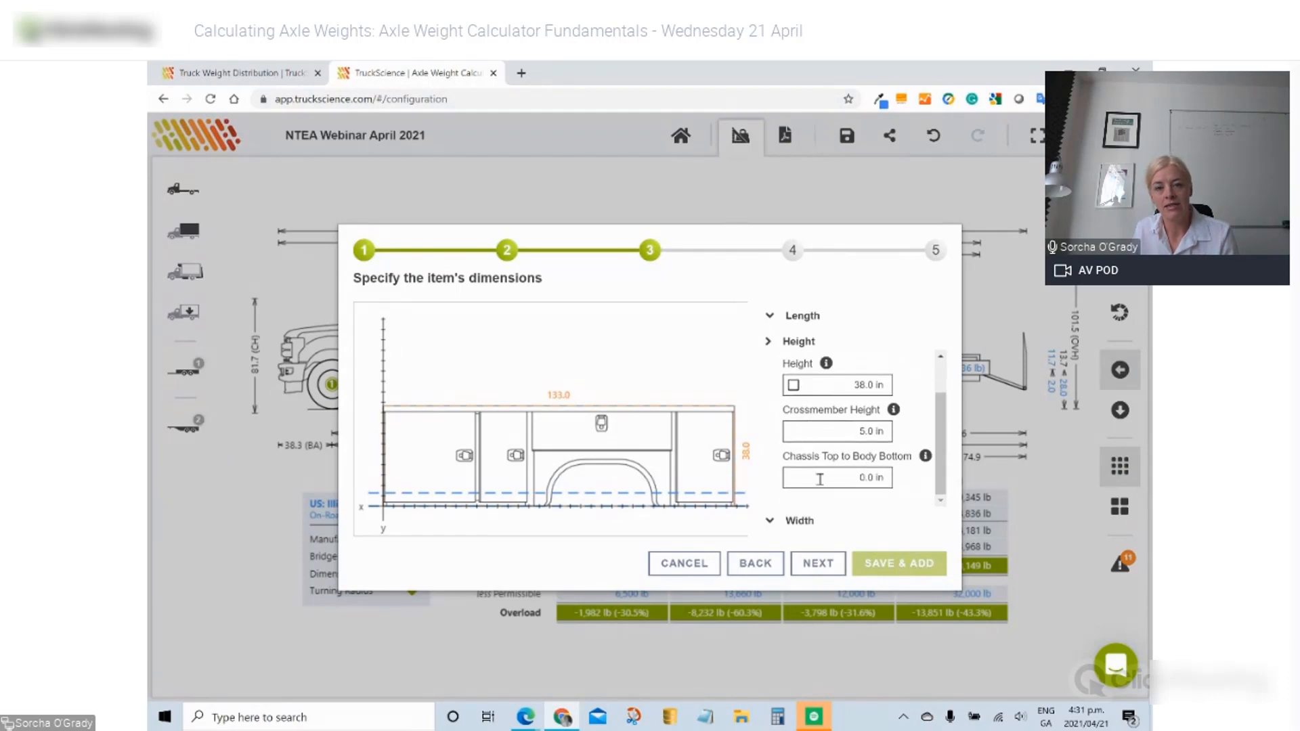
pyautogui.click(820, 478)
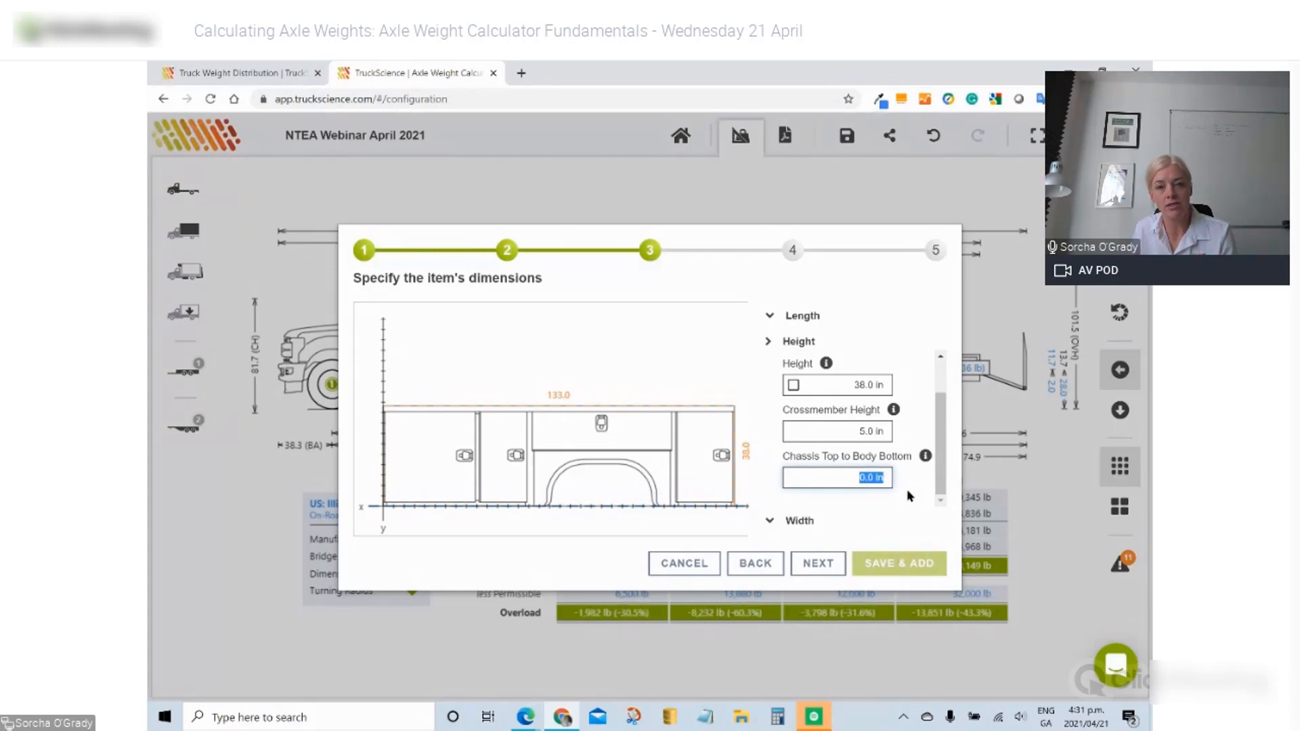
pyautogui.write('12')
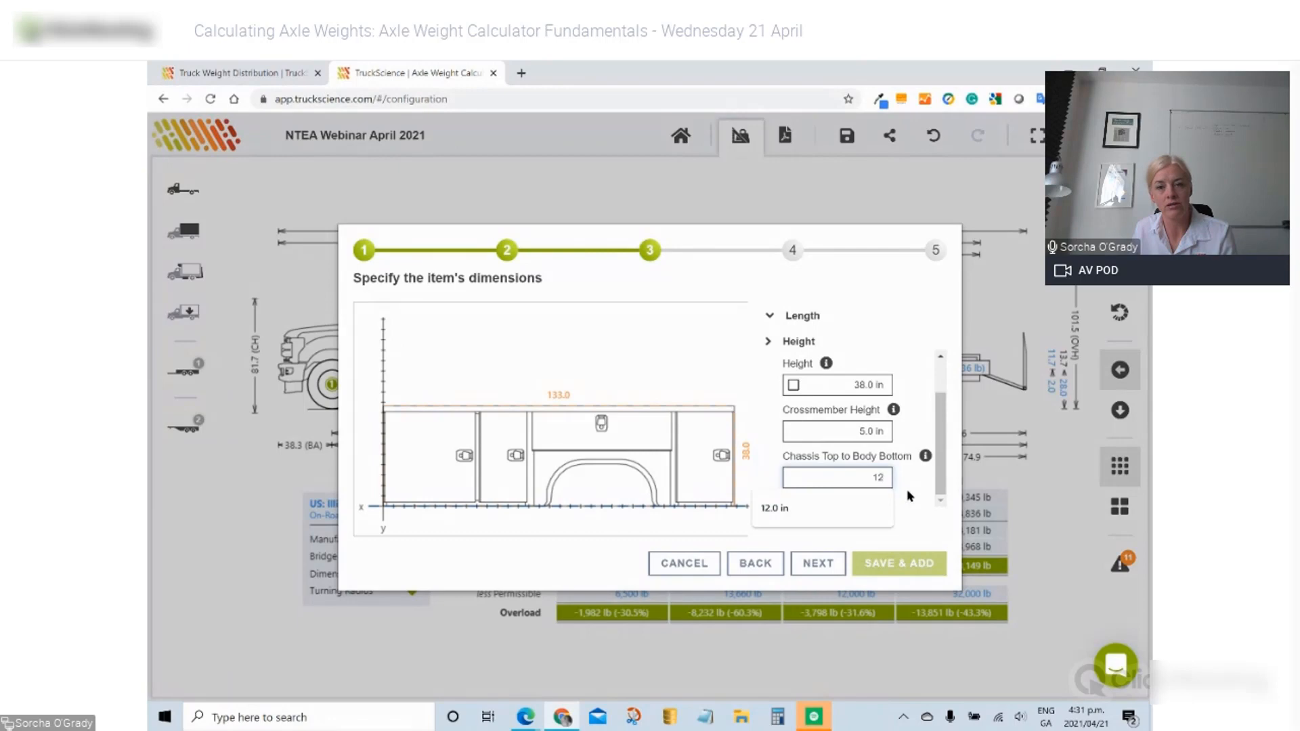
pyautogui.press('Return')
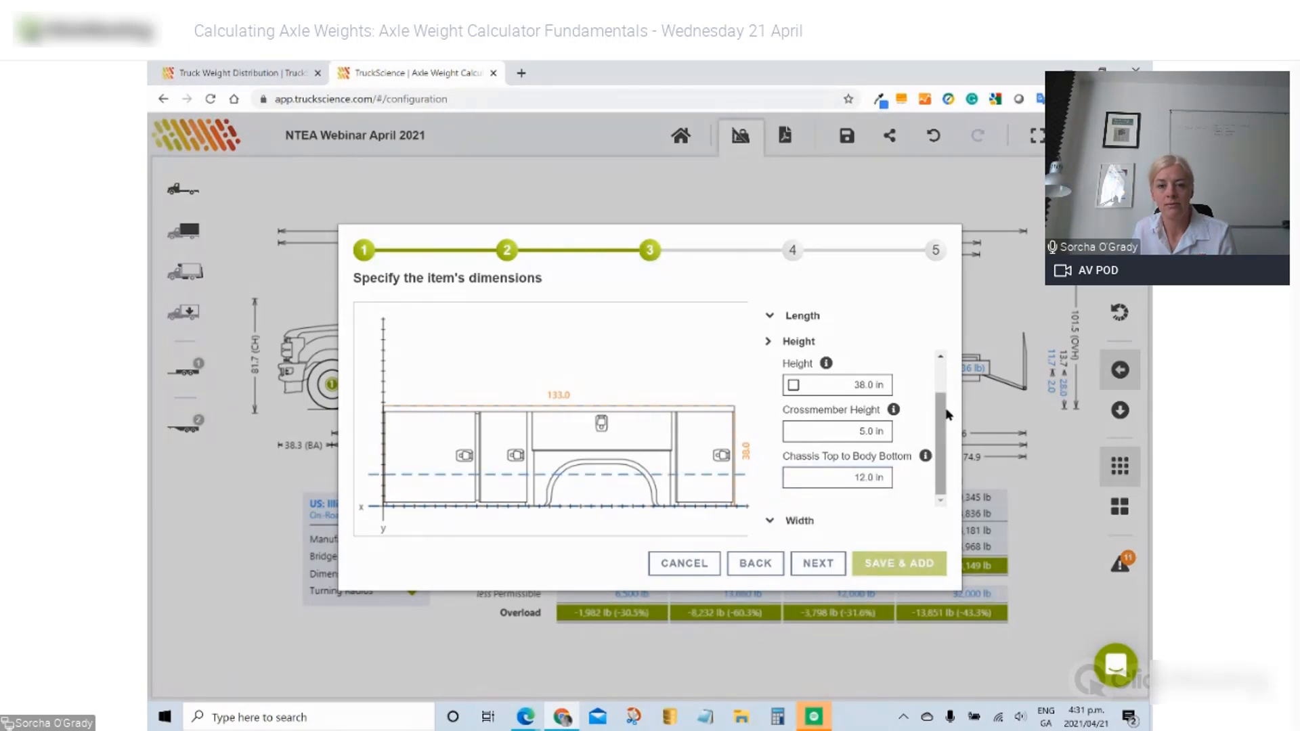
# - Set the body width to 94.0 in with left and right compartment depths of 25.0 in
pyautogui.click(793, 523)
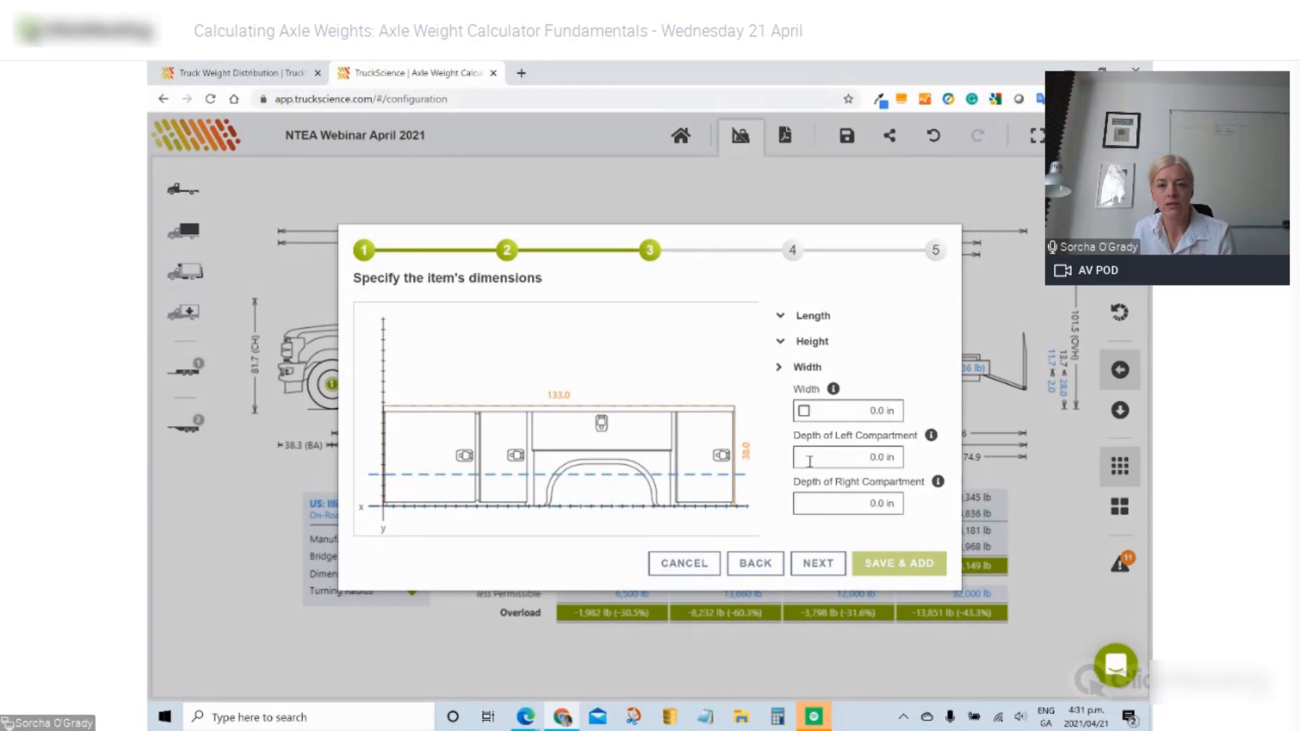
pyautogui.click(804, 413)
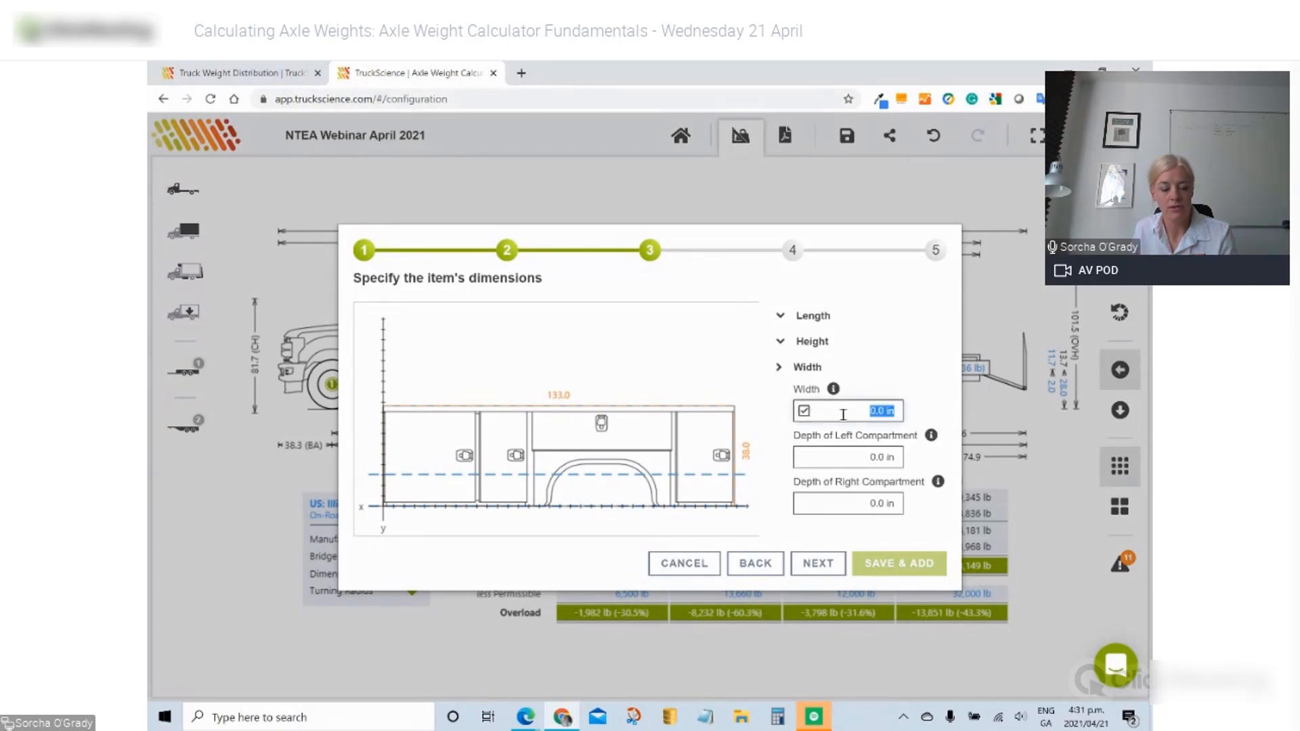
pyautogui.write('94')
pyautogui.press('Tab')
pyautogui.write('25')
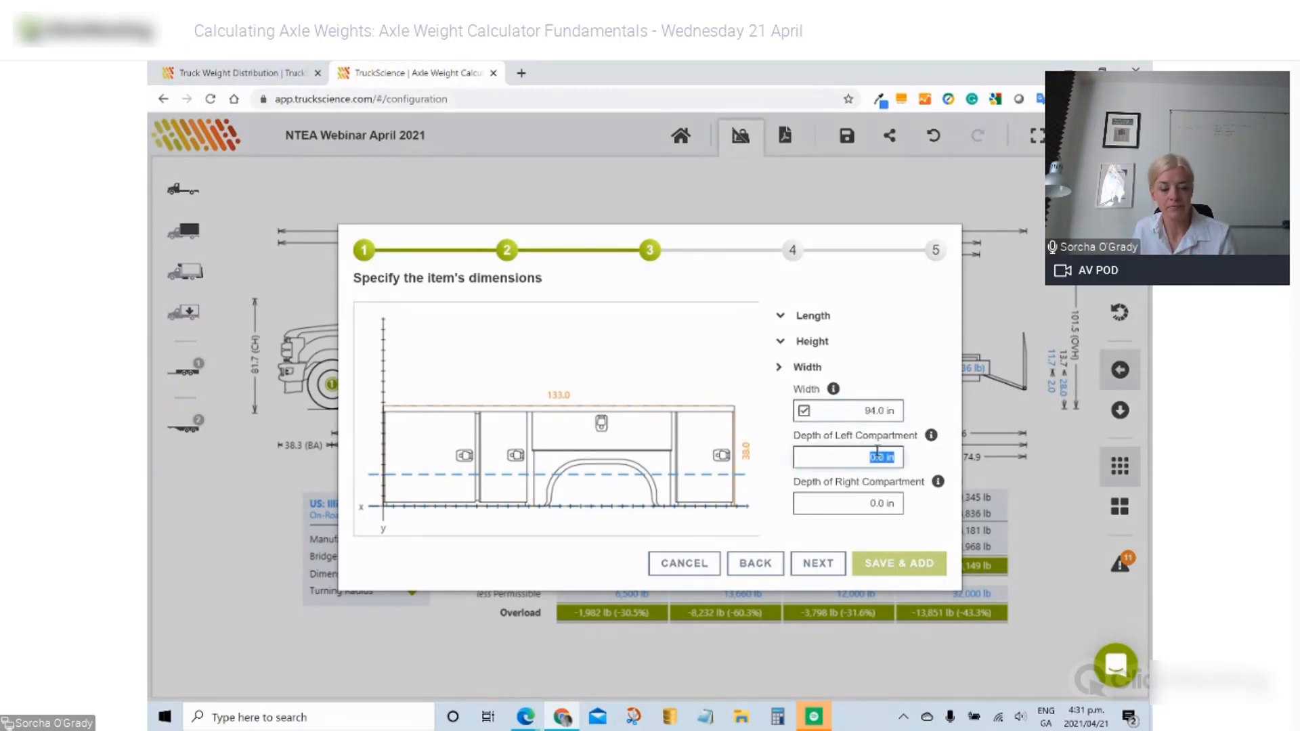
pyautogui.click(891, 505)
pyautogui.write('25')
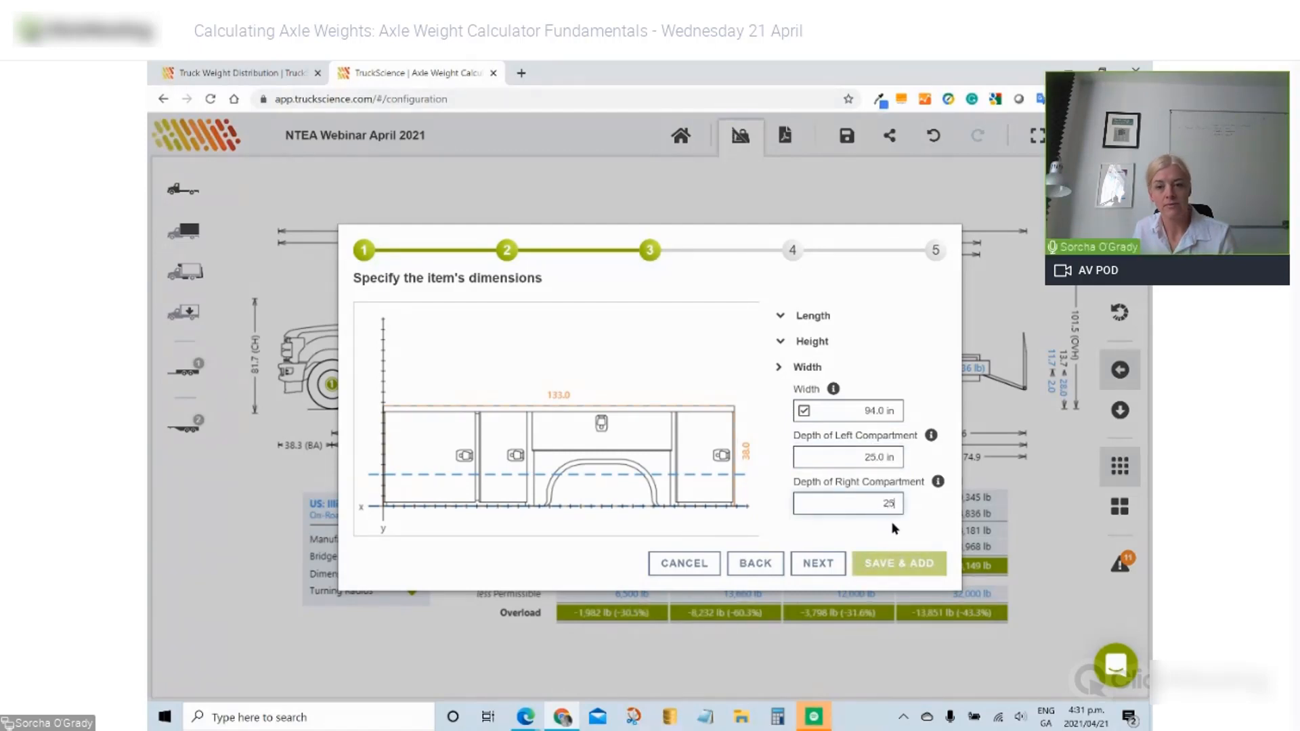
pyautogui.press('Tab')
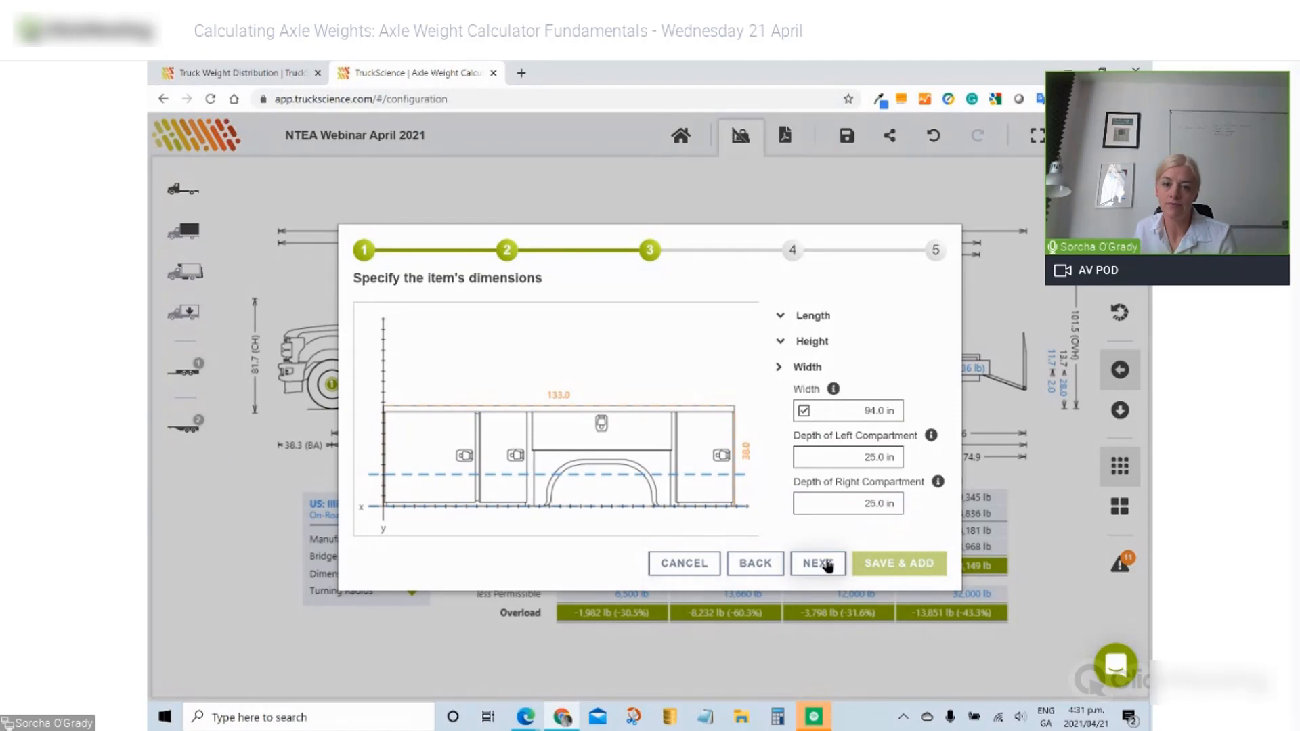
# - Enter a 950 lb body weight and 45% horizontal CG, then expand the payload CG settings
pyautogui.click(827, 566)
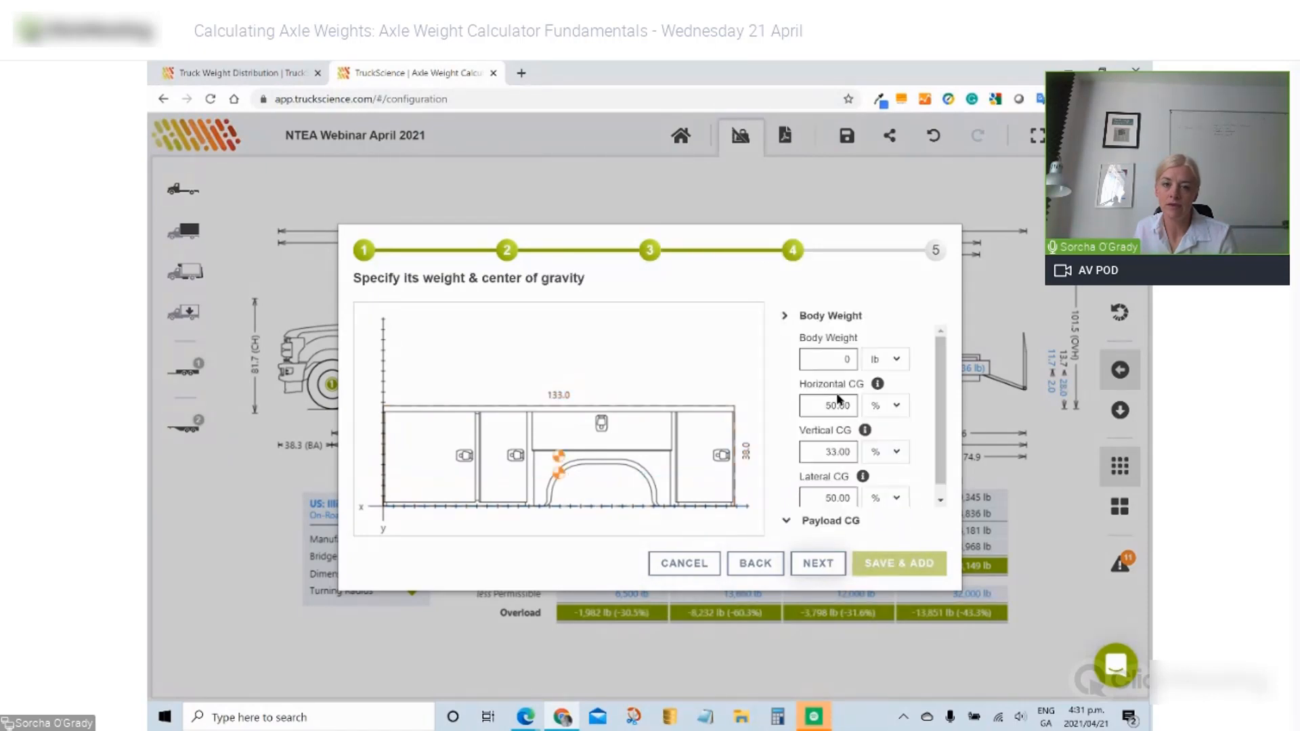
pyautogui.click(840, 360)
pyautogui.write('95')
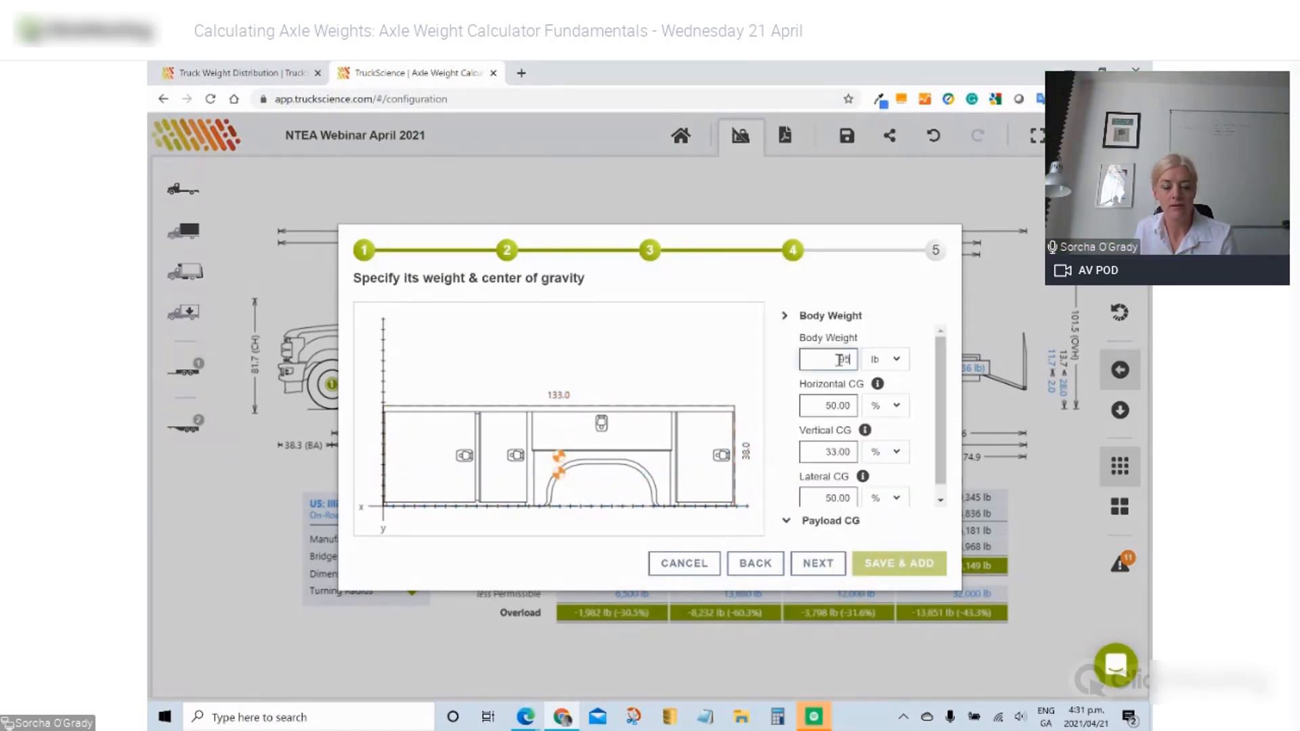
pyautogui.write('0')
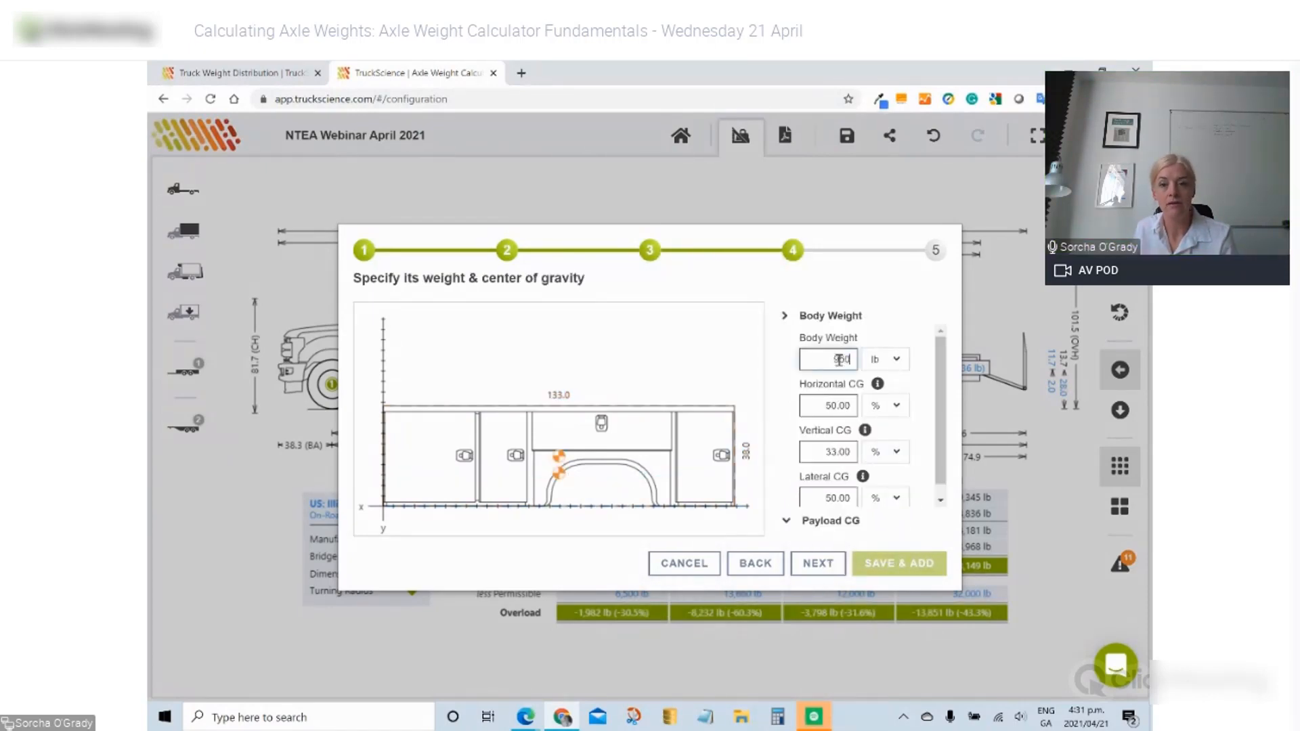
pyautogui.click(839, 406)
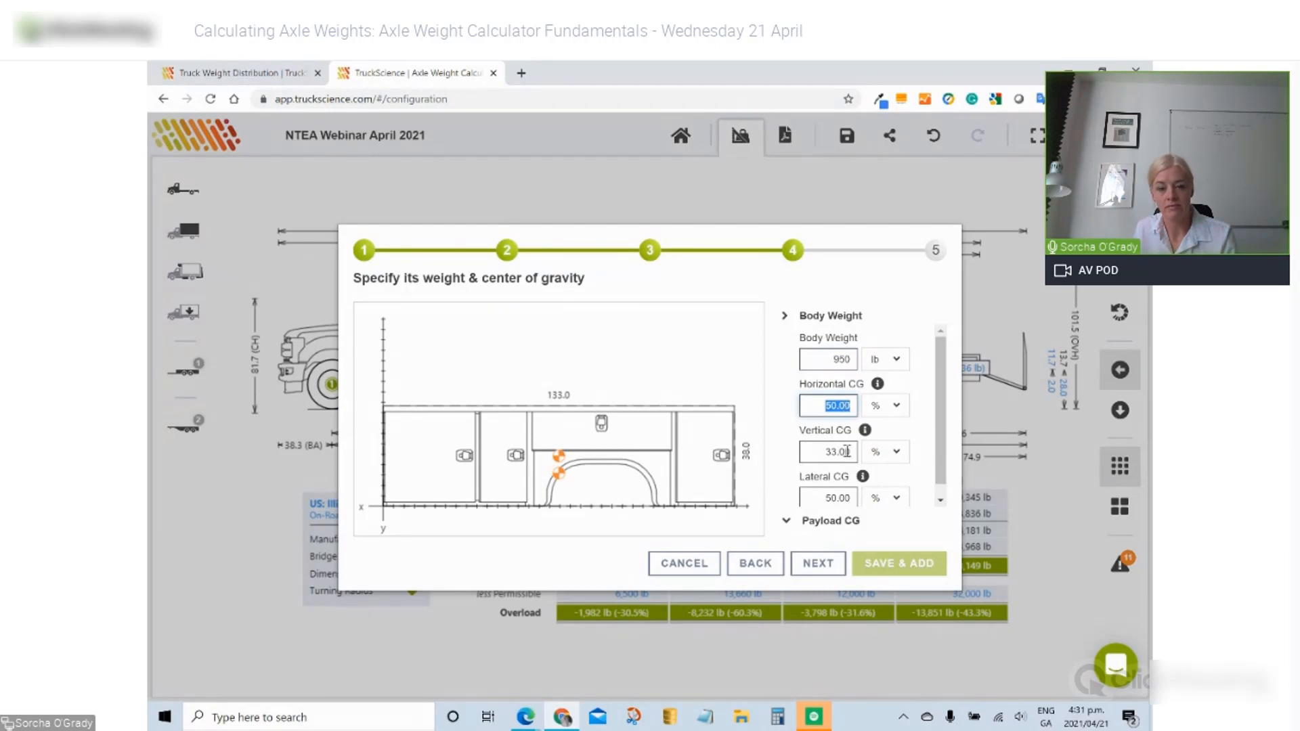
pyautogui.write('45')
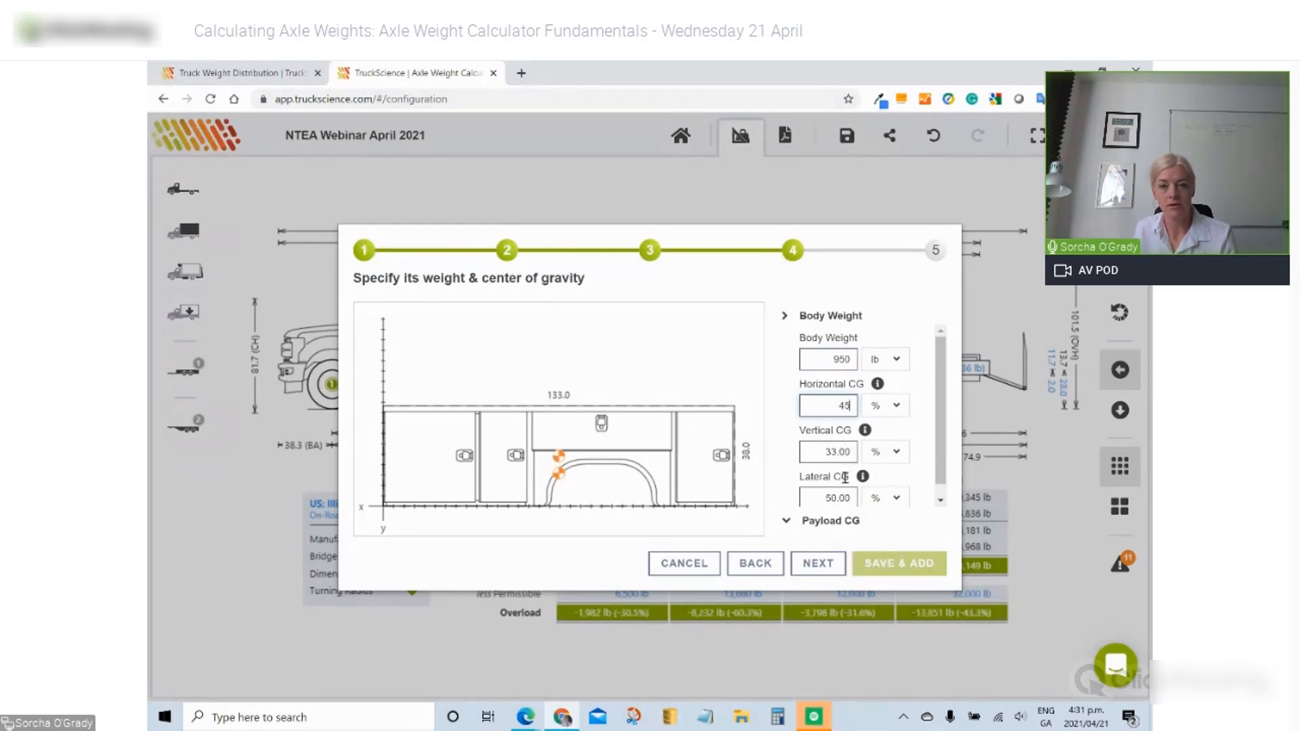
pyautogui.click(714, 437)
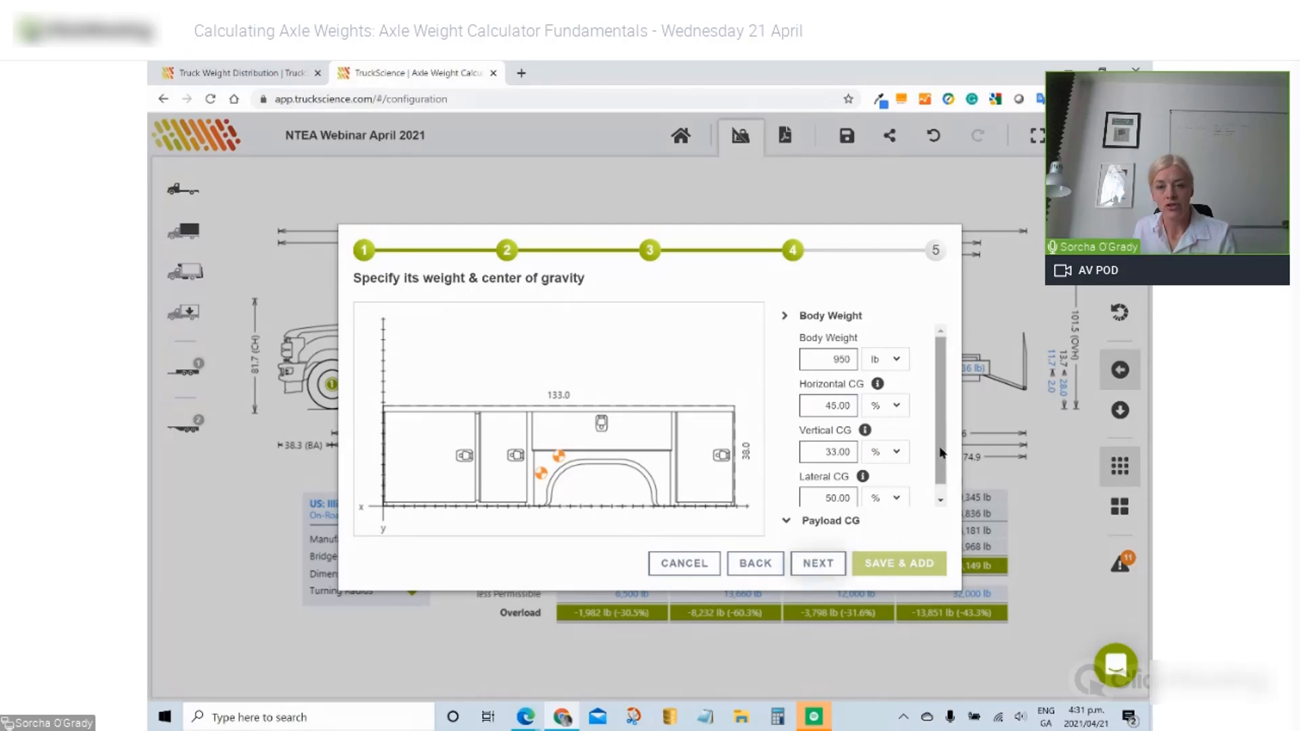
pyautogui.scroll(-1, 943, 460)
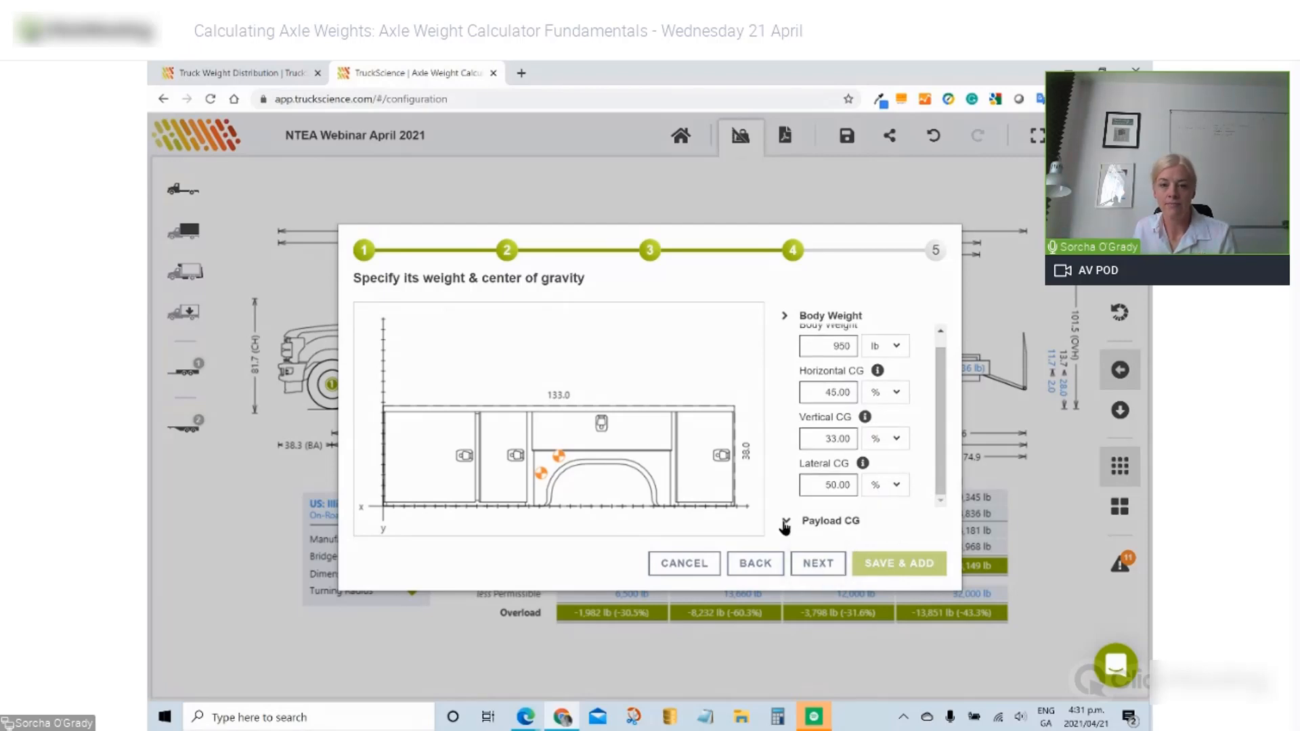
pyautogui.click(786, 520)
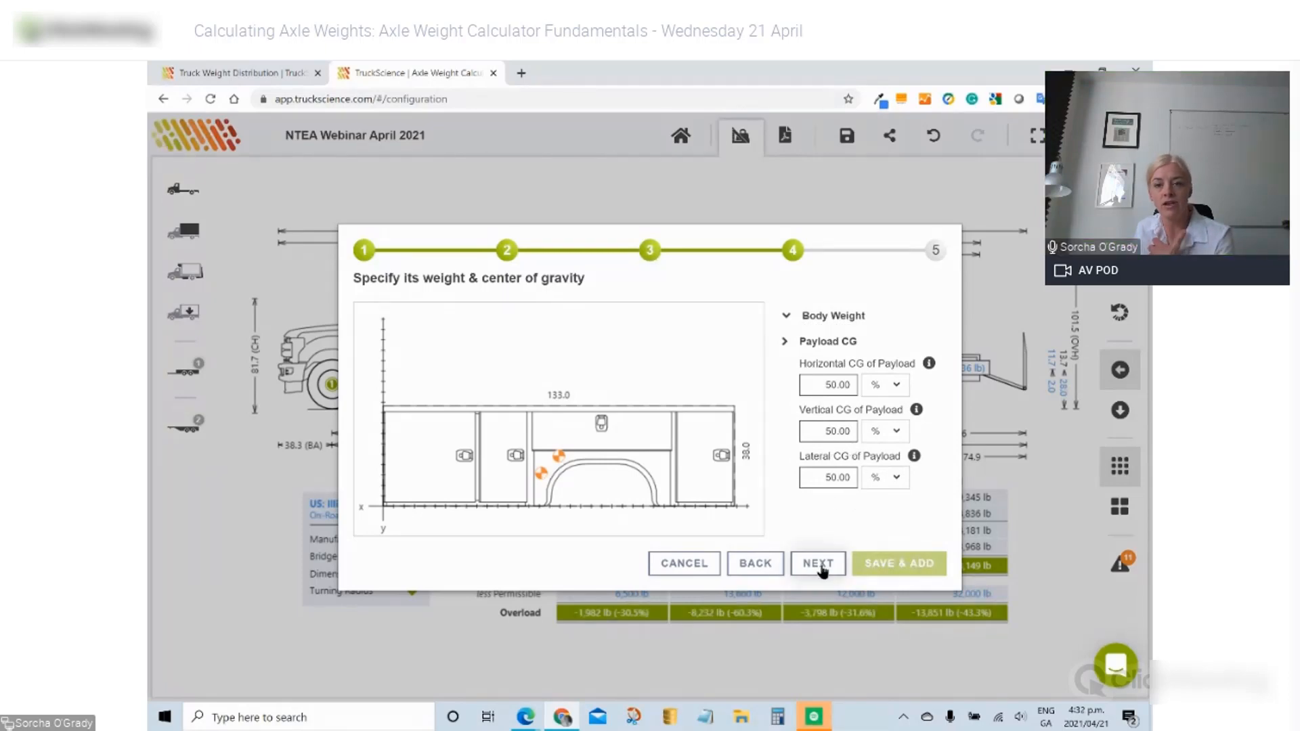
# - Describe the body as NameofImportedItem, save and add it to the truck, then select it
pyautogui.click(820, 566)
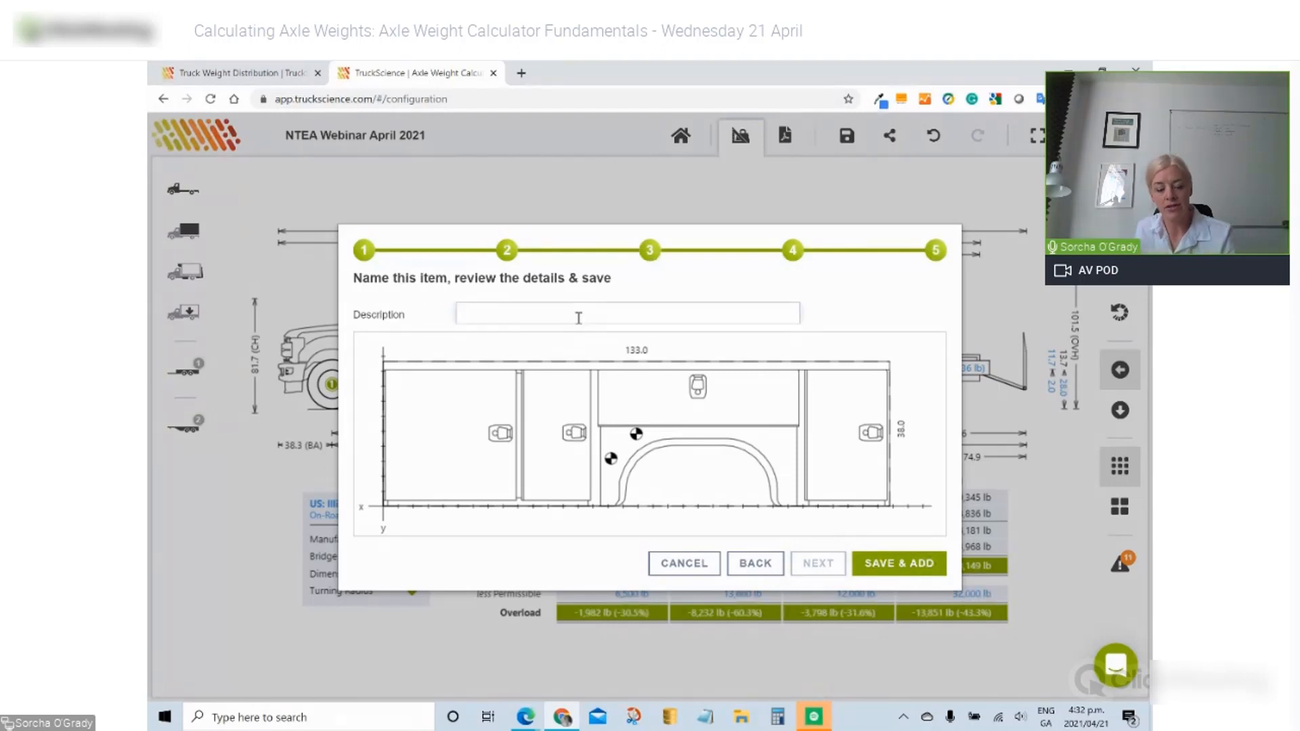
pyautogui.write('Nameo')
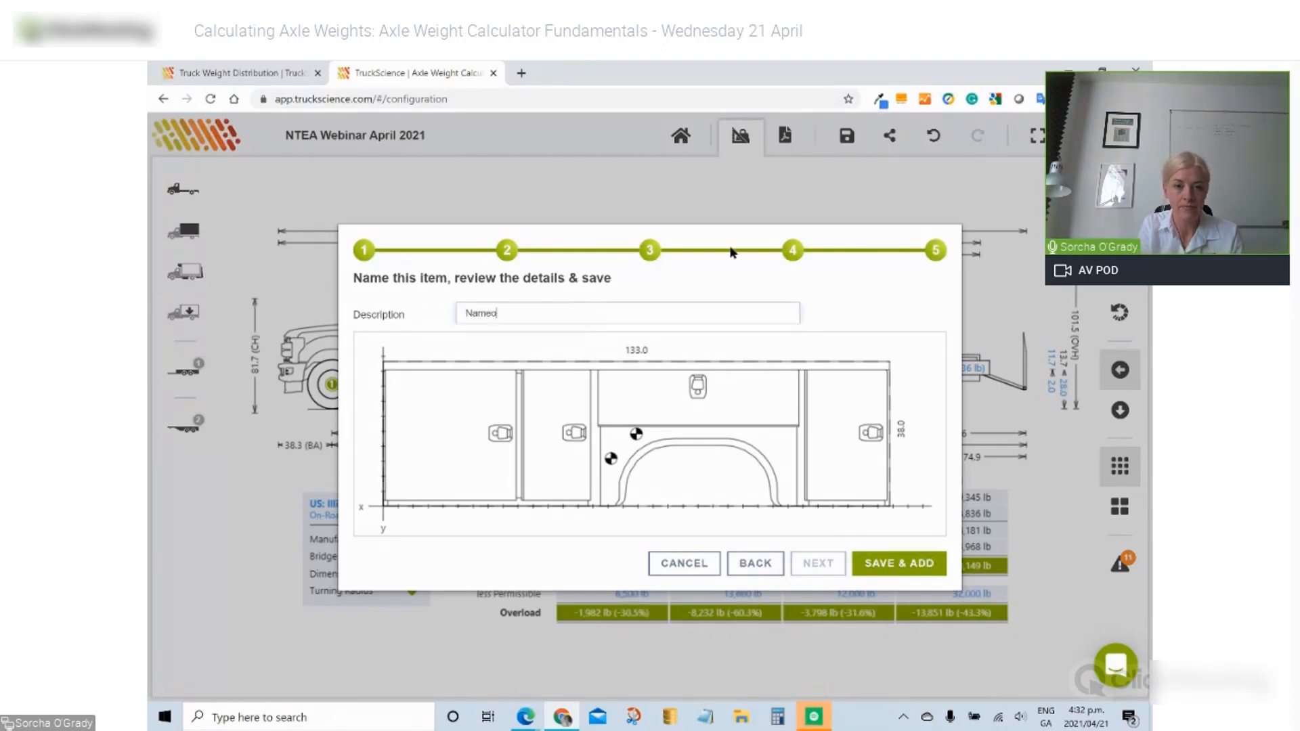
pyautogui.write('fitmportedItem')
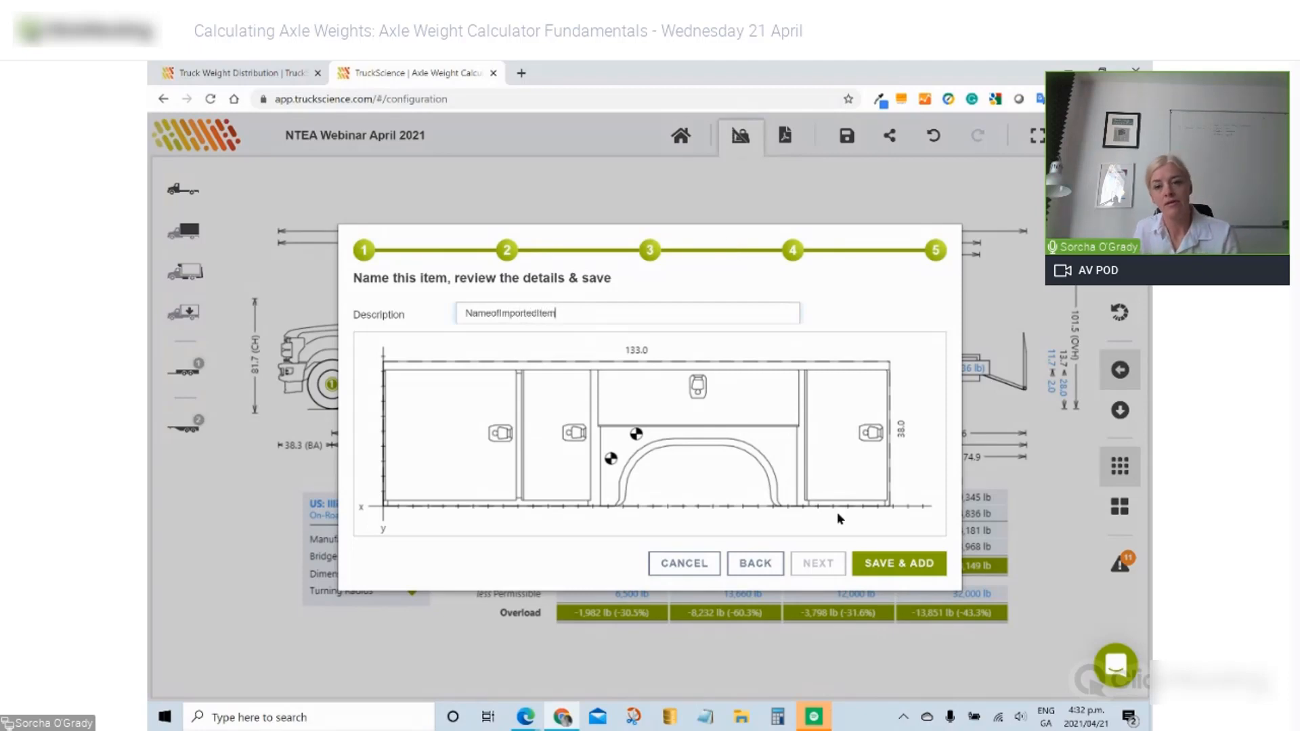
pyautogui.click(910, 566)
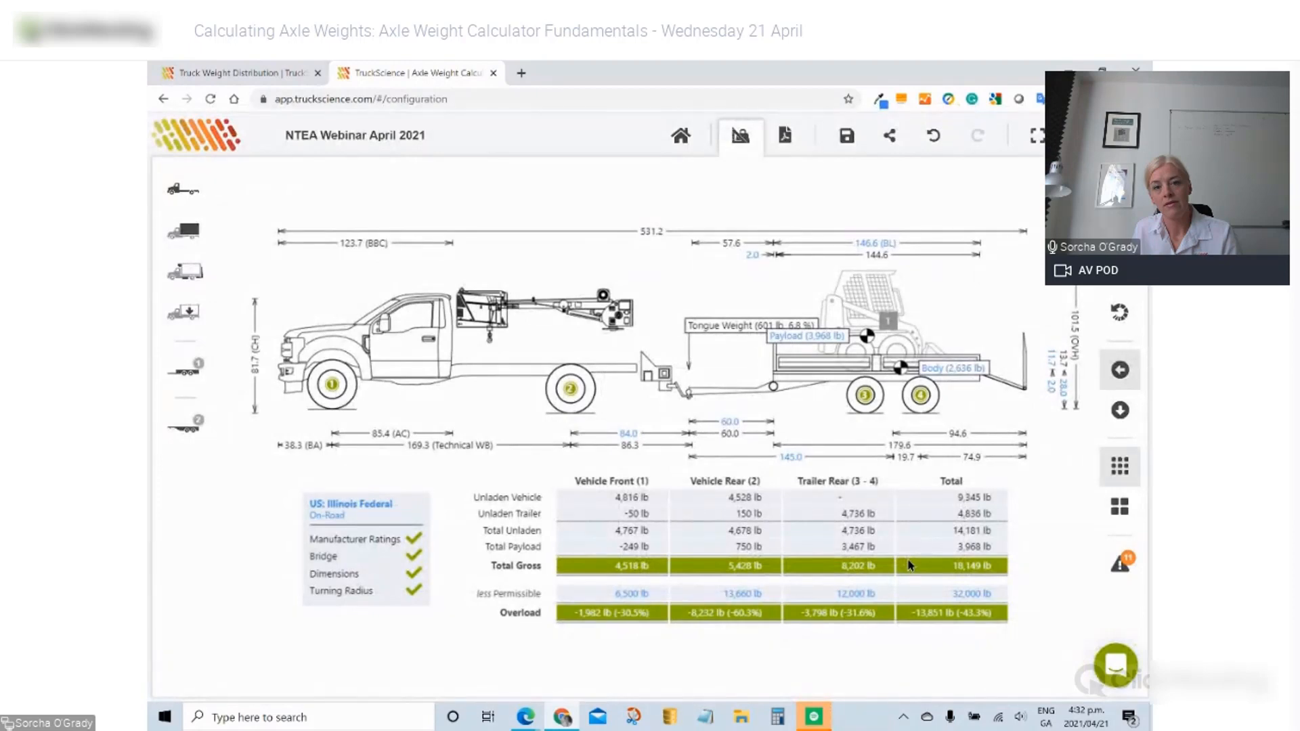
pyautogui.click(477, 364)
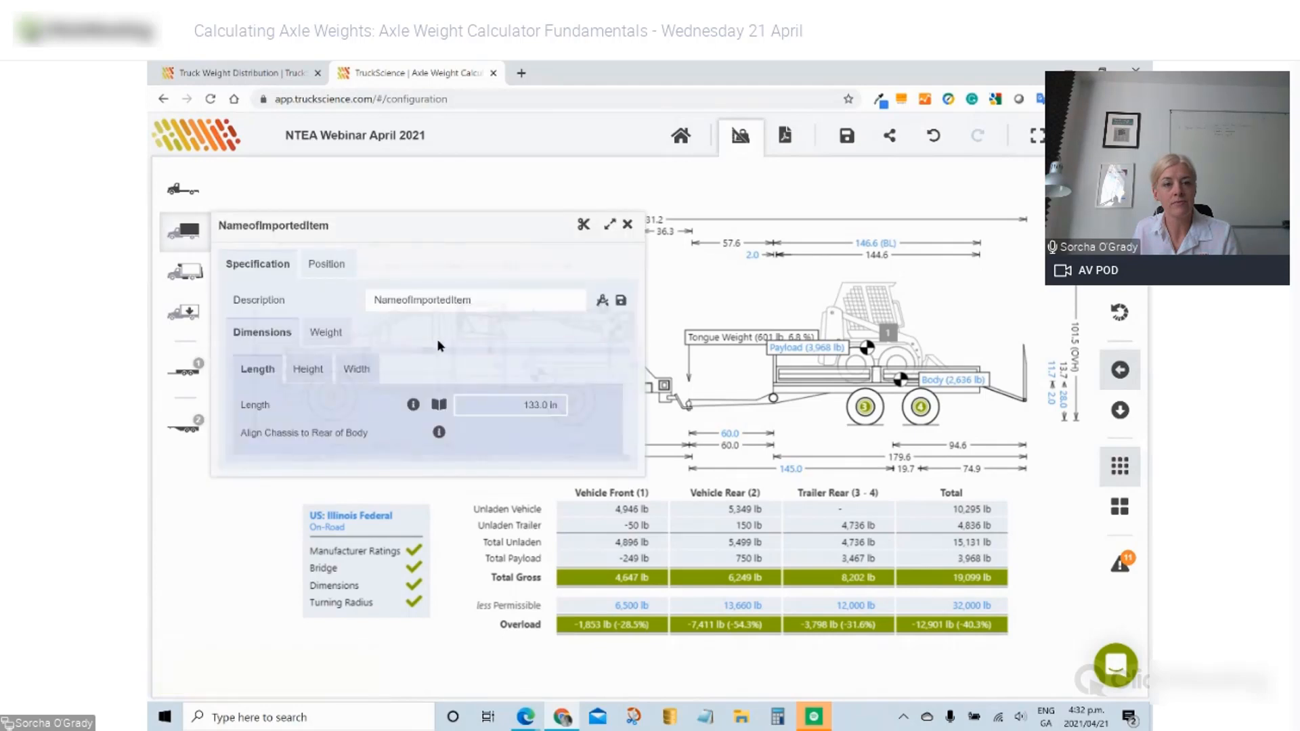
# - Save the body to the Team Library with Share To Public Library ticked
pyautogui.click(620, 302)
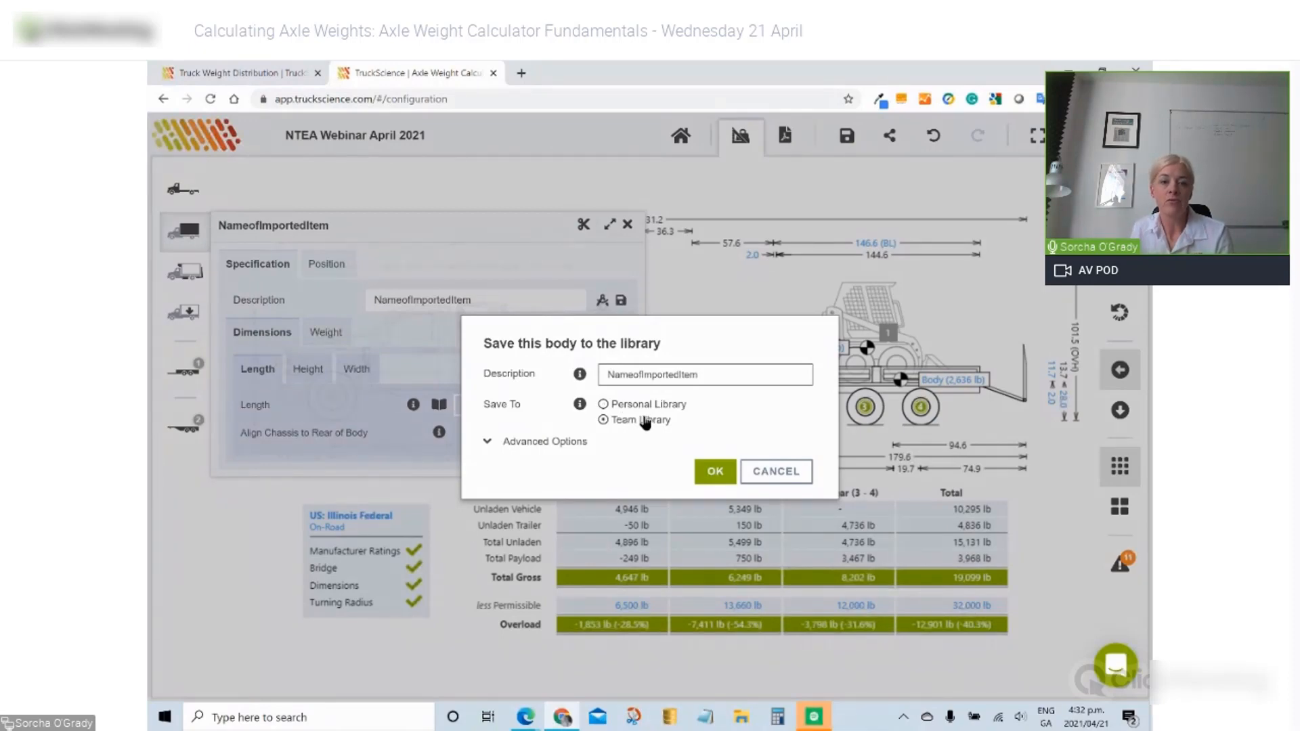
pyautogui.click(537, 441)
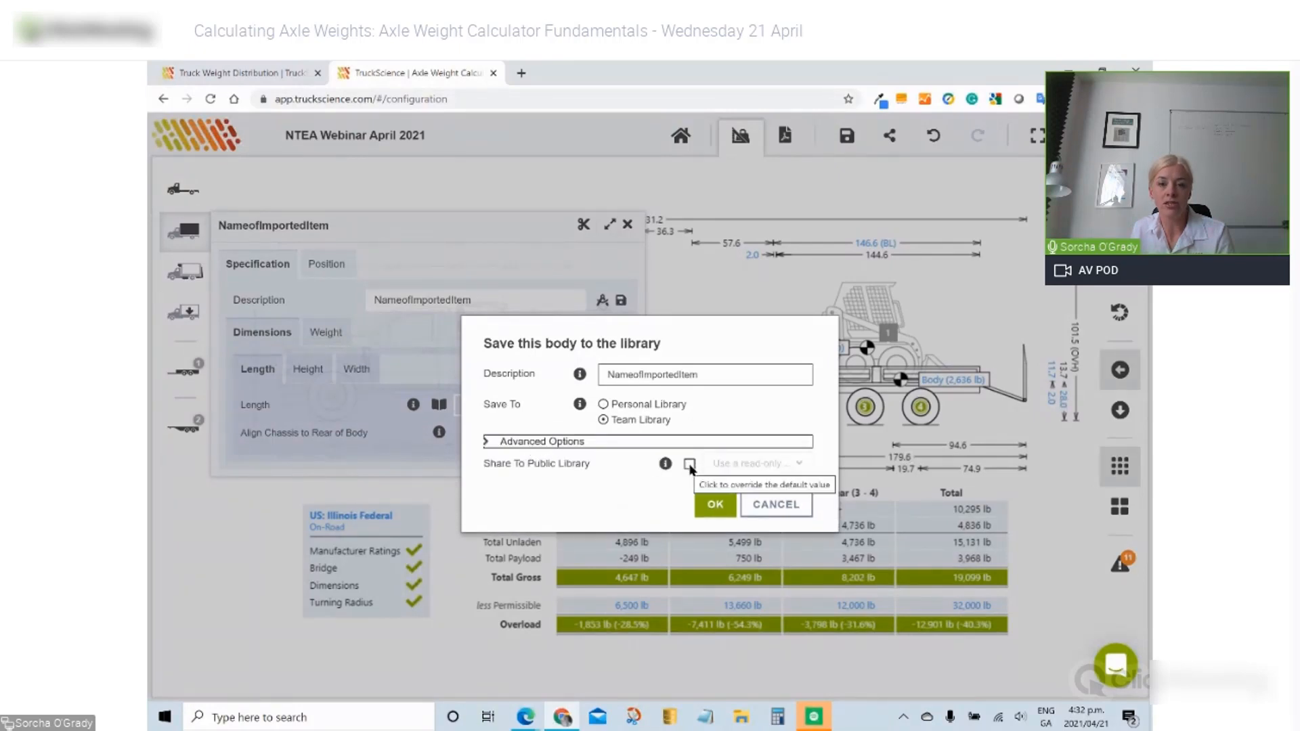
pyautogui.click(690, 464)
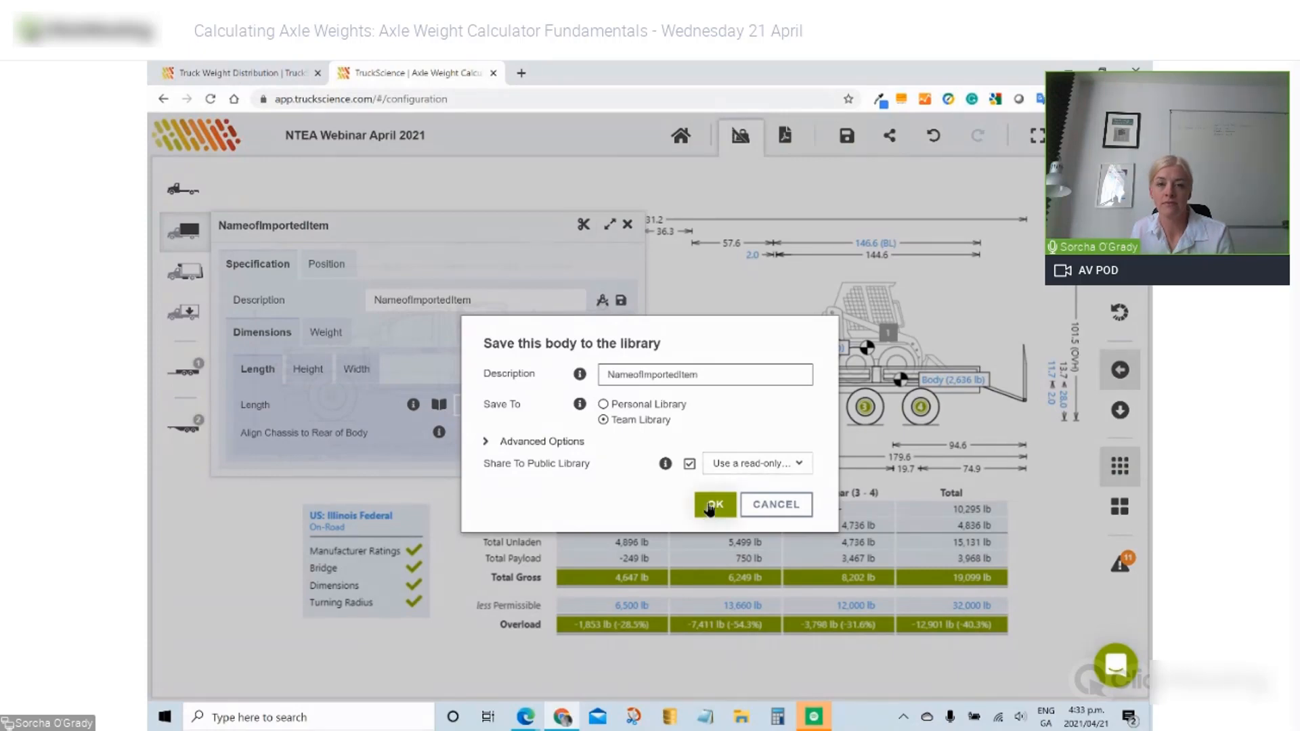
pyautogui.click(712, 504)
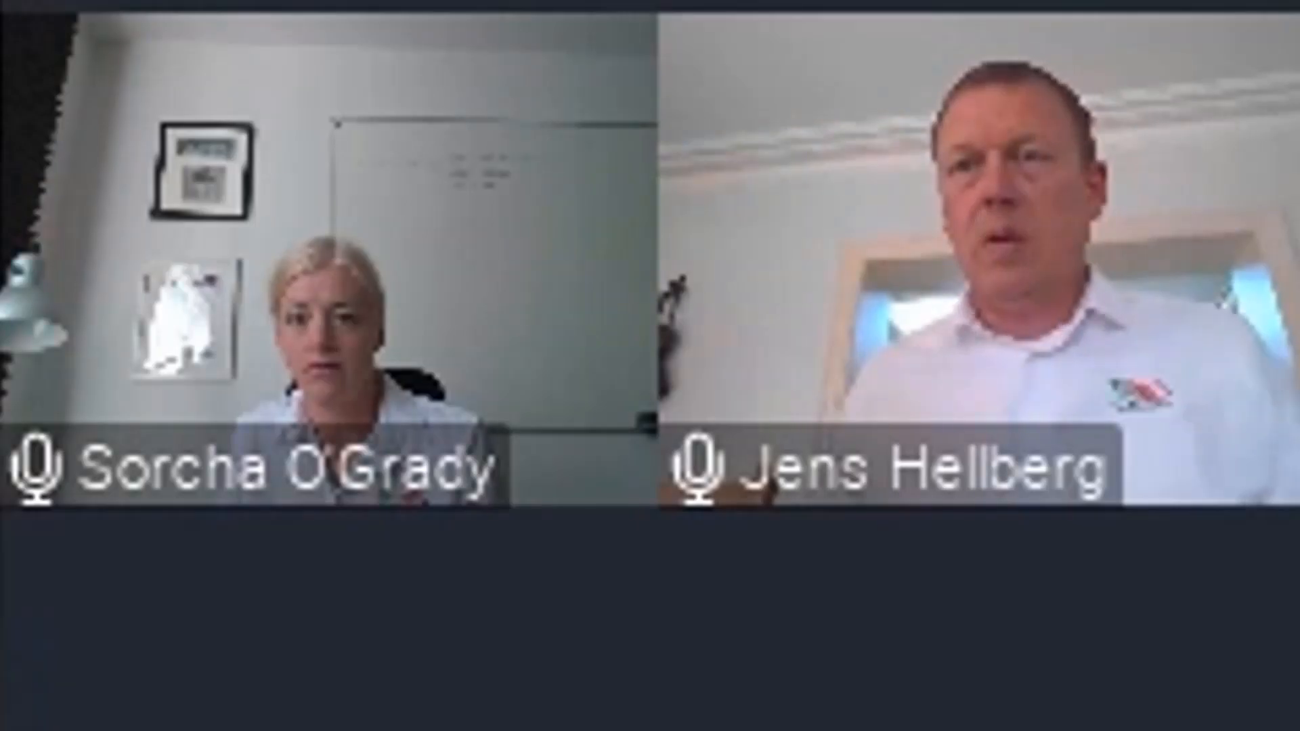